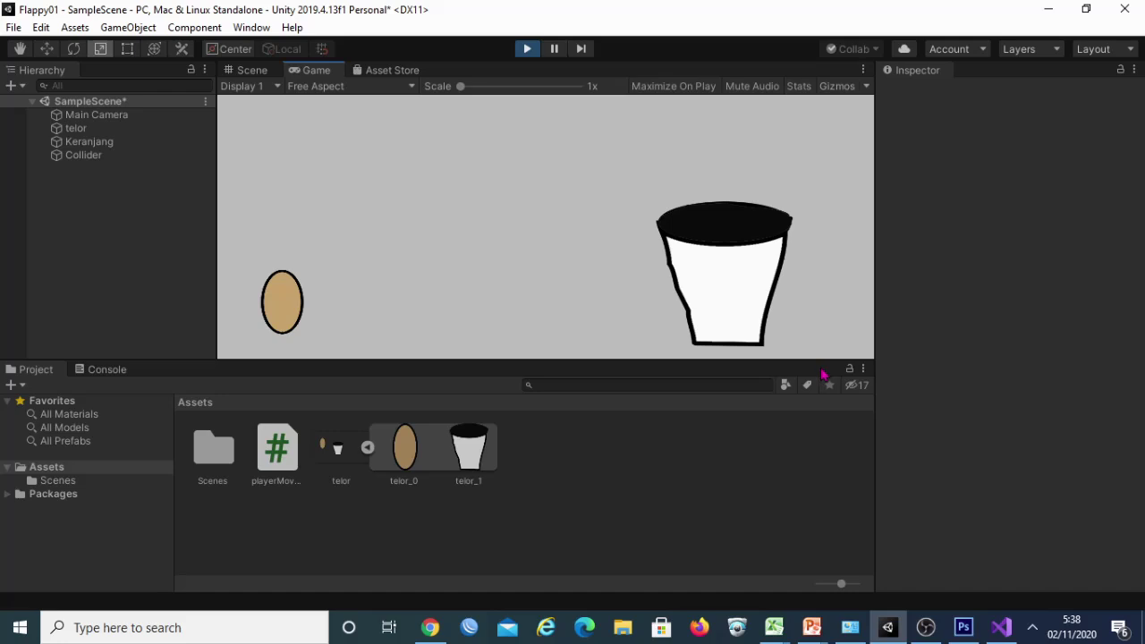
Step: In Play mode, move the egg right, jump it twice with Space, and steer it back and forth
key("Right")
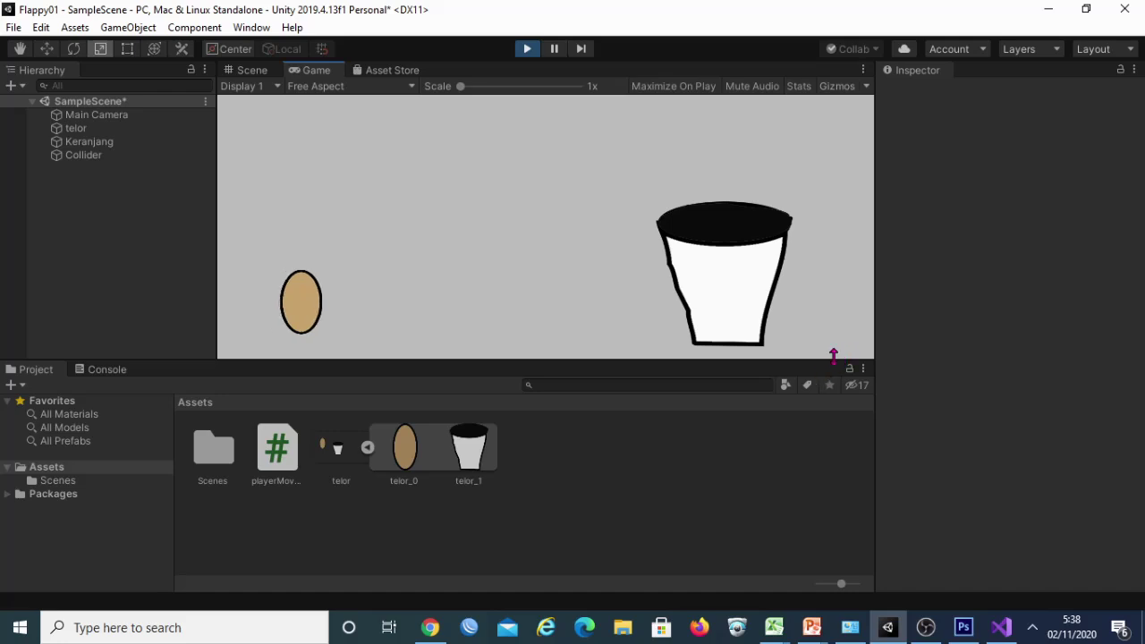
key("space")
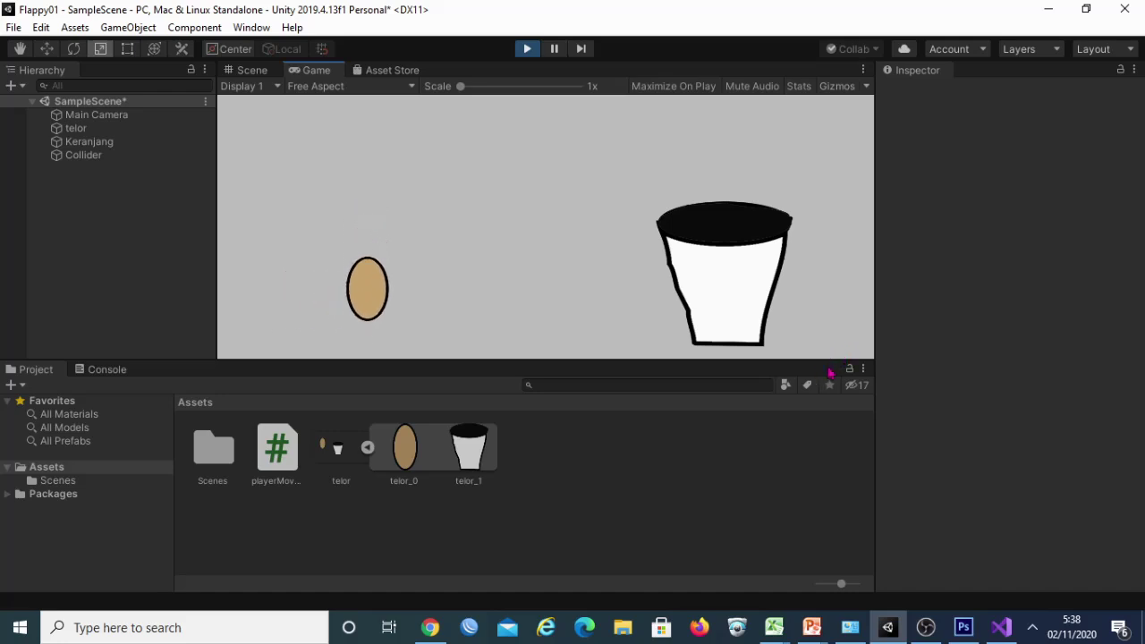
key("space")
key("Right")
key("Right")
key("Left")
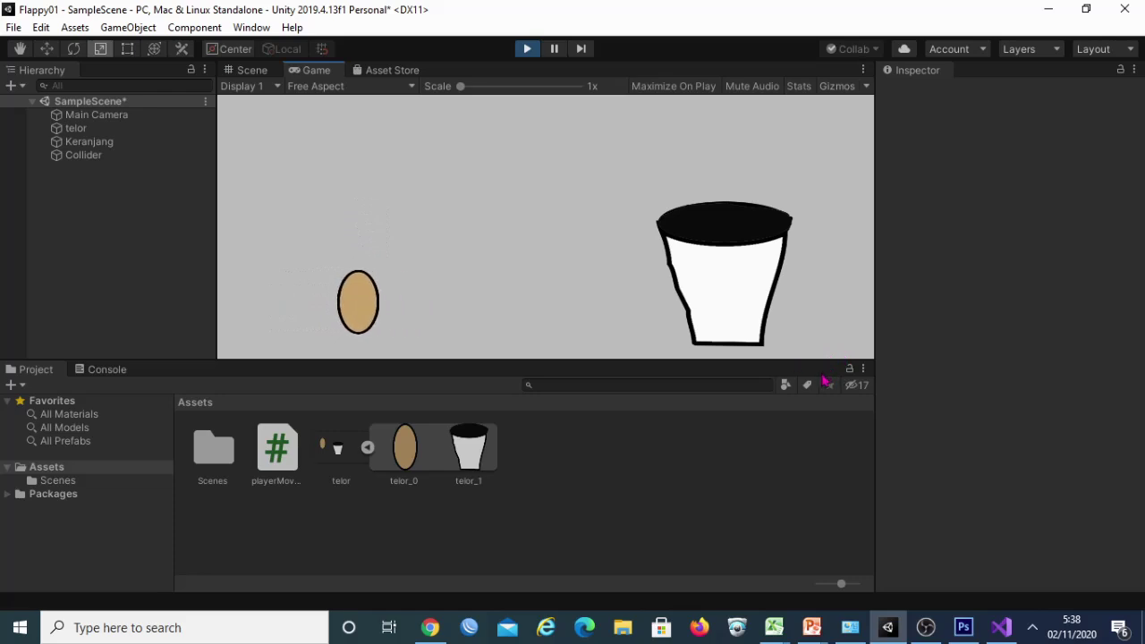
key("Right")
key("Left")
key("Right")
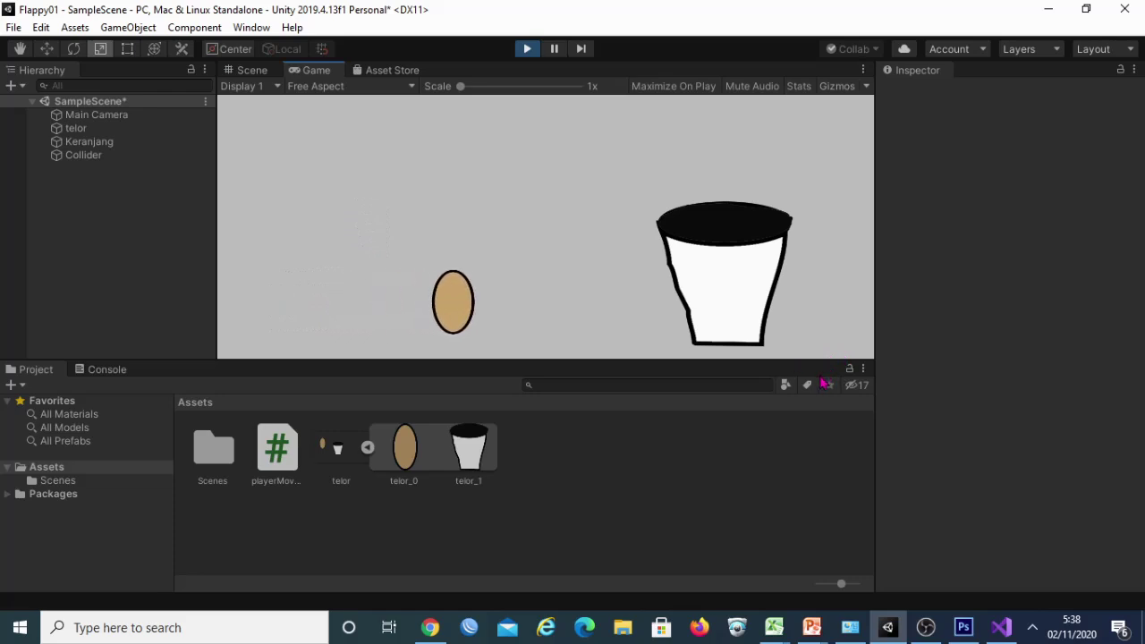
key("Left")
key("Right")
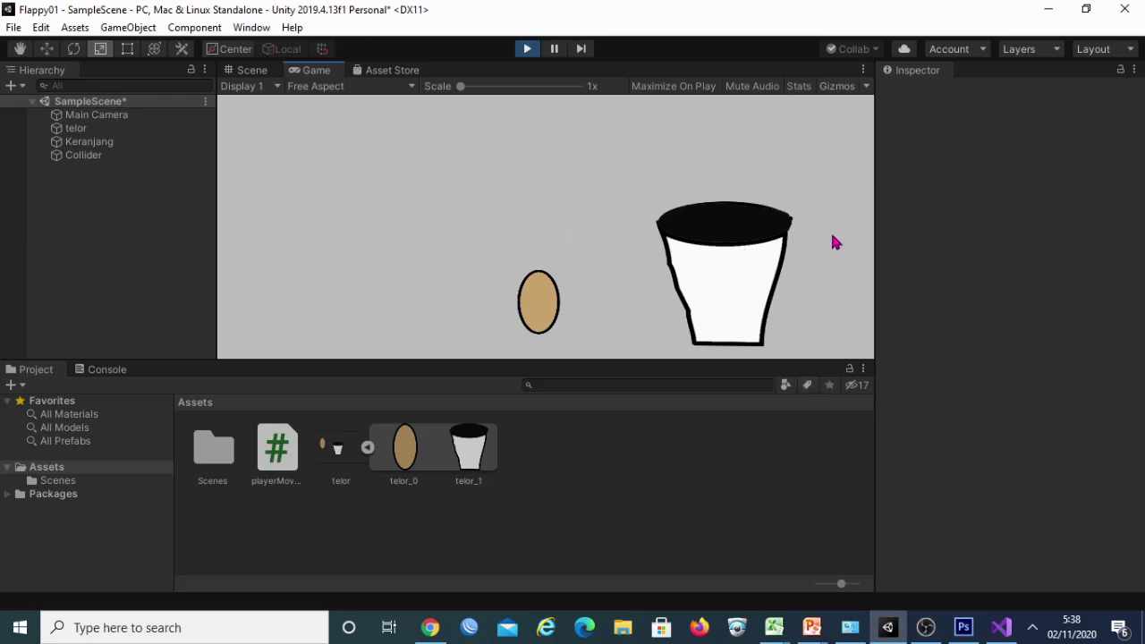
Step: Jump the egg high toward the basket until it leaves the view
key("Right")
key("Up")
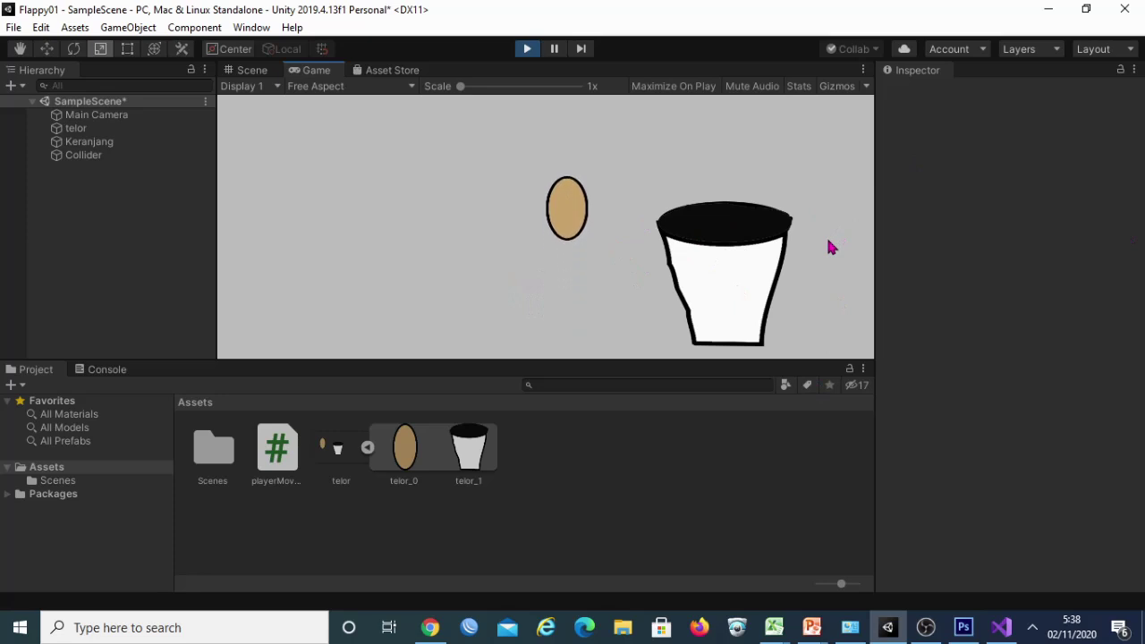
key("Right")
key("Up")
key("Right")
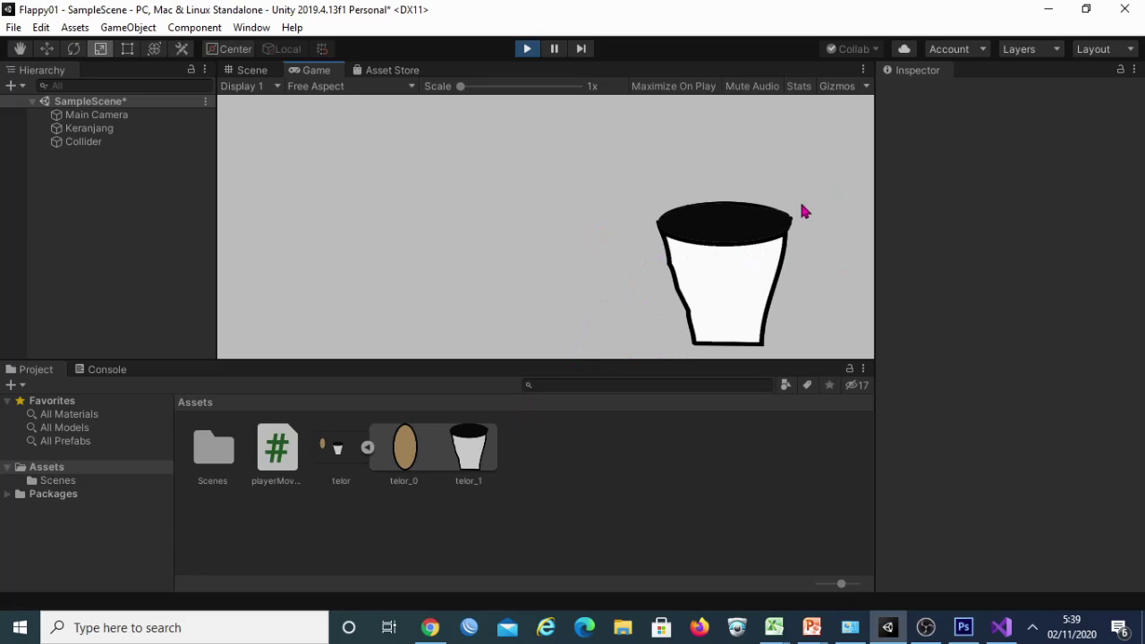
mouse_move(963, 627)
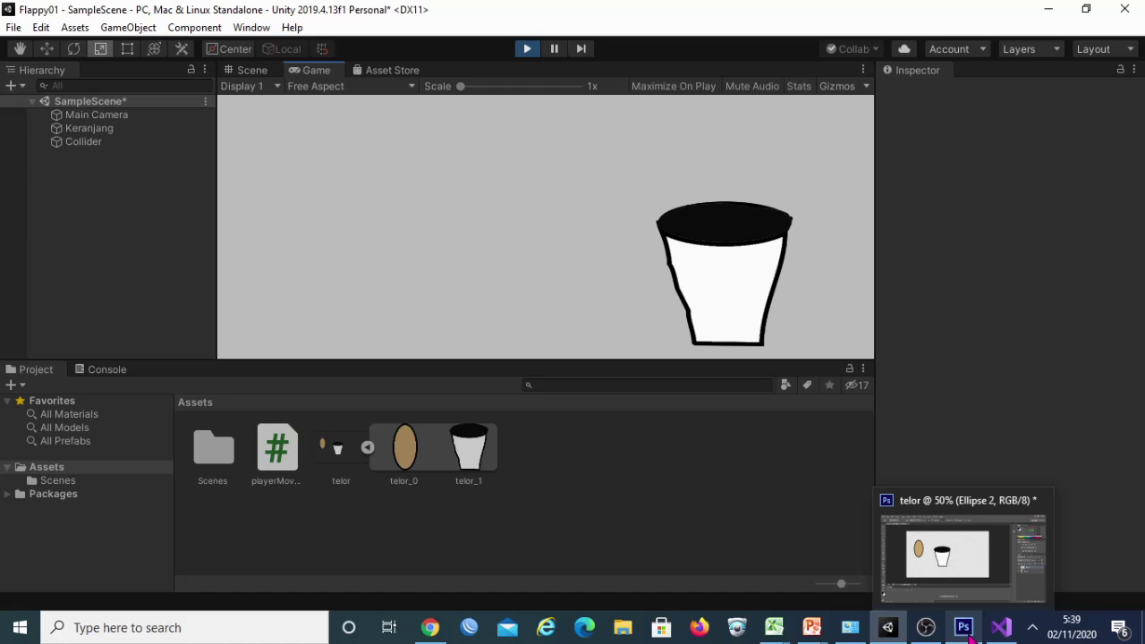
Step: Create a new transparent 1366×768 Photoshop document named telor
left_click(970, 636)
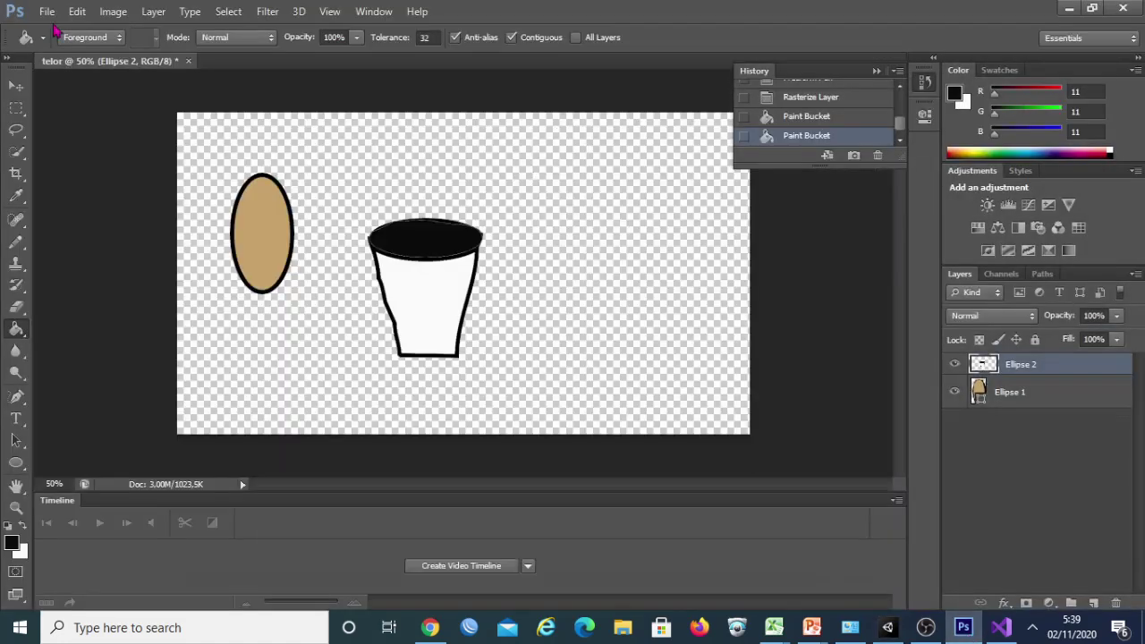
left_click(47, 10)
left_click(77, 30)
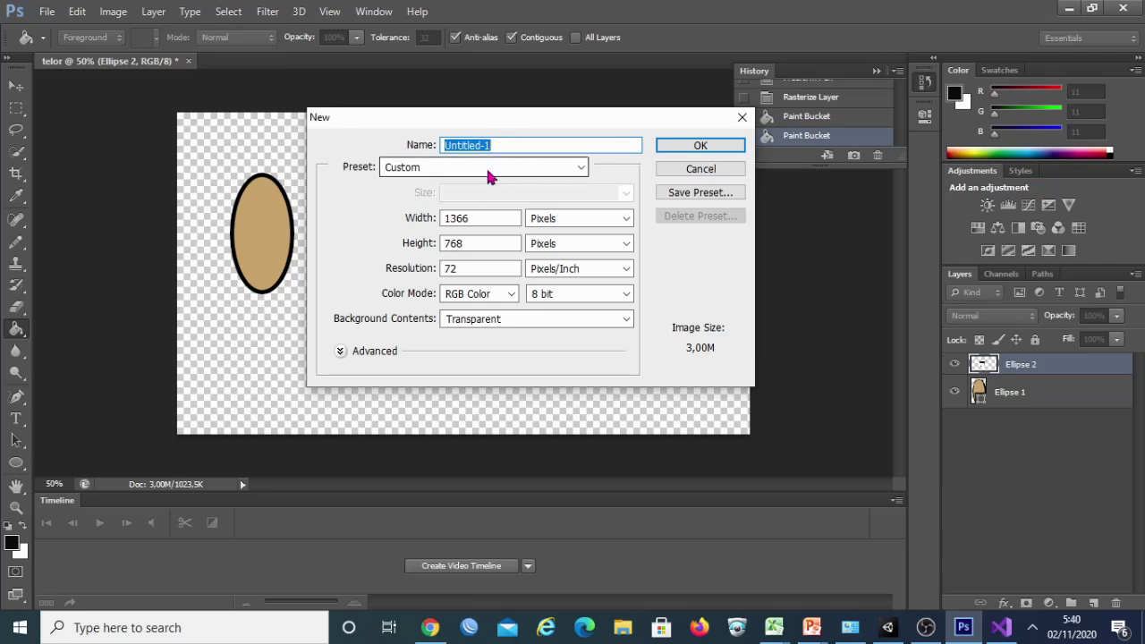
type("telo")
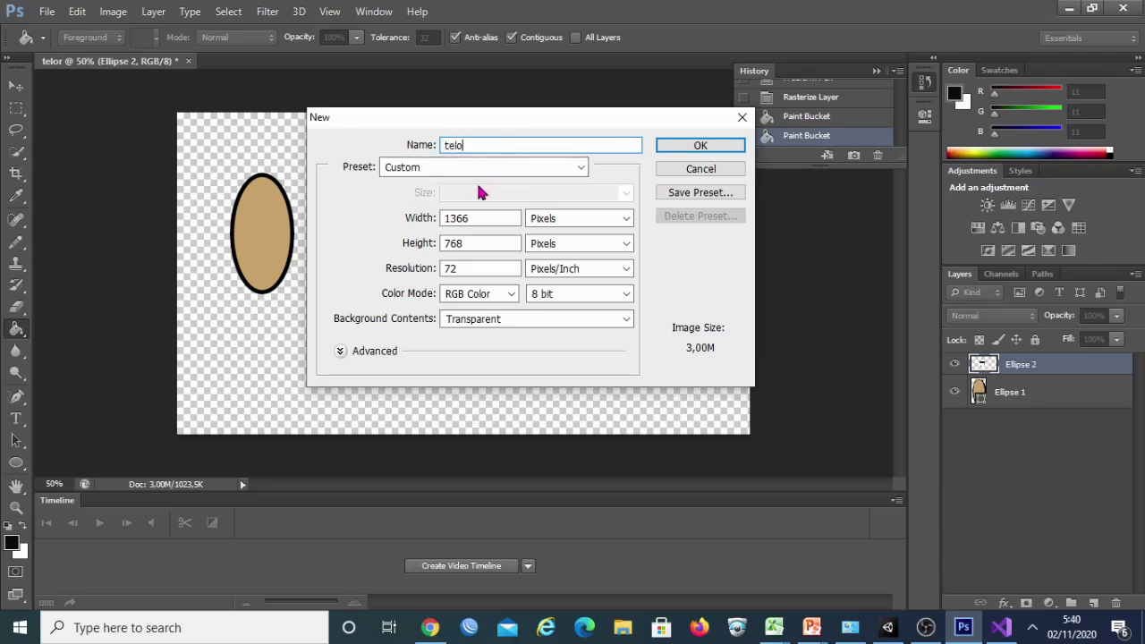
key("BackSpace")
key("BackSpace")
type("lu")
key("BackSpace")
type("r")
key("BackSpace")
type("o")
left_click(707, 147)
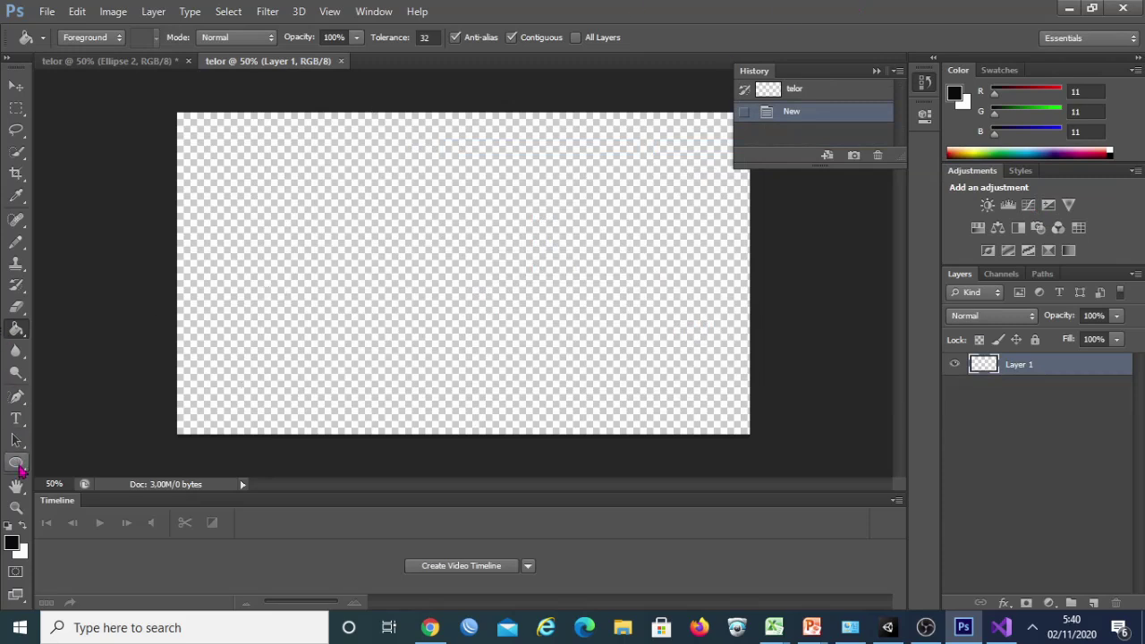
Step: Draw a tall egg-shaped ellipse left of centre and fill it tan
left_click(18, 464)
right_click(18, 464)
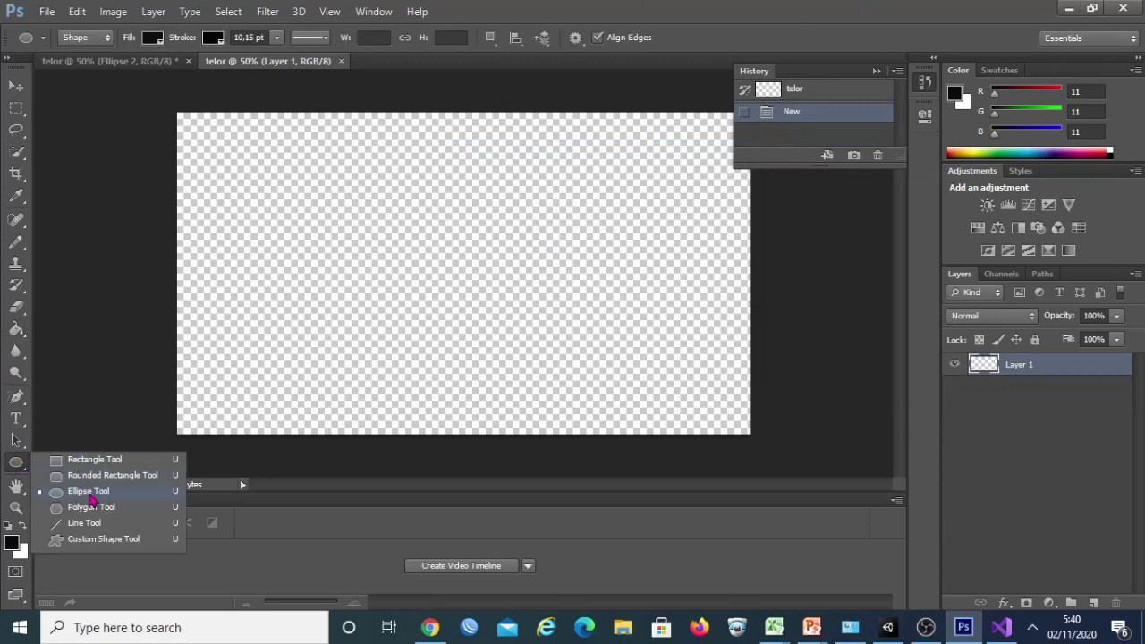
left_click(114, 496)
left_click_drag(288, 181, 341, 310)
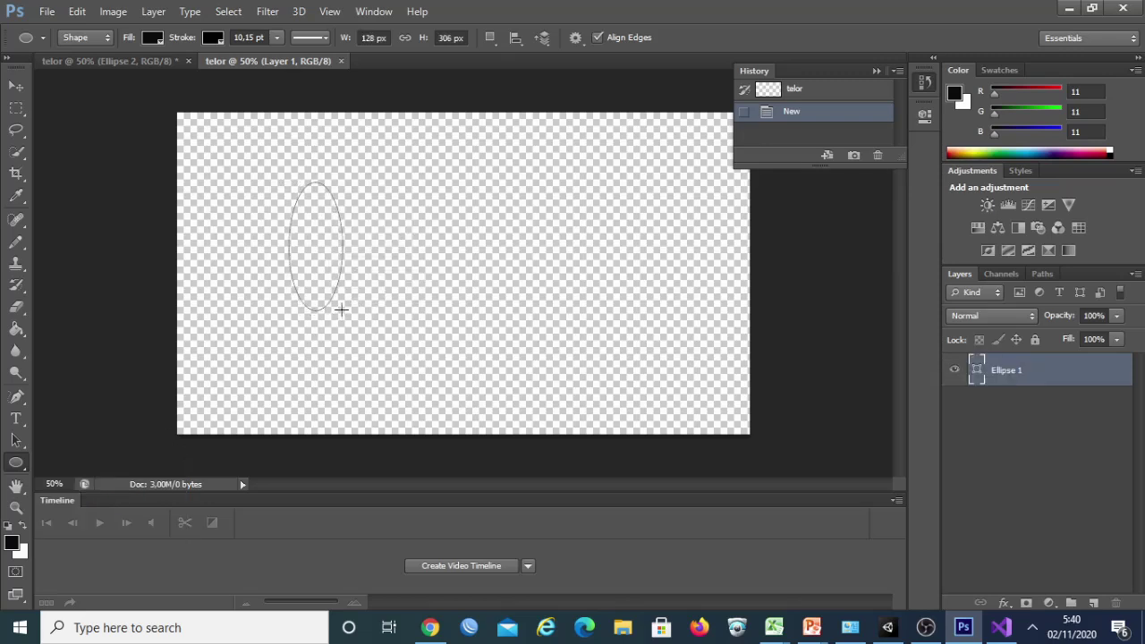
left_click(153, 38)
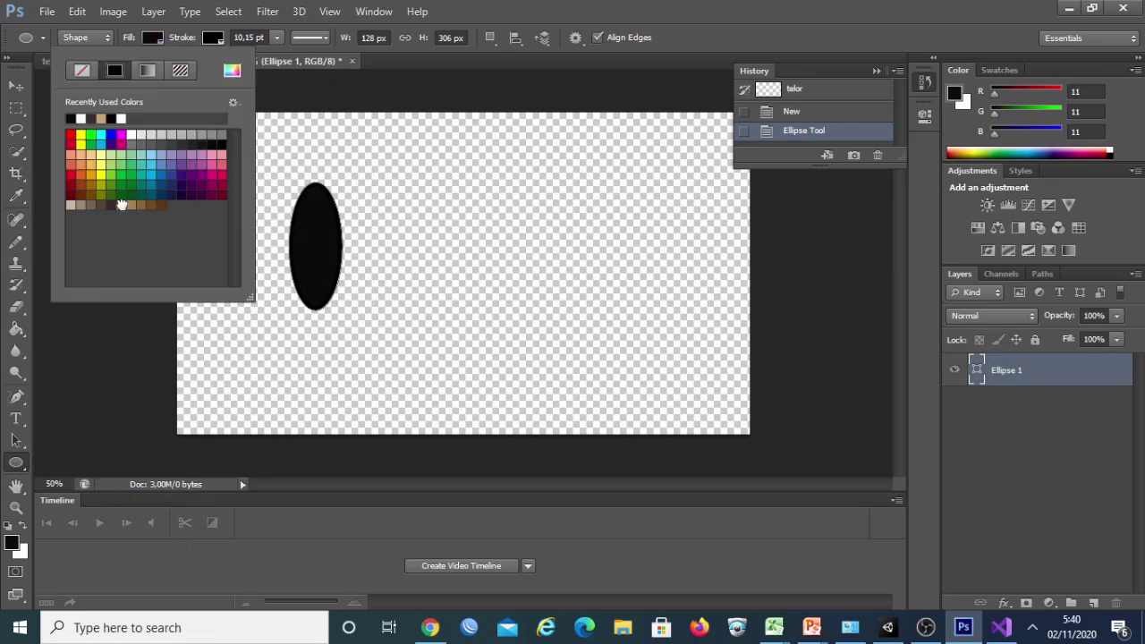
left_click(122, 205)
left_click(275, 185)
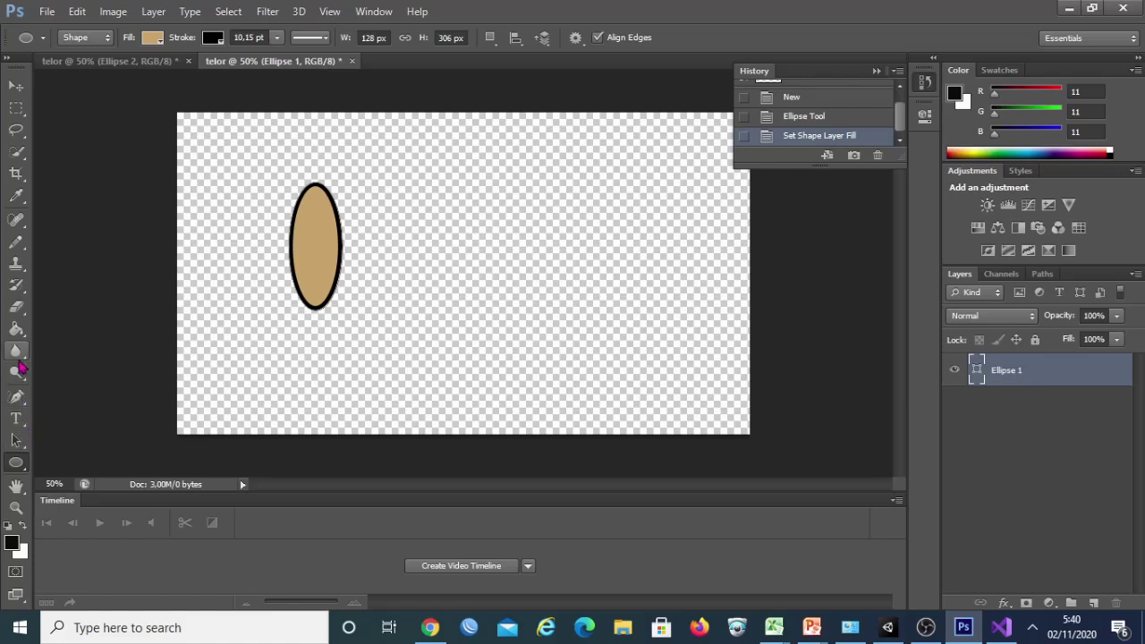
Step: Switch to the Pencil Tool
left_click(17, 195)
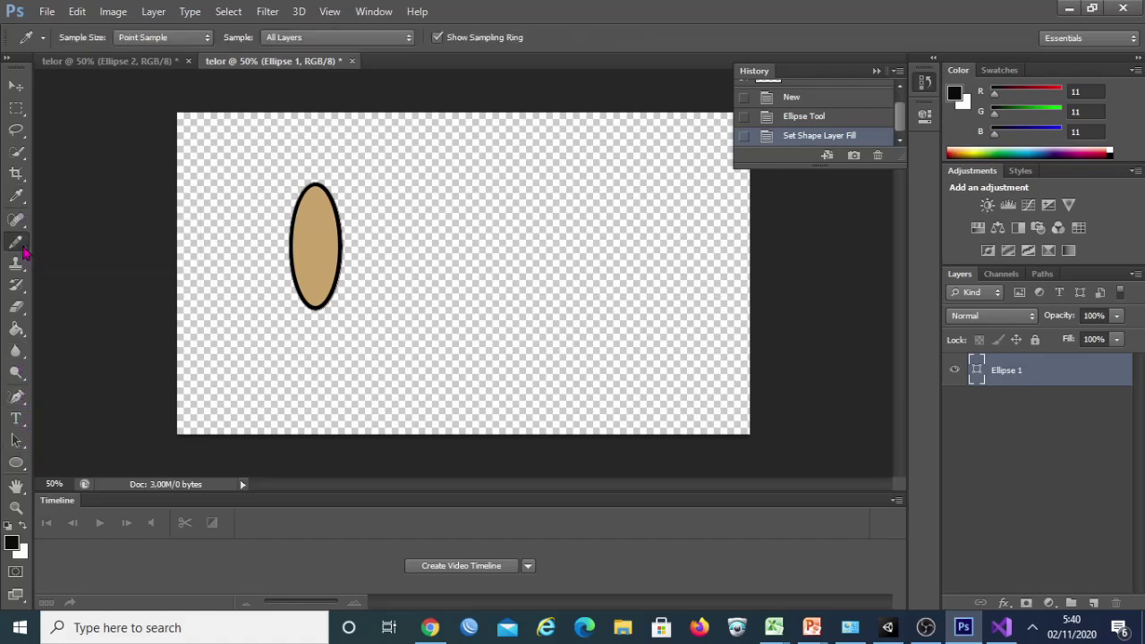
right_click(16, 239)
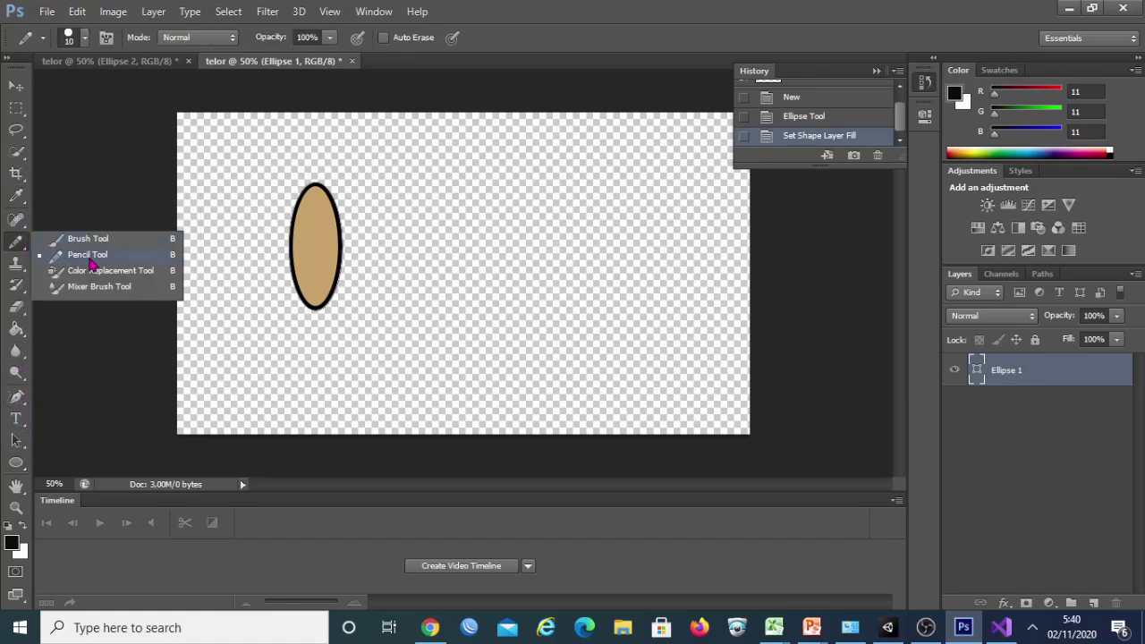
left_click(89, 258)
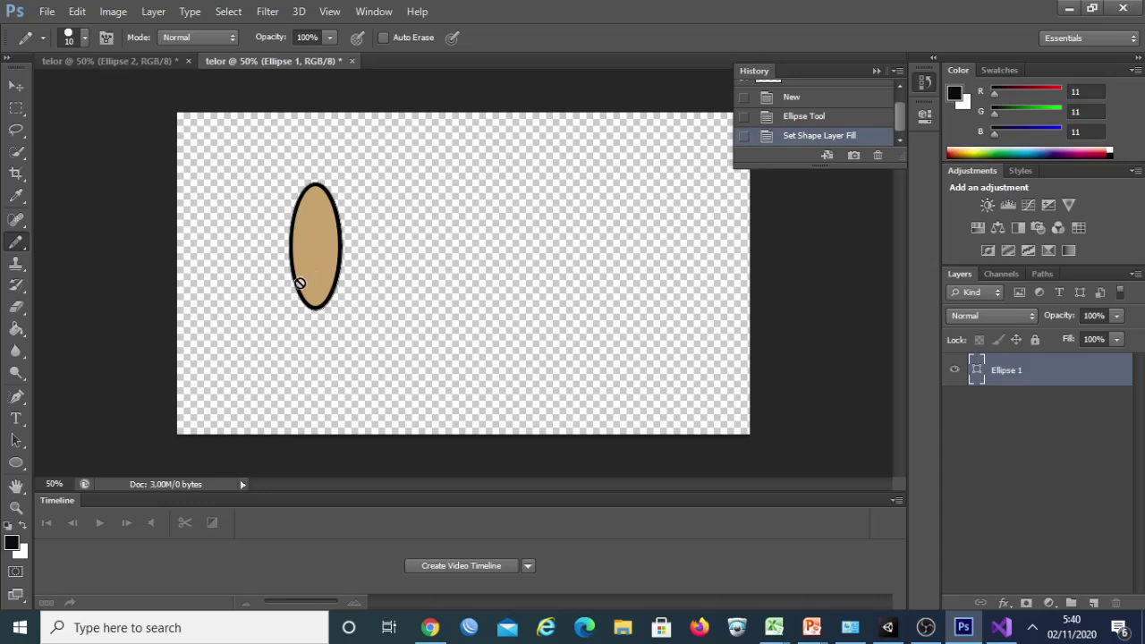
Step: Rasterize the egg layer and pencil a cup outline with an oval rim beside the egg
left_click(452, 240)
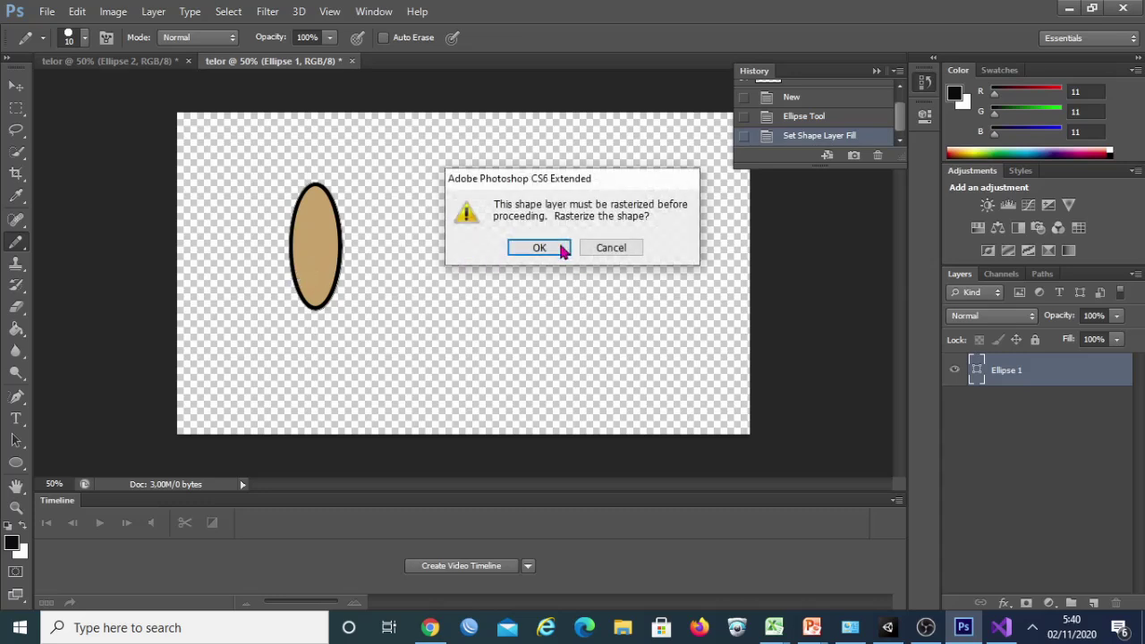
left_click(542, 247)
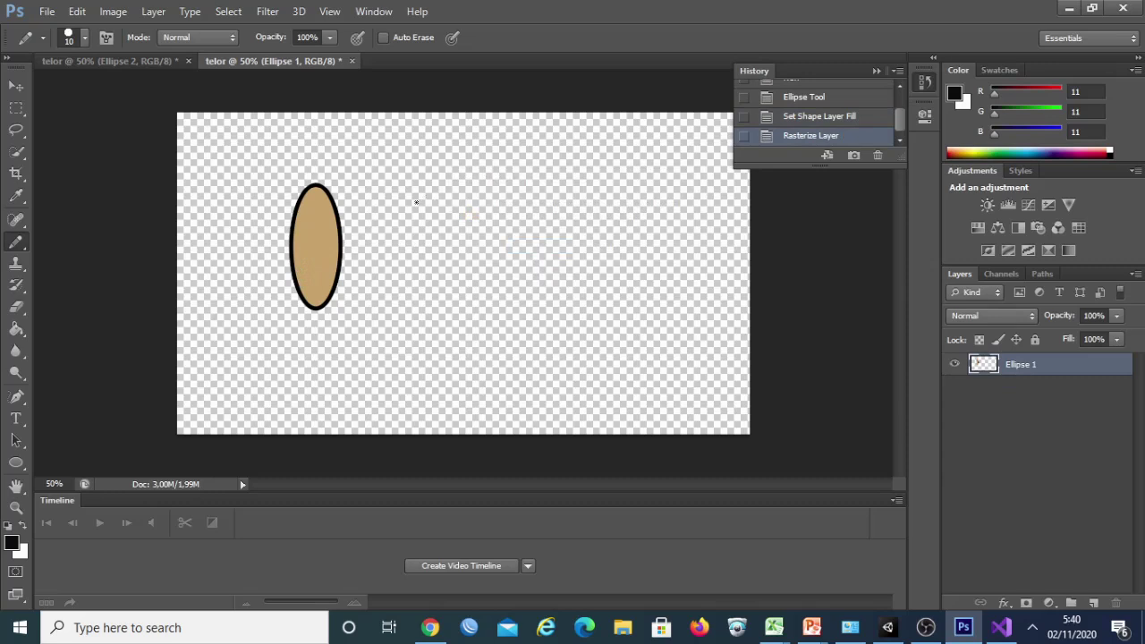
mouse_move(422, 189)
left_mouse_down()
mouse_move(478, 309)
mouse_move(596, 193)
left_mouse_up()
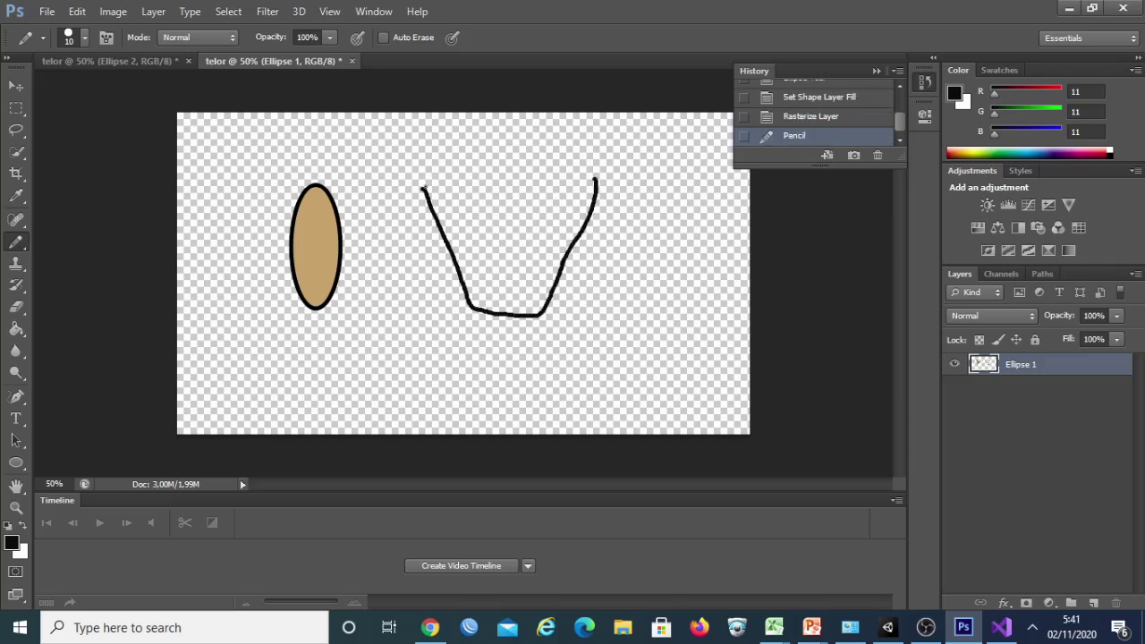
mouse_move(516, 162)
left_mouse_down()
mouse_move(579, 165)
mouse_move(596, 181)
left_mouse_up()
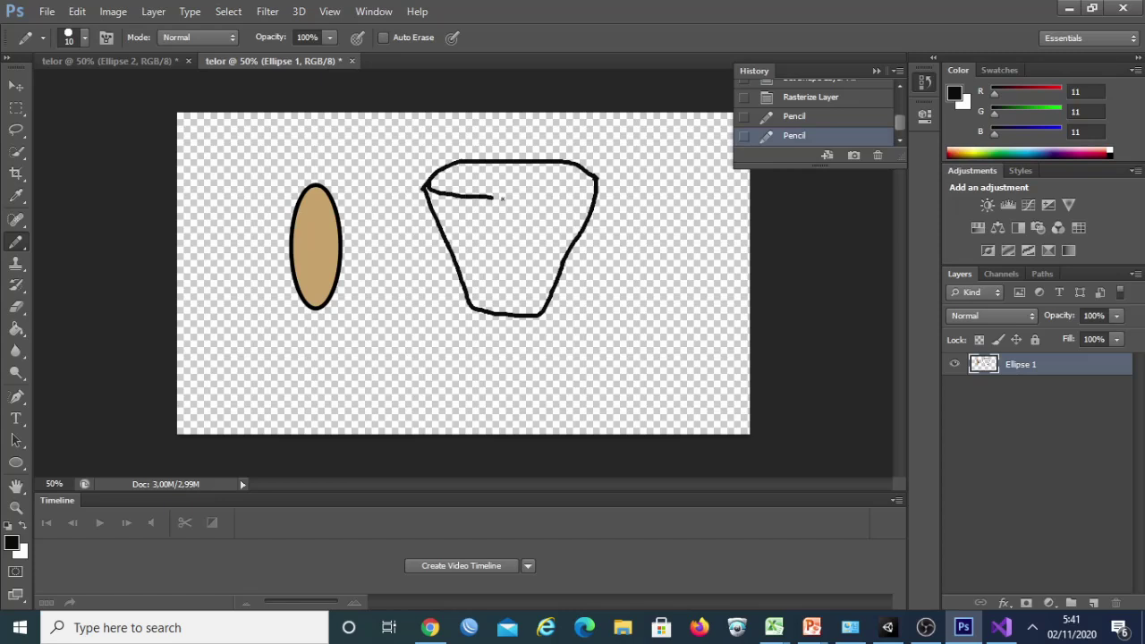
mouse_move(502, 198)
left_mouse_down()
mouse_move(569, 199)
mouse_move(594, 180)
left_mouse_up()
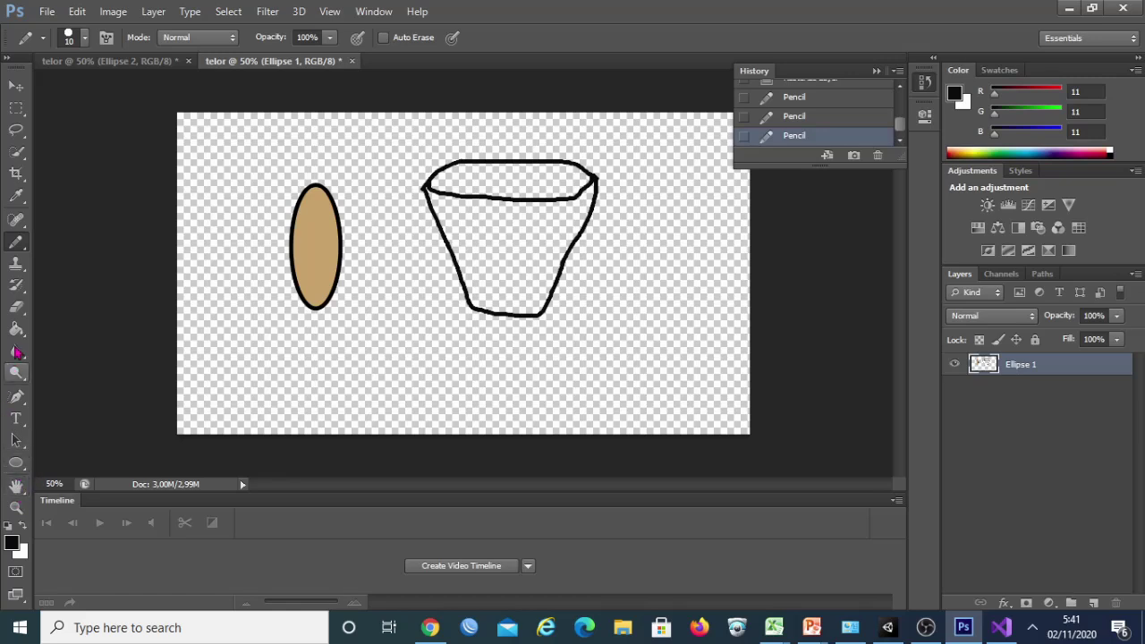
left_click_drag(20, 332, 90, 348)
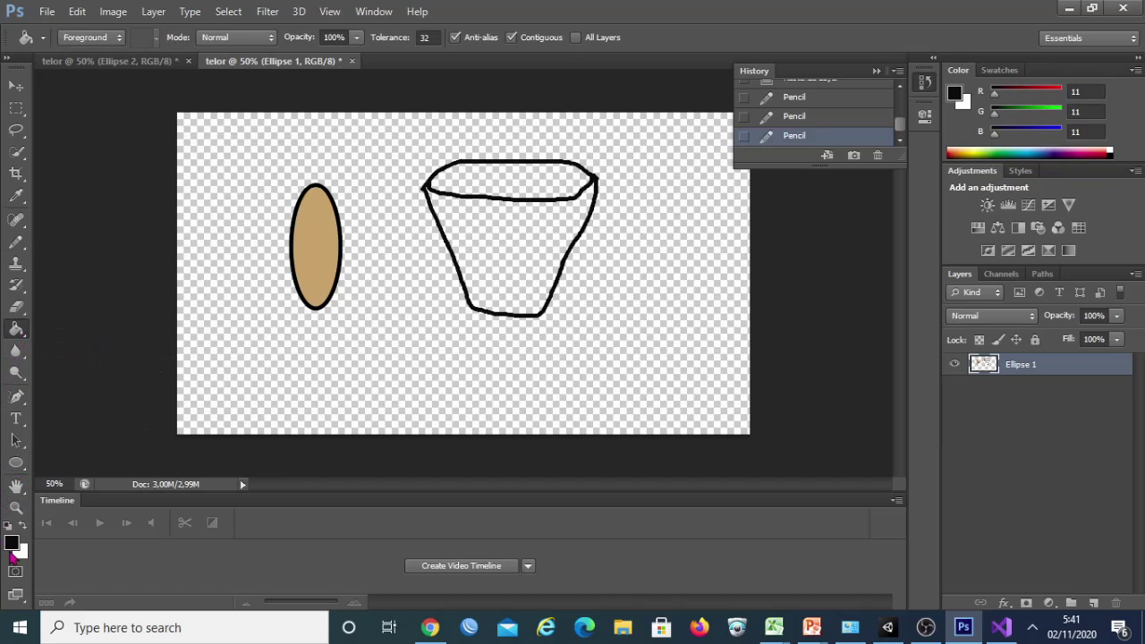
Step: Fill the cup's body with light grey using the Paint Bucket
left_click(15, 546)
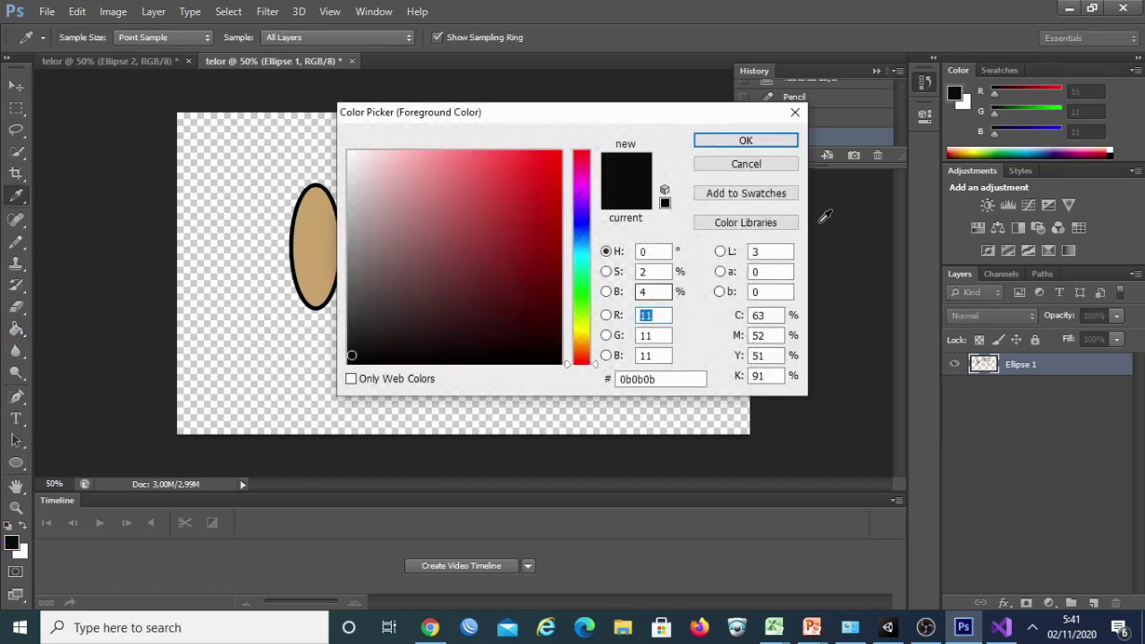
left_click(354, 200)
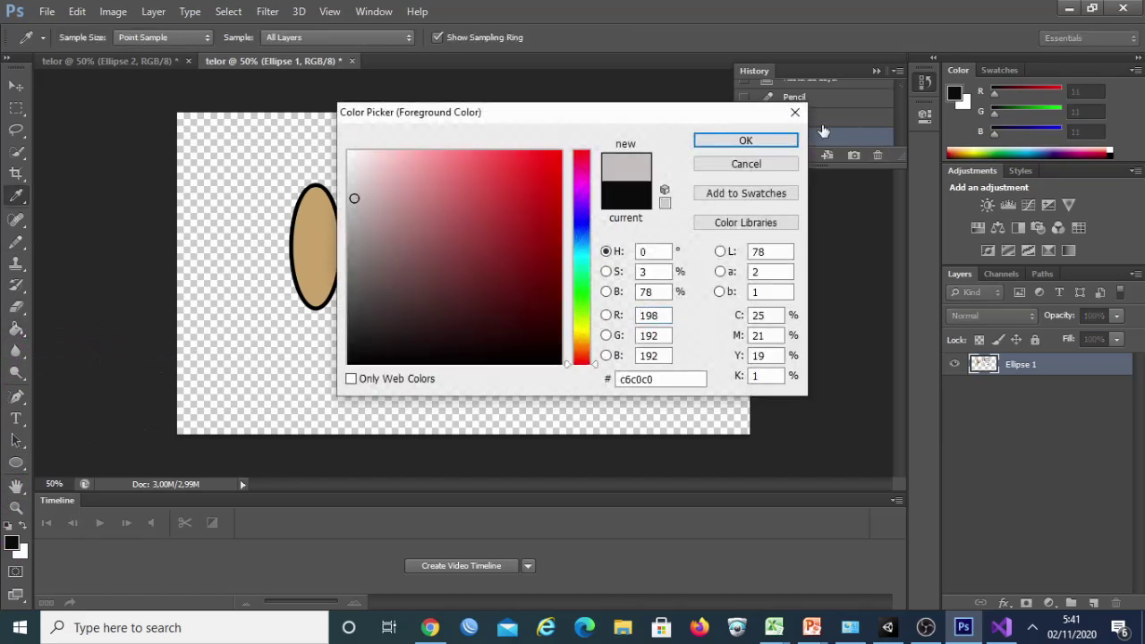
left_click(778, 142)
left_click(500, 226)
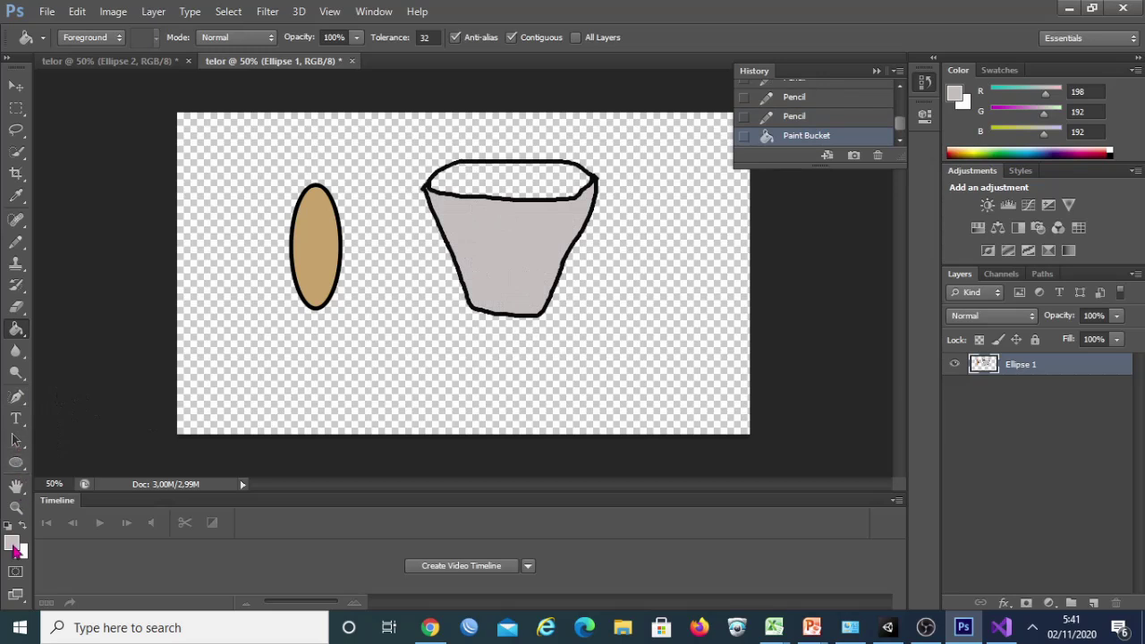
Step: Fill the cup's rim opening with near-black (10,10,10)
left_click(13, 542)
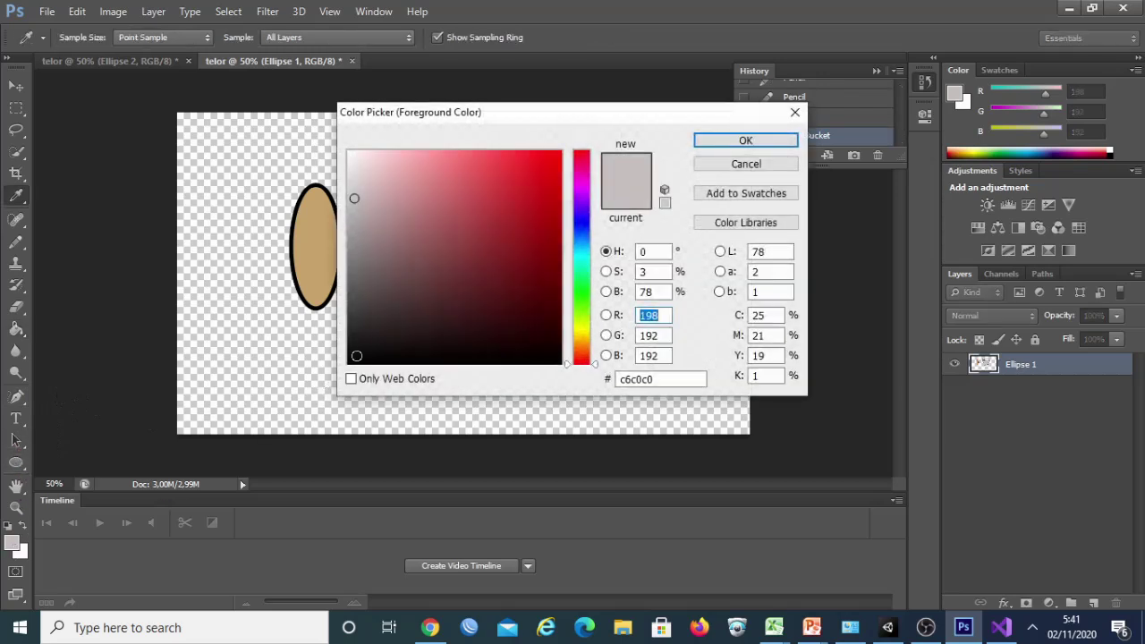
left_click(765, 140)
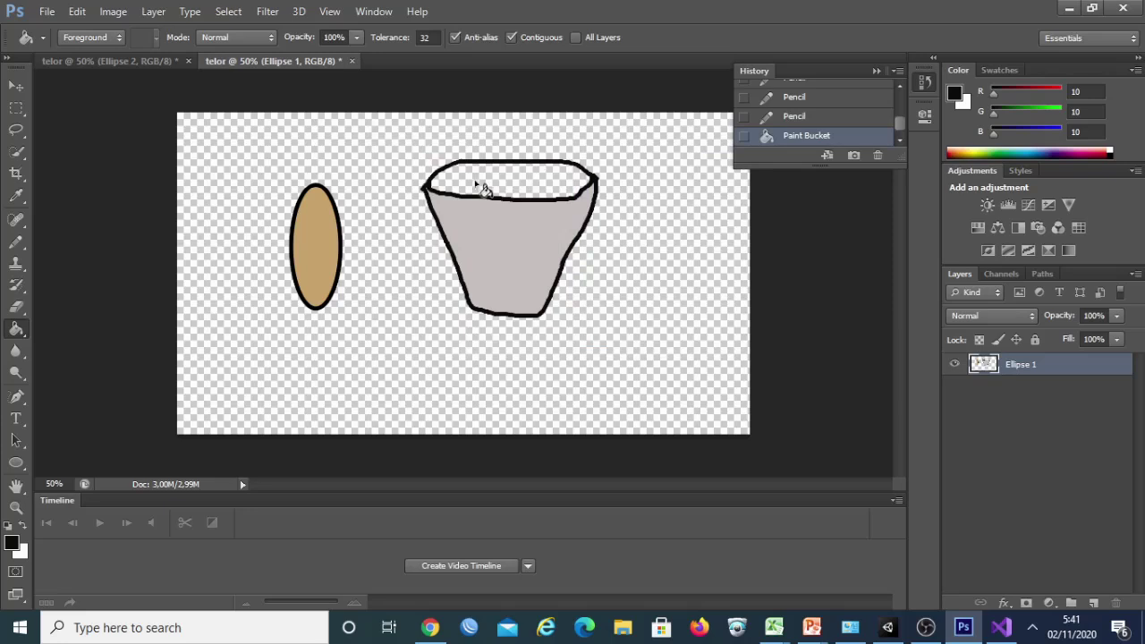
left_click(486, 173)
left_click(503, 172)
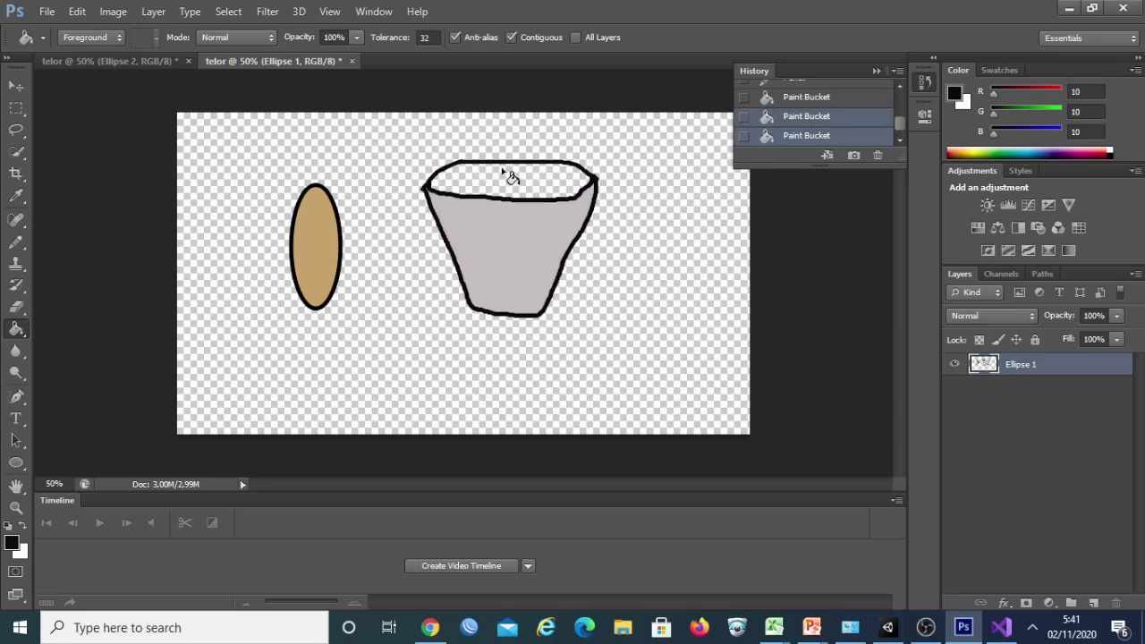
left_click(504, 173)
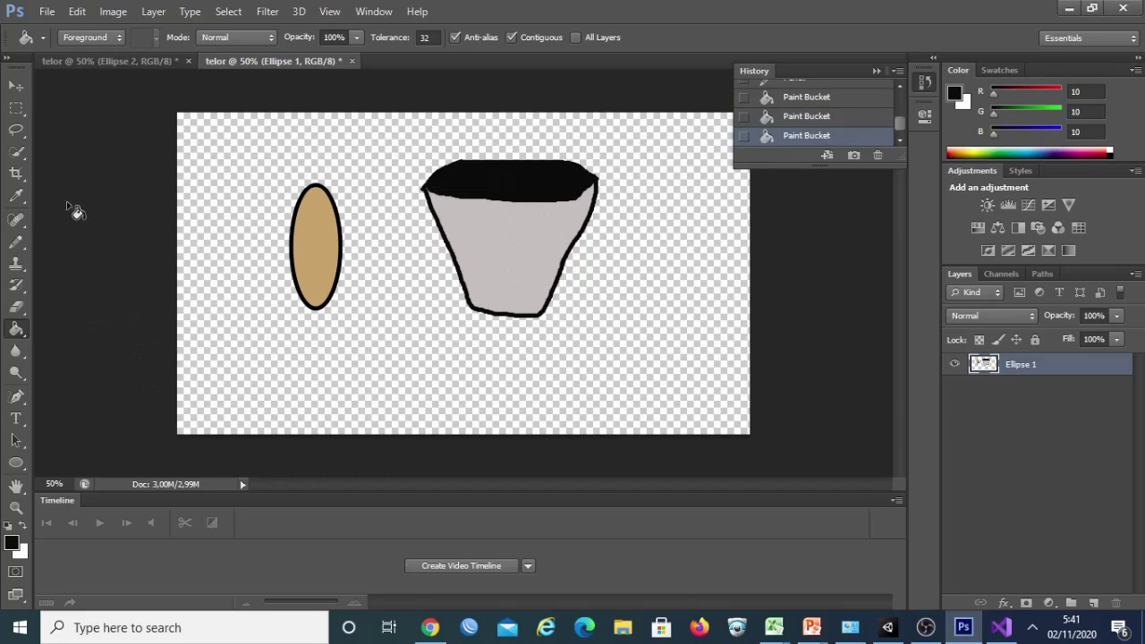
left_click(46, 11)
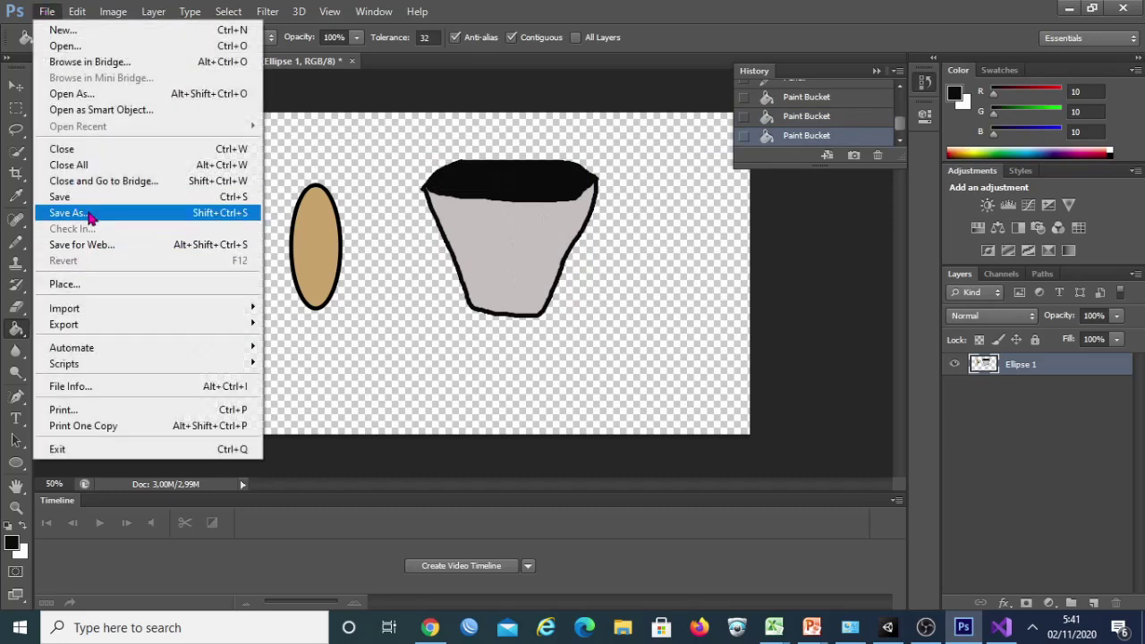
Step: Save a PNG copy of the drawing as telor.png in the image folder
left_click(85, 213)
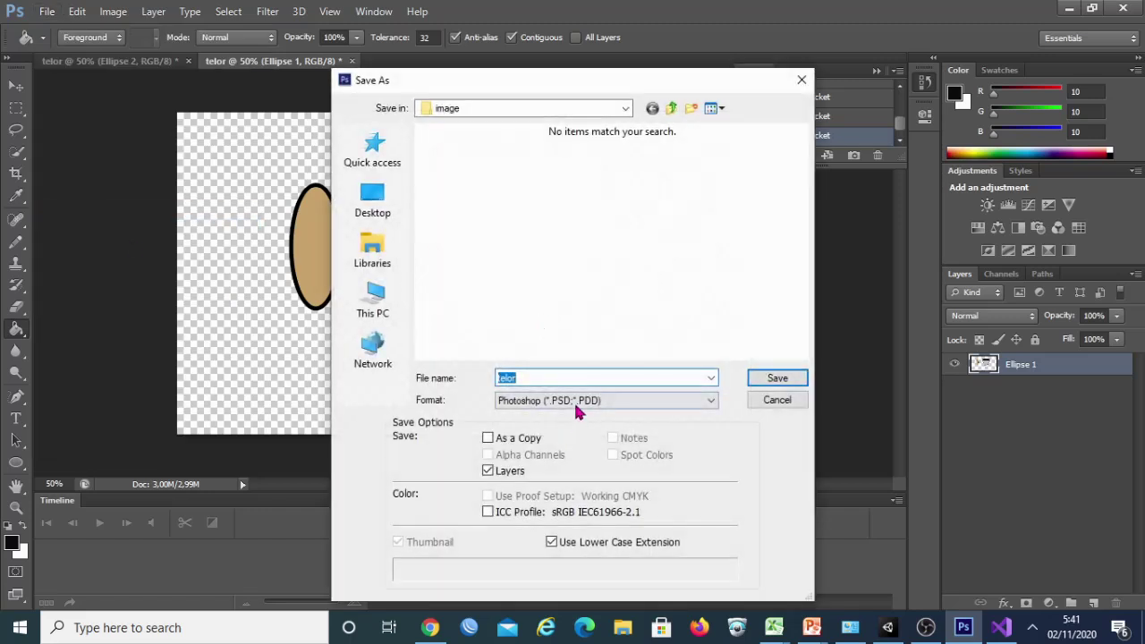
left_click(577, 401)
left_click(545, 342)
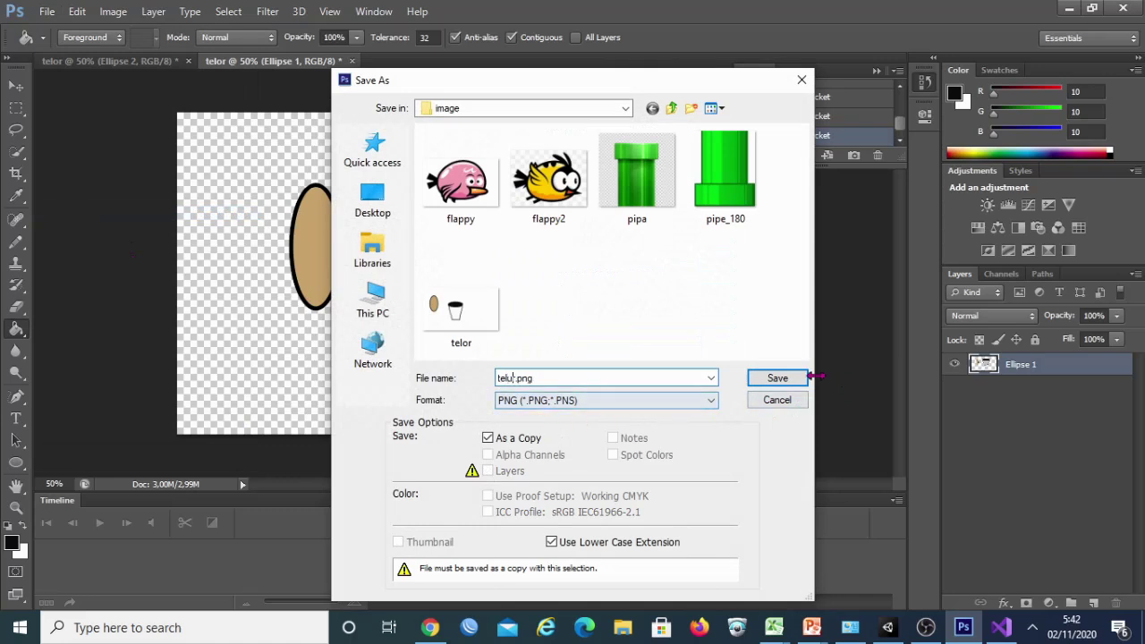
left_click(798, 377)
left_click(637, 198)
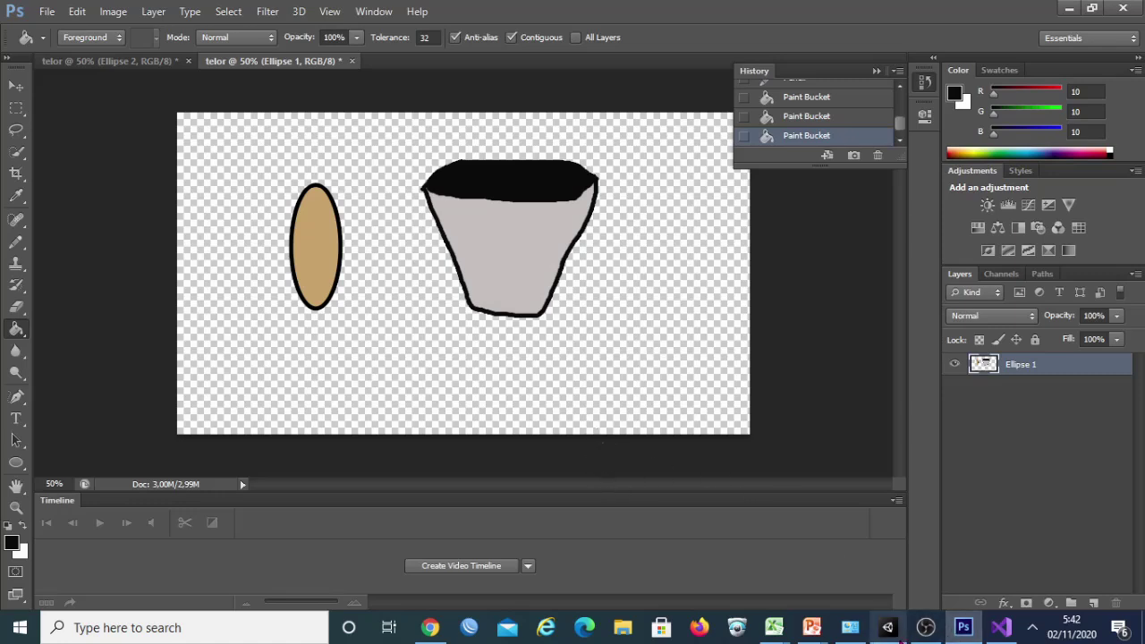
Step: In Unity, start a new 2D project named telur
mouse_move(899, 633)
left_click(912, 537)
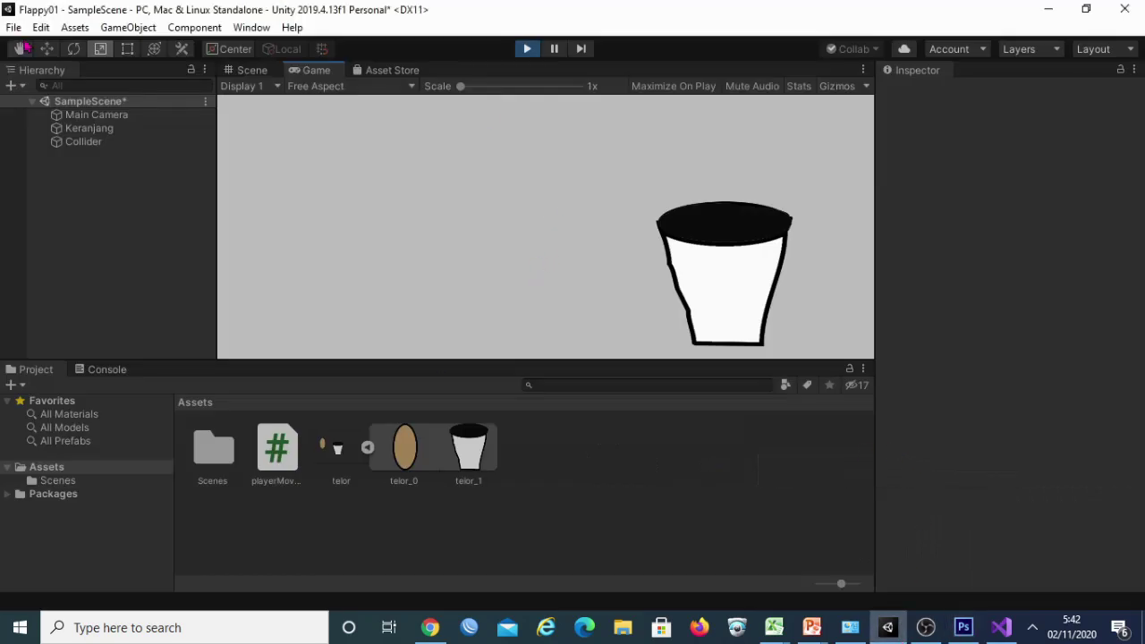
left_click(13, 27)
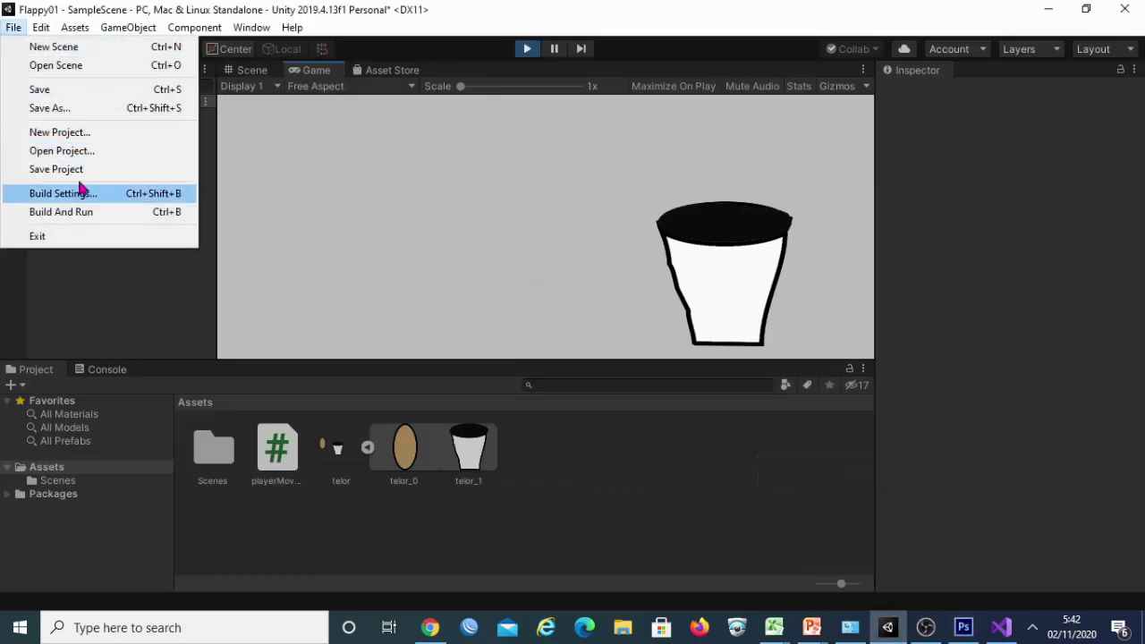
left_click(80, 133)
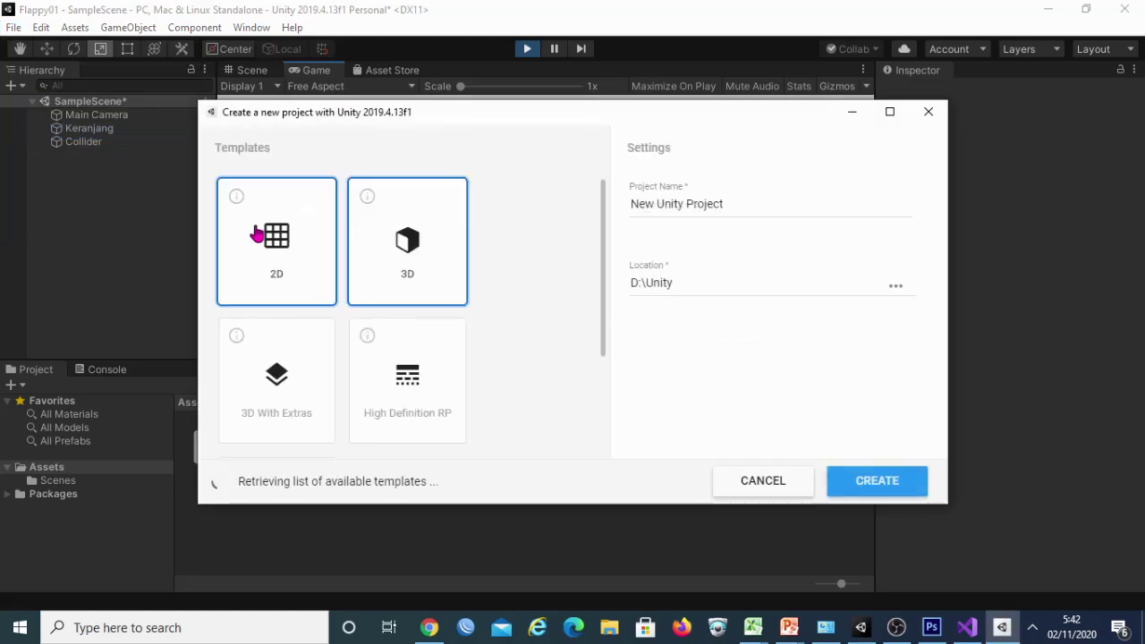
left_click(273, 257)
left_click(795, 208)
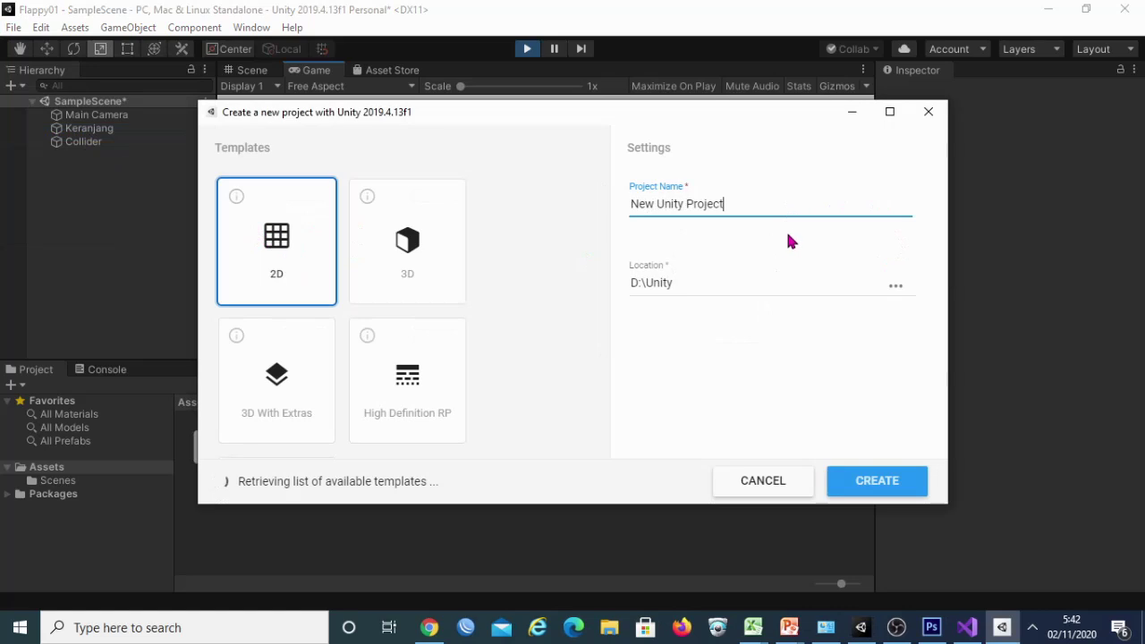
key("BackSpace")
key("BackSpace")
key("BackSpace")
key("BackSpace")
key("BackSpace")
key("BackSpace")
key("BackSpace")
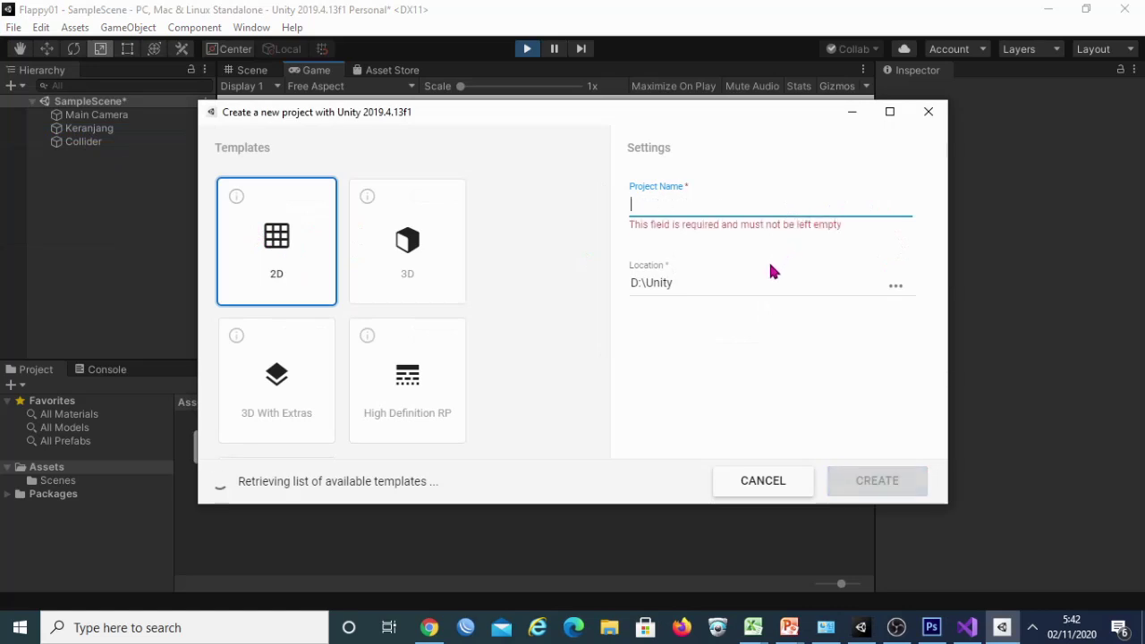
type("telur")
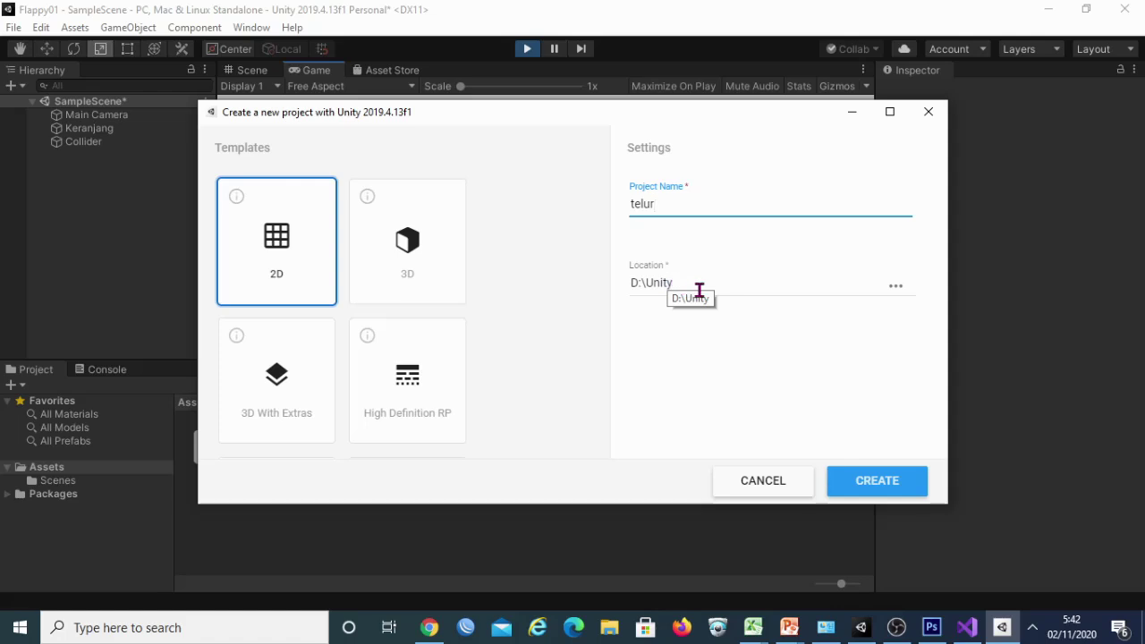
Step: Set the project location to a newly created Unity folder on the F: drive
left_click(895, 285)
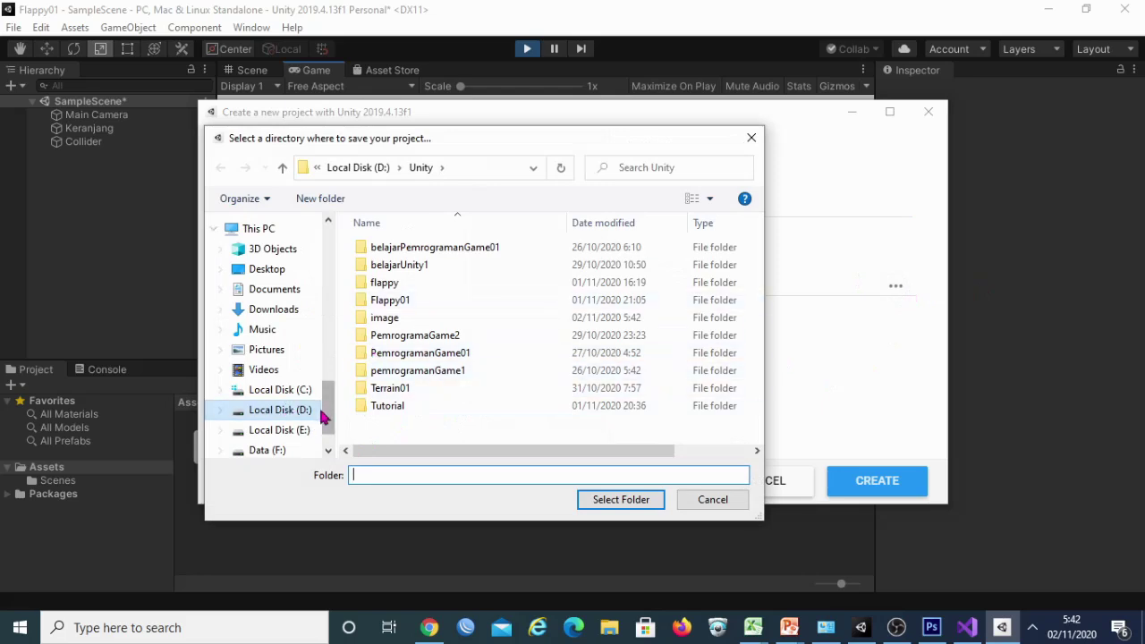
scroll(324, 394, "down", 1)
left_click(279, 383)
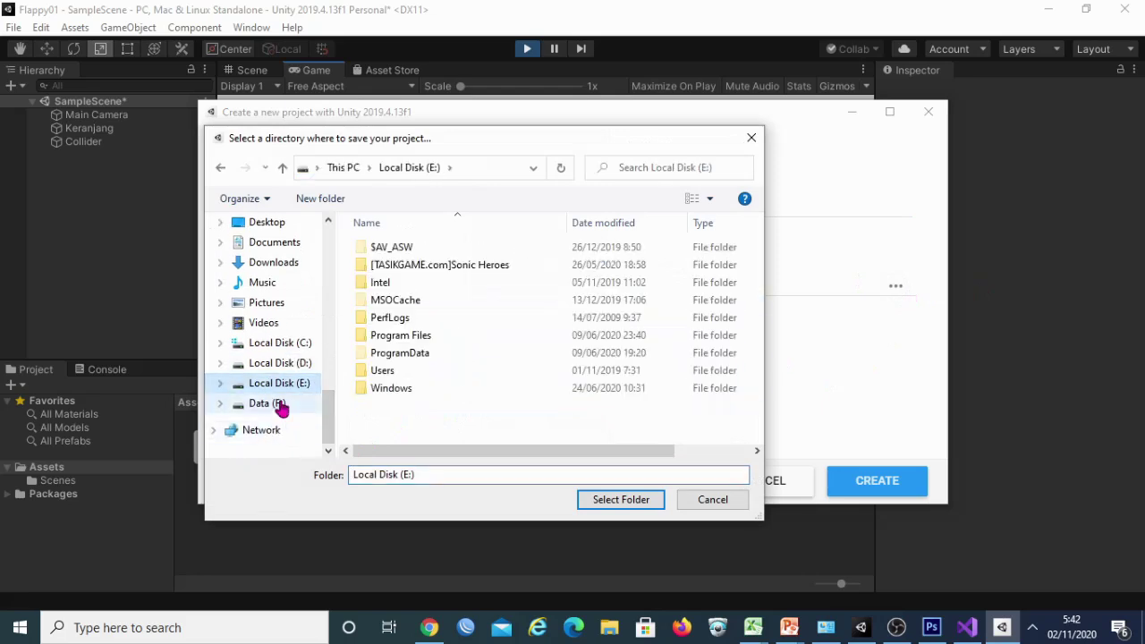
left_click(266, 404)
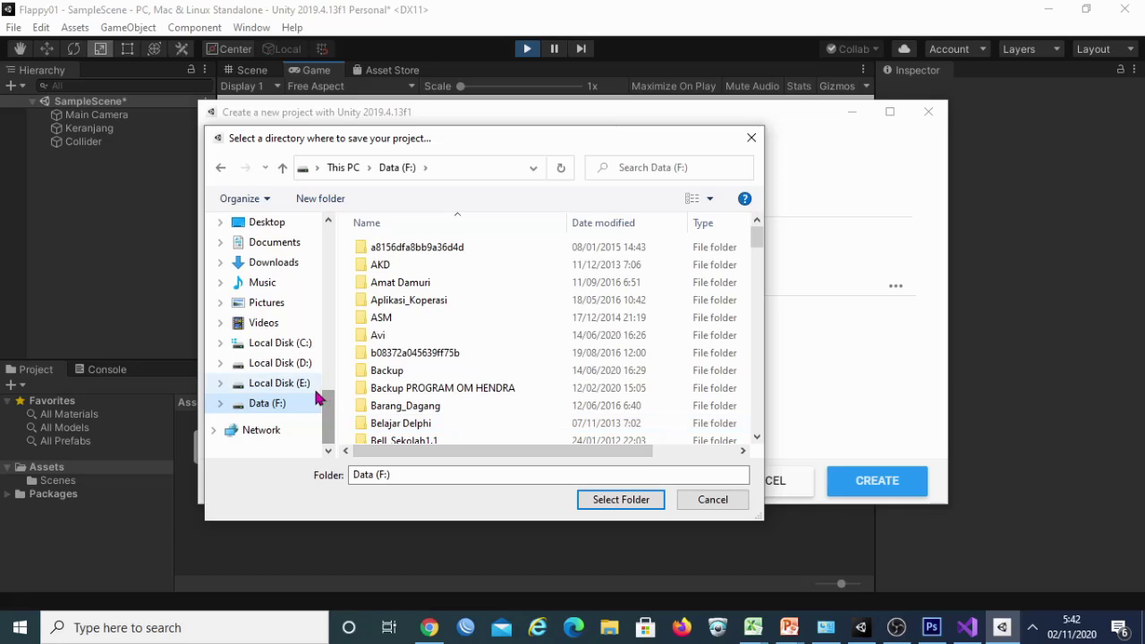
left_click(296, 385)
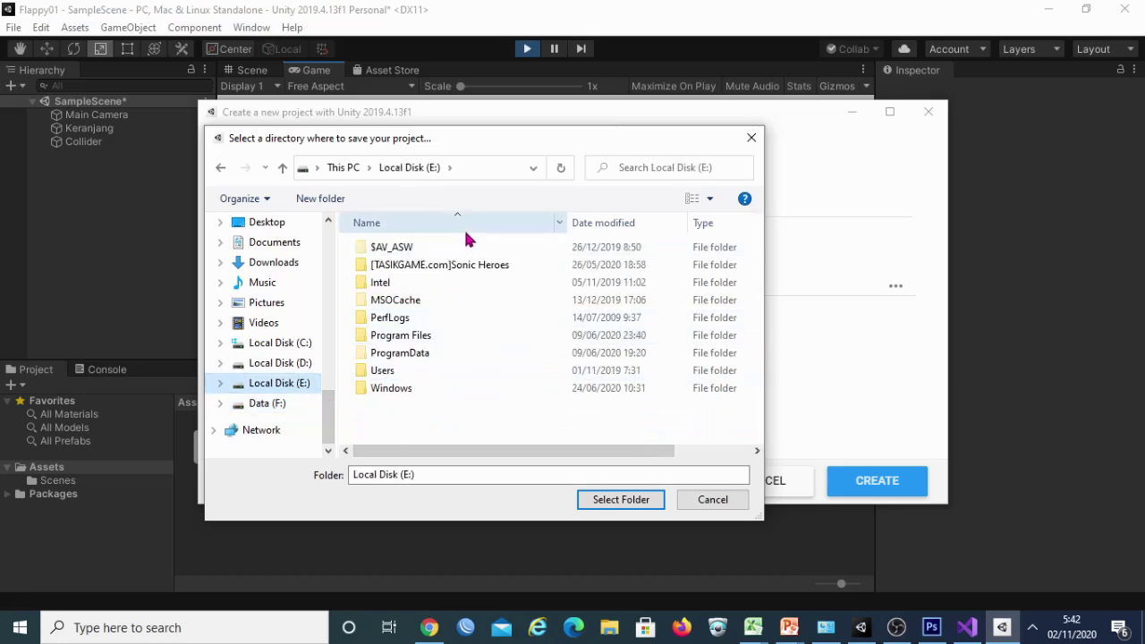
left_click(255, 404)
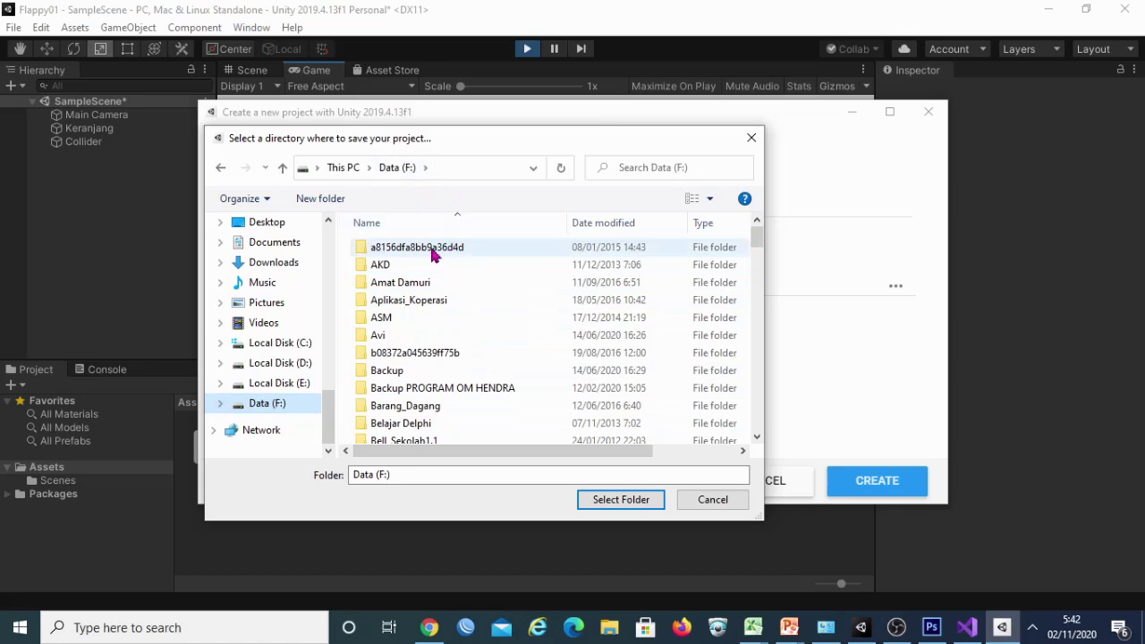
left_click(318, 199)
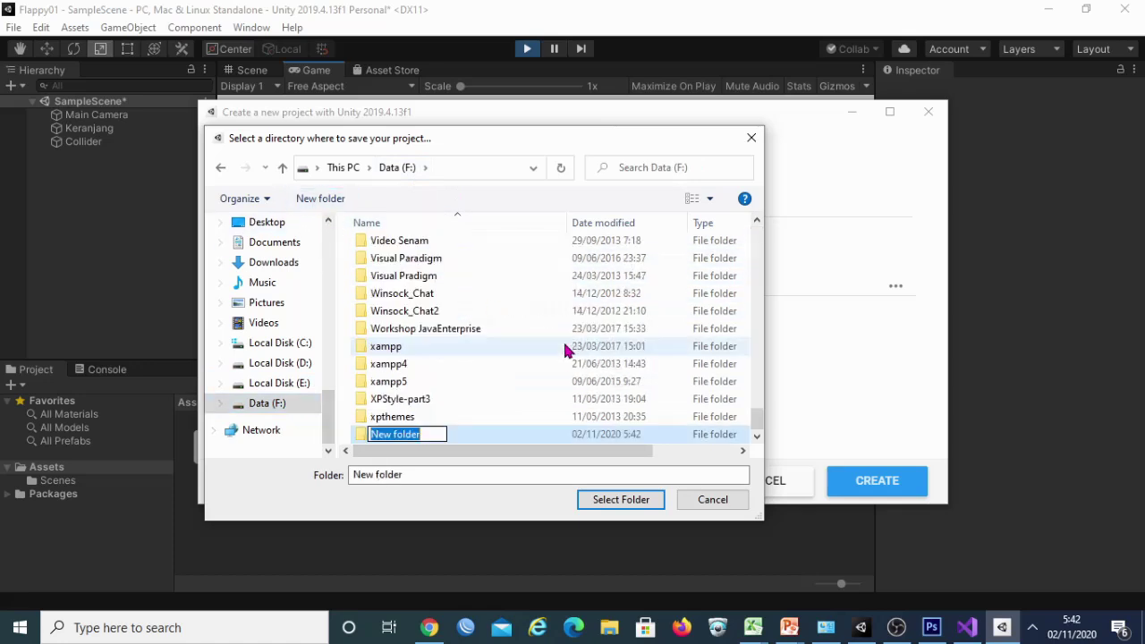
type("Unity")
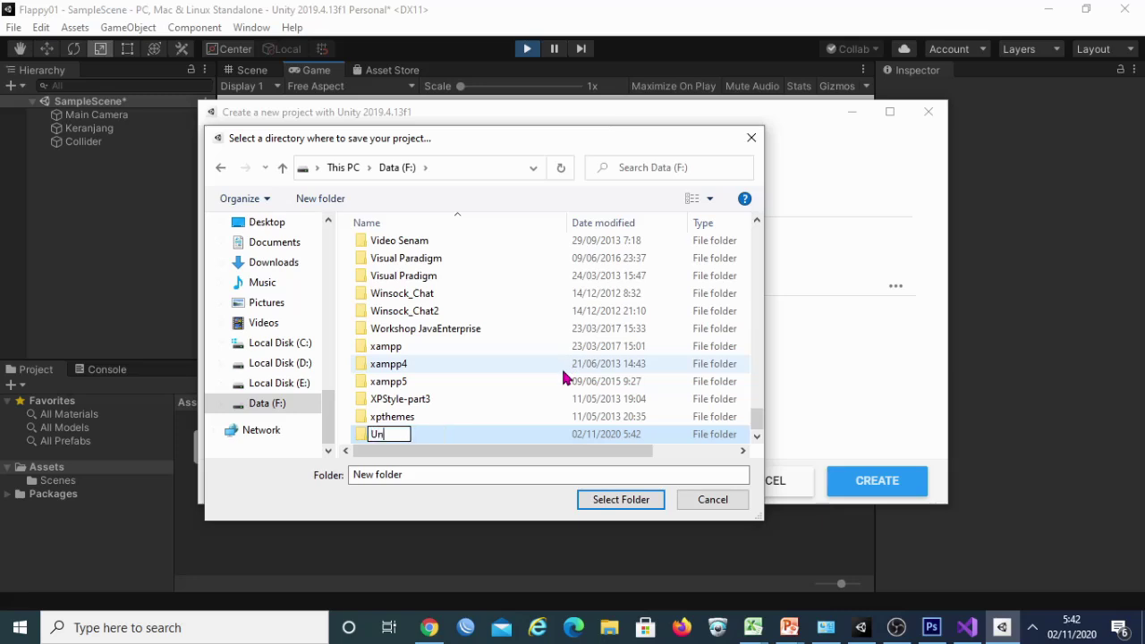
key("Return")
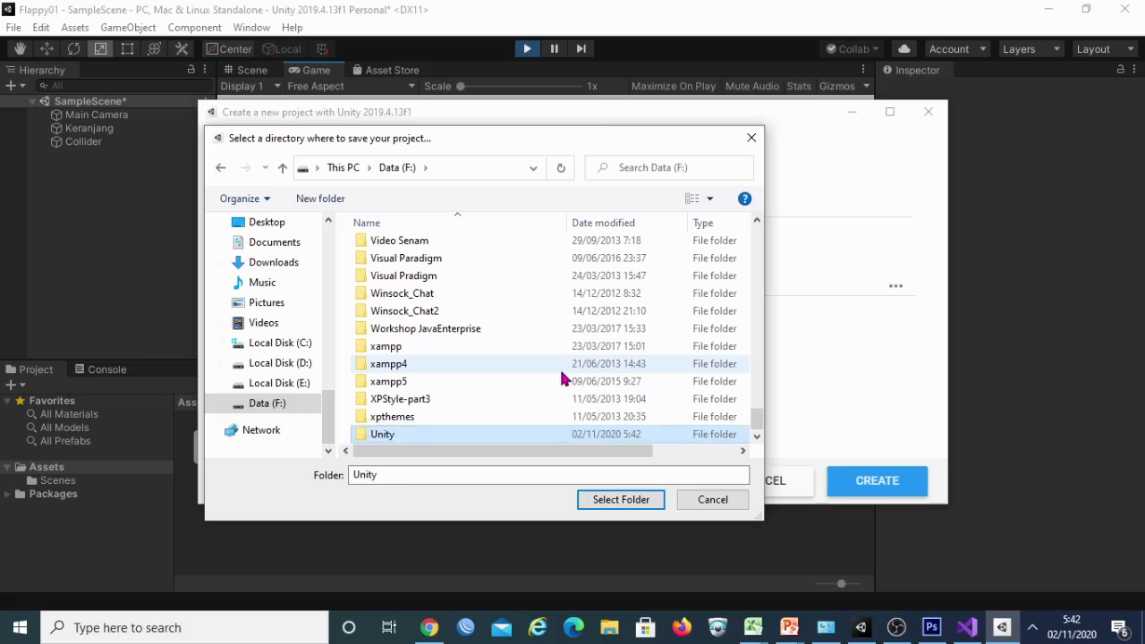
left_click(656, 503)
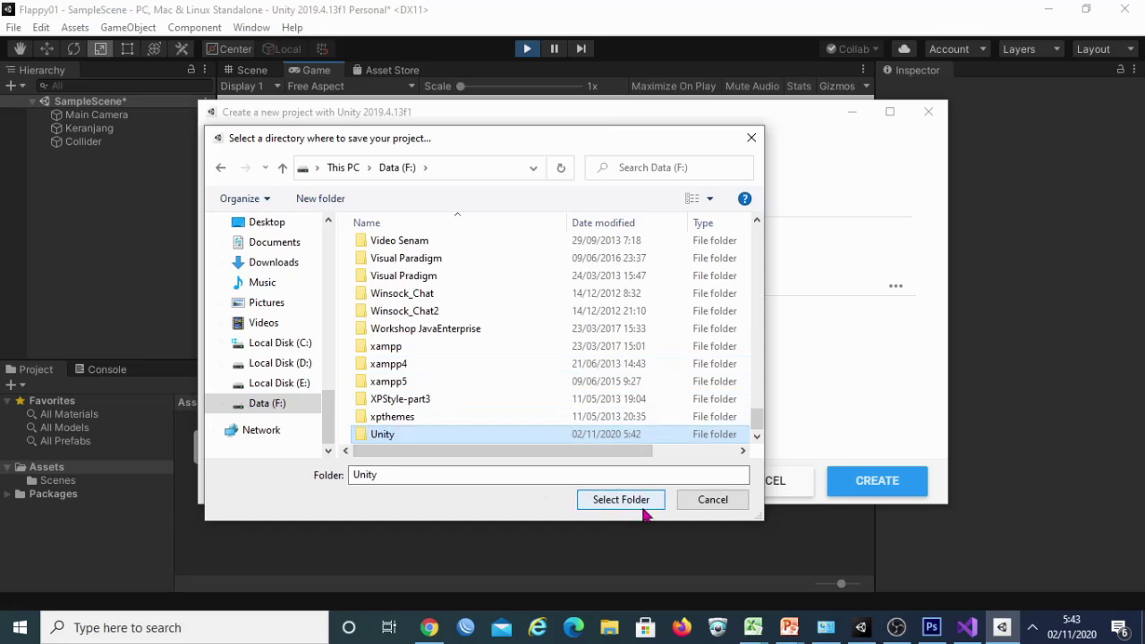
left_click(642, 502)
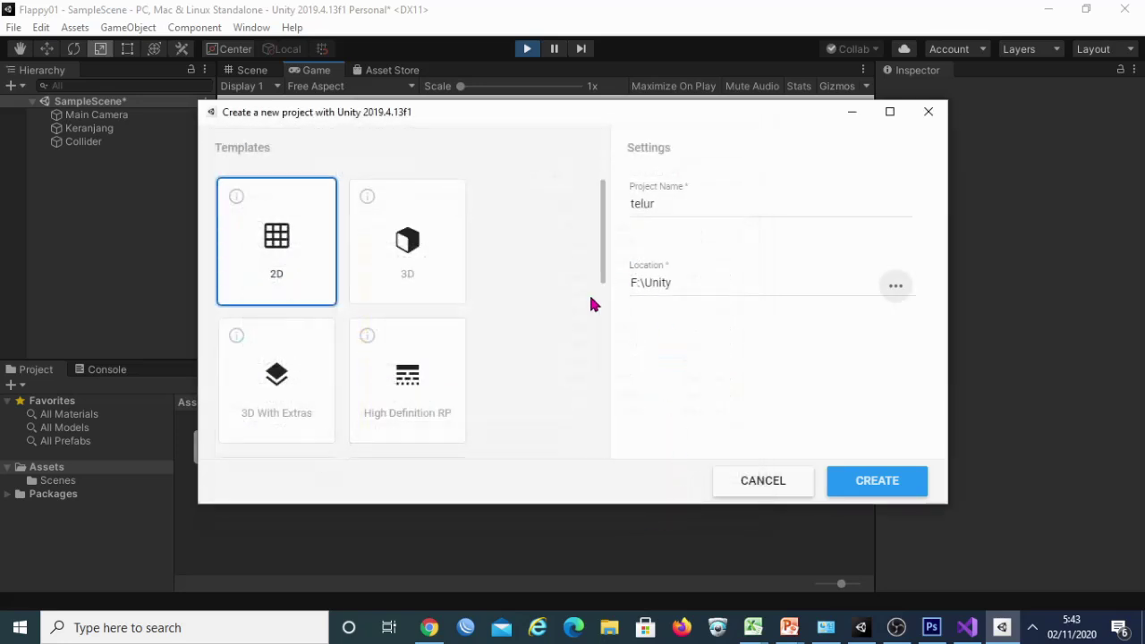
Step: Create the telur project, and meanwhile open the image folder in File Explorer
left_click(881, 493)
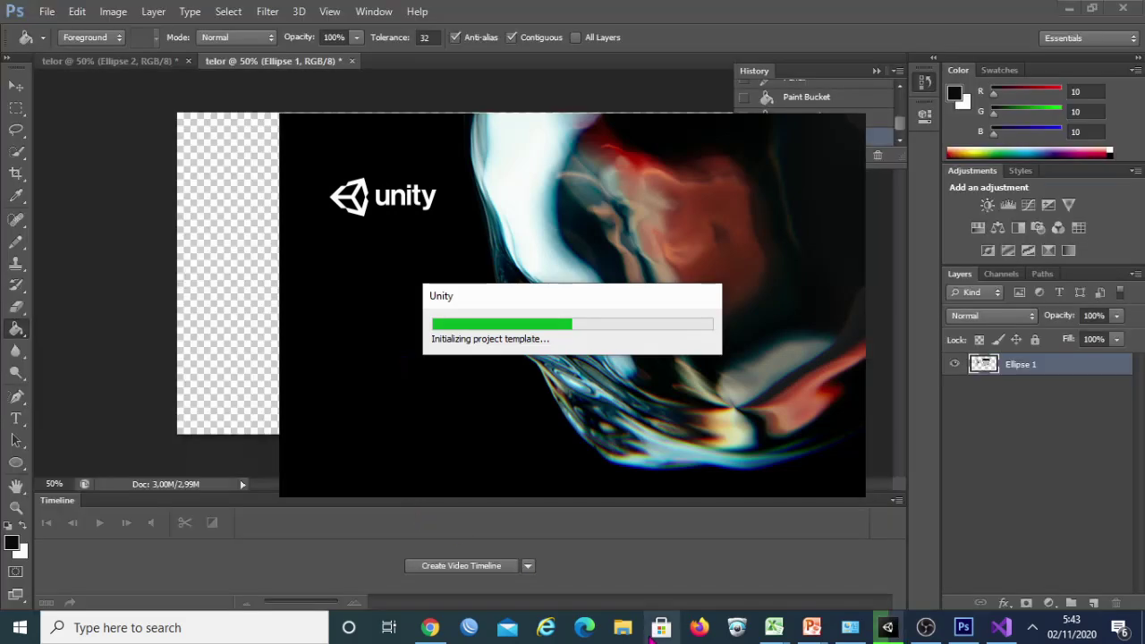
key("super+e")
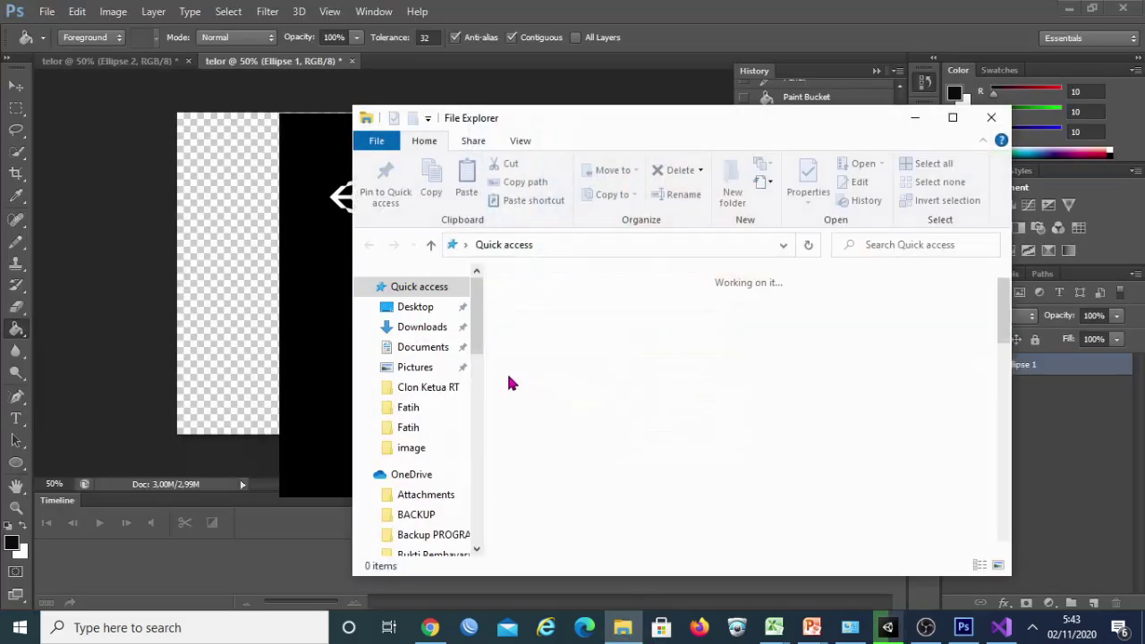
scroll(478, 389, "down", 3)
scroll(478, 390, "up", 5)
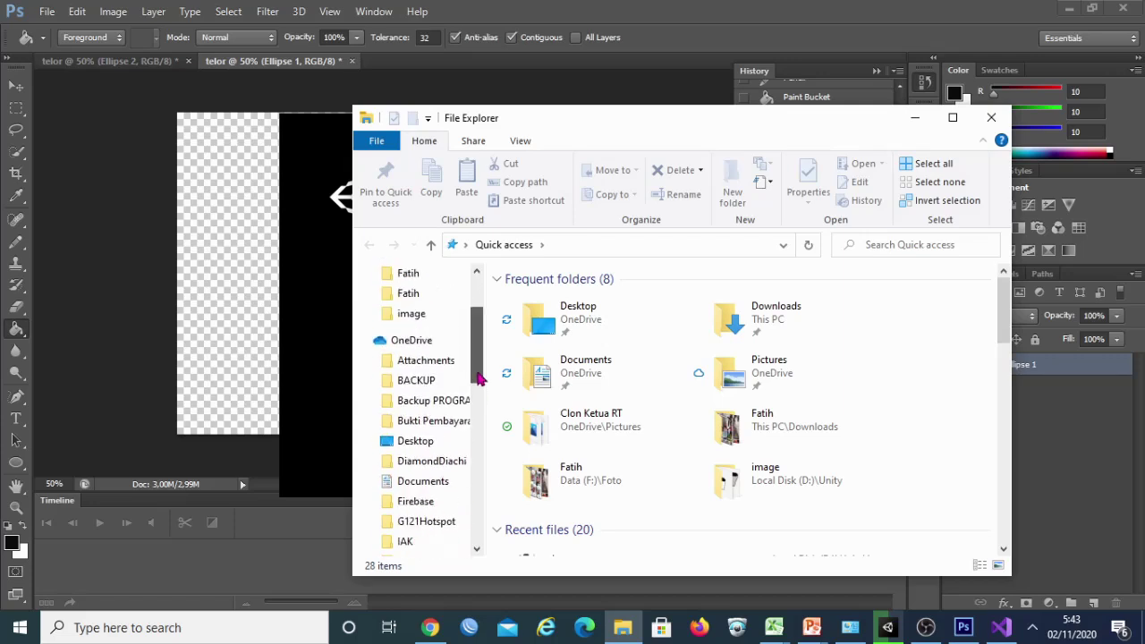
left_click(419, 449)
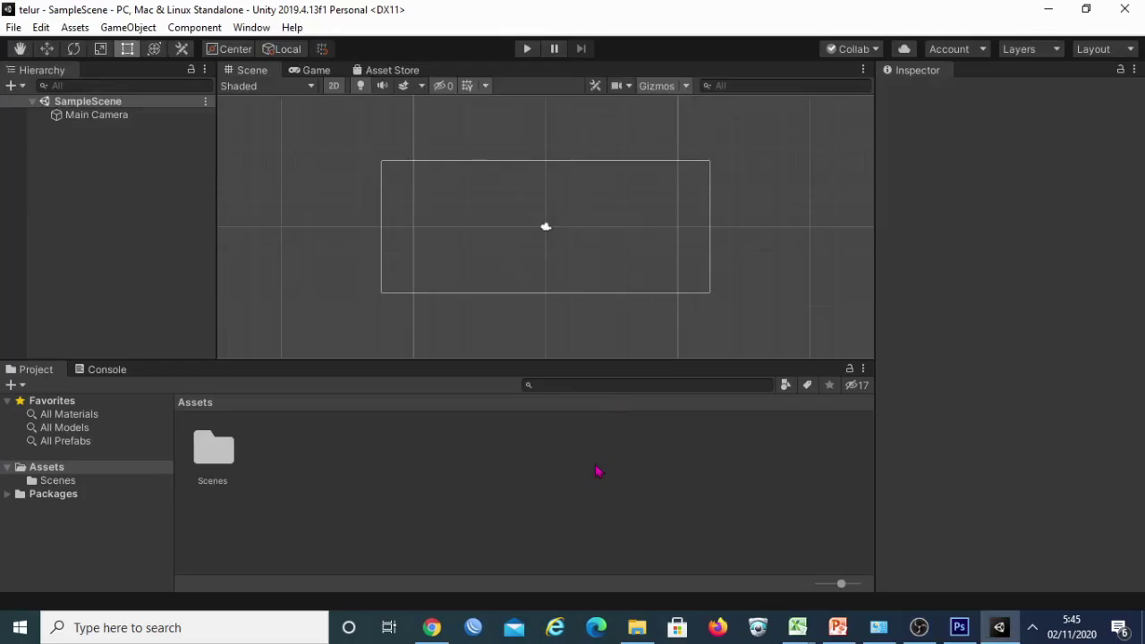
Step: Import telur.png from the image folder into Assets and drag it into SampleScene
key("alt+Tab")
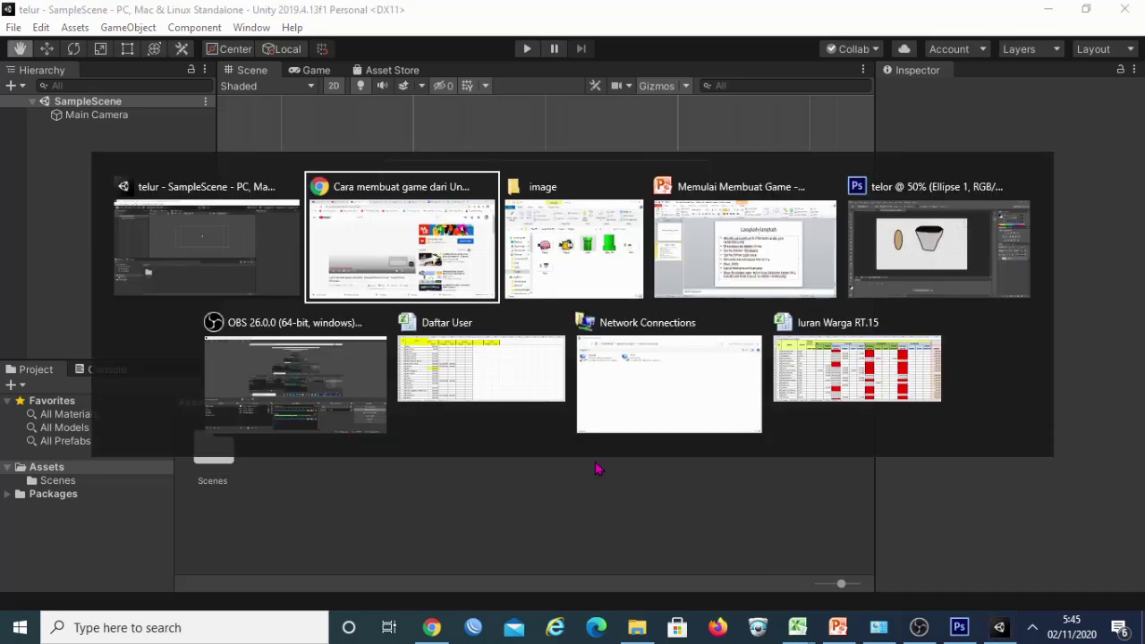
key("alt+Tab")
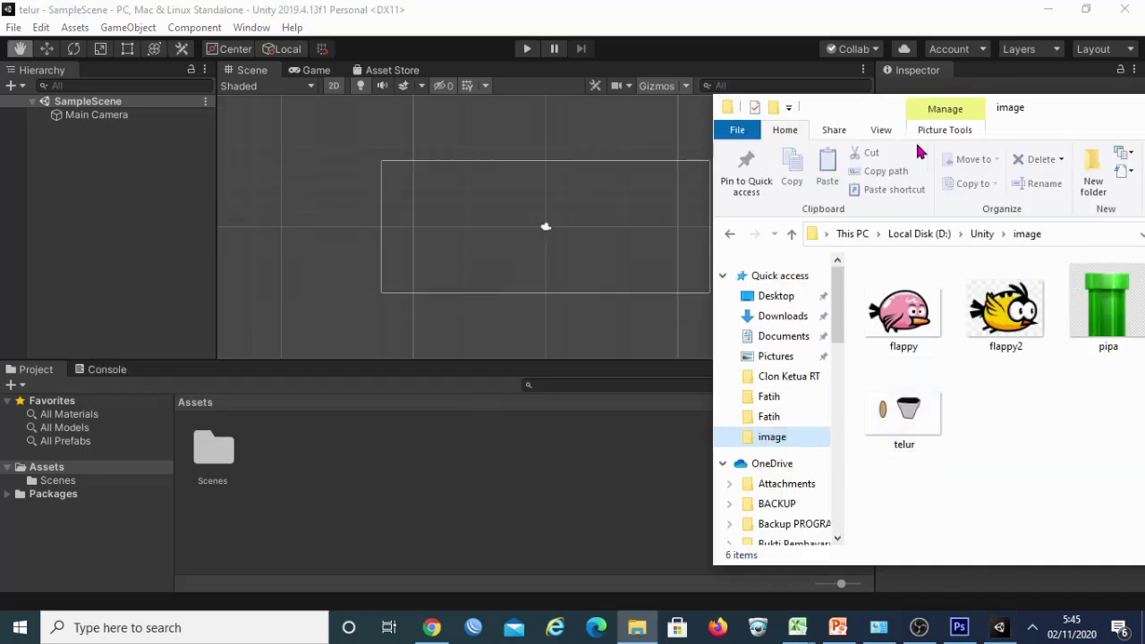
mouse_move(876, 120)
left_mouse_down()
mouse_move(588, 125)
mouse_move(912, 94)
left_mouse_up()
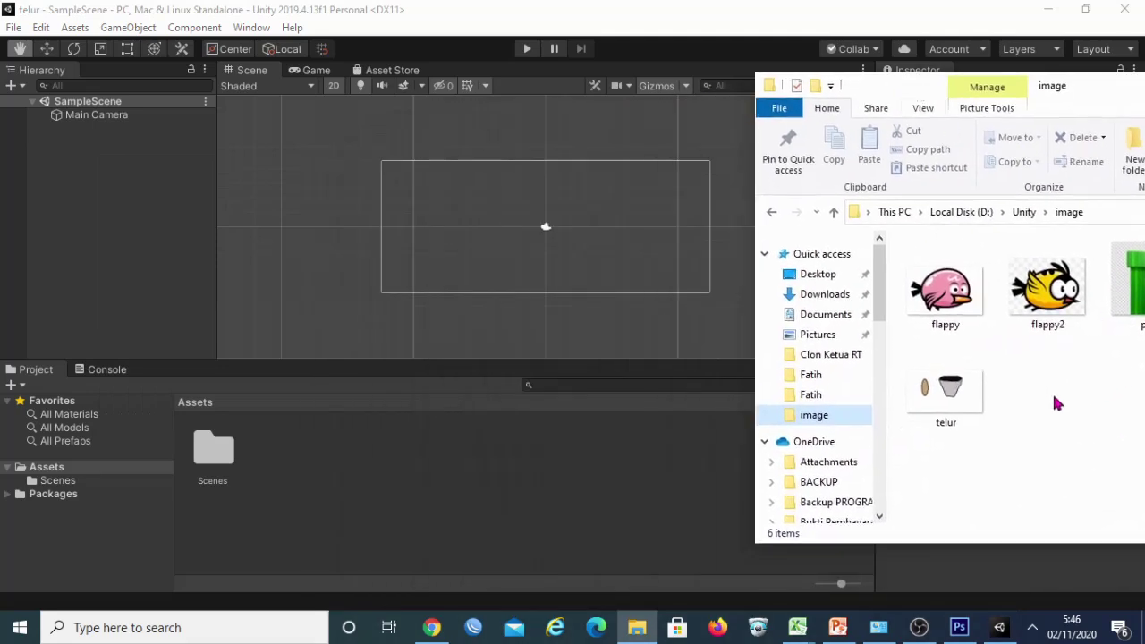
mouse_move(946, 385)
left_mouse_down()
mouse_move(264, 488)
mouse_move(485, 483)
left_mouse_up()
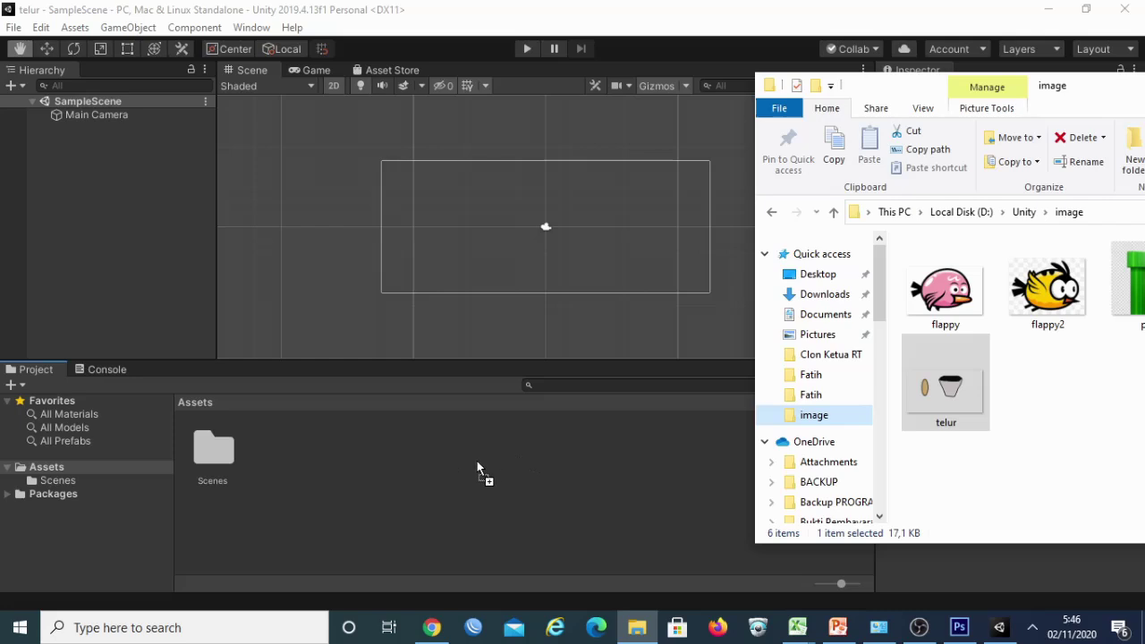
left_click_drag(397, 501, 404, 485)
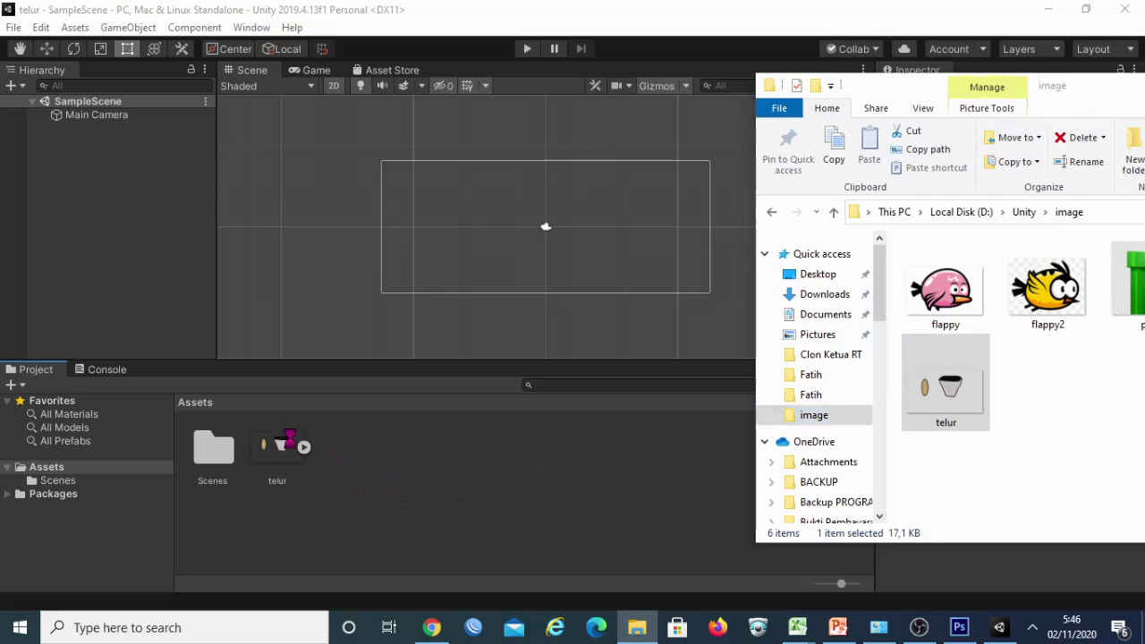
left_click(516, 241)
left_click_drag(285, 442, 546, 219)
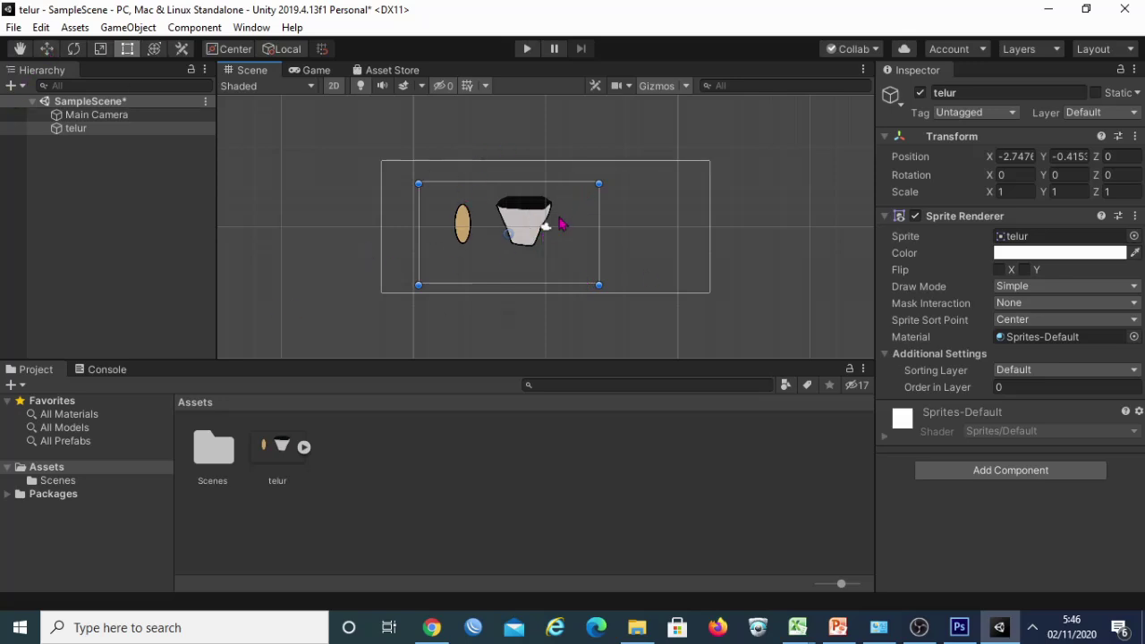
Step: Move the telur sprite slightly higher, to position -2.49, 0.73
left_click(46, 48)
left_click(533, 278)
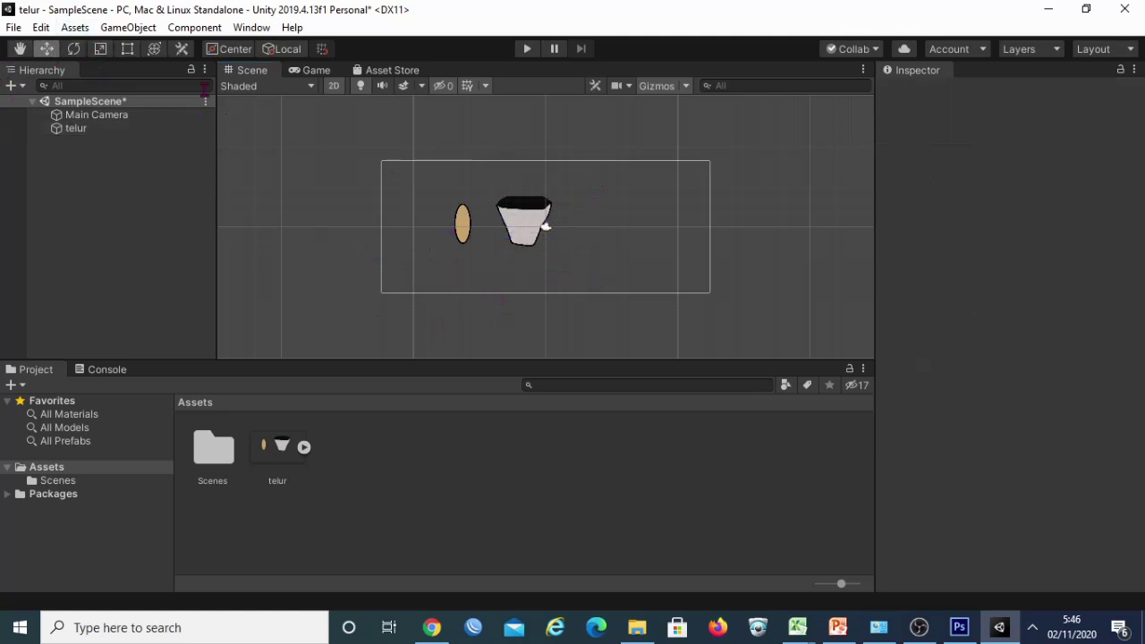
left_click(535, 214)
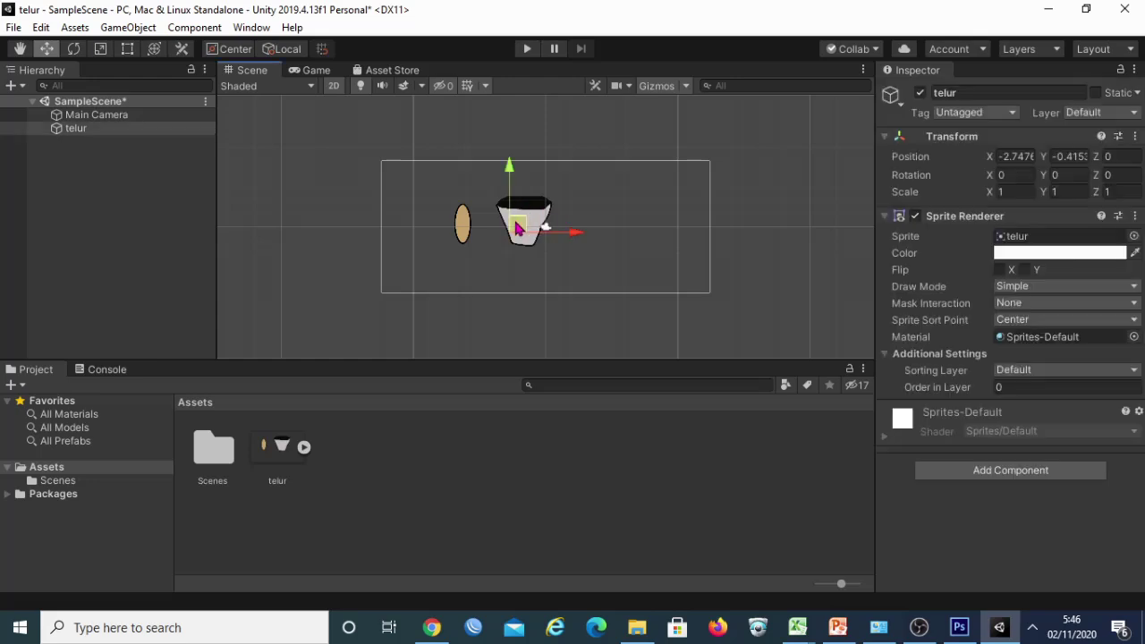
mouse_move(519, 226)
left_mouse_down()
mouse_move(465, 232)
mouse_move(546, 204)
left_mouse_up()
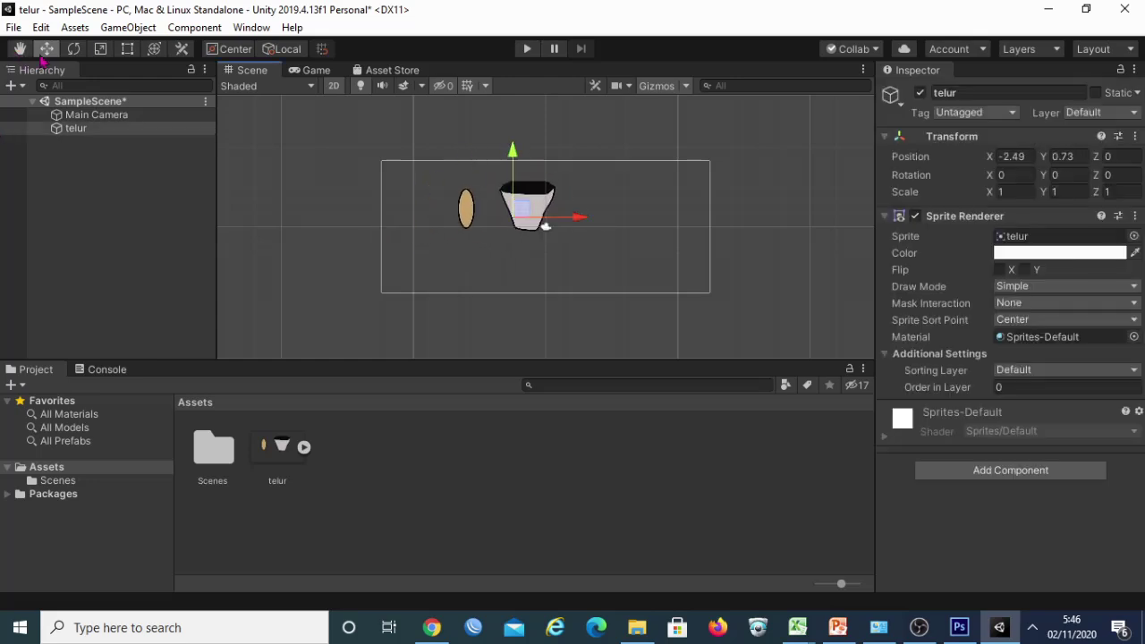
Step: Pan and zoom the Scene view around the telur sprite
left_click(20, 49)
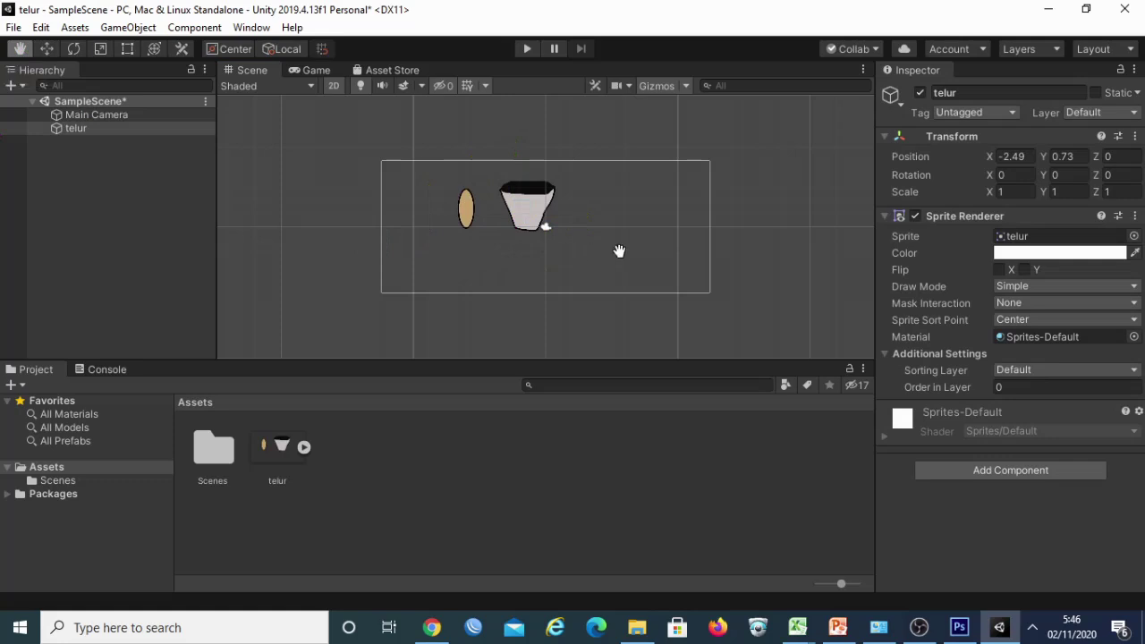
mouse_move(618, 251)
left_mouse_down()
mouse_move(620, 265)
mouse_move(618, 252)
left_mouse_up()
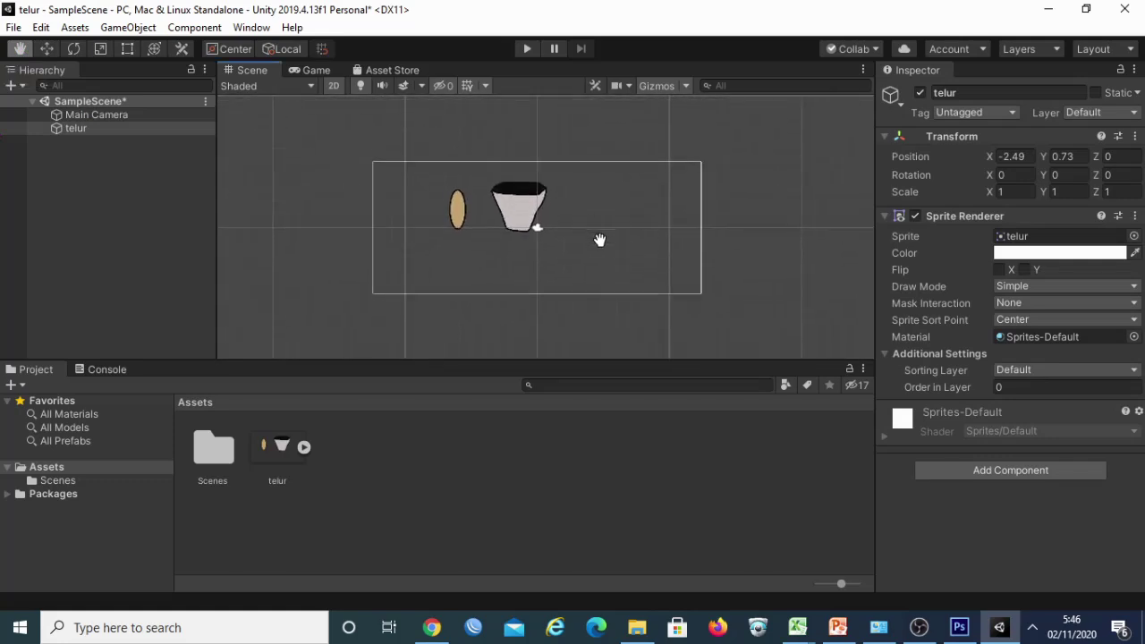
scroll(601, 243, "up", 1)
scroll(601, 243, "up", 2)
scroll(601, 248, "down", 2)
scroll(600, 248, "up", 3)
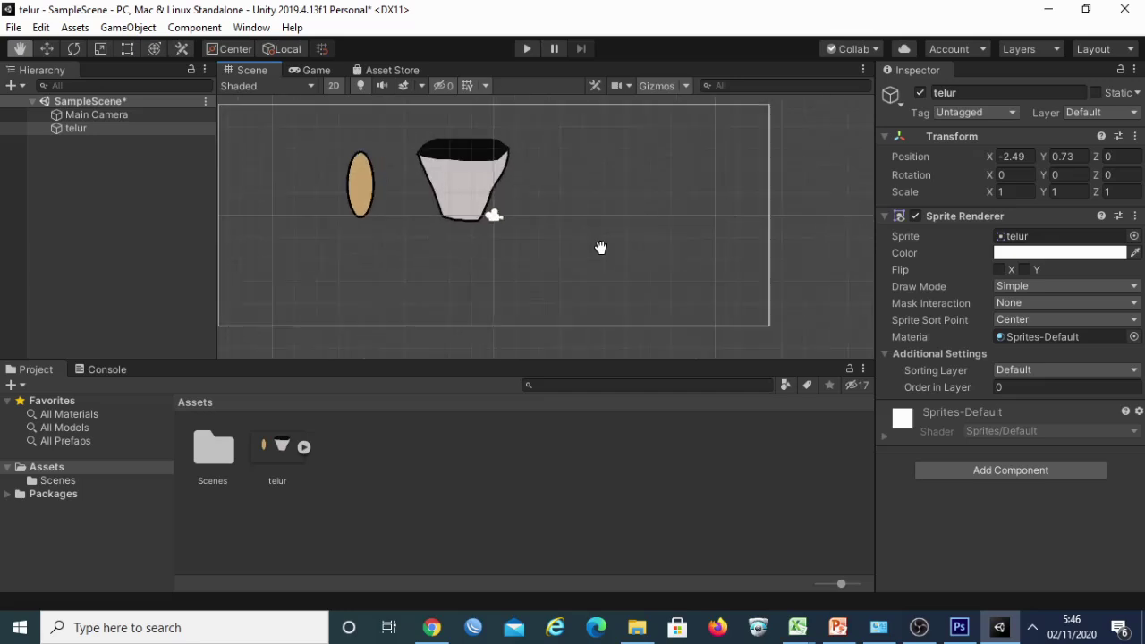
scroll(600, 247, "up", 1)
scroll(600, 247, "down", 1)
scroll(600, 245, "down", 2)
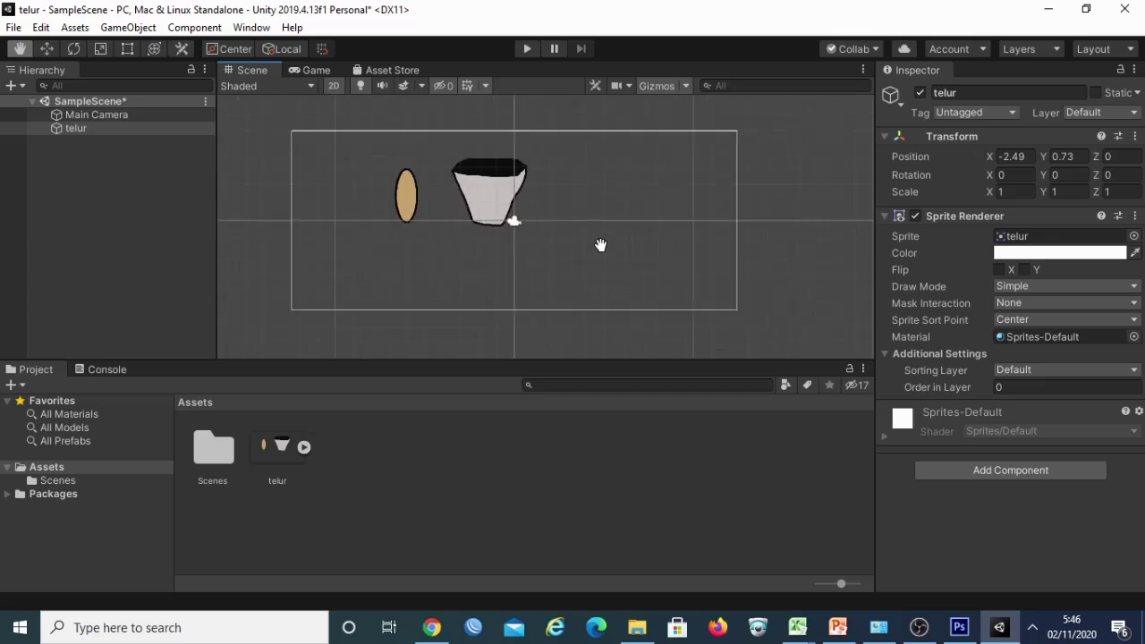
scroll(600, 245, "down", 2)
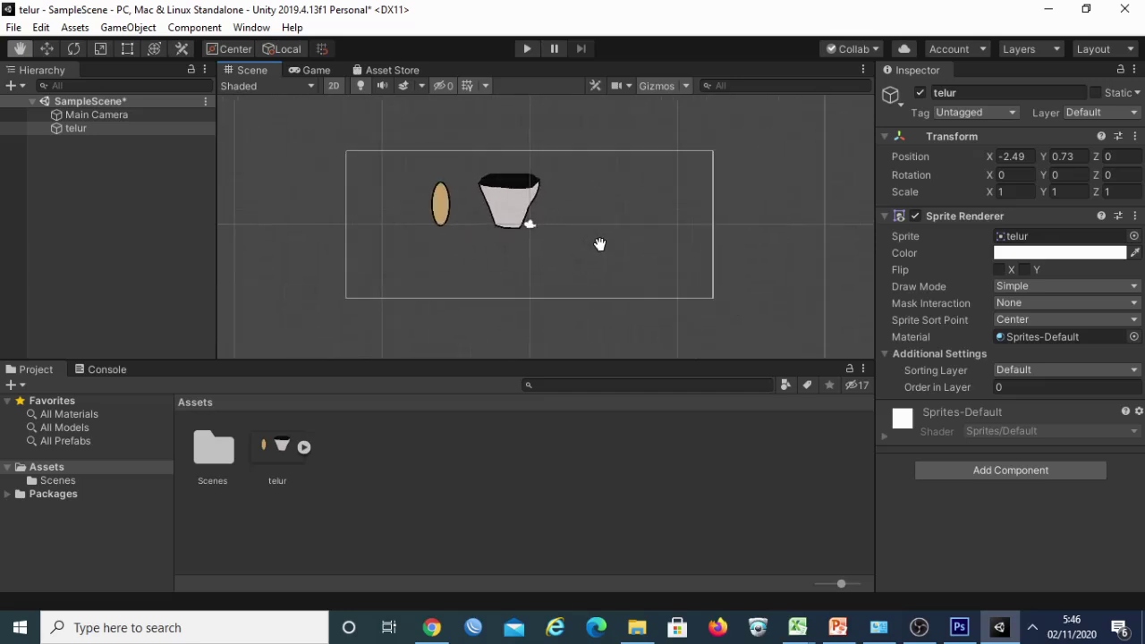
scroll(600, 245, "up", 2)
scroll(598, 242, "down", 1)
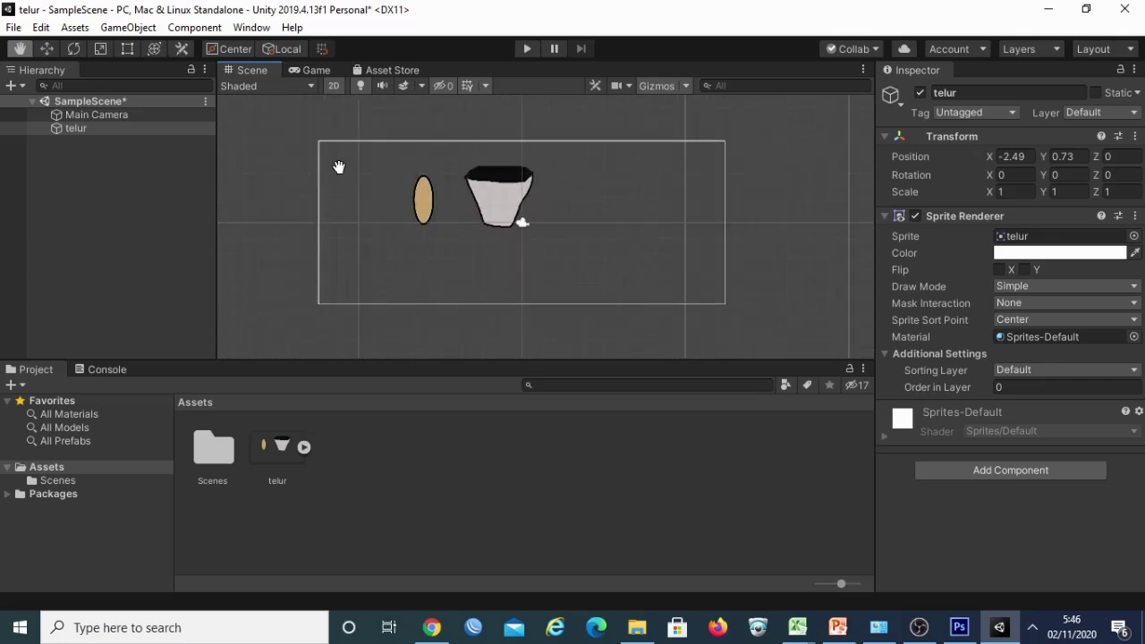
Step: Tilt the telur sprite to -0.534 on Z and scale it uniformly to 1.11978
left_click(73, 51)
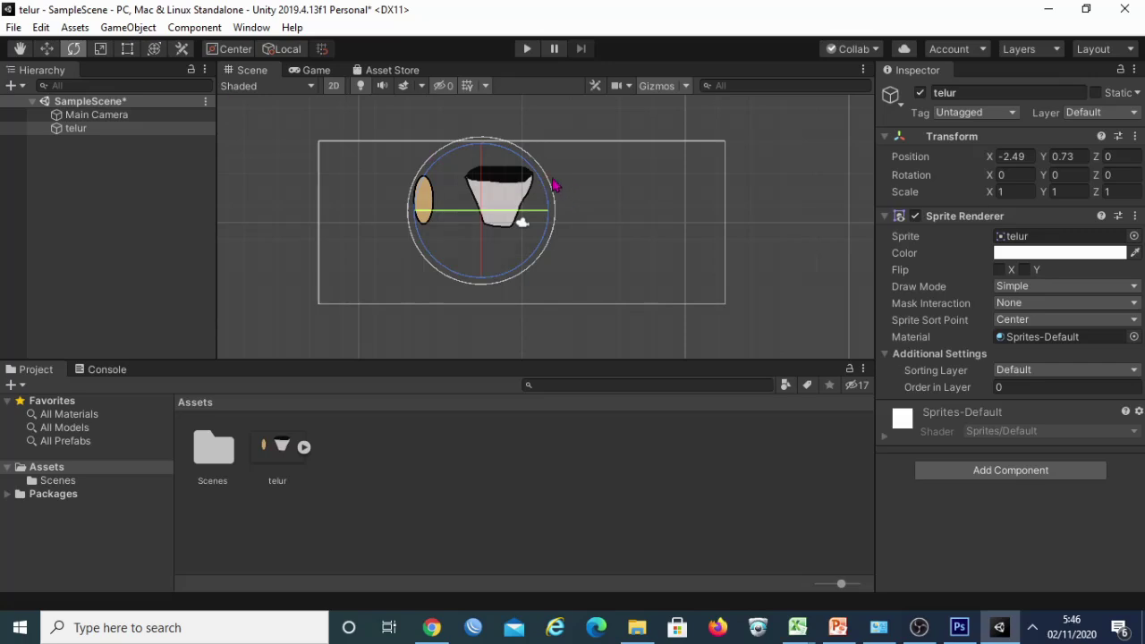
left_click_drag(554, 185, 542, 193)
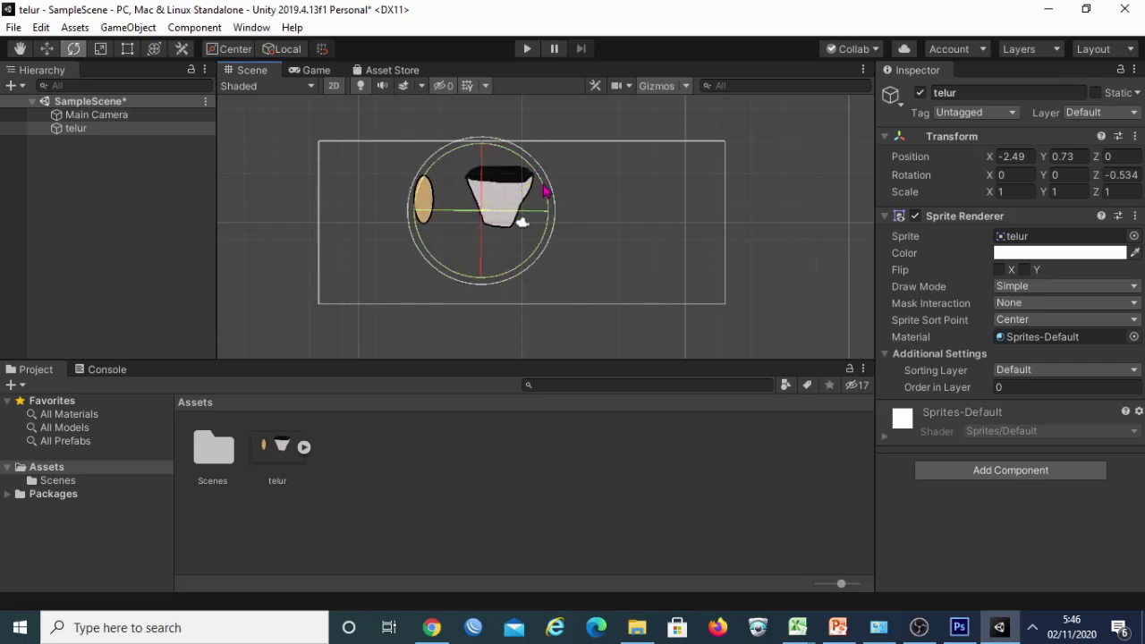
left_click(100, 50)
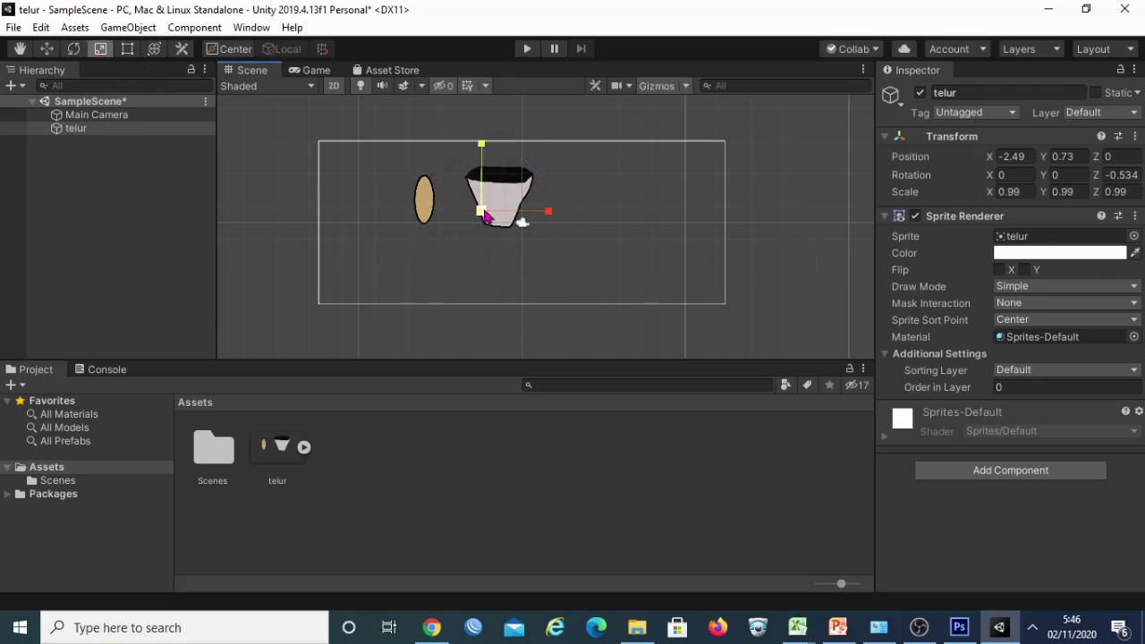
mouse_move(481, 211)
left_mouse_down()
mouse_move(505, 199)
mouse_move(514, 220)
left_mouse_up()
Step: Undo a trial rect stretch, then move telur up-left to X -2.03, Y 1.24
left_click(127, 50)
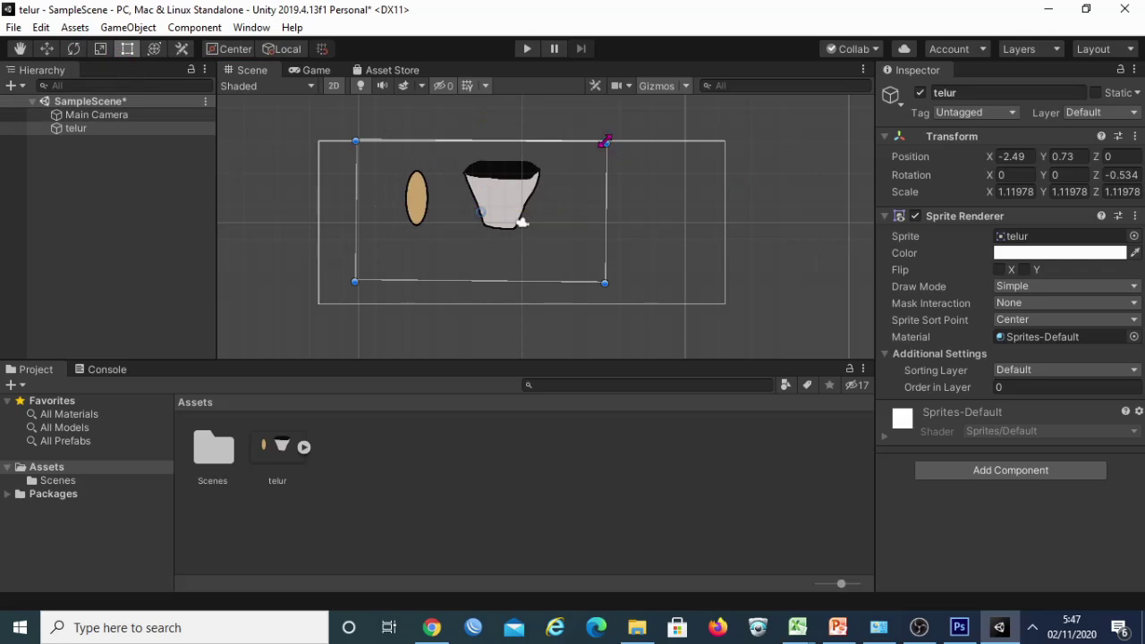
mouse_move(606, 143)
left_mouse_down()
mouse_move(616, 131)
mouse_move(611, 147)
left_mouse_up()
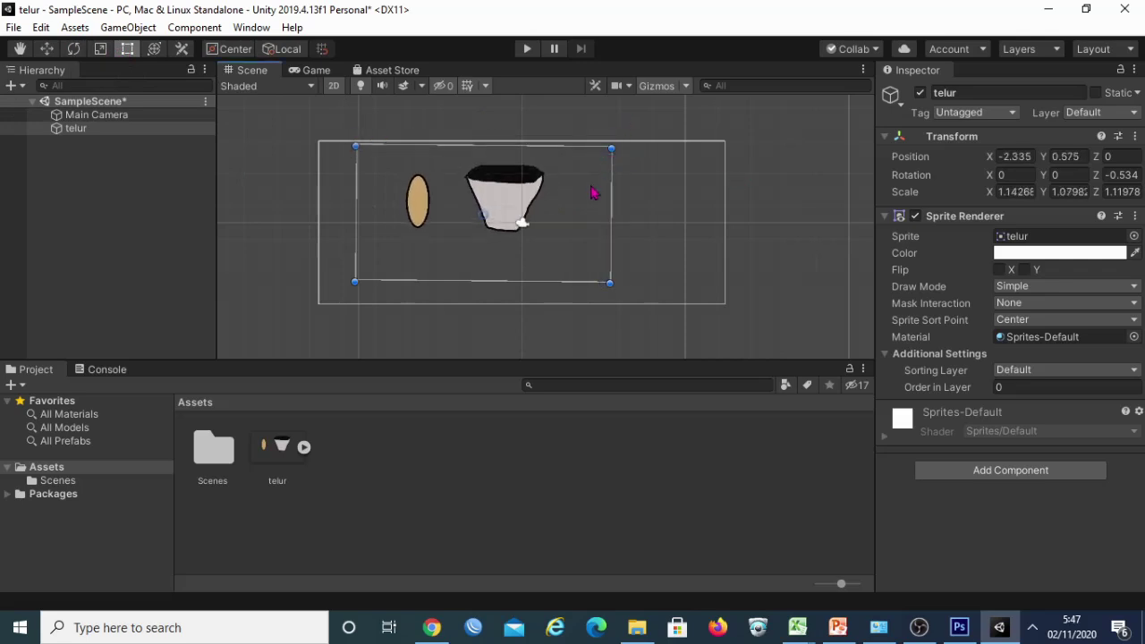
key("ctrl+z")
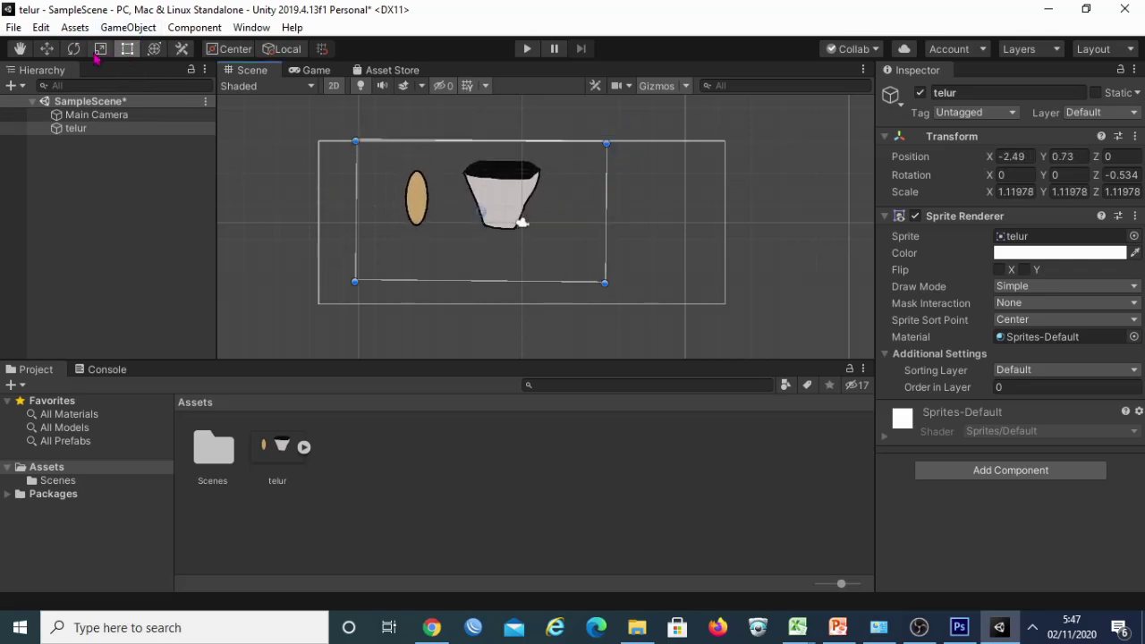
left_click(97, 54)
left_click(120, 52)
key("w")
key("ctrl+z")
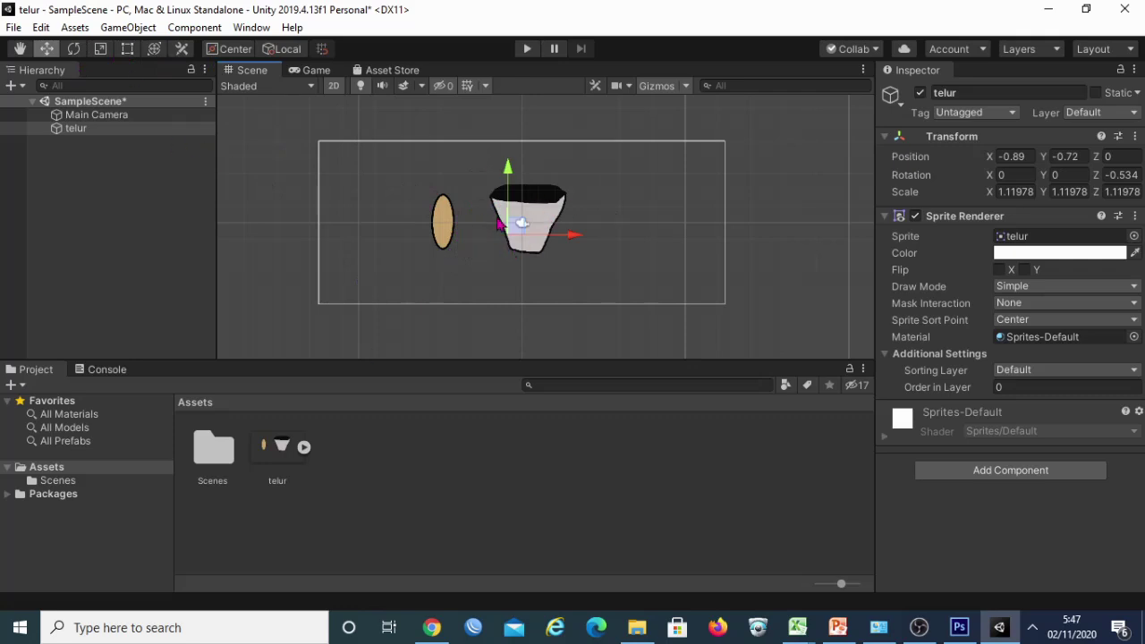
left_click_drag(498, 225, 479, 191)
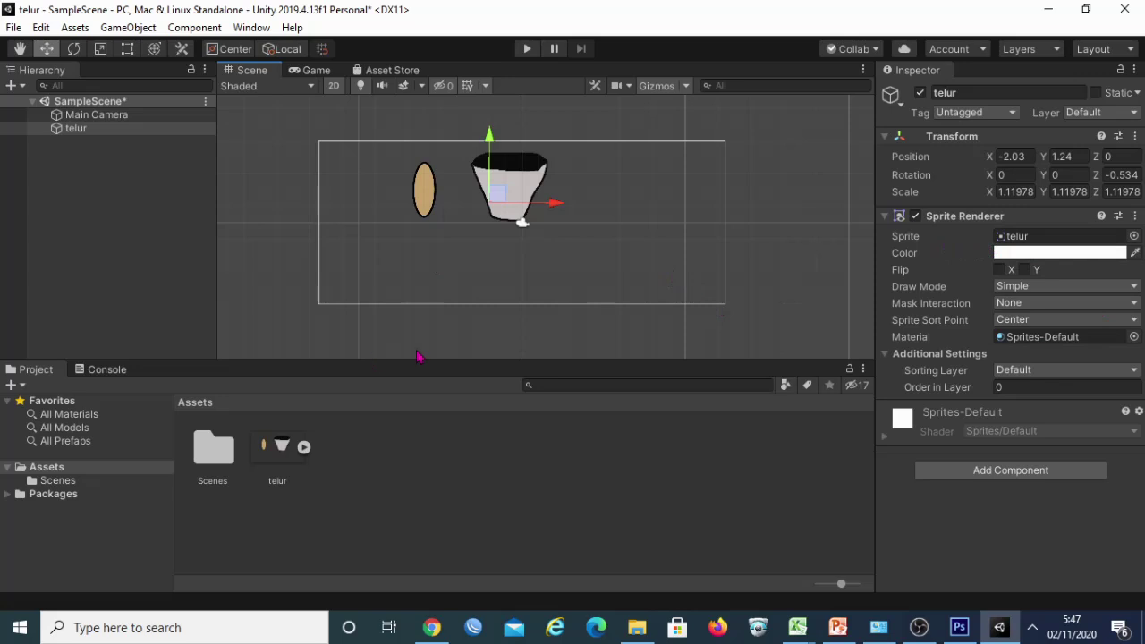
Step: Switch the telur image's Sprite Mode to Multiple and bring up the Sprite Editor
left_click(281, 453)
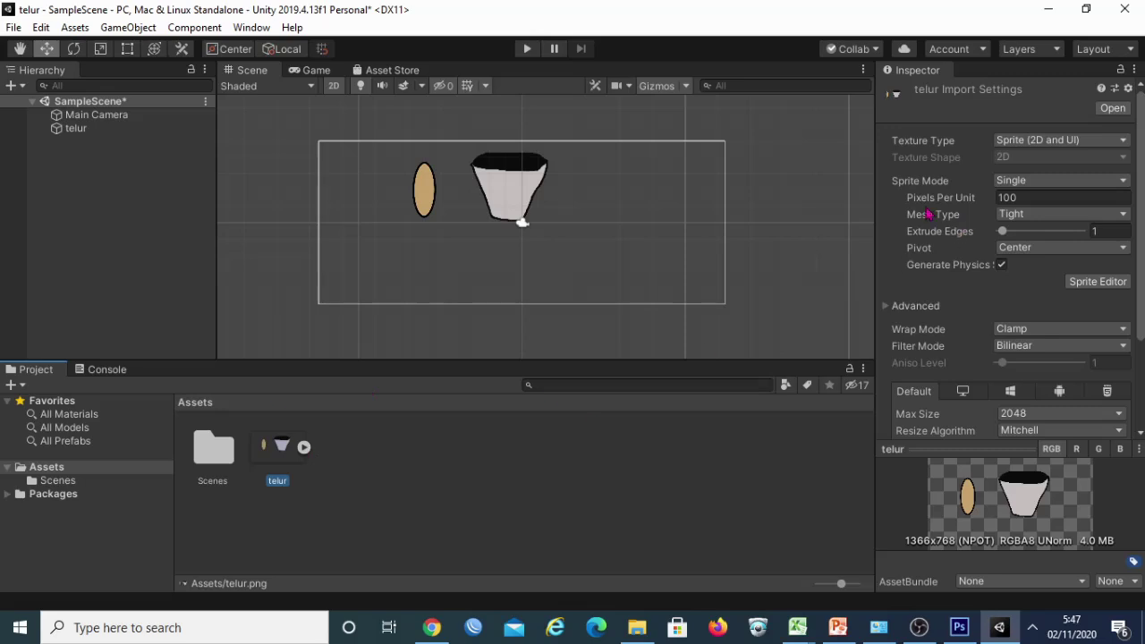
left_click(1037, 182)
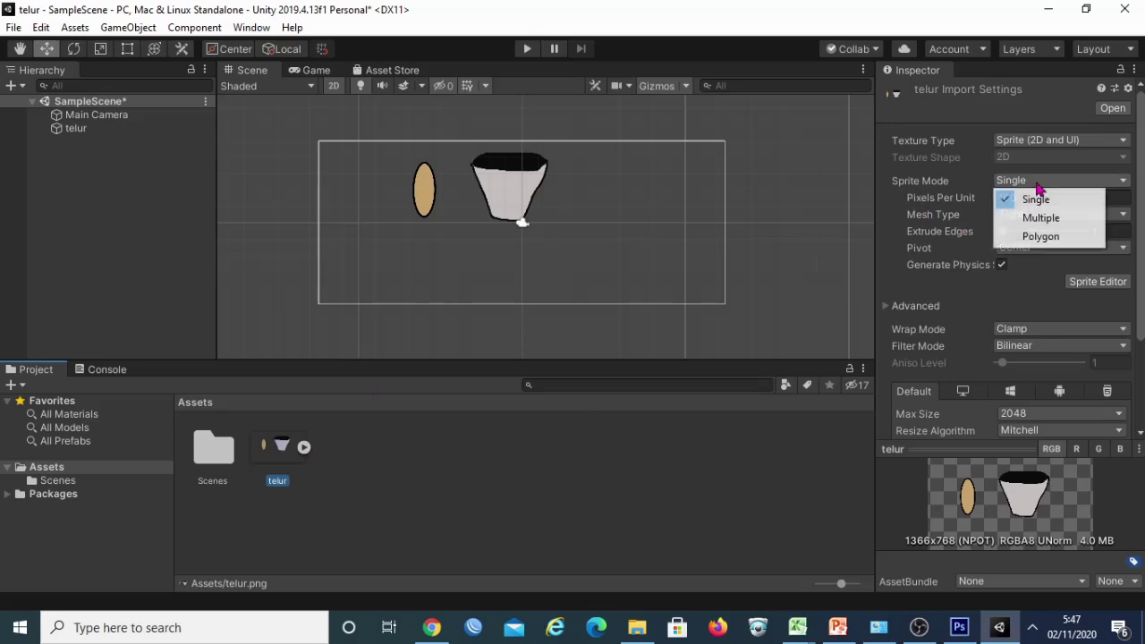
left_click(1043, 215)
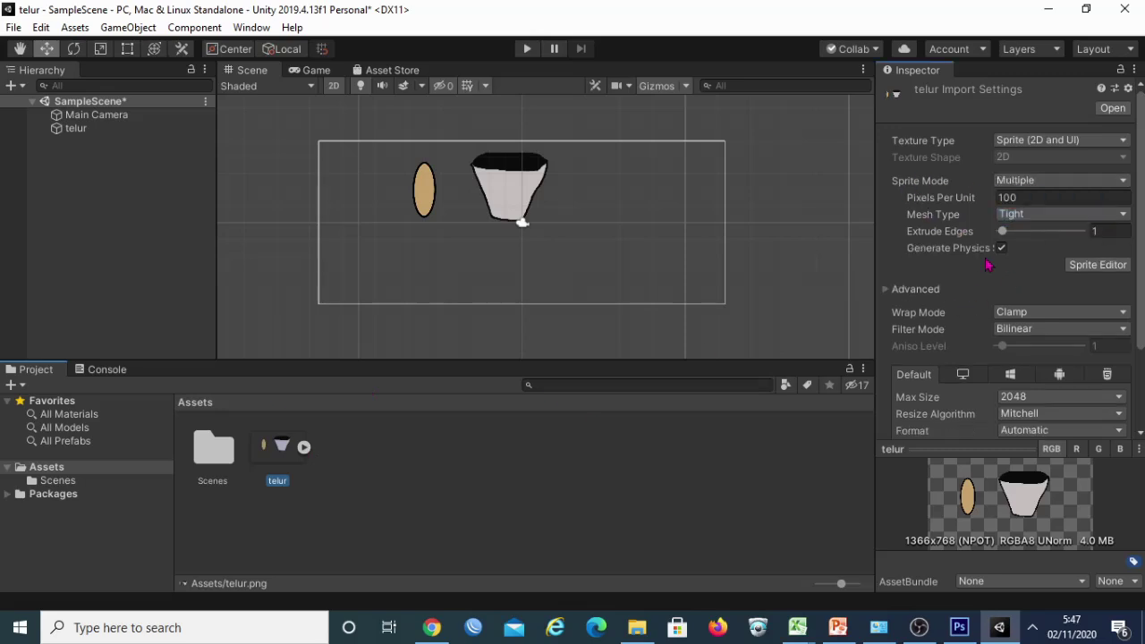
left_click(262, 479)
left_click(1083, 268)
Step: Automatically slice telur.png into egg and cup sprites and apply the import changes
left_click(606, 348)
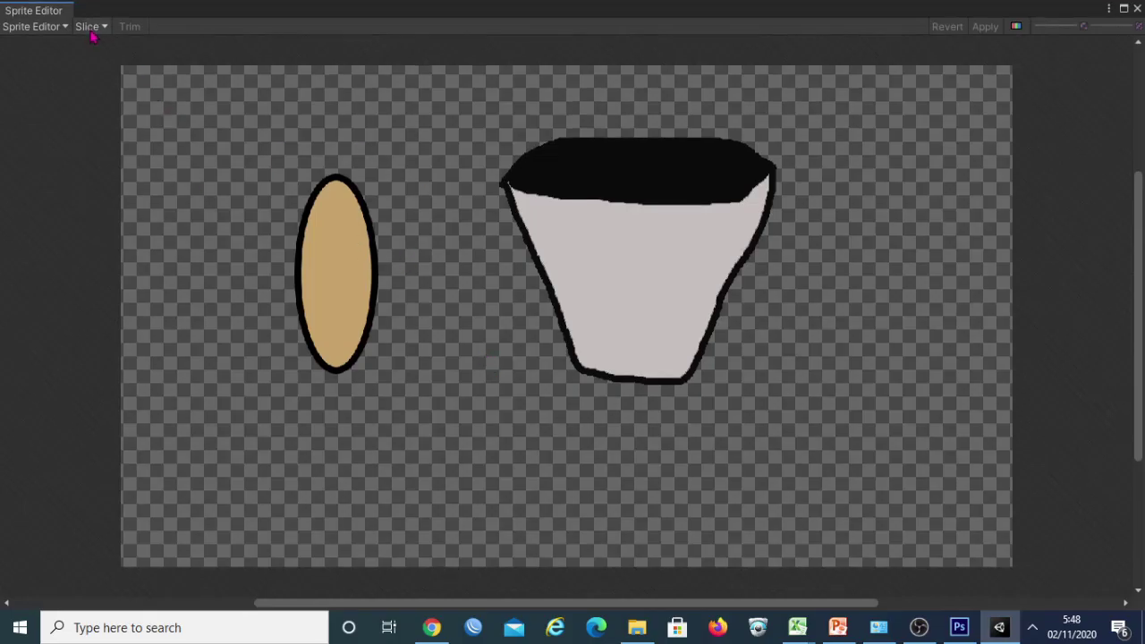
left_click(97, 28)
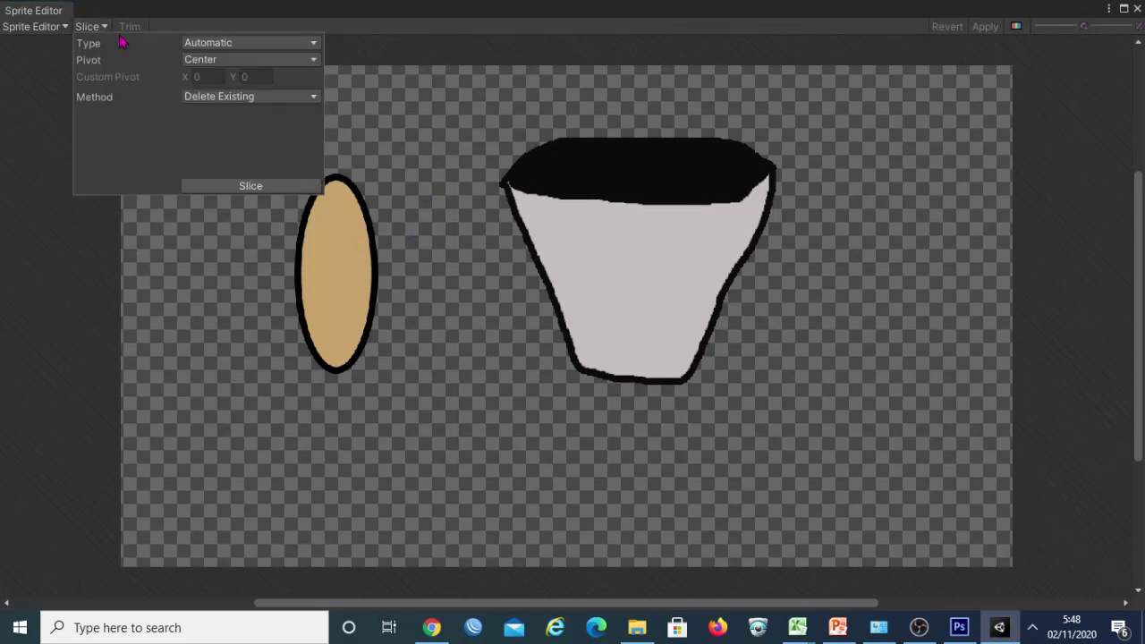
left_click(251, 186)
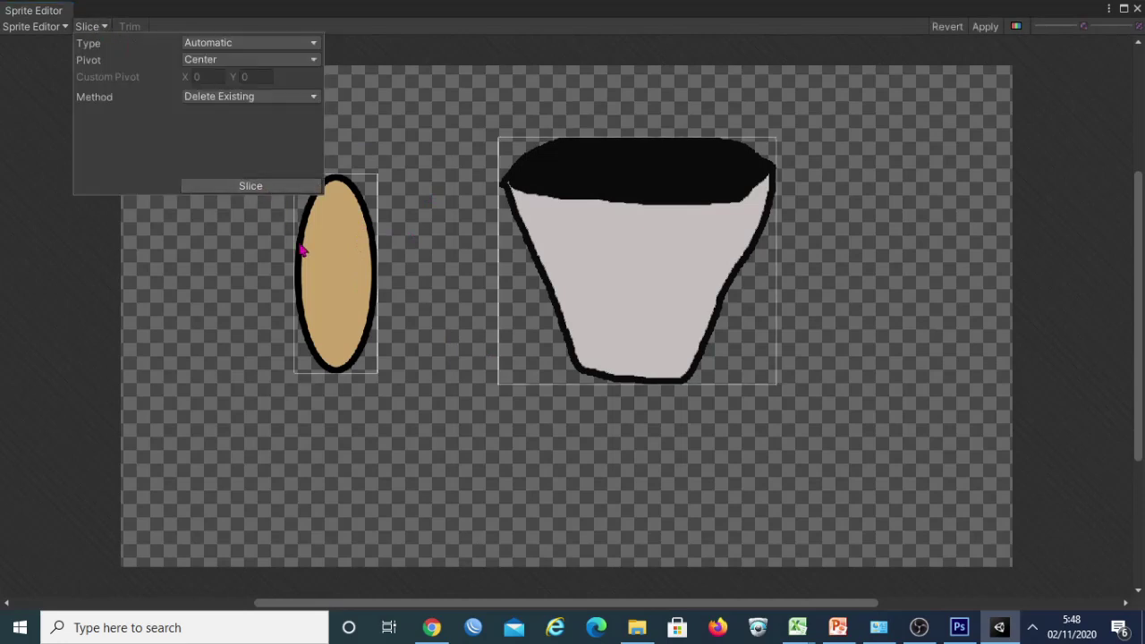
left_click(434, 242)
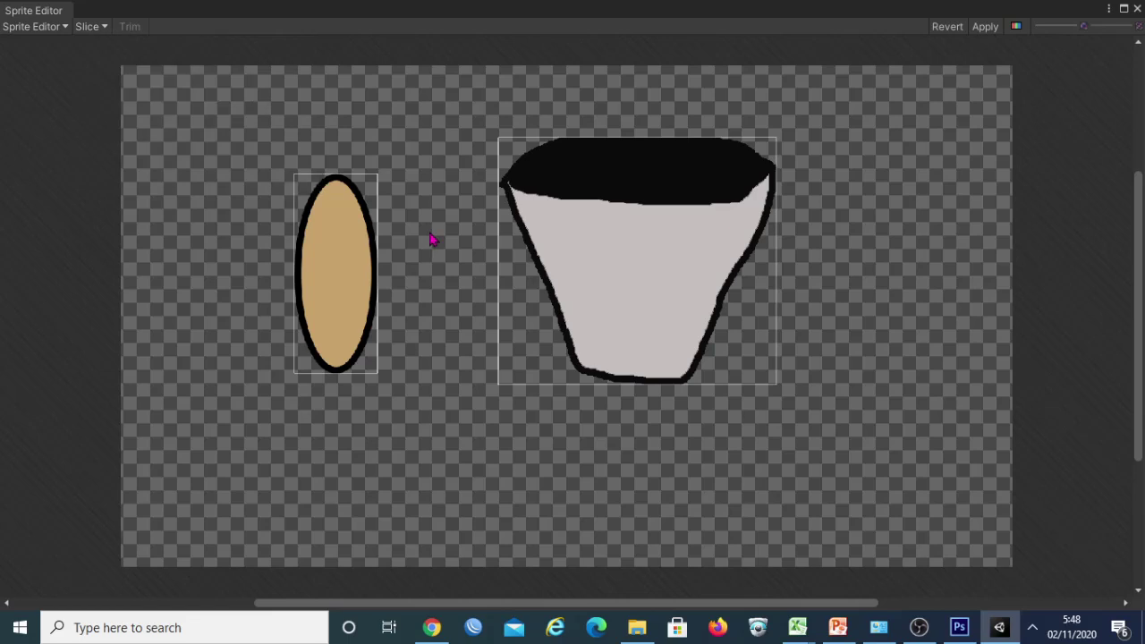
left_click(1137, 9)
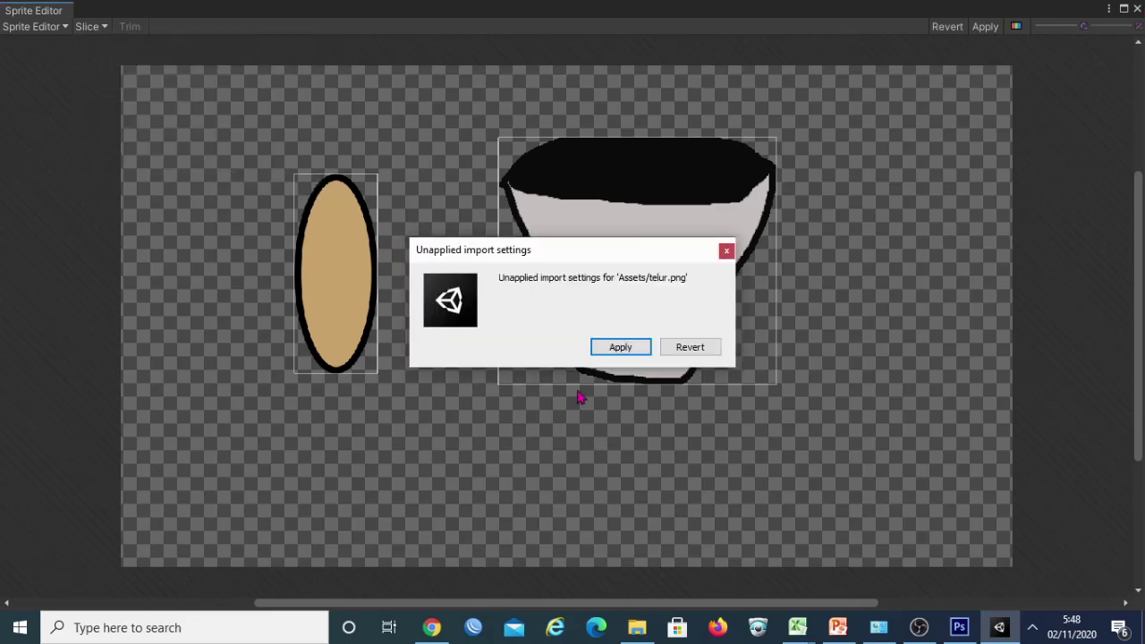
left_click(641, 347)
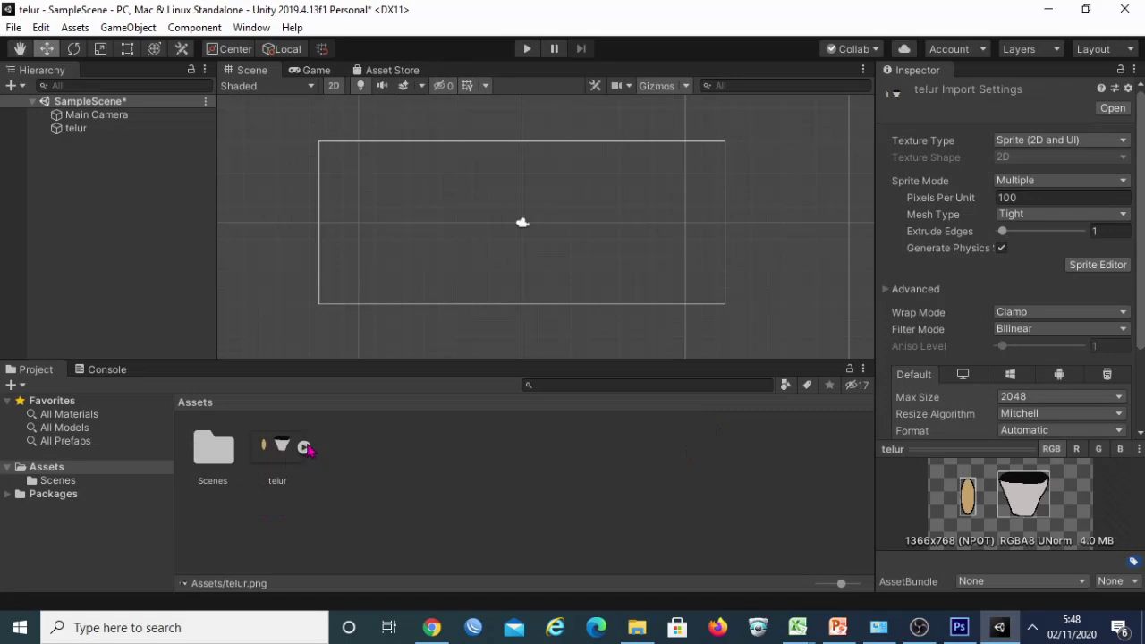
Step: Drag the telur_0 egg and telur_1 cup sprites into the scene, cup at lower right
left_click(305, 448)
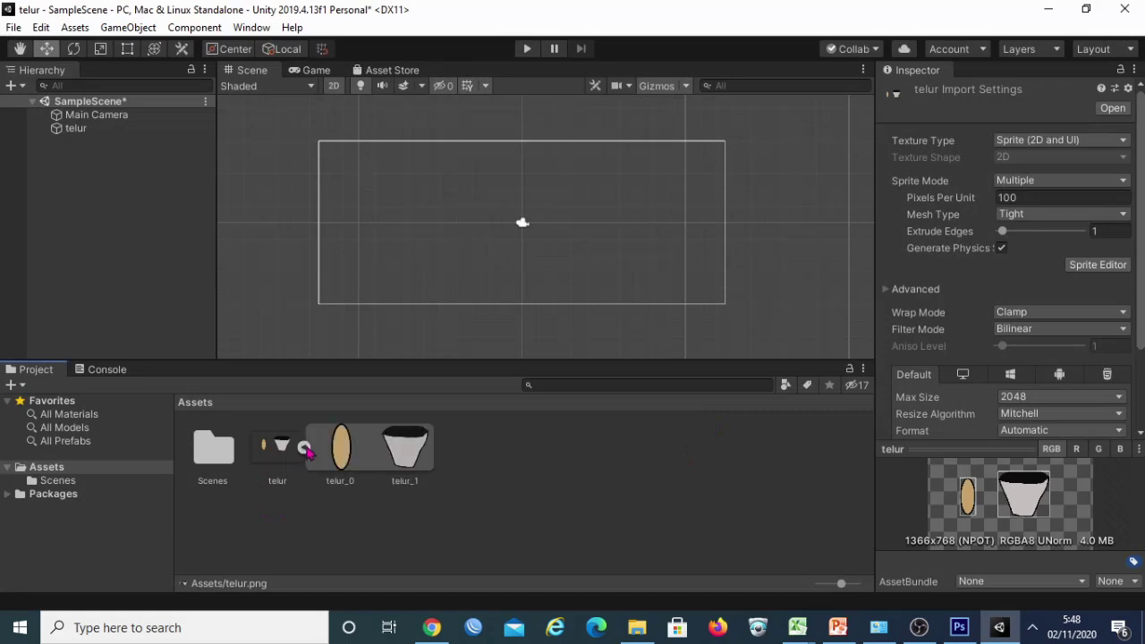
left_click(322, 516)
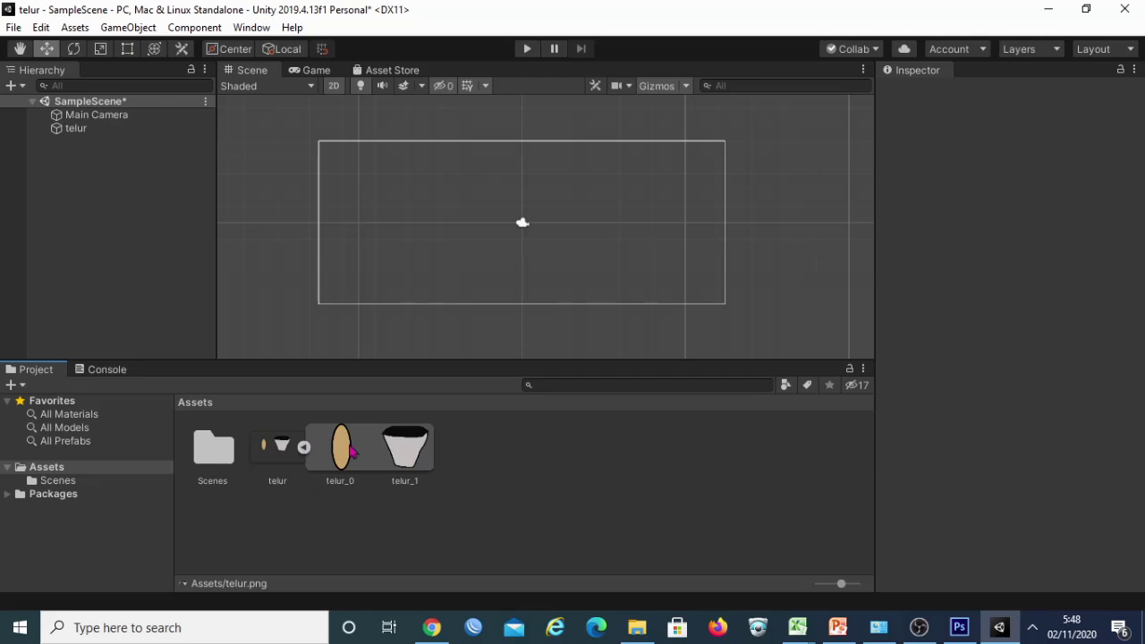
left_click_drag(344, 451, 388, 233)
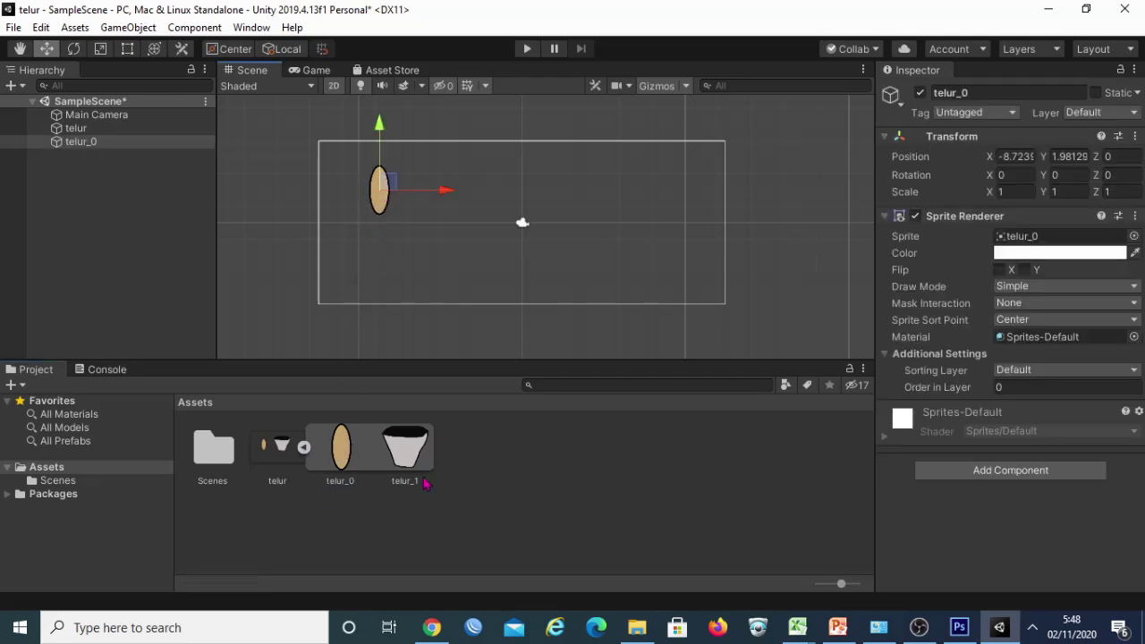
left_click_drag(410, 460, 638, 235)
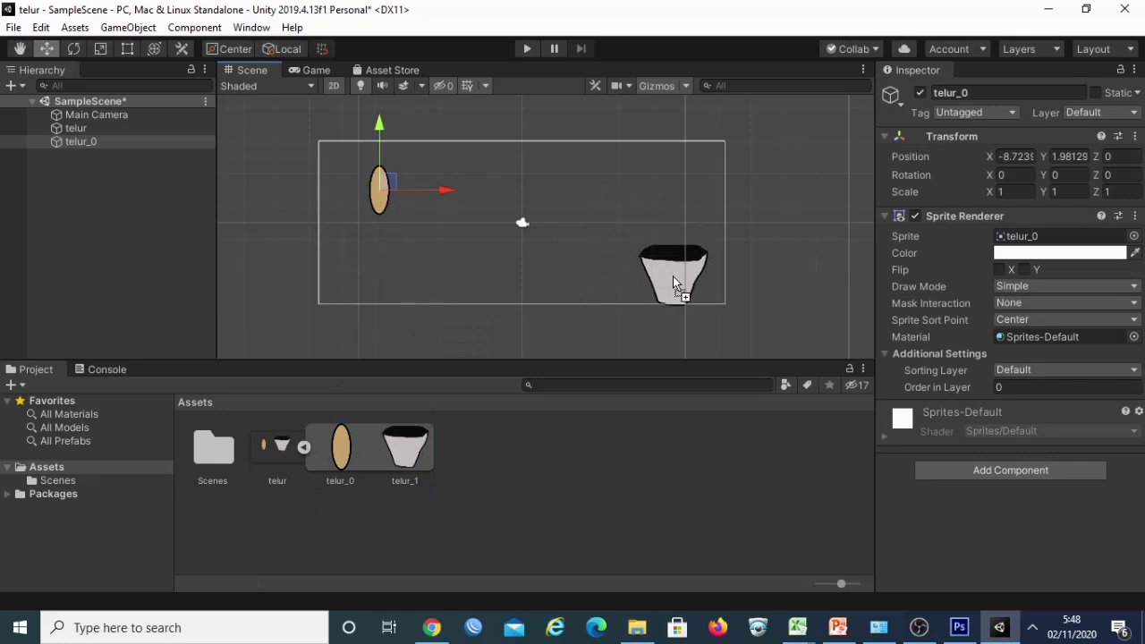
left_click_drag(673, 275, 679, 278)
left_click(670, 277)
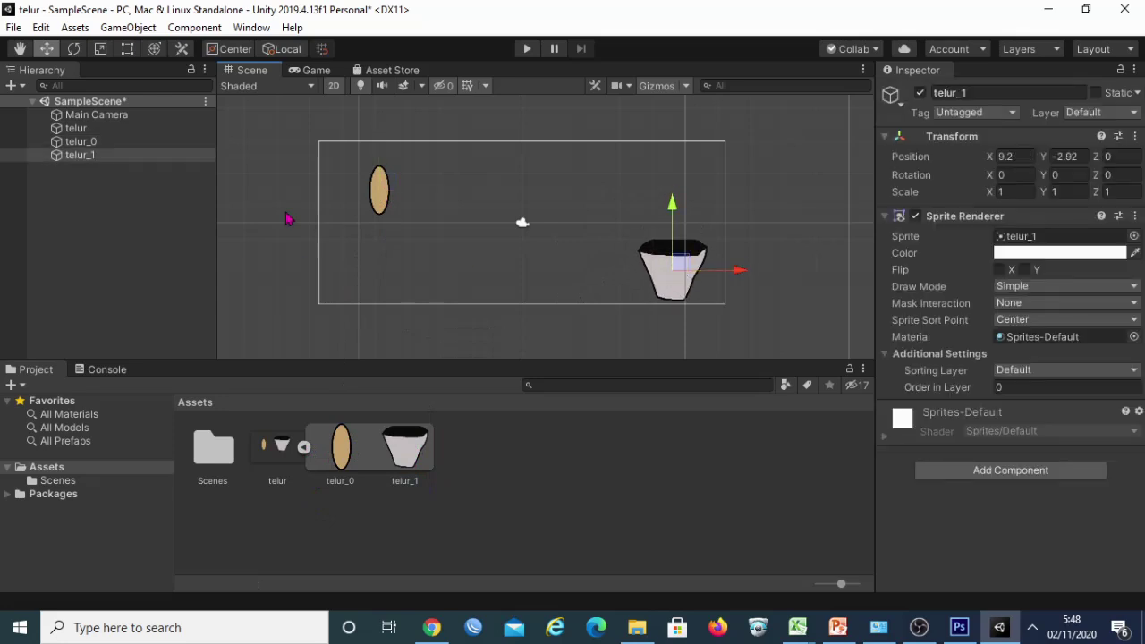
Step: Move the egg telur_0 down to the lower left, then select the old telur object
left_click(384, 194)
mouse_move(384, 191)
left_mouse_down()
mouse_move(342, 251)
mouse_move(357, 247)
left_mouse_up()
left_click(413, 213)
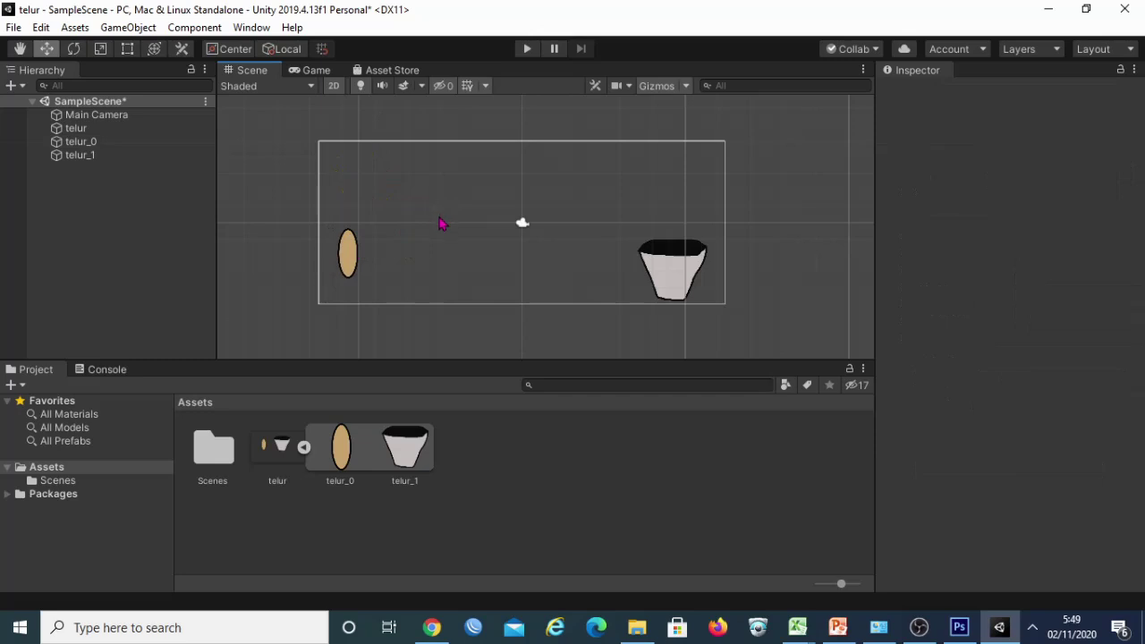
left_click(353, 255)
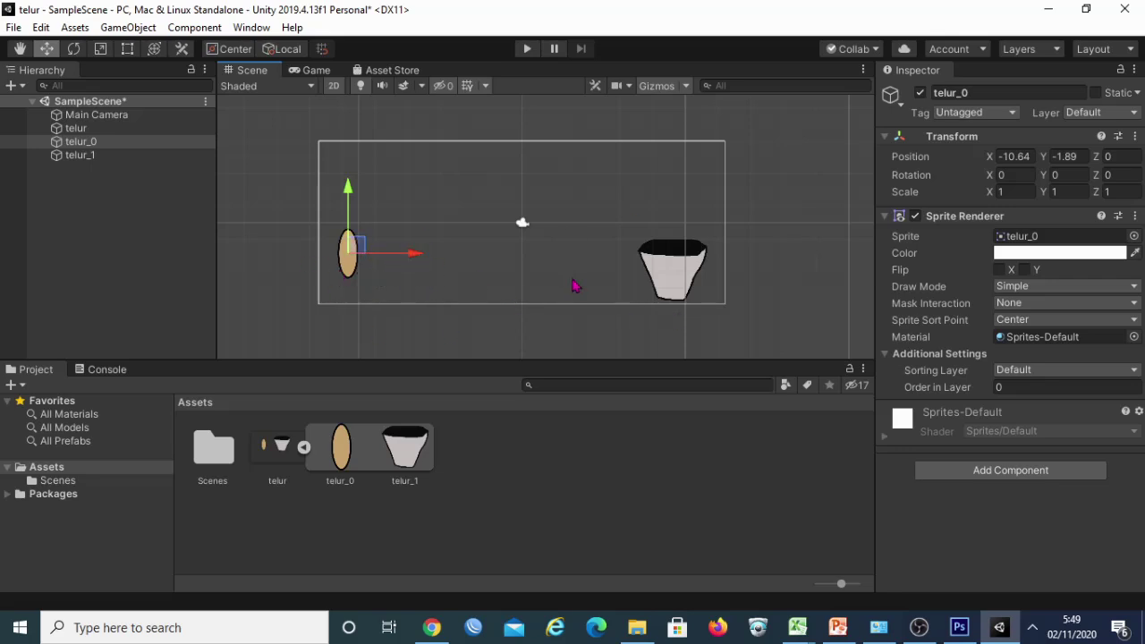
left_click(97, 130)
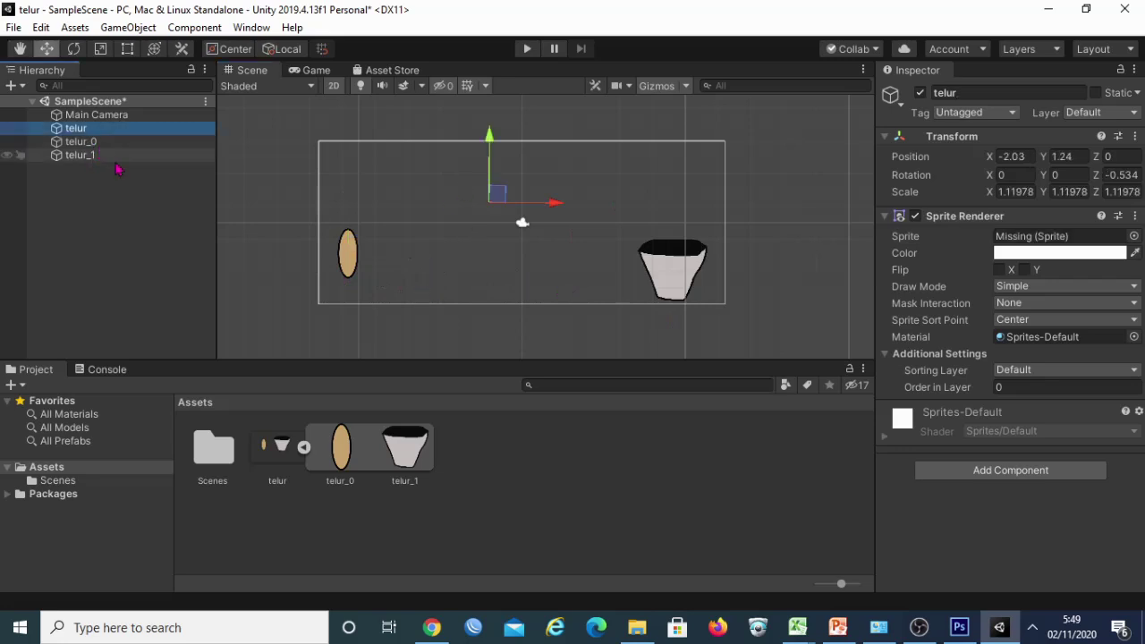
Step: Delete the old telur object and rename telur_1 to Keranjang
right_click(76, 130)
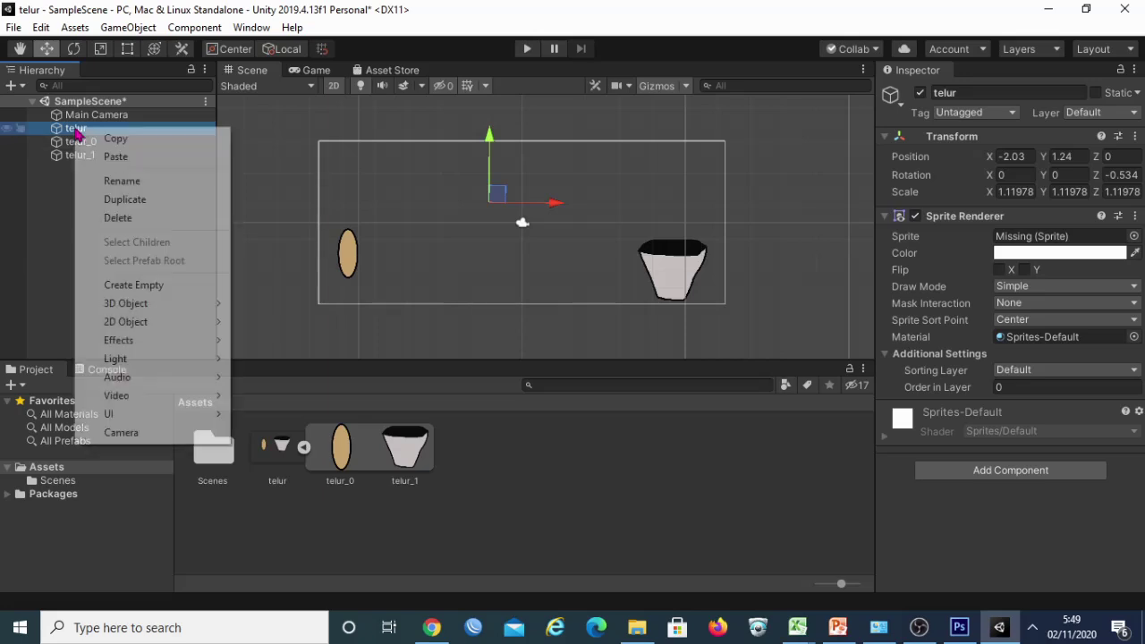
left_click(140, 220)
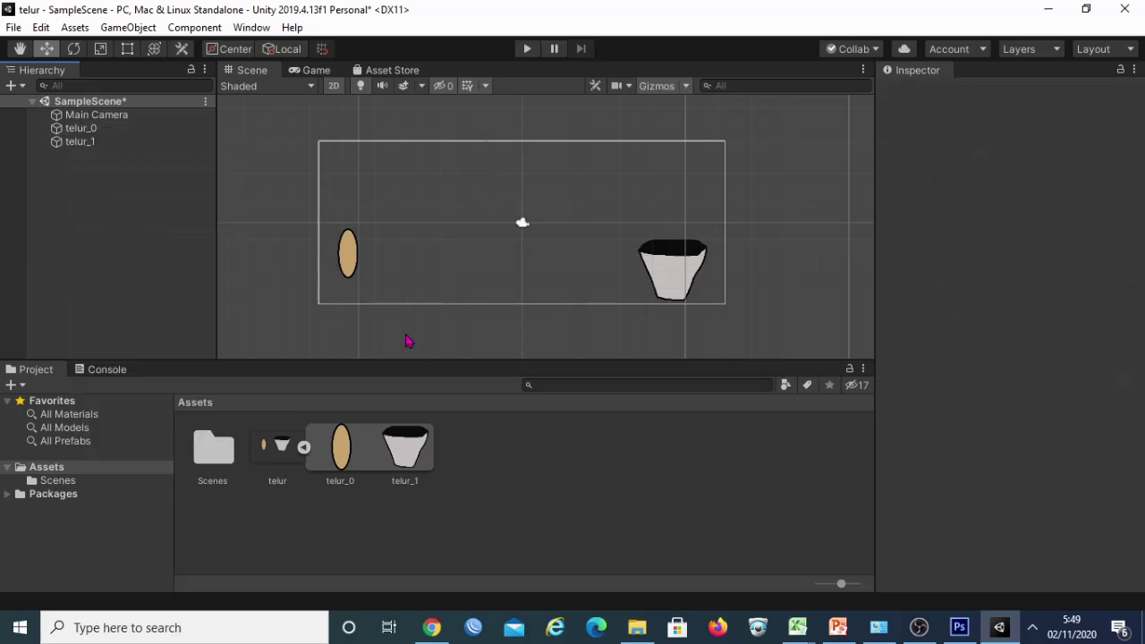
left_click(79, 145)
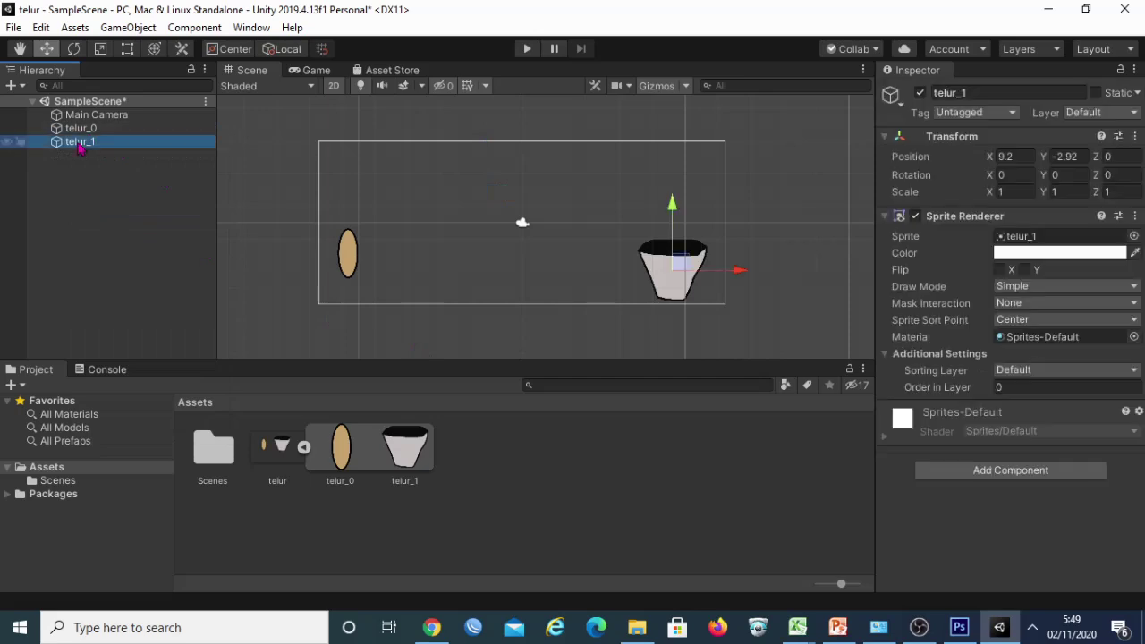
right_click(84, 146)
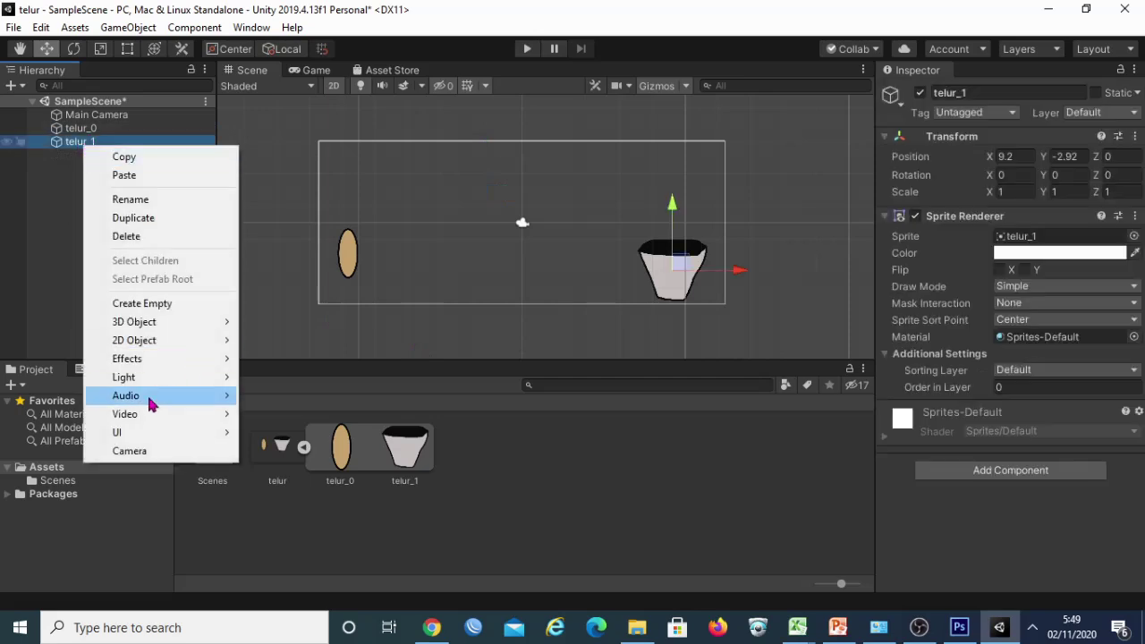
left_click(164, 203)
type("kE")
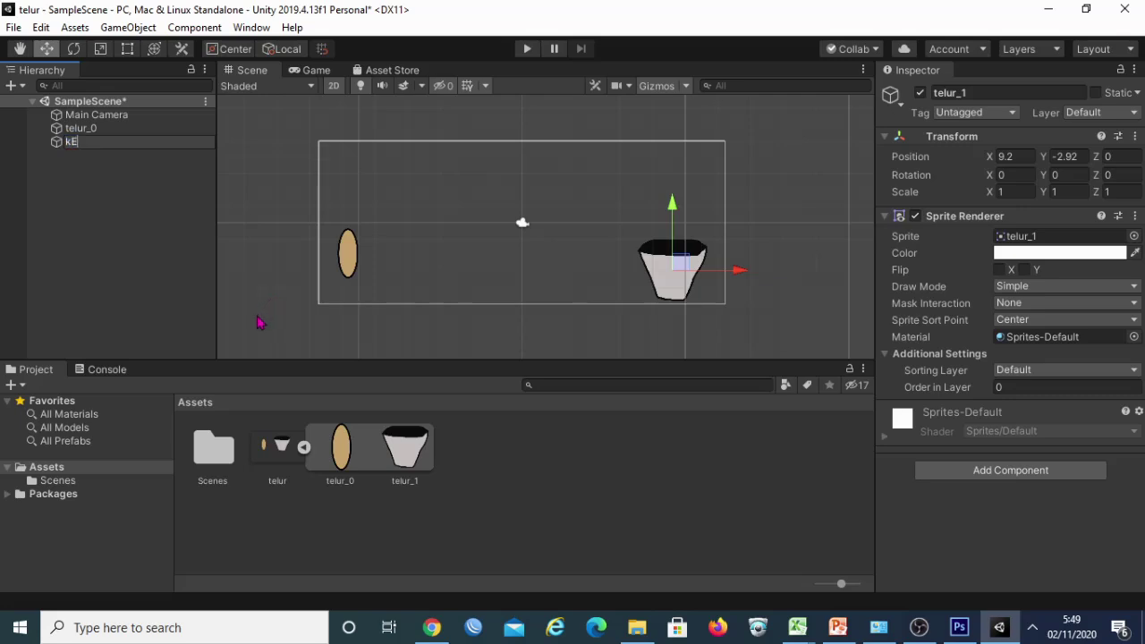
type("Keranjang")
left_click(86, 128)
Step: Rename the egg object telur_0 to telur
right_click(90, 128)
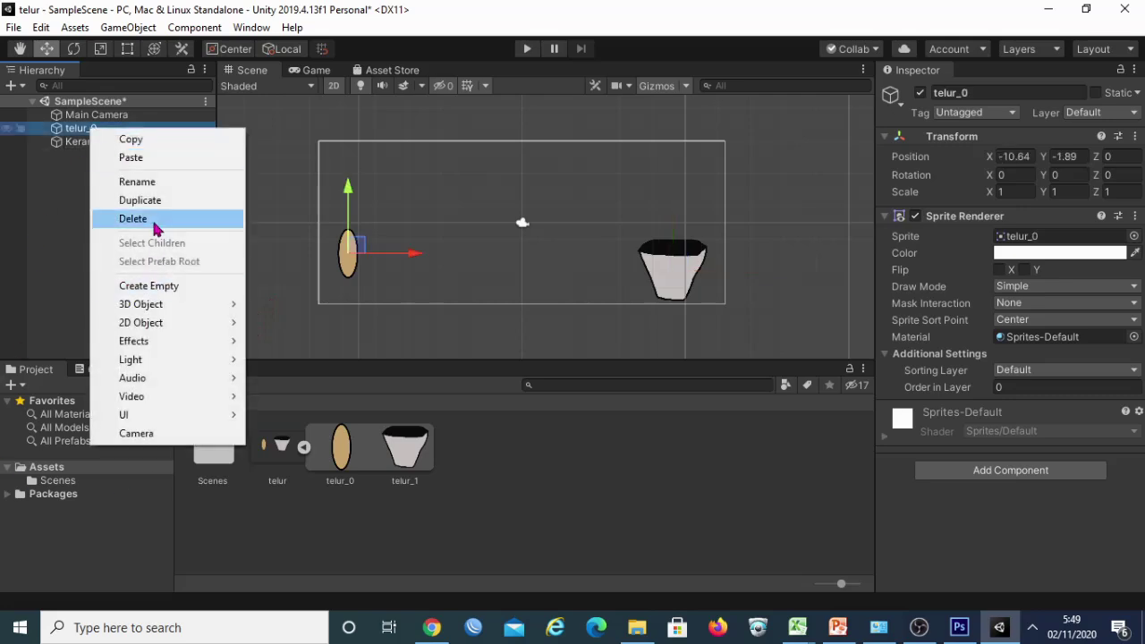
left_click(134, 181)
type("te")
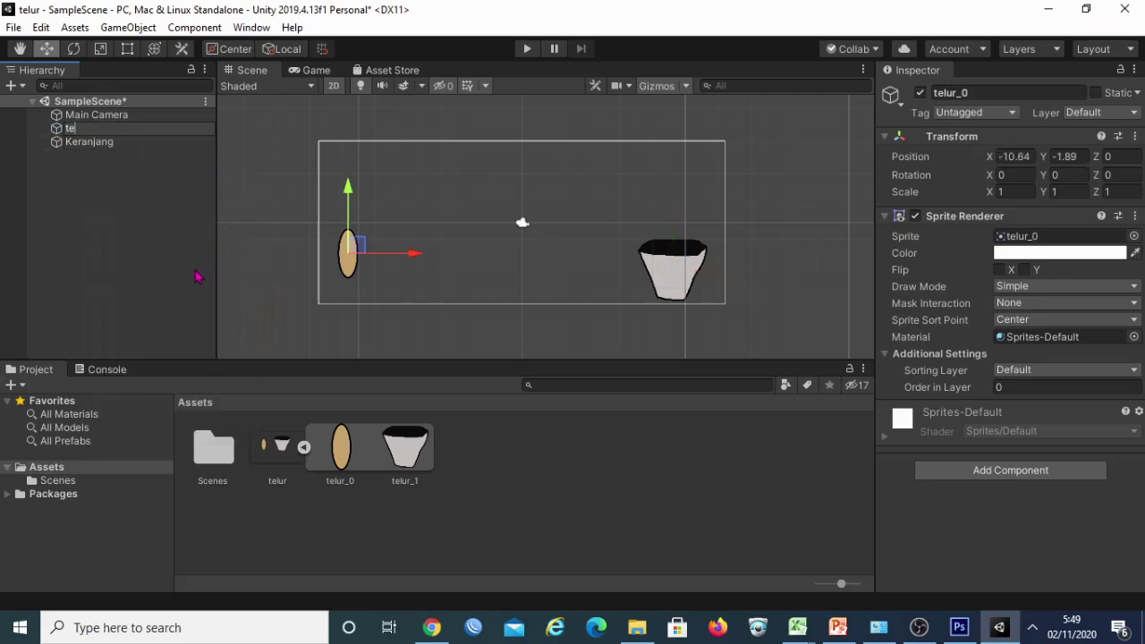
type("lur")
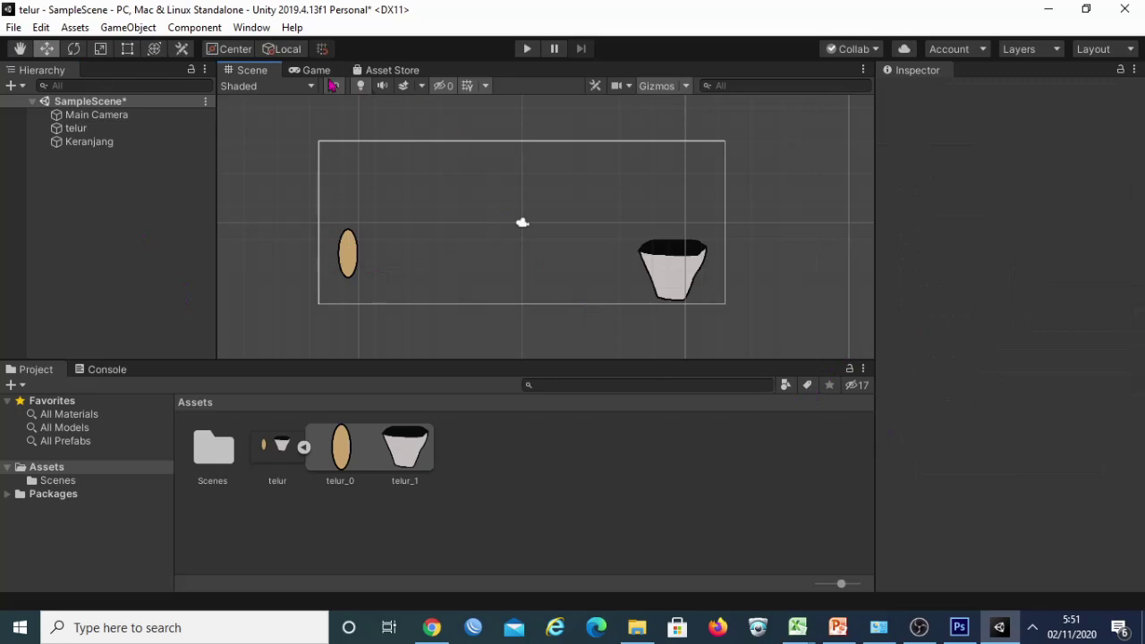
Step: Test-run the game in the Game view, then stop it
left_click(315, 70)
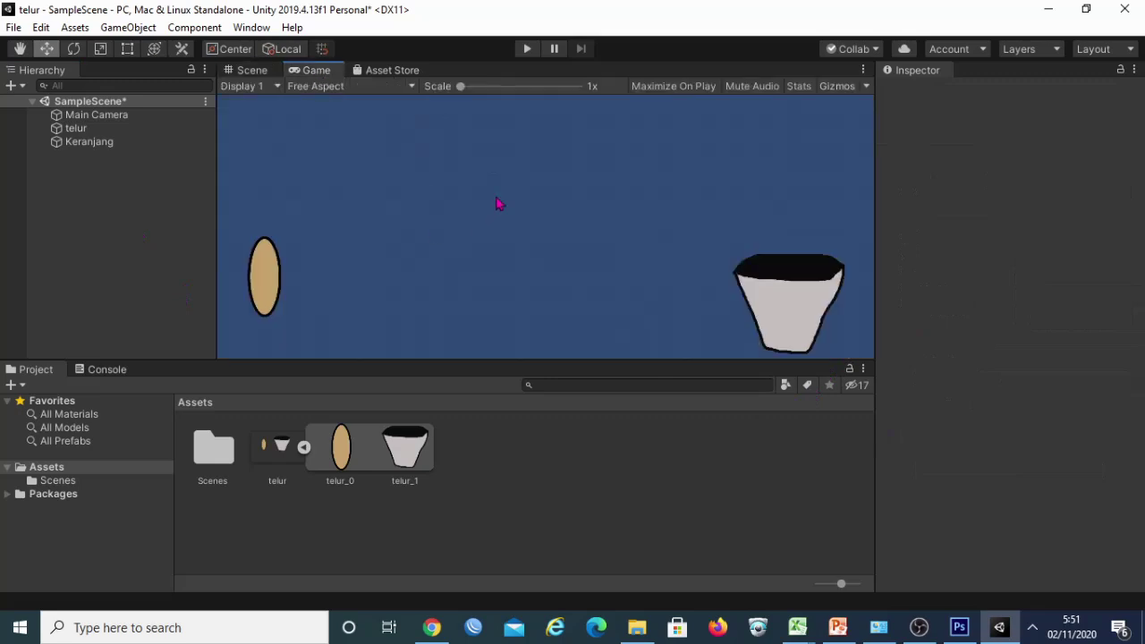
left_click(526, 48)
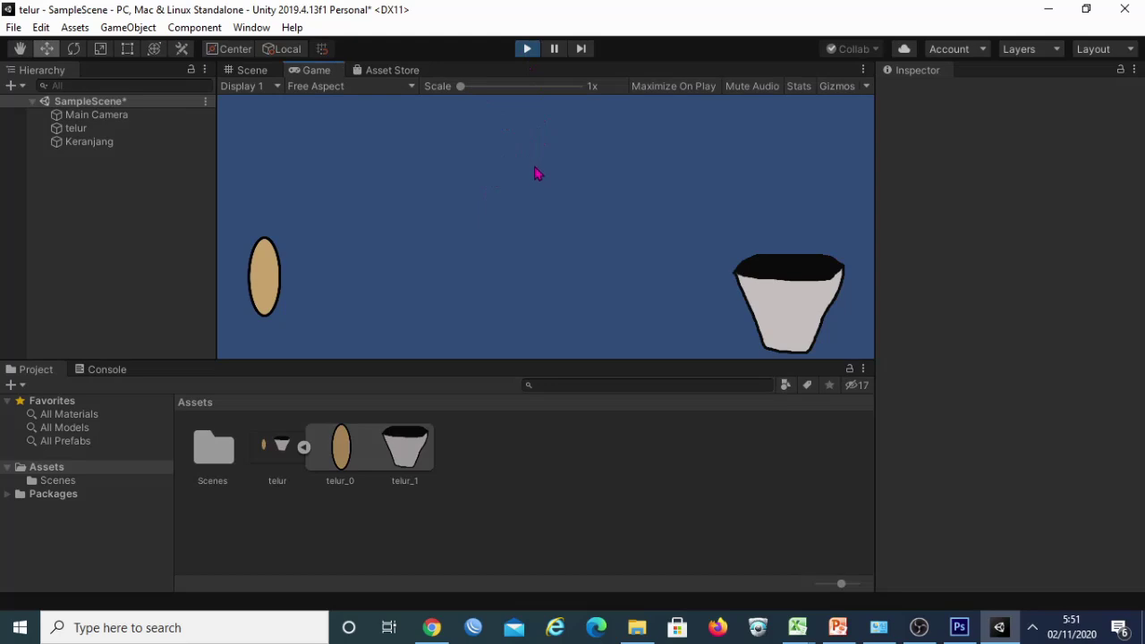
key("ctrl+p")
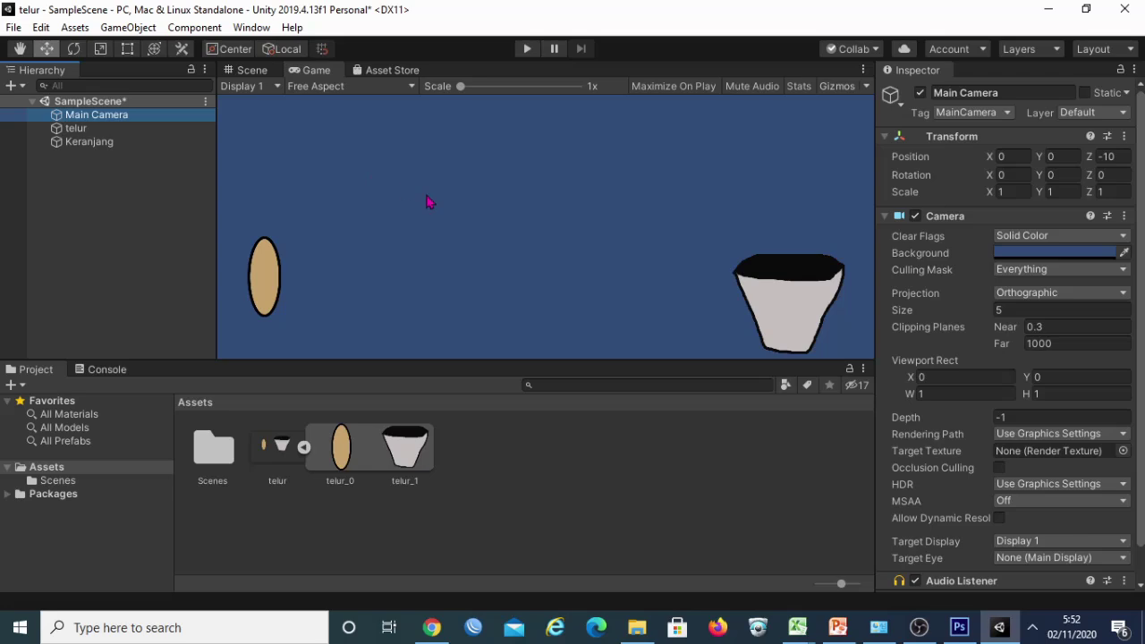
Step: Set the Main Camera background colour to near-white F1F1F1
left_click(1109, 254)
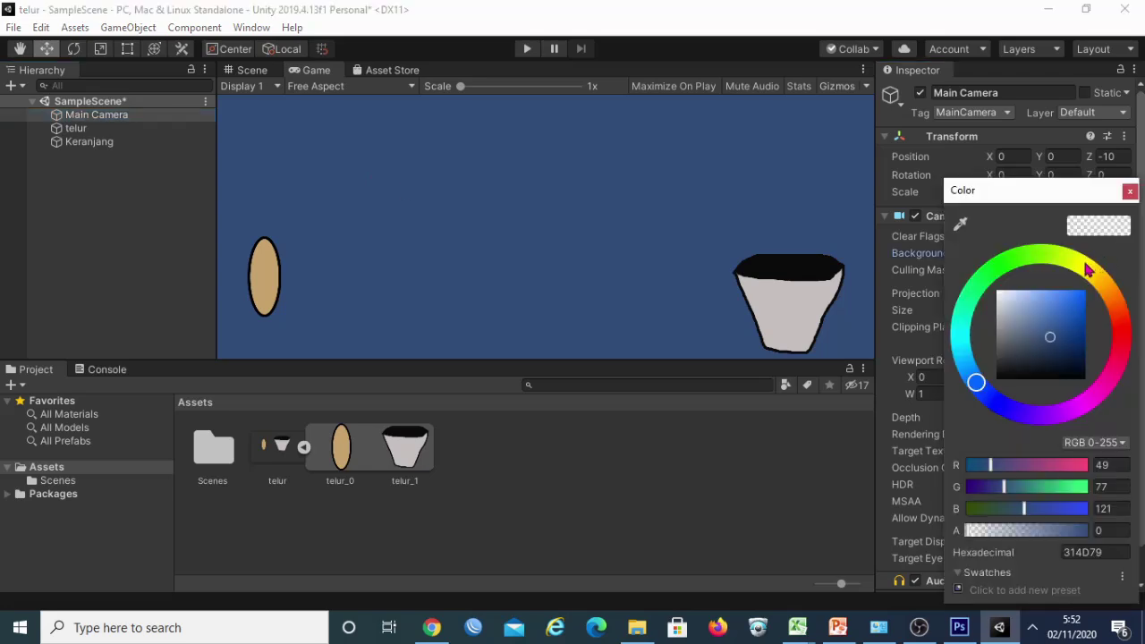
mouse_move(1051, 343)
left_mouse_down()
mouse_move(1056, 308)
mouse_move(999, 355)
mouse_move(1001, 299)
left_mouse_up()
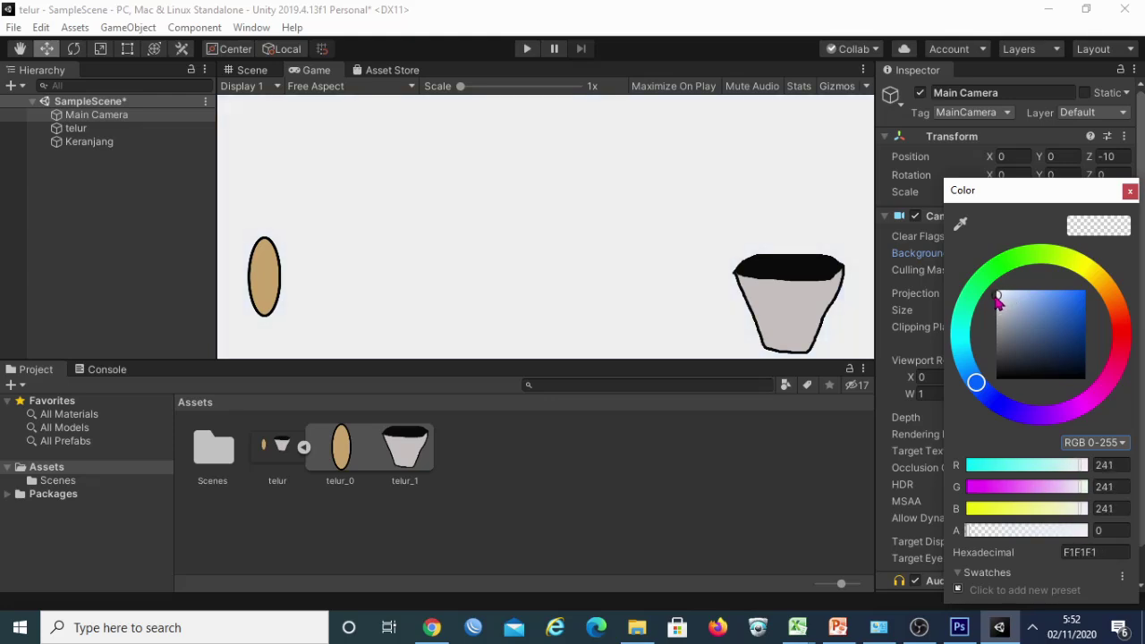
left_click(525, 226)
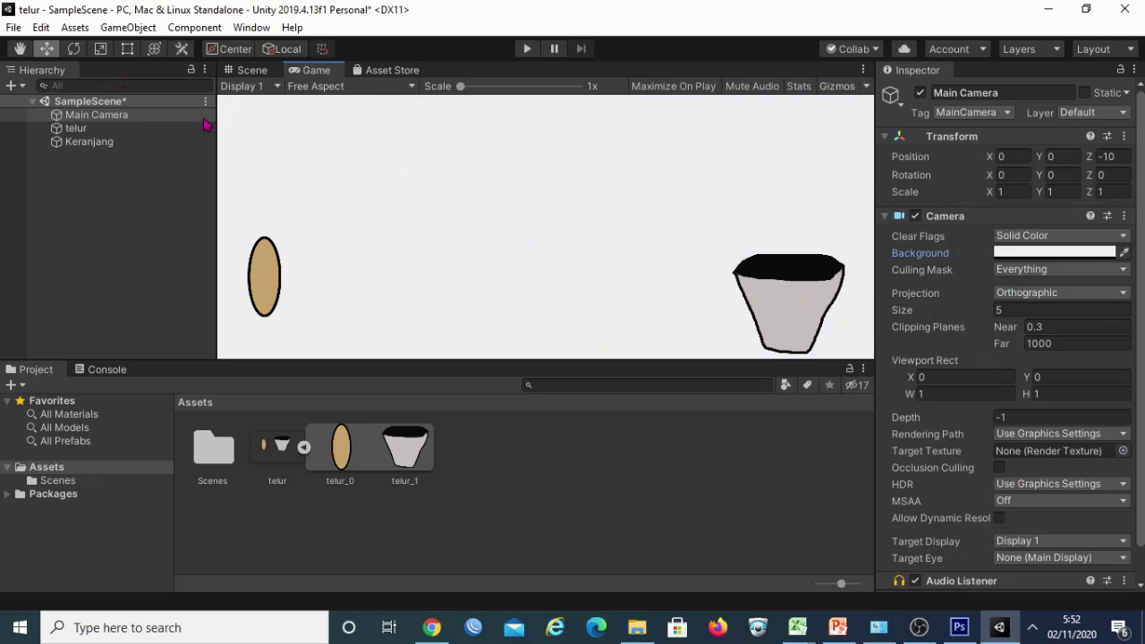
Step: Back in the Scene view, select the egg telur and nudge it lower
left_click(254, 70)
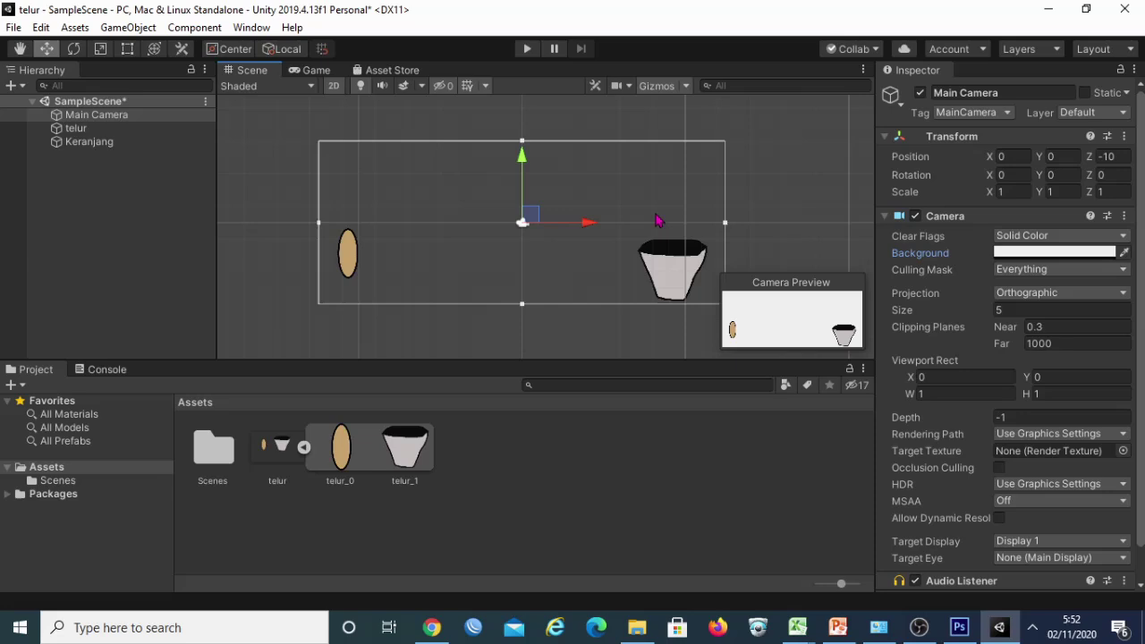
left_click(675, 264)
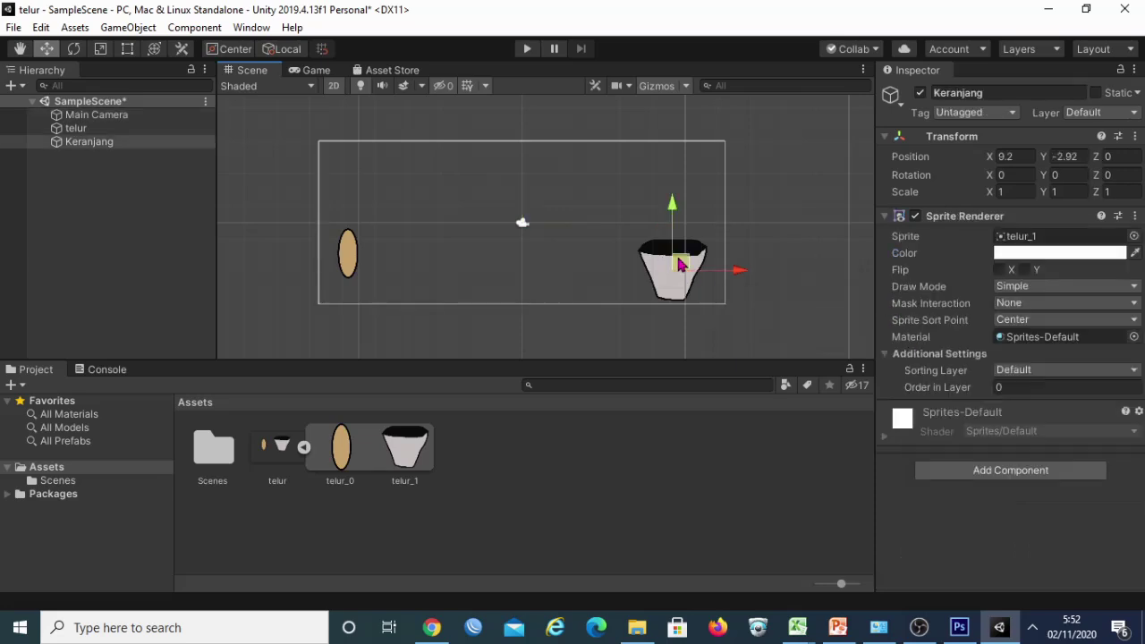
left_click(356, 254)
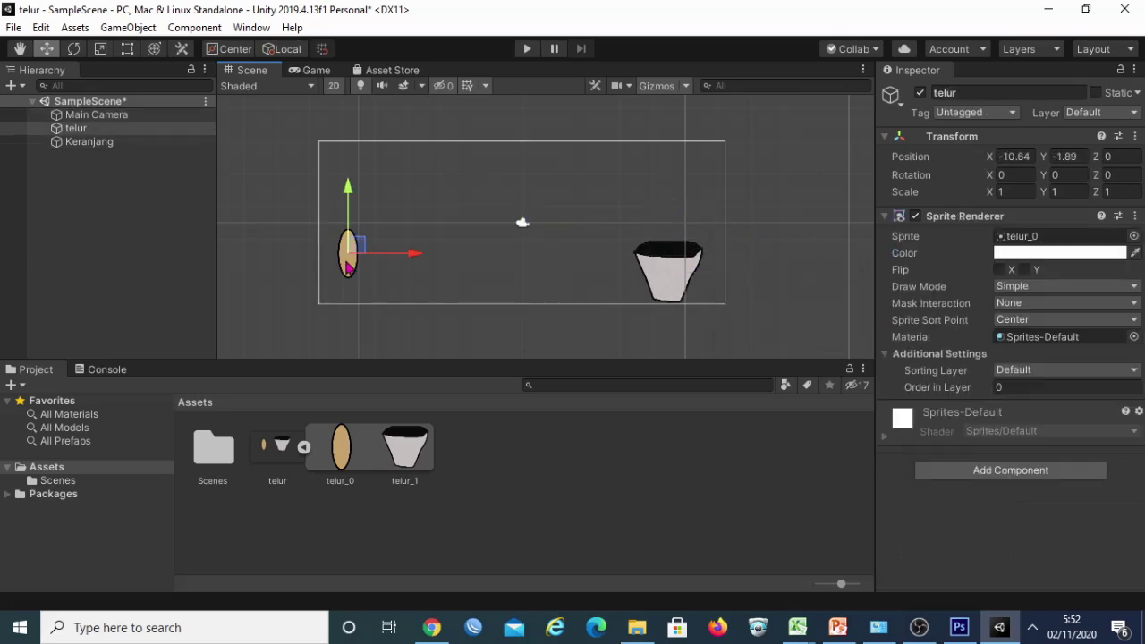
mouse_move(360, 252)
left_mouse_down()
mouse_move(677, 241)
mouse_move(370, 254)
mouse_move(379, 227)
mouse_move(377, 237)
left_mouse_up()
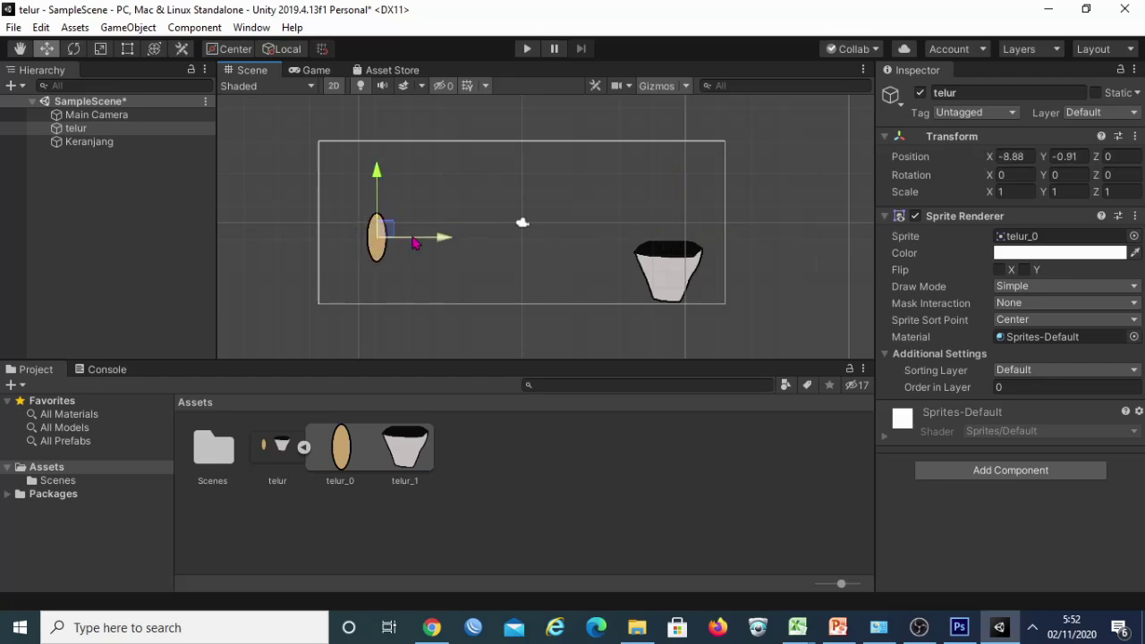
left_click_drag(376, 172, 376, 180)
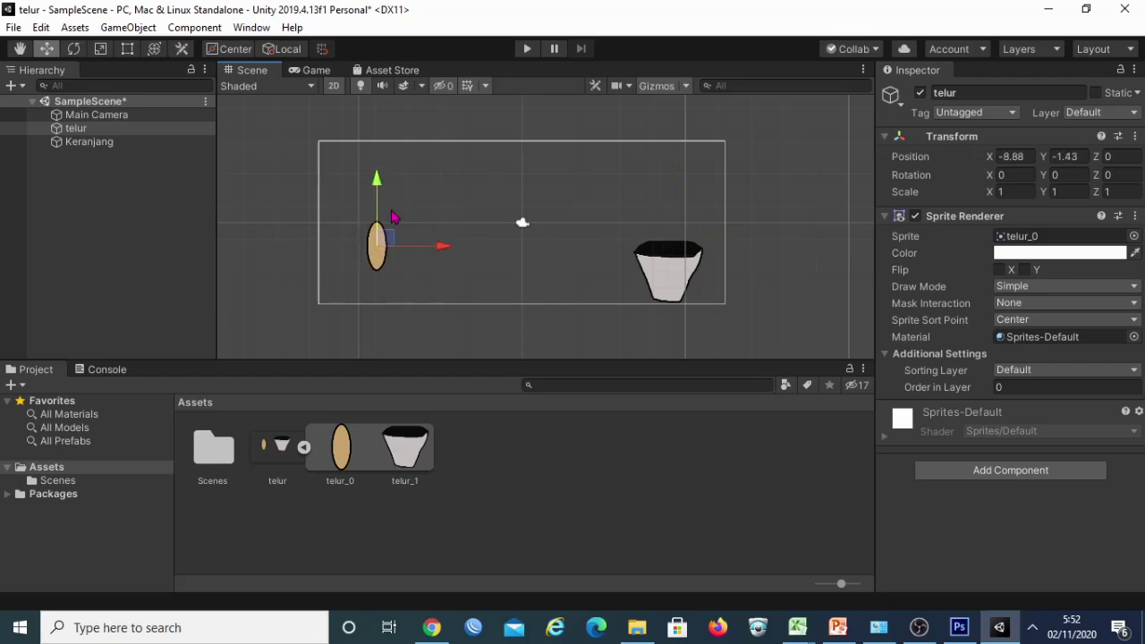
Step: Scale telur to 0.8375 × 0.9504 and move it to the lower left, X -10.93, Y -2.82
left_click(101, 50)
left_click_drag(376, 183, 377, 180)
left_click_drag(444, 252, 433, 252)
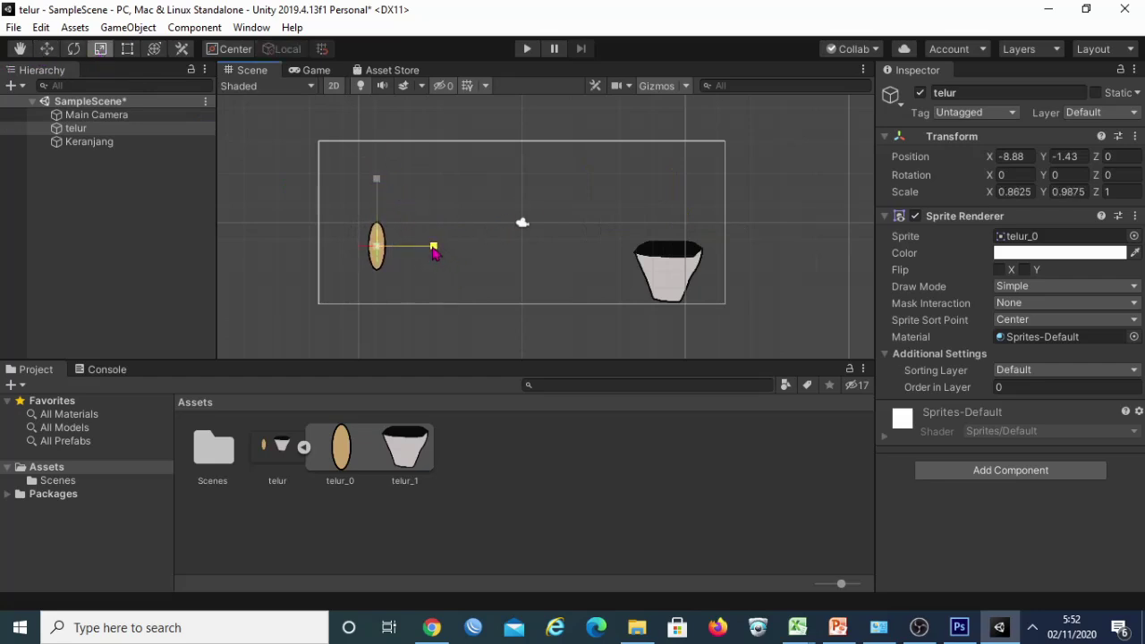
left_click_drag(377, 183, 376, 186)
scroll(409, 278, "up", 2)
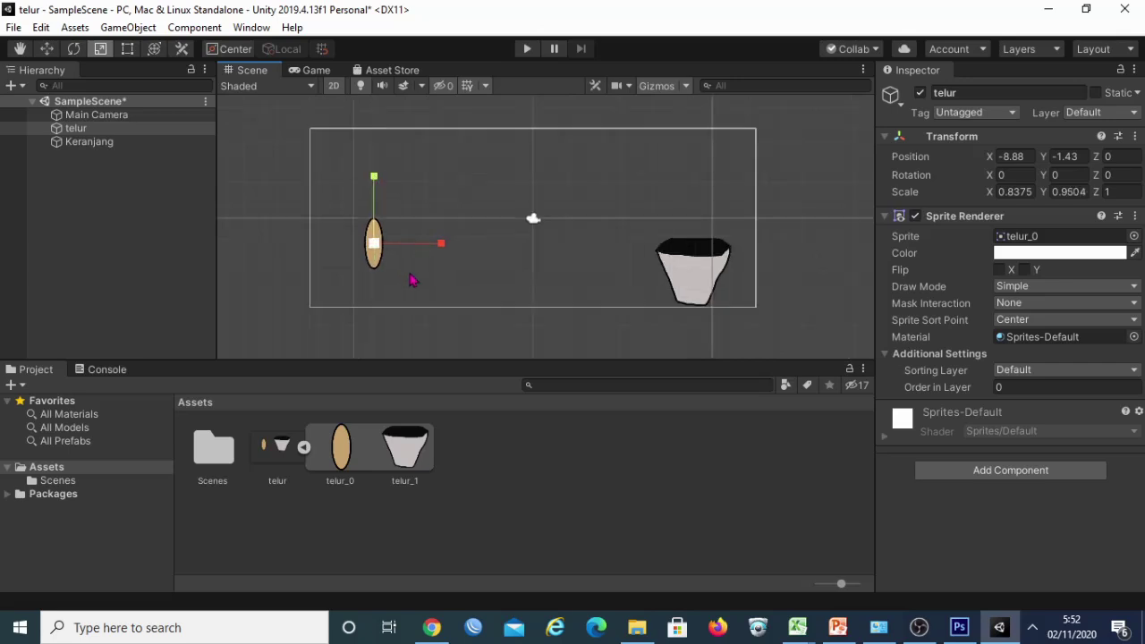
scroll(411, 281, "up", 1)
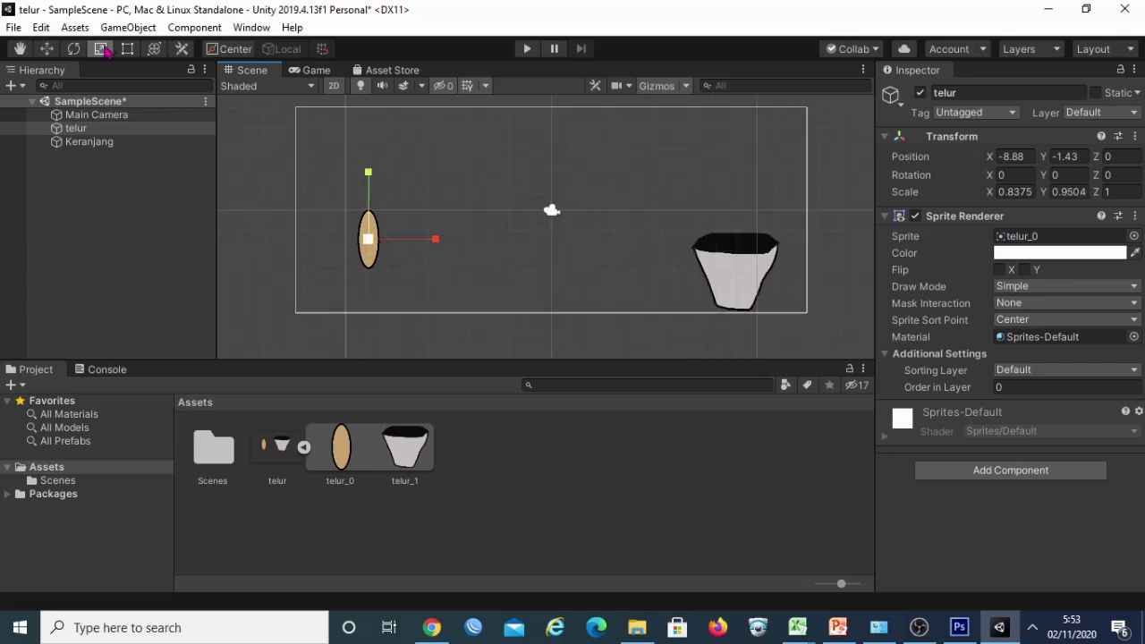
left_click(46, 48)
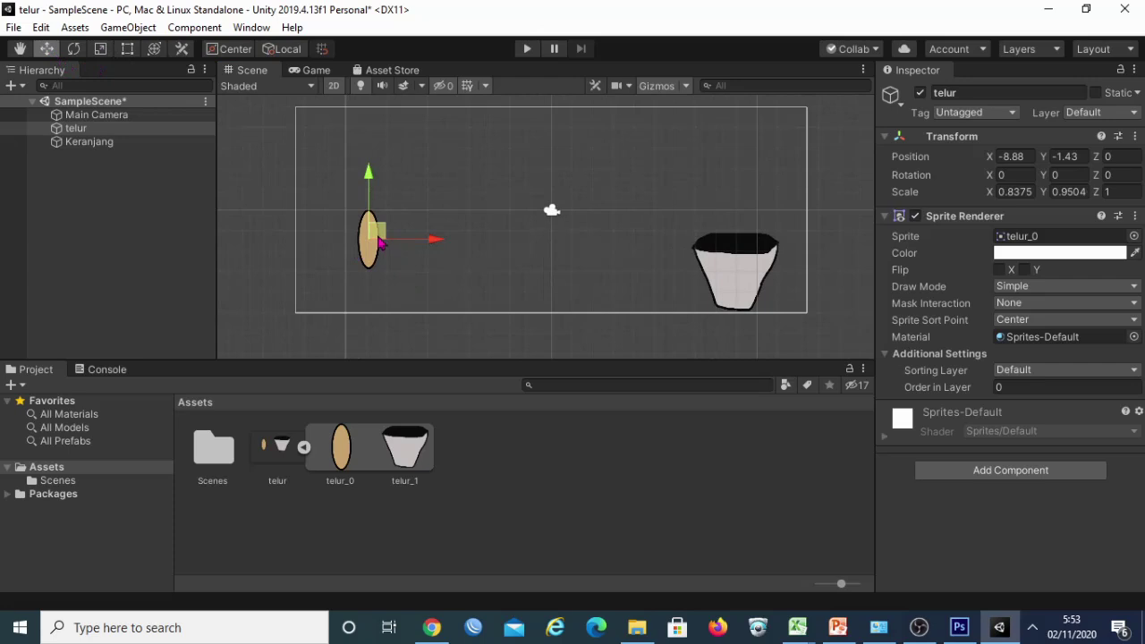
mouse_move(377, 246)
left_mouse_down()
mouse_move(746, 213)
mouse_move(422, 245)
mouse_move(740, 250)
mouse_move(328, 269)
left_mouse_up()
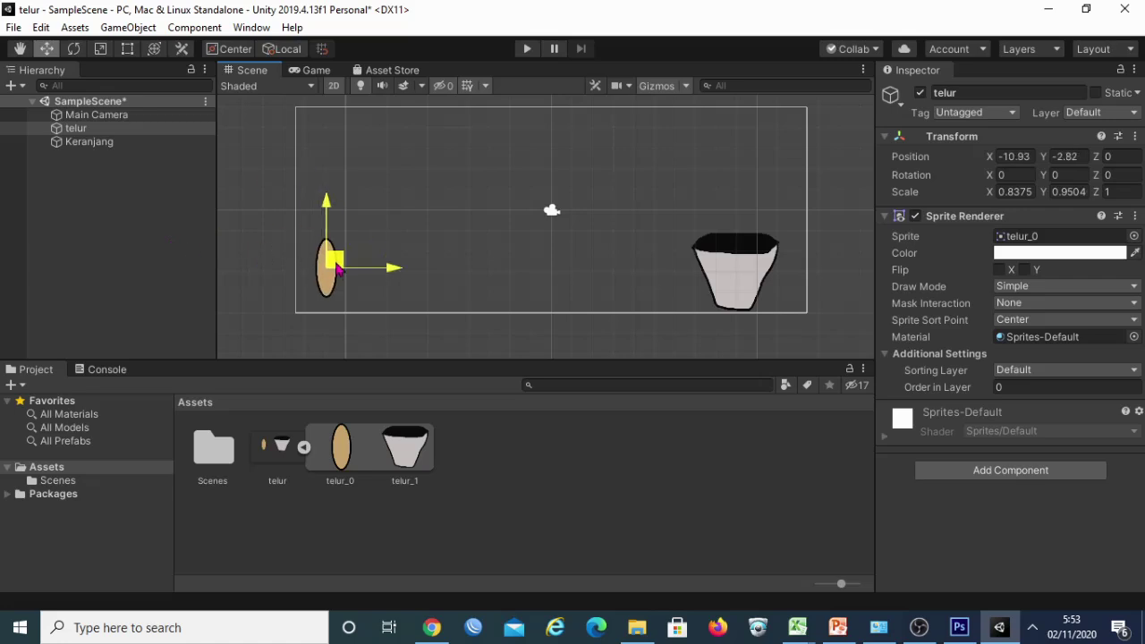
left_click(452, 285)
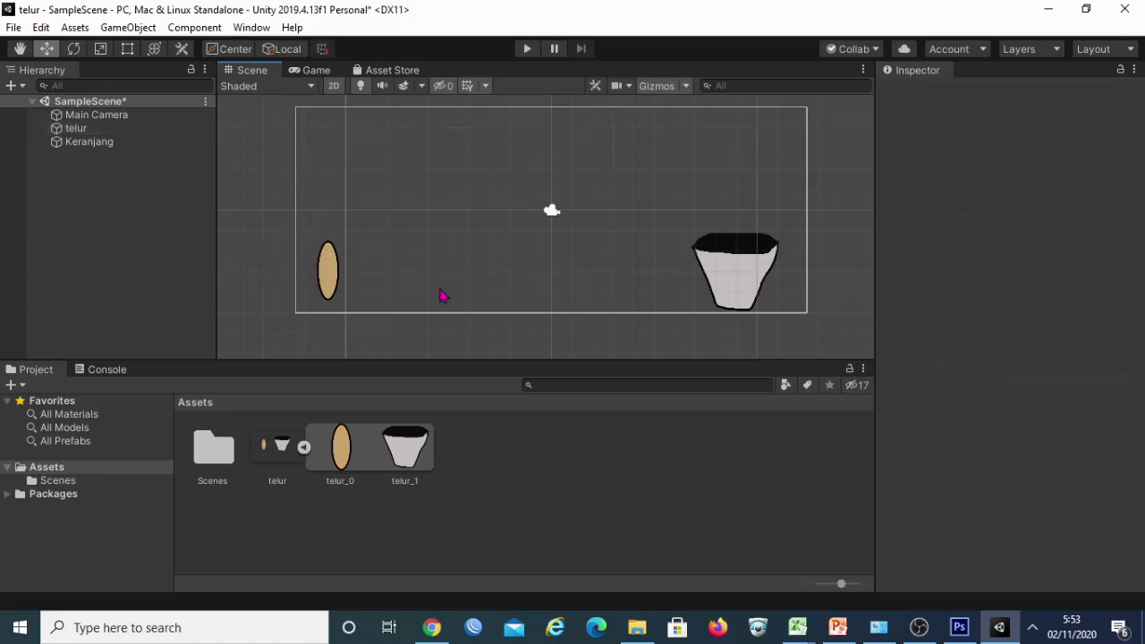
Step: Add a new script component named playerMovement to the egg telur
left_click(334, 287)
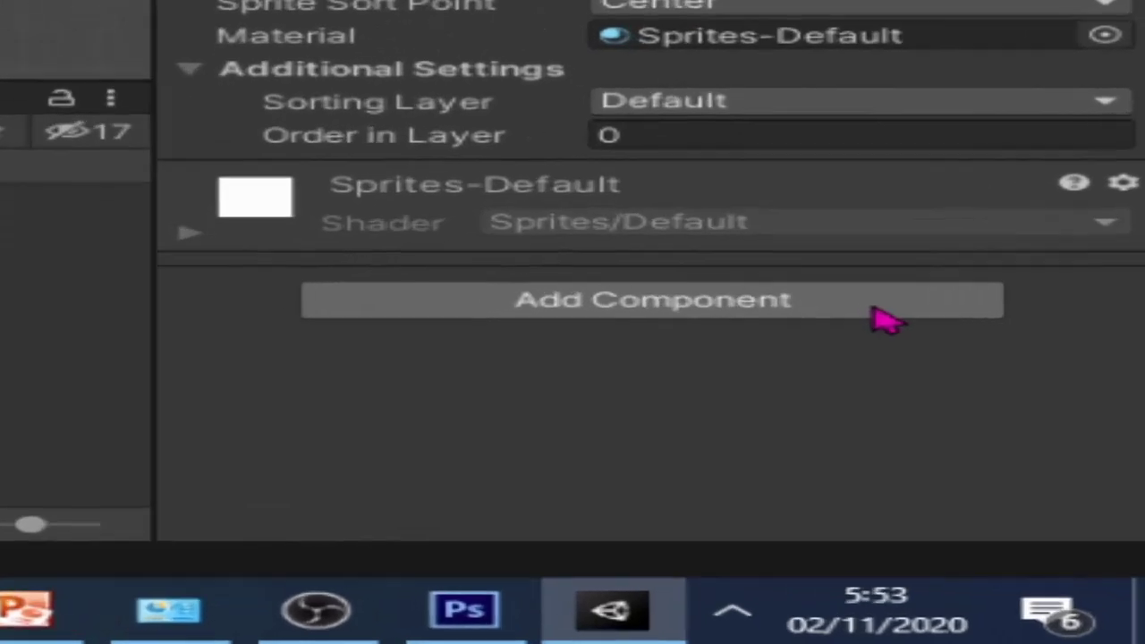
left_click(876, 313)
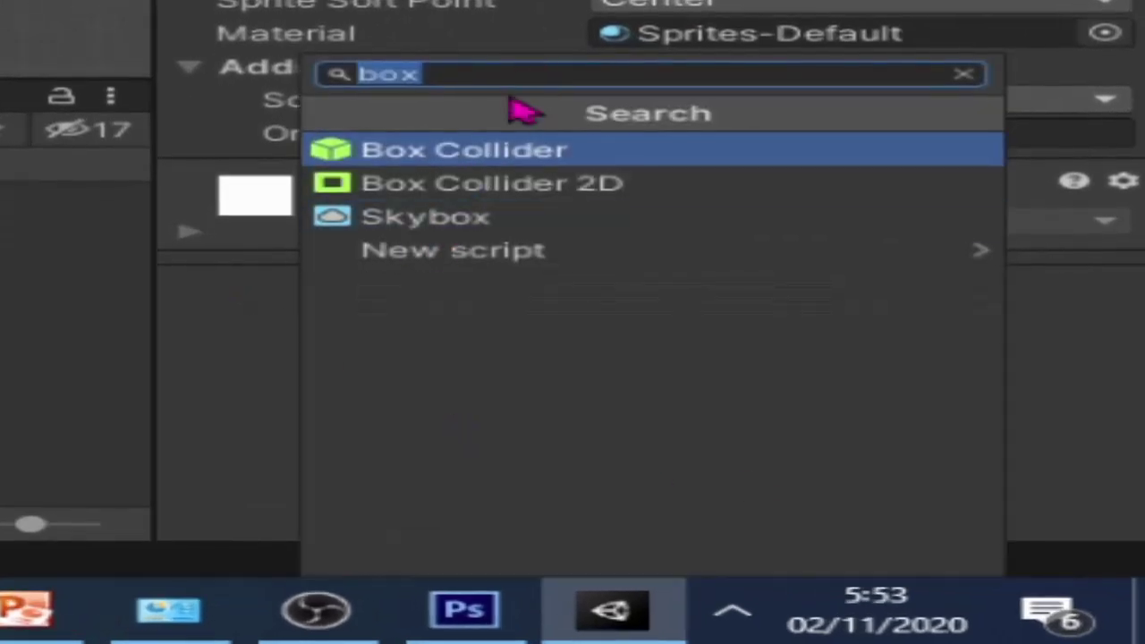
type("p")
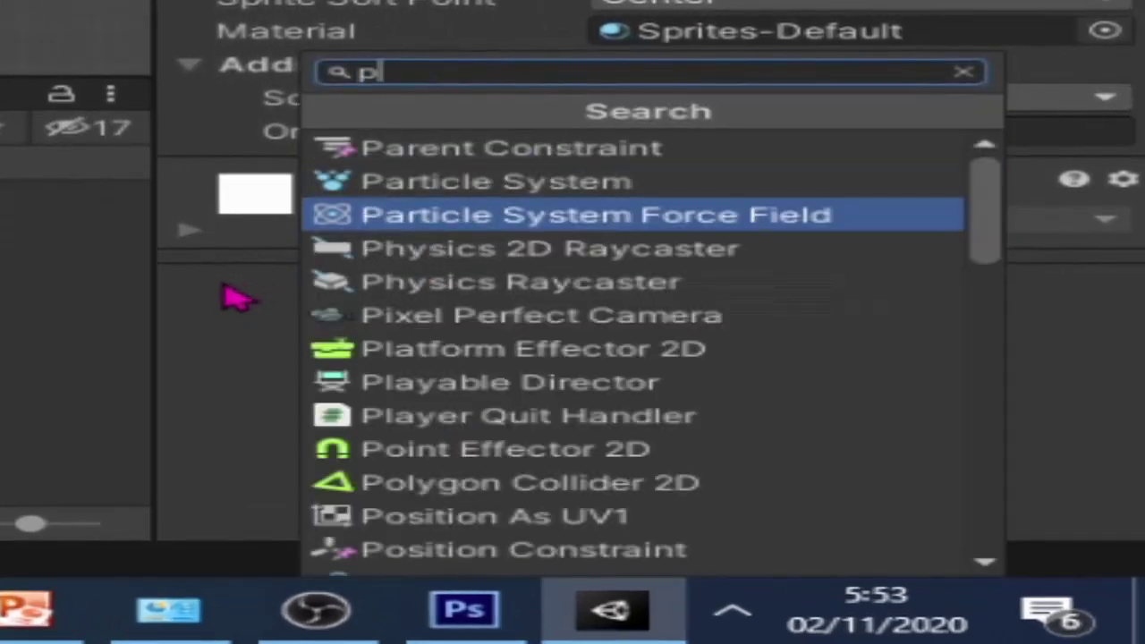
type("lya")
key("BackSpace")
key("BackSpace")
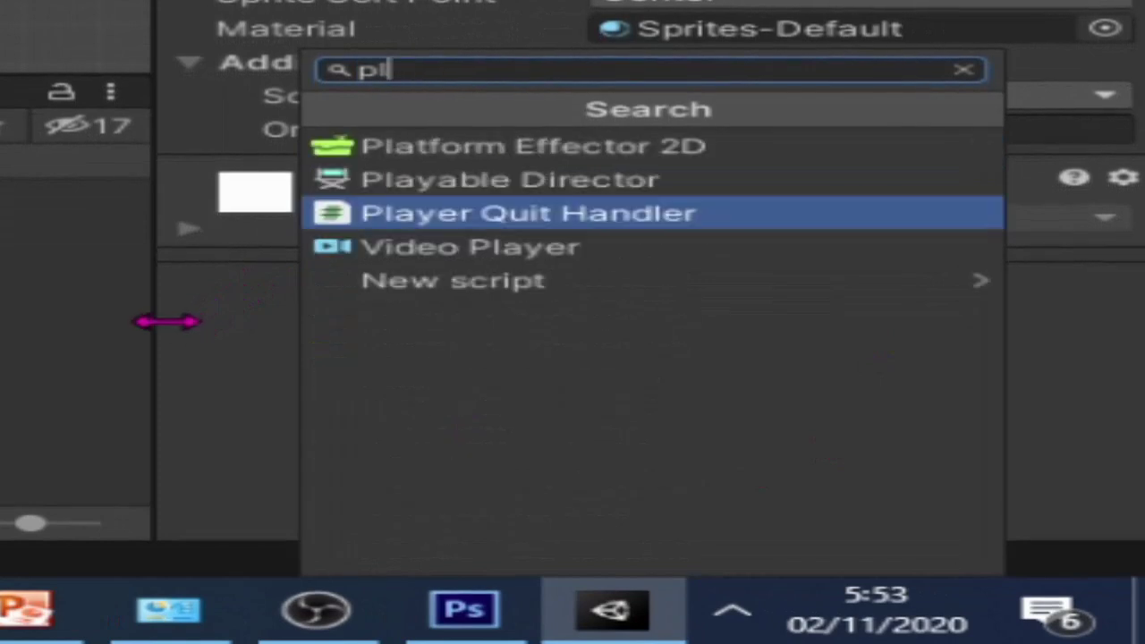
type("ayerM")
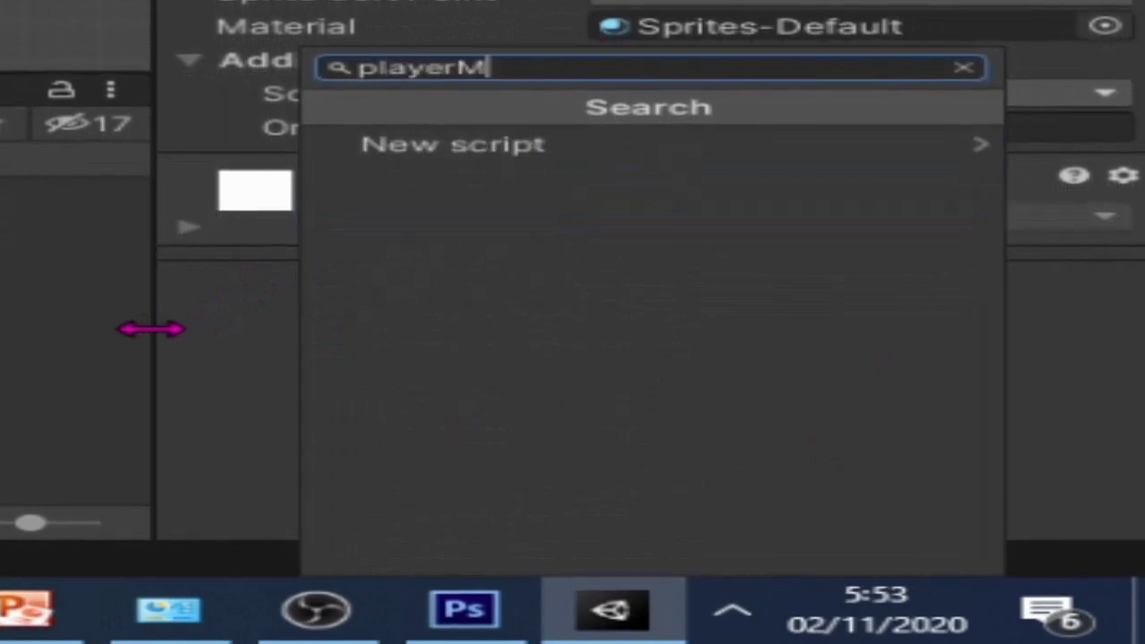
type("ovement")
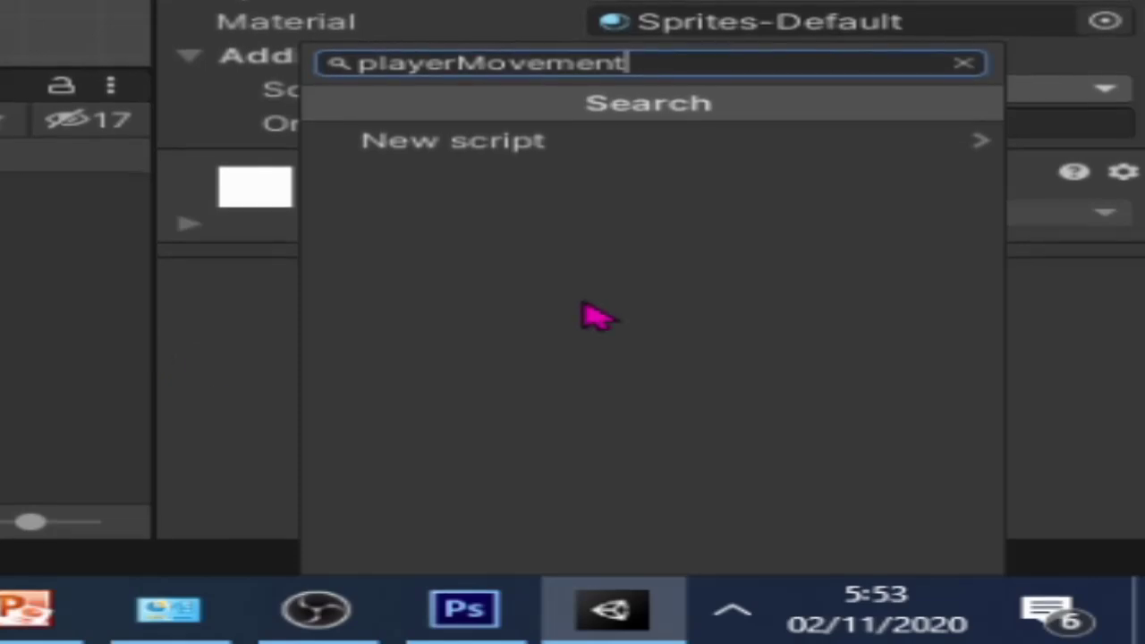
left_click(547, 154)
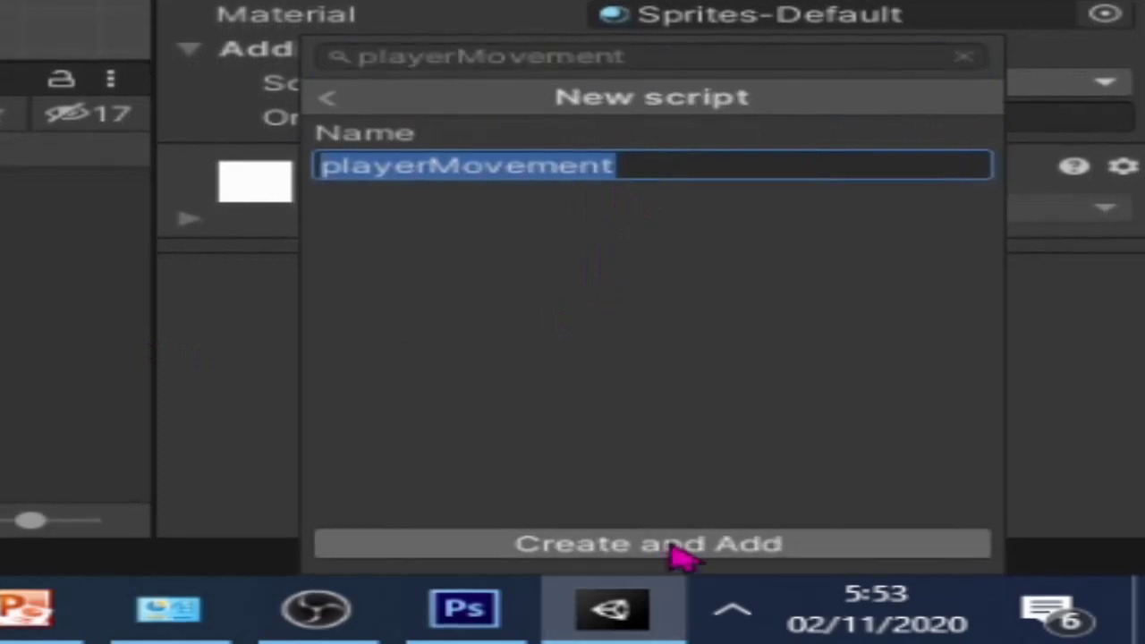
left_click(672, 548)
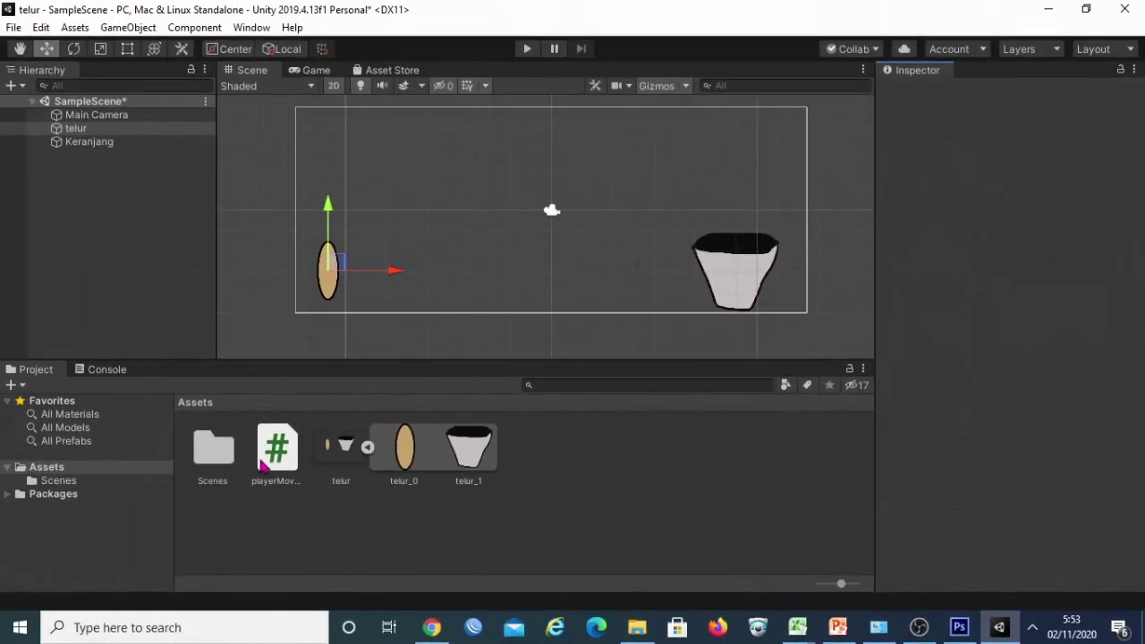
Step: Open the playerMovement script asset in Visual Studio
left_click(264, 462)
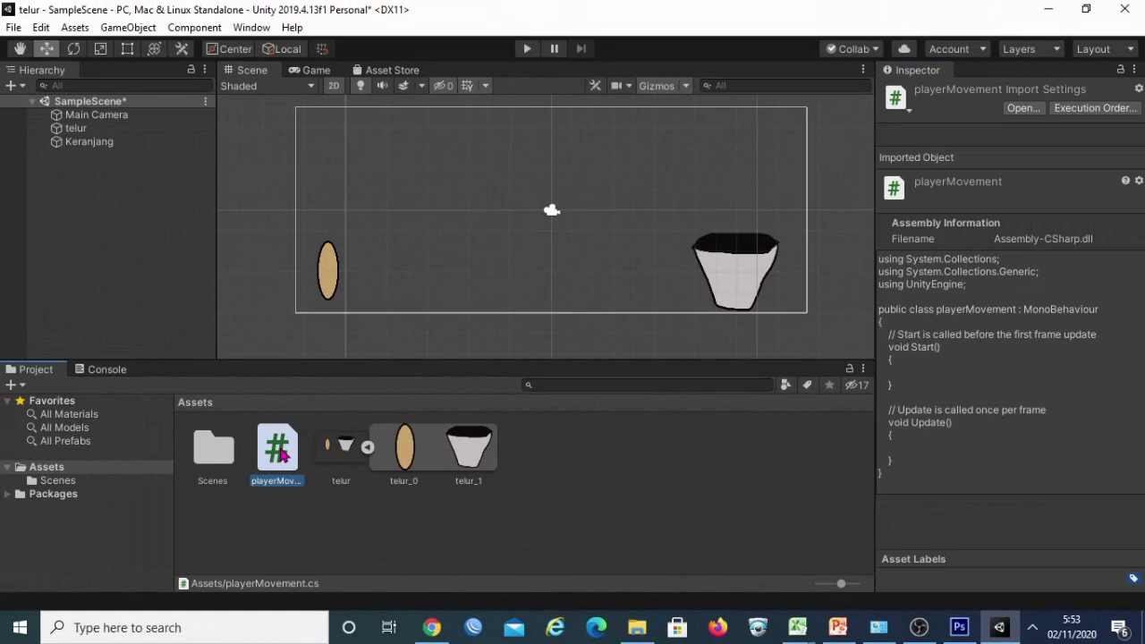
double_click(280, 454)
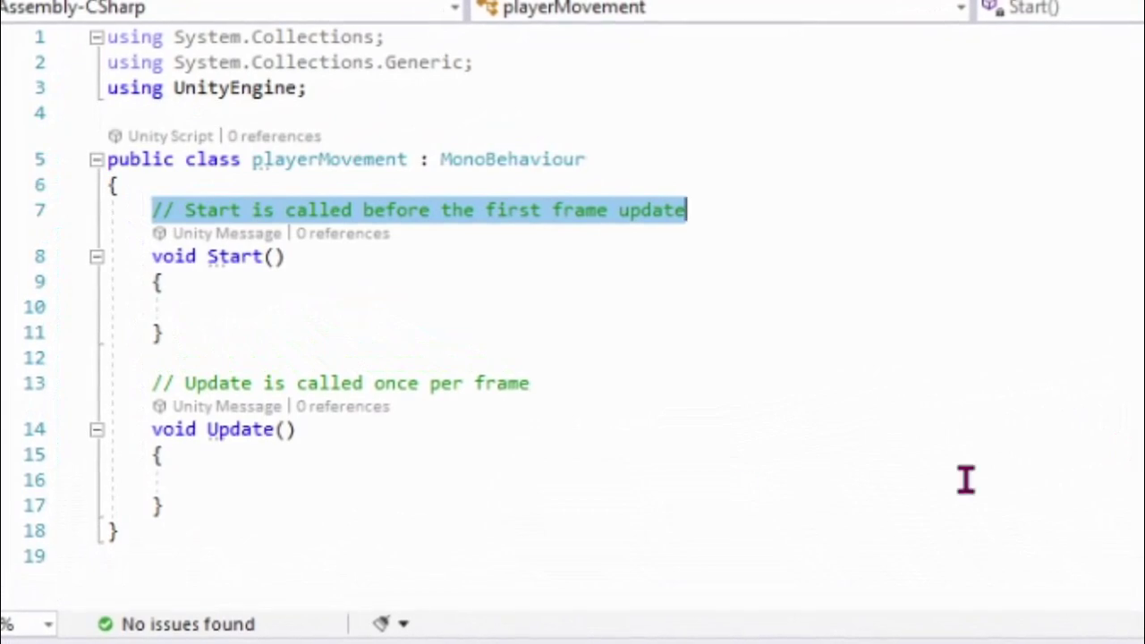
Step: Delete the default comments above Start() and Update()
triple_click(147, 206)
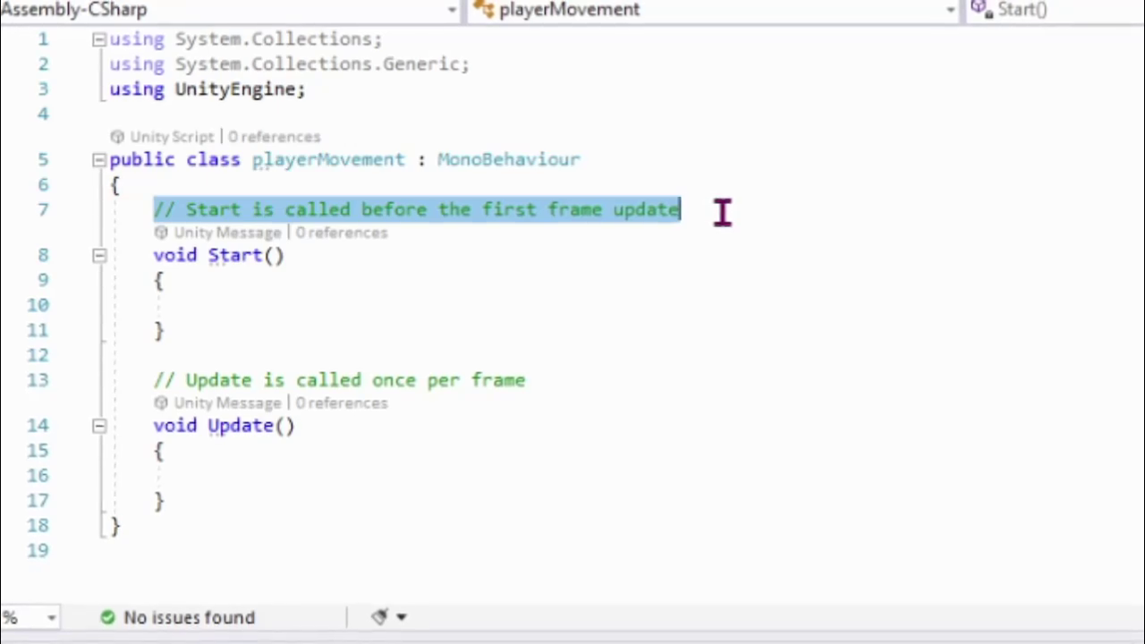
key("Delete")
left_click_drag(526, 379, 130, 377)
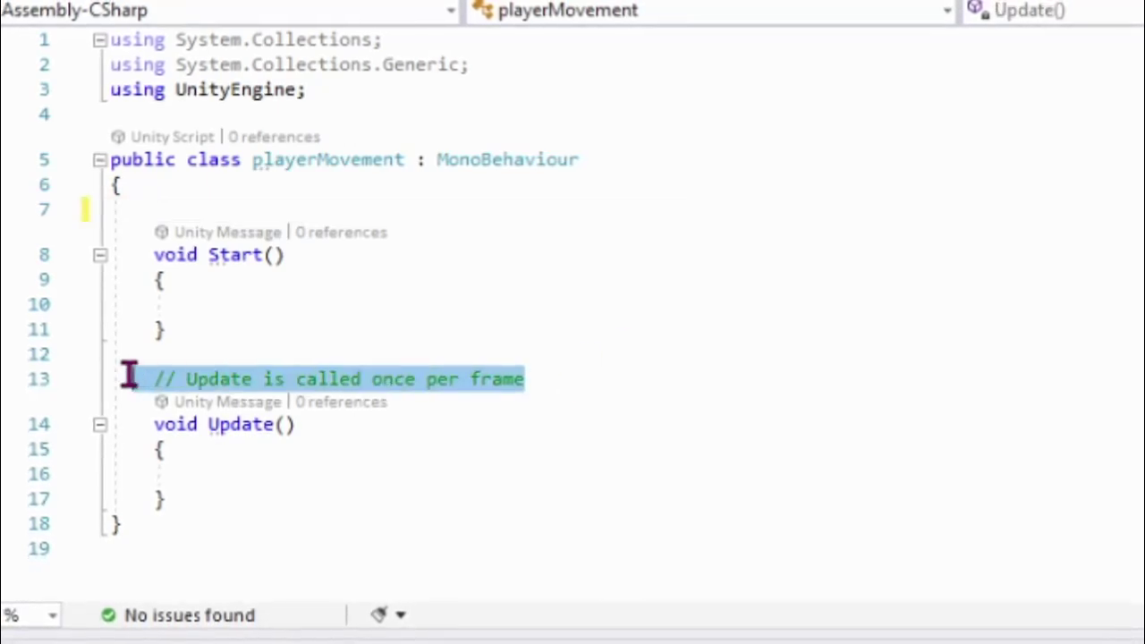
key("Delete")
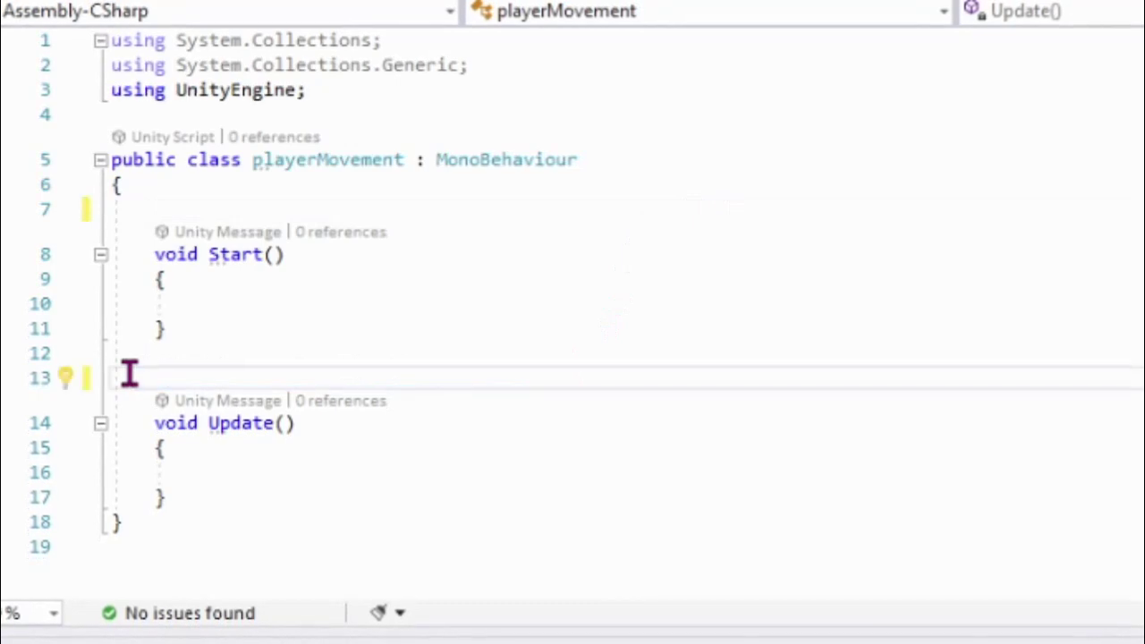
Step: Declare a Rigidbody2D field named Rb on line 7 using IntelliSense
left_click(172, 206)
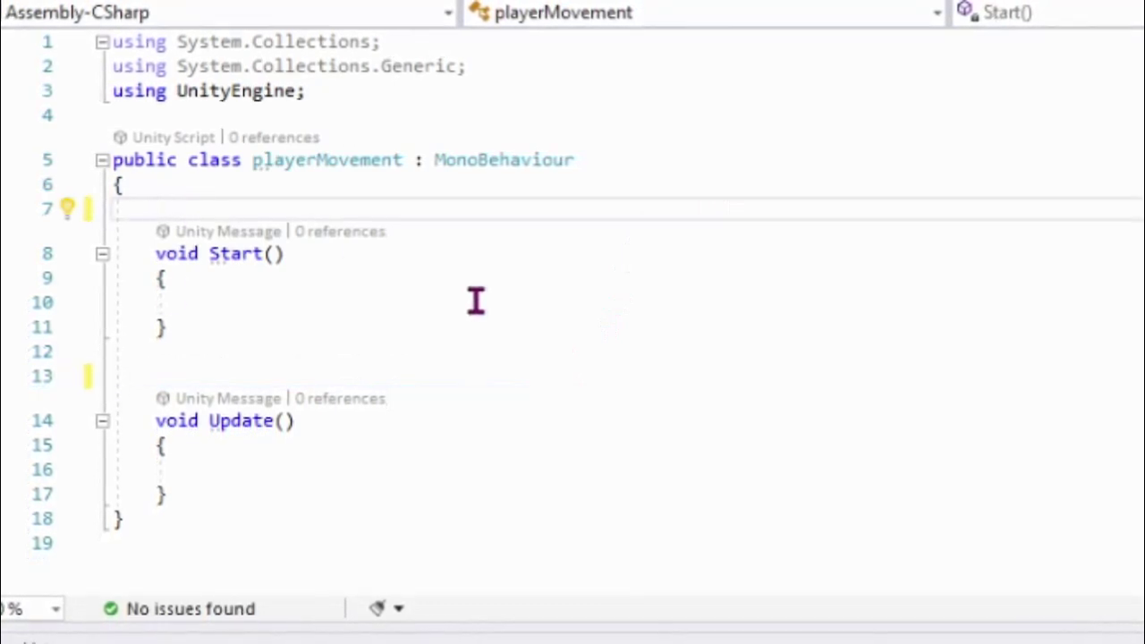
type("R")
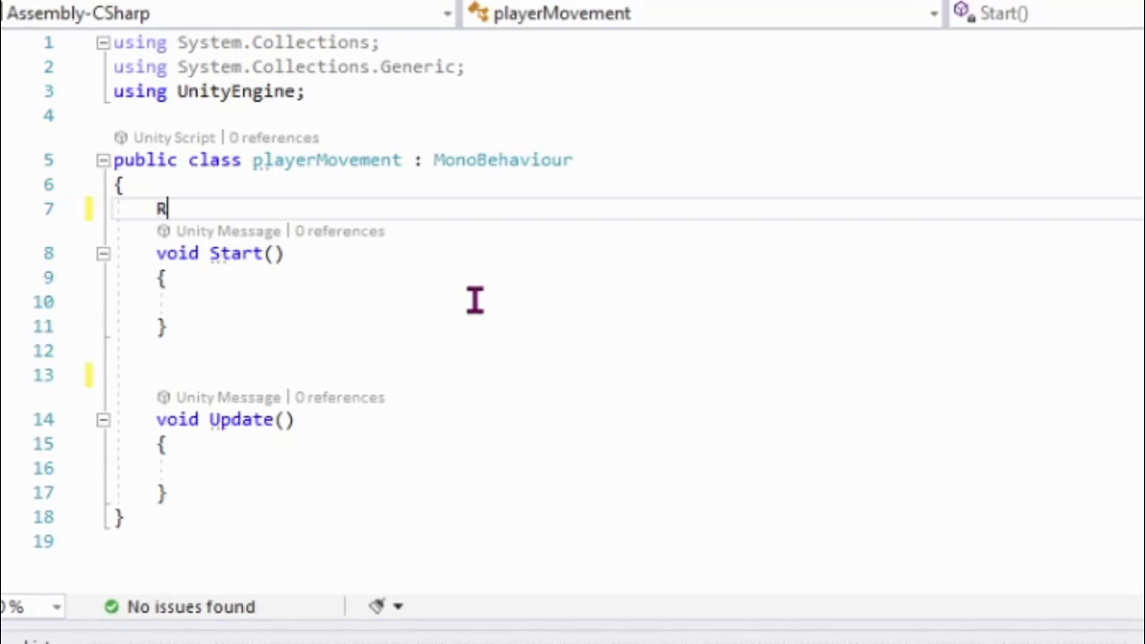
type("ig")
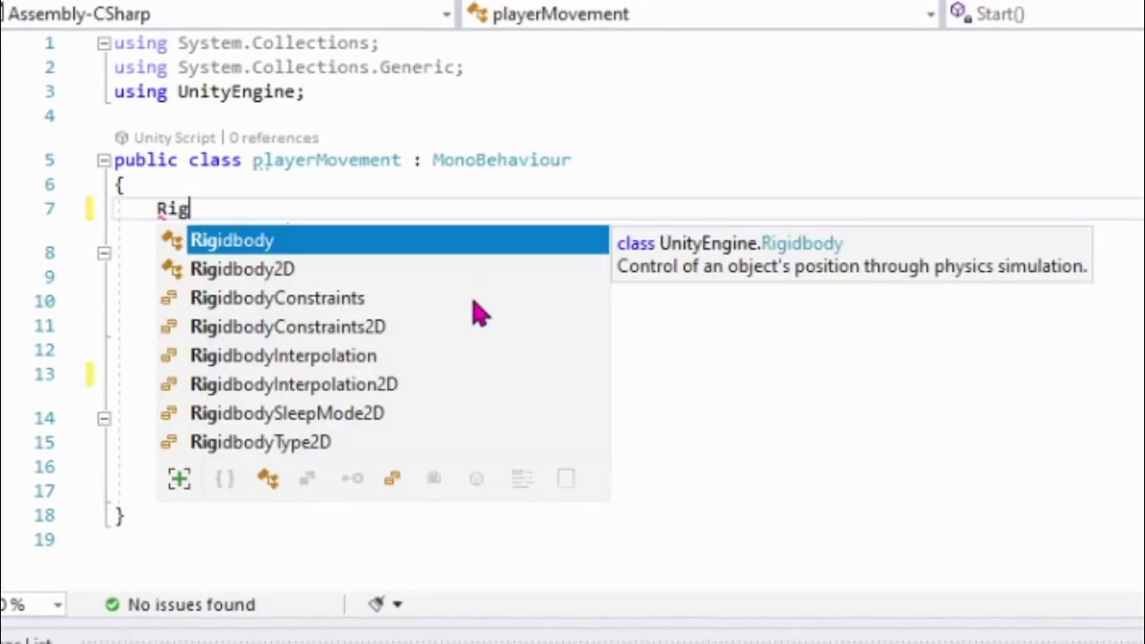
key("Down")
key("Tab")
type("R")
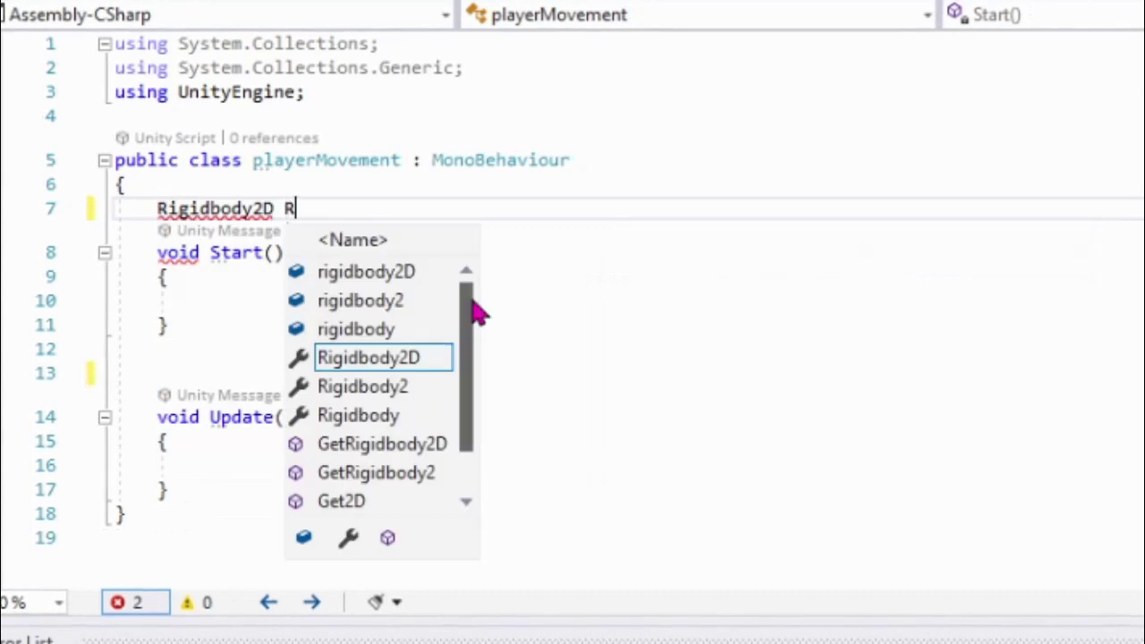
type("b")
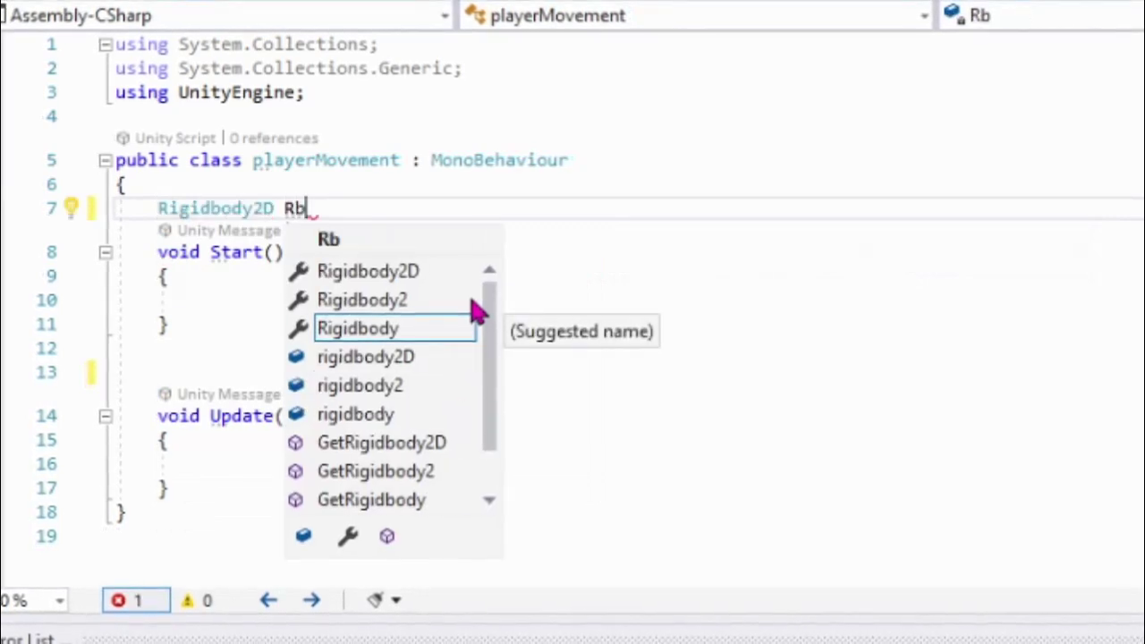
type(";")
left_click(470, 297)
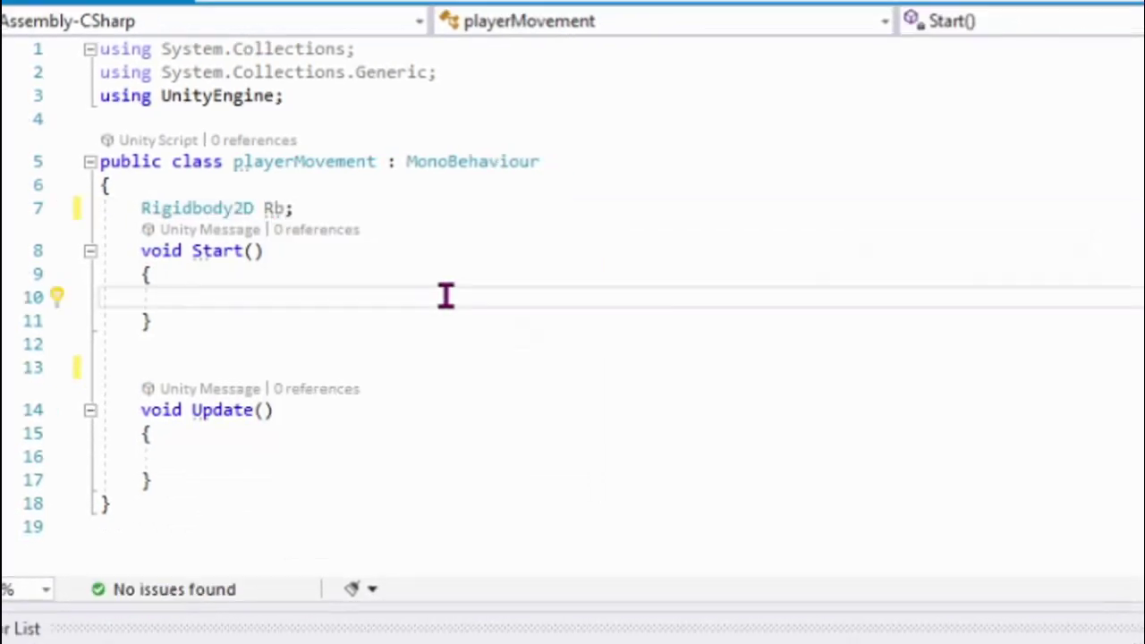
Step: On line 10 in Start(), write Rb = GetComponent<Rigidbody2D>(); using IntelliSense completions
type("R")
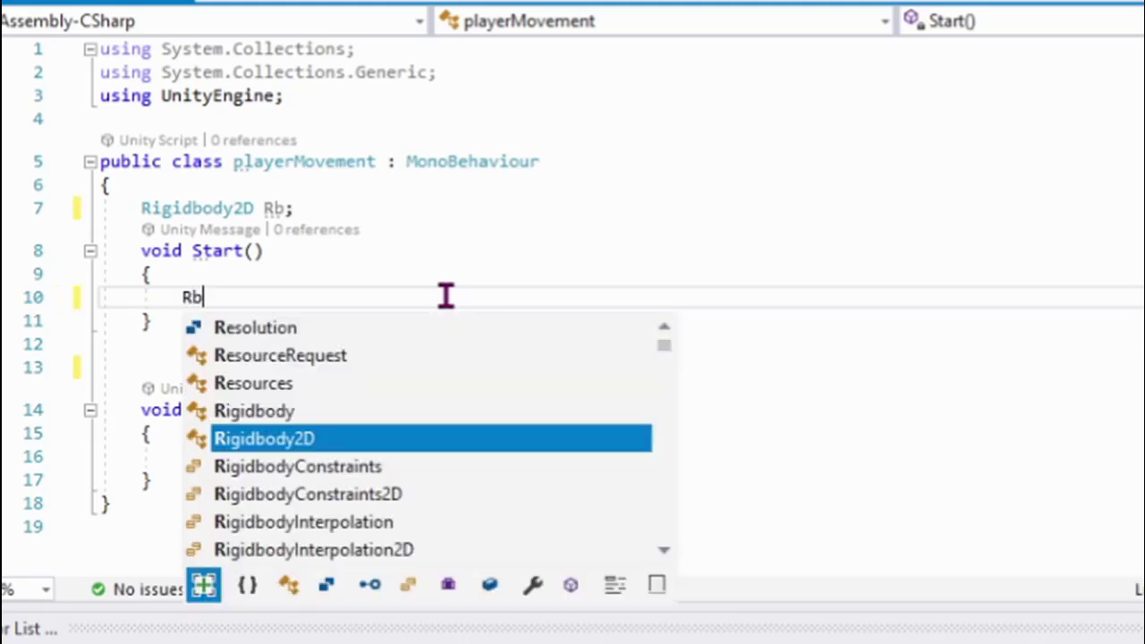
type("b")
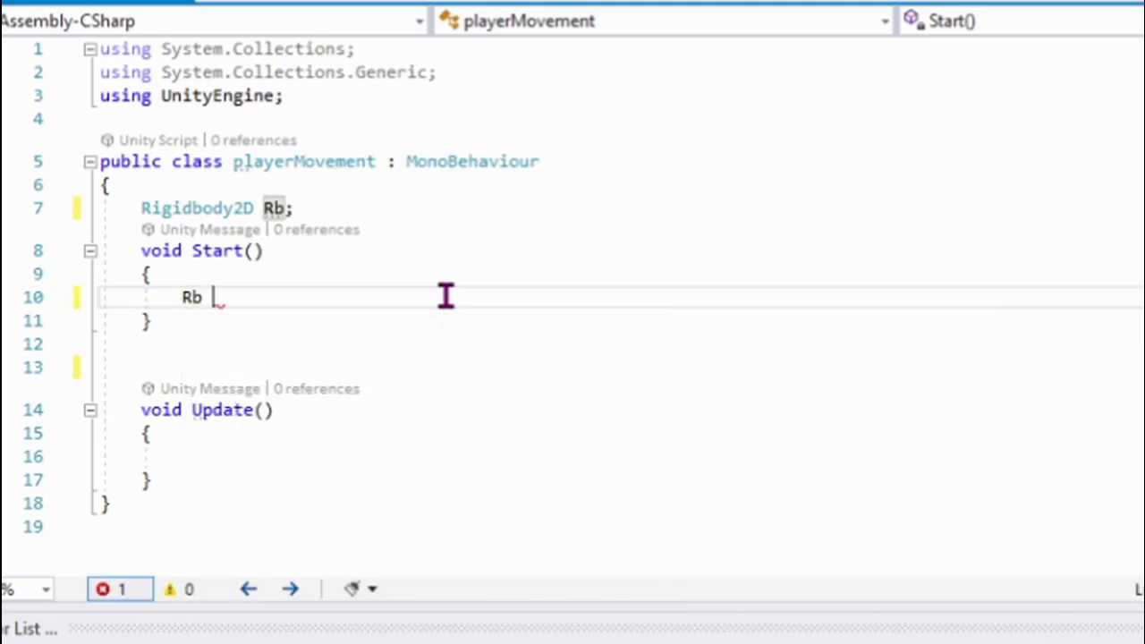
type(" = ")
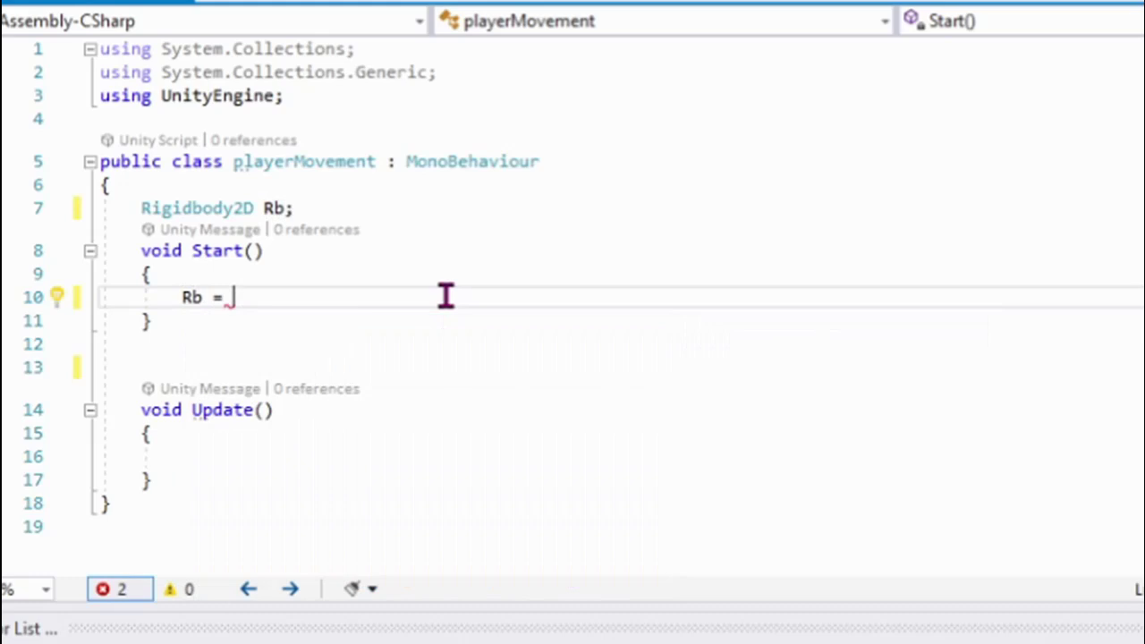
type("Ge")
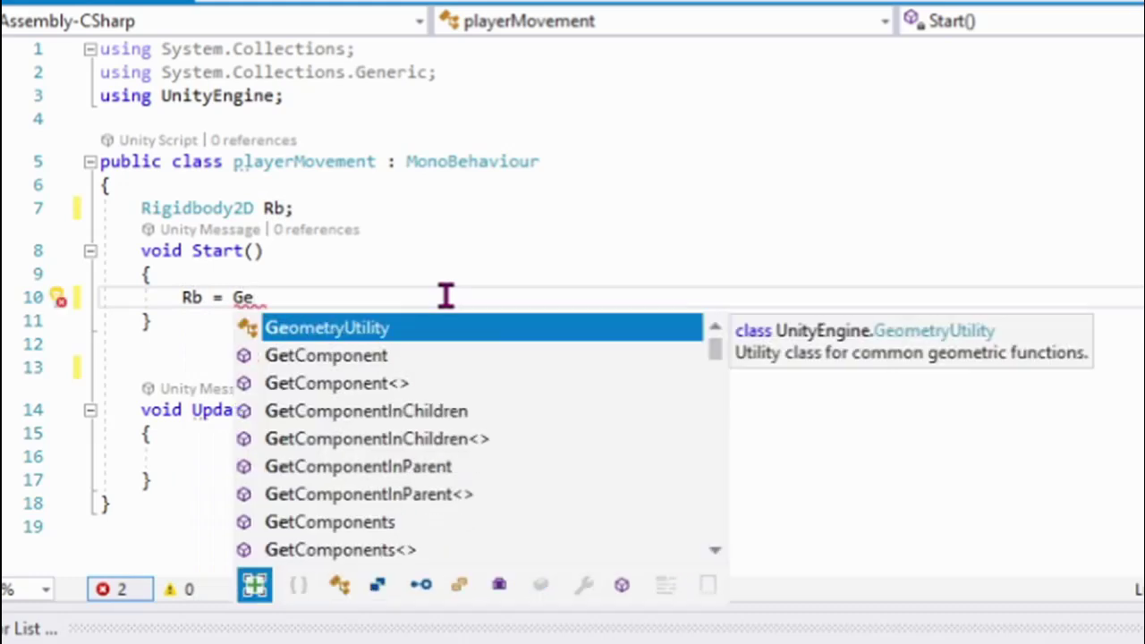
key("Down")
key("Tab")
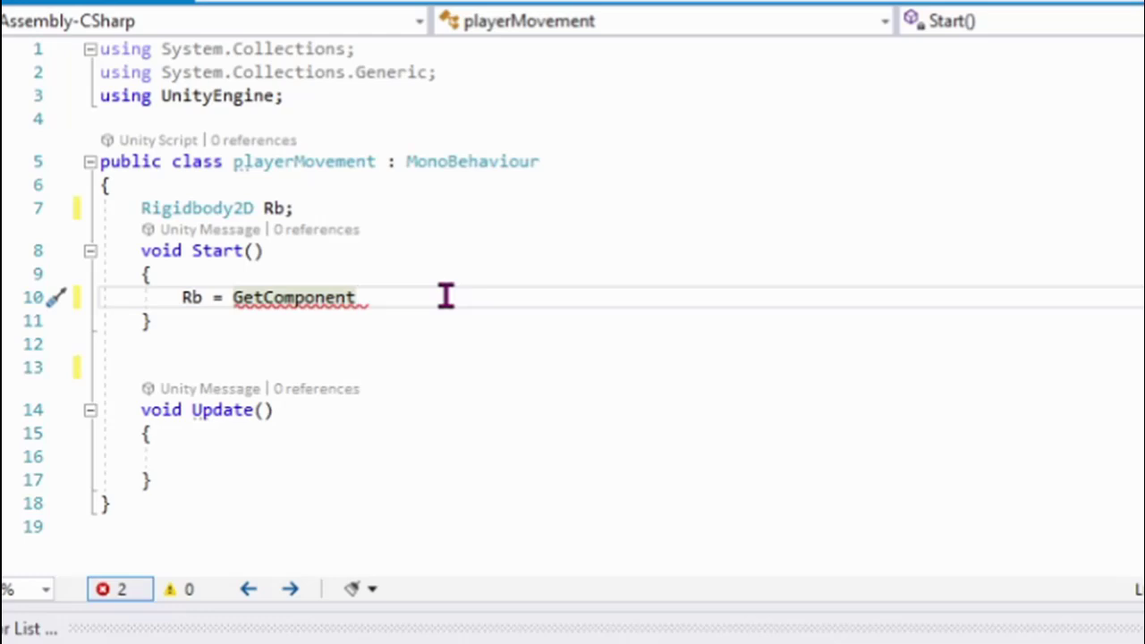
type("<R>")
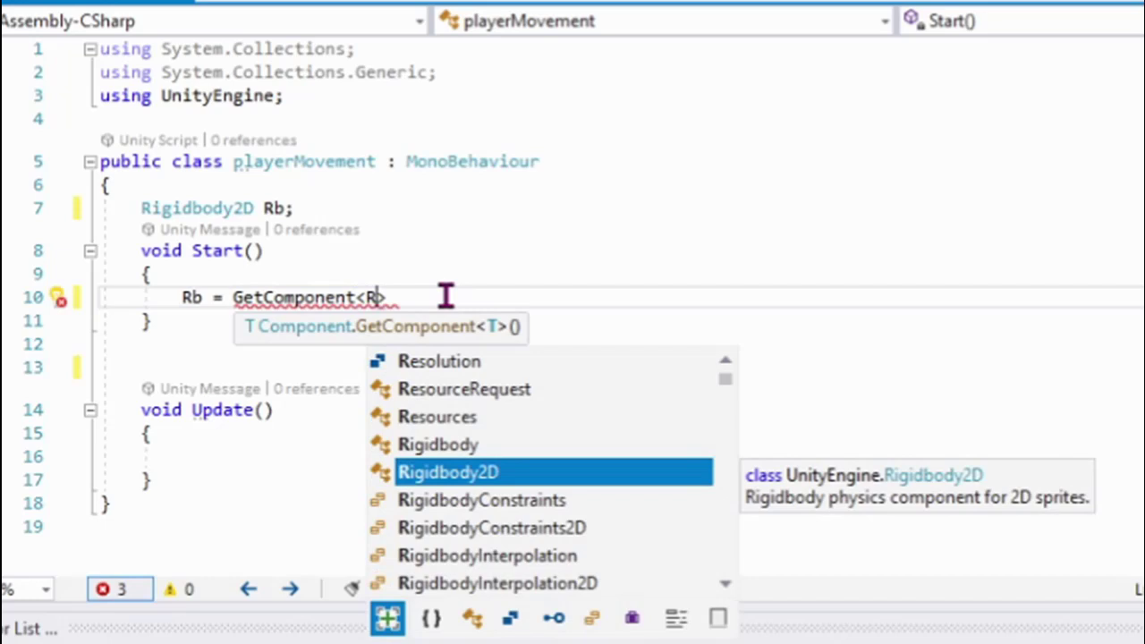
key("Tab")
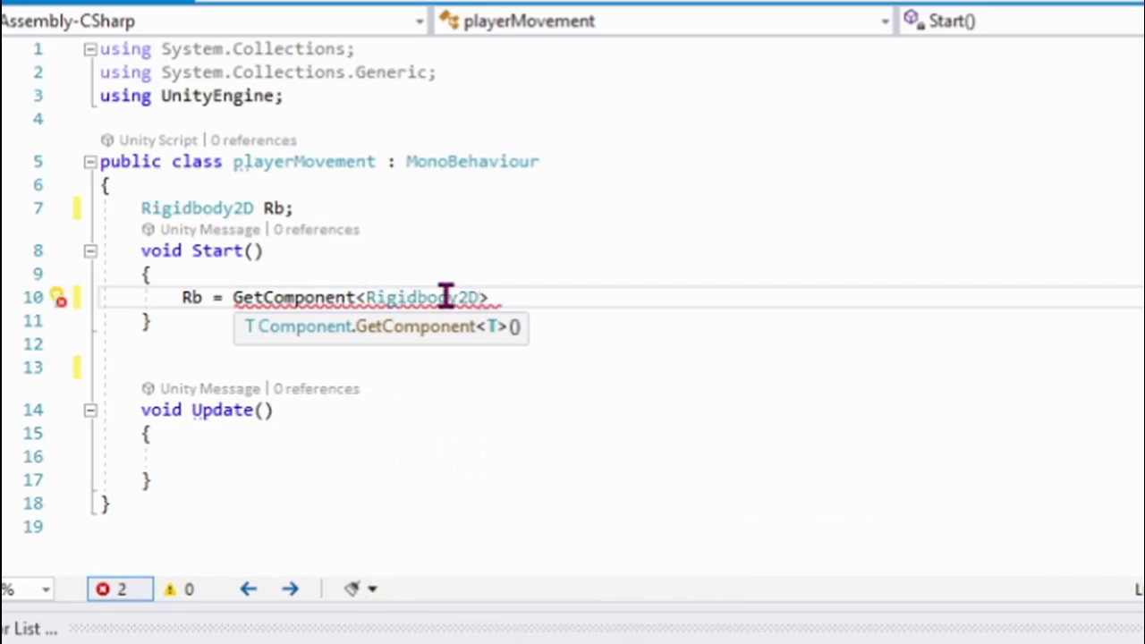
key("Right")
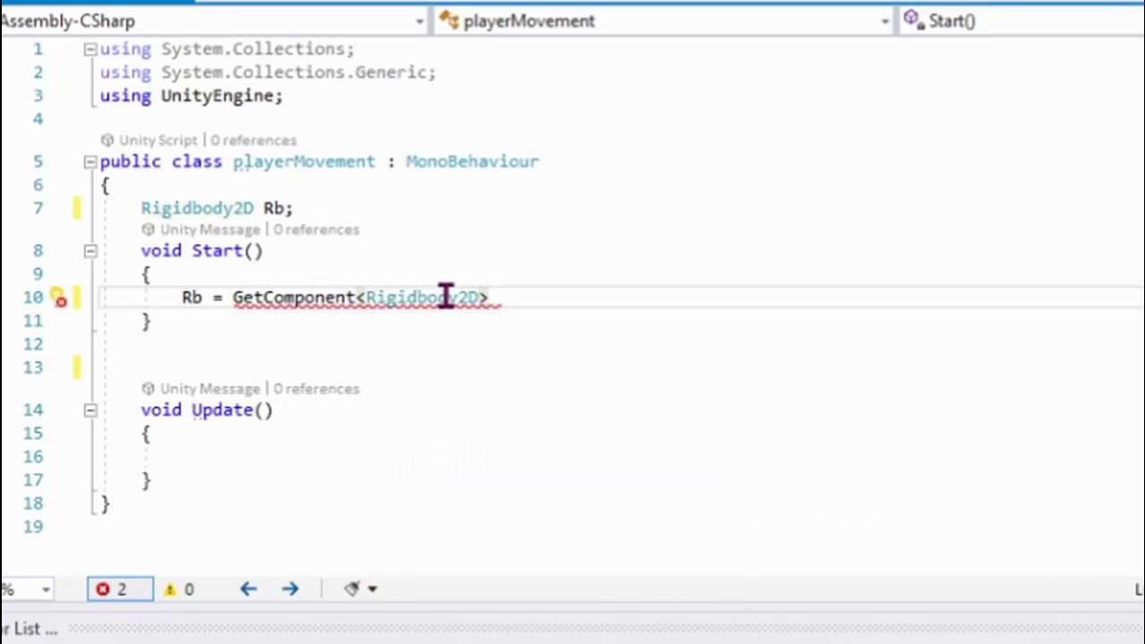
type("();")
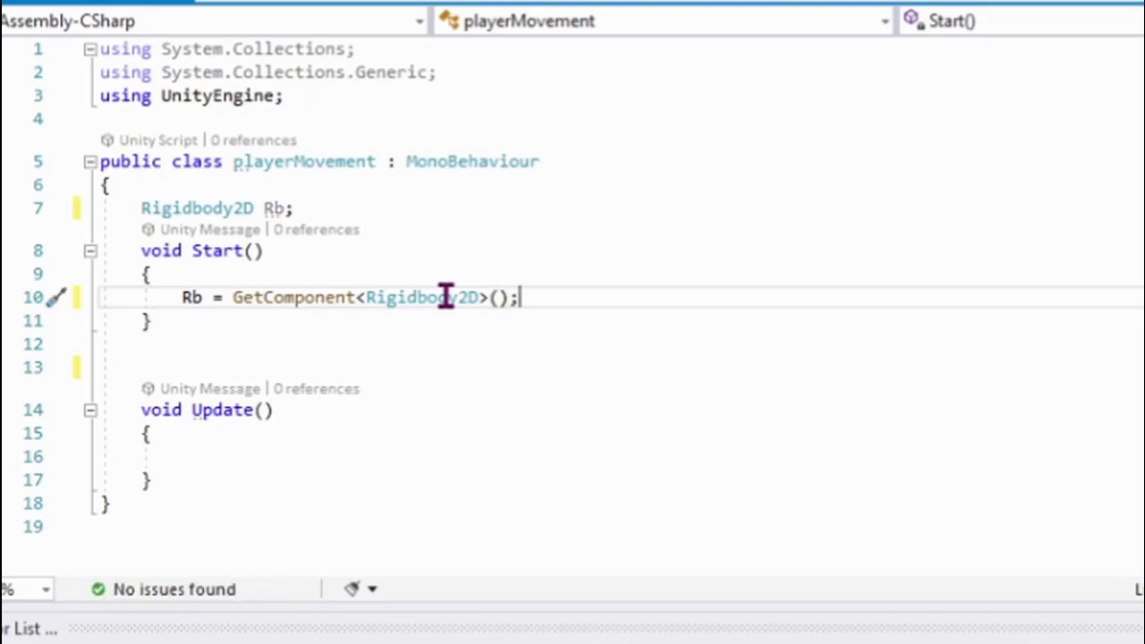
key("Left")
key("Left")
key("Left")
key("Left")
key("Down")
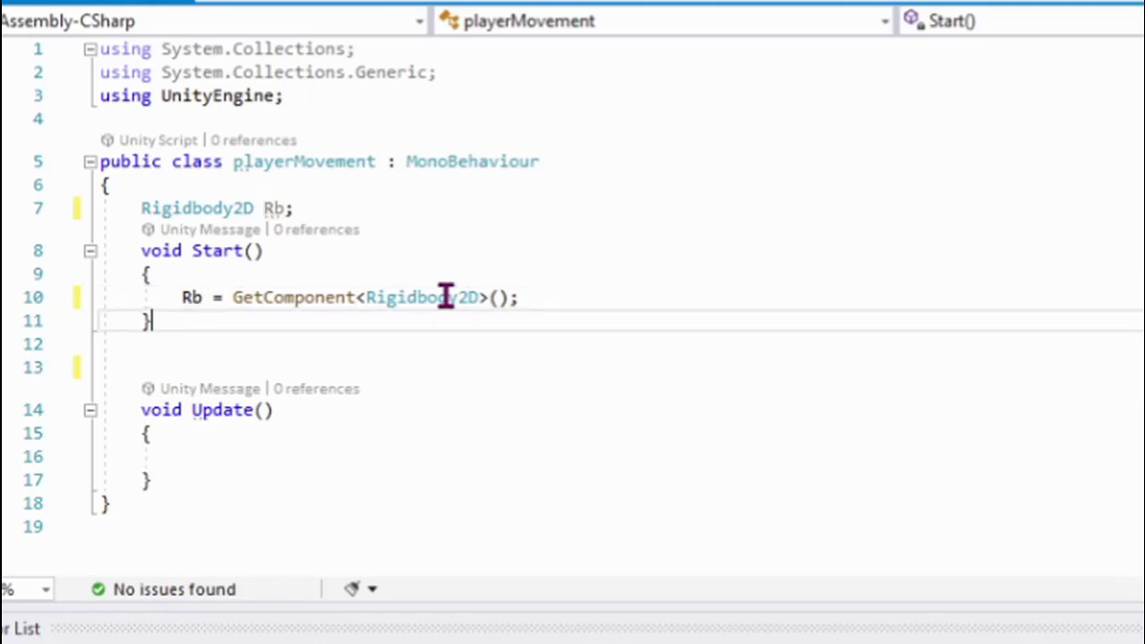
key("Down")
key("Down")
key("Down")
key("Down")
key("Down")
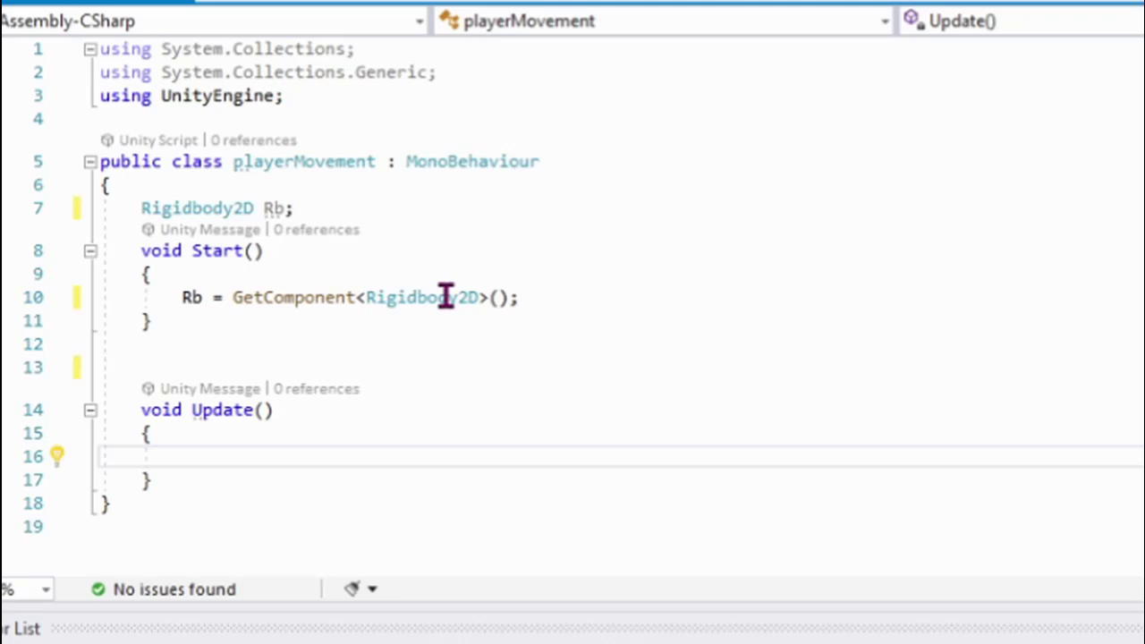
Step: In Update(), declare float mendatar = Input.GetAxisRaw("Horizontal");
type("flo")
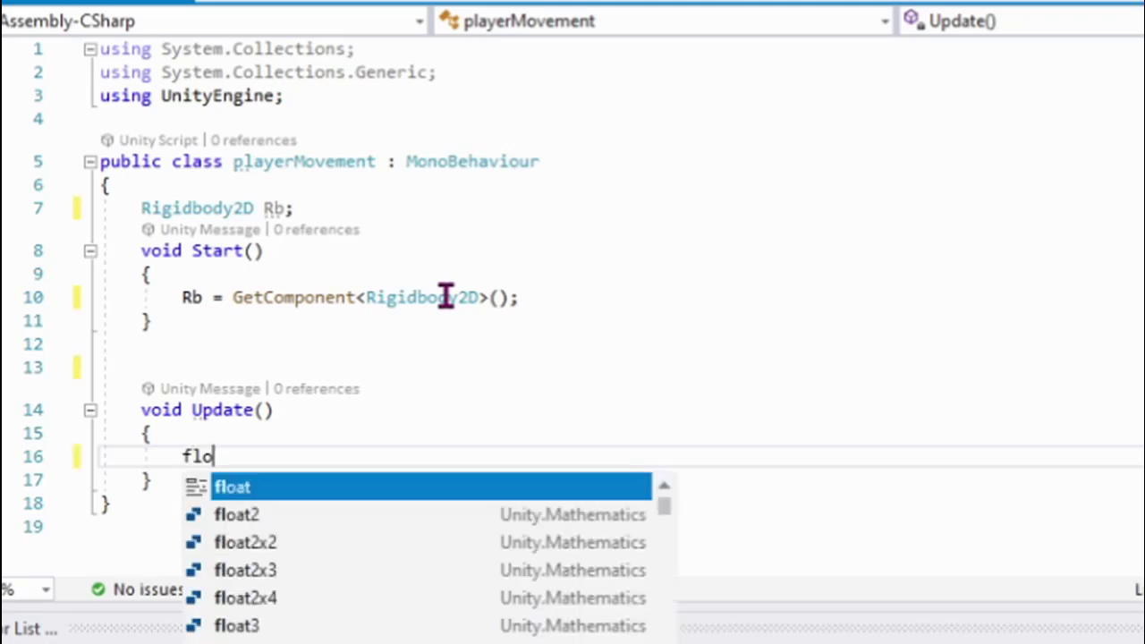
key("Tab")
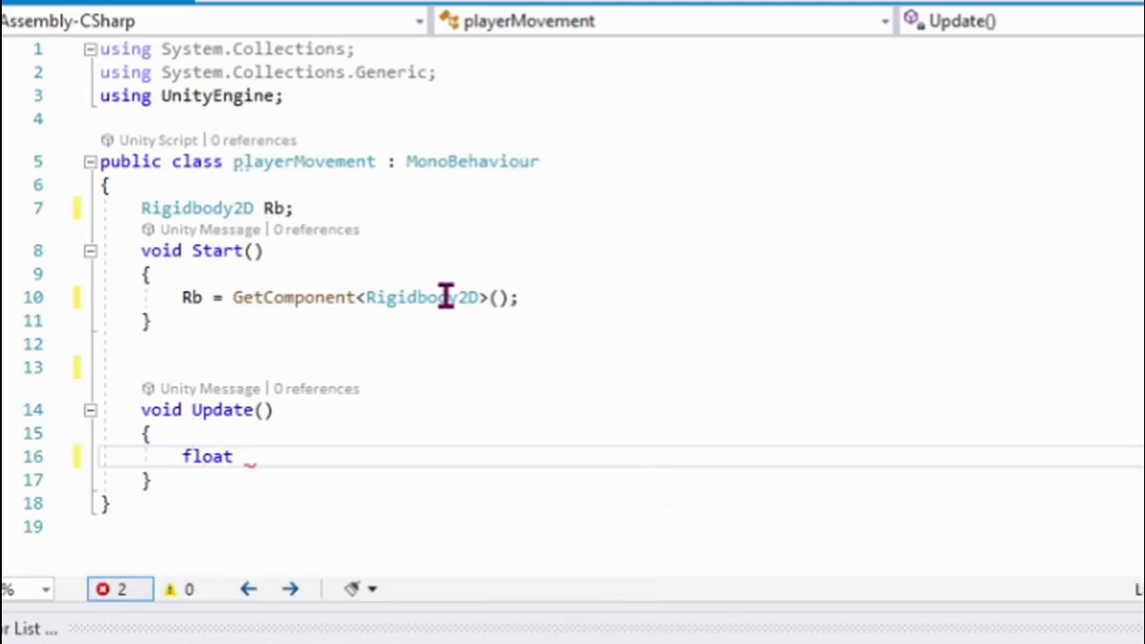
type("mendata")
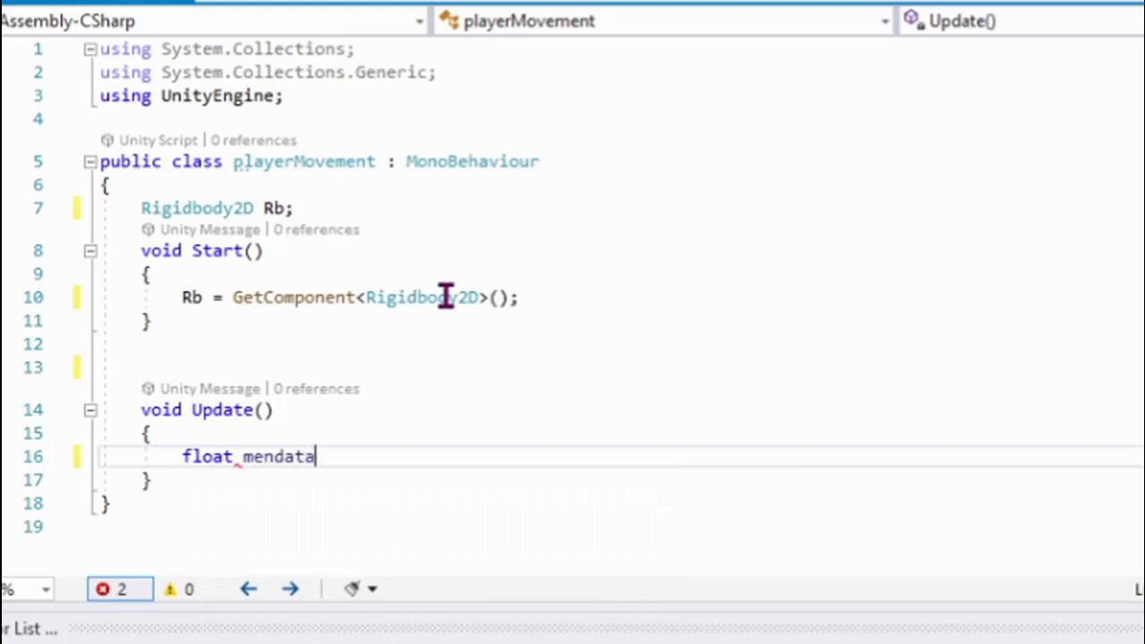
type("r = ")
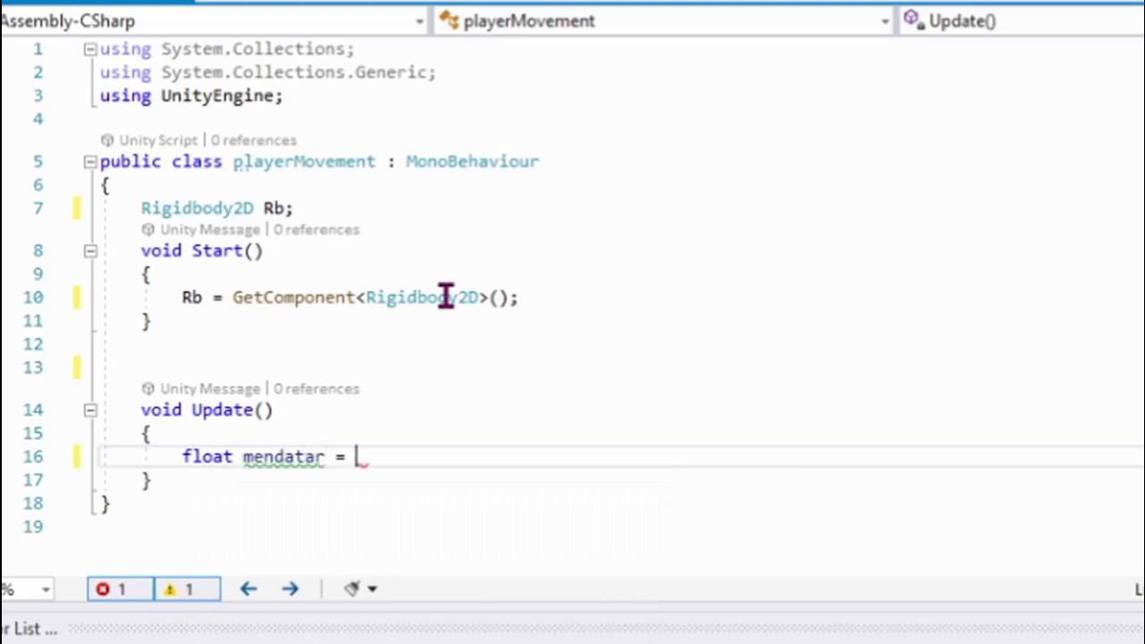
type("Input")
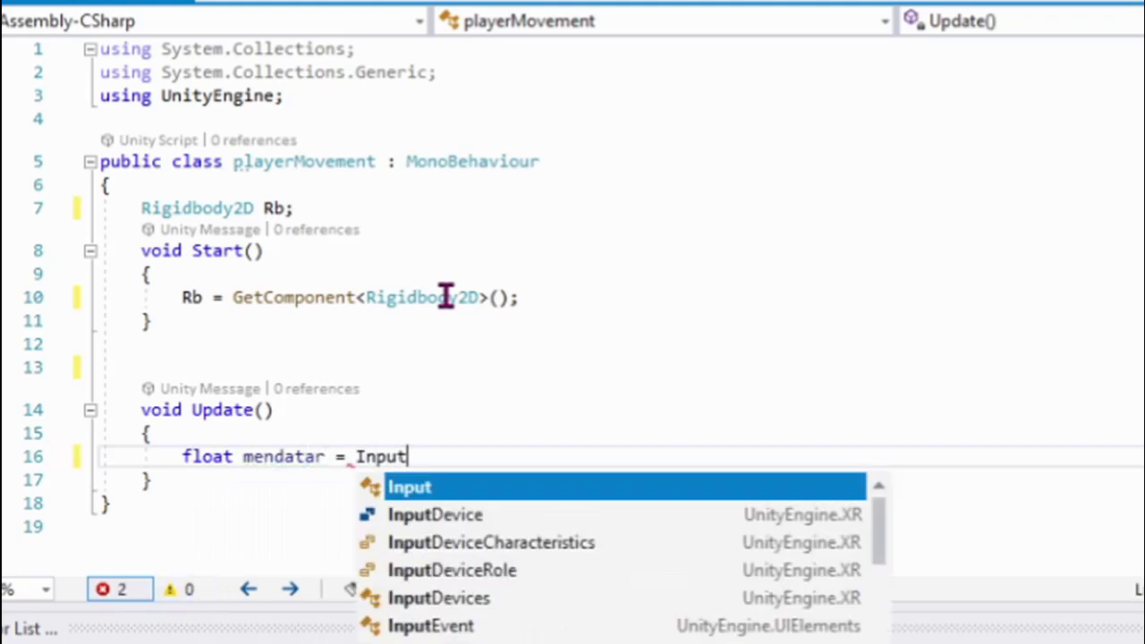
type(".Get")
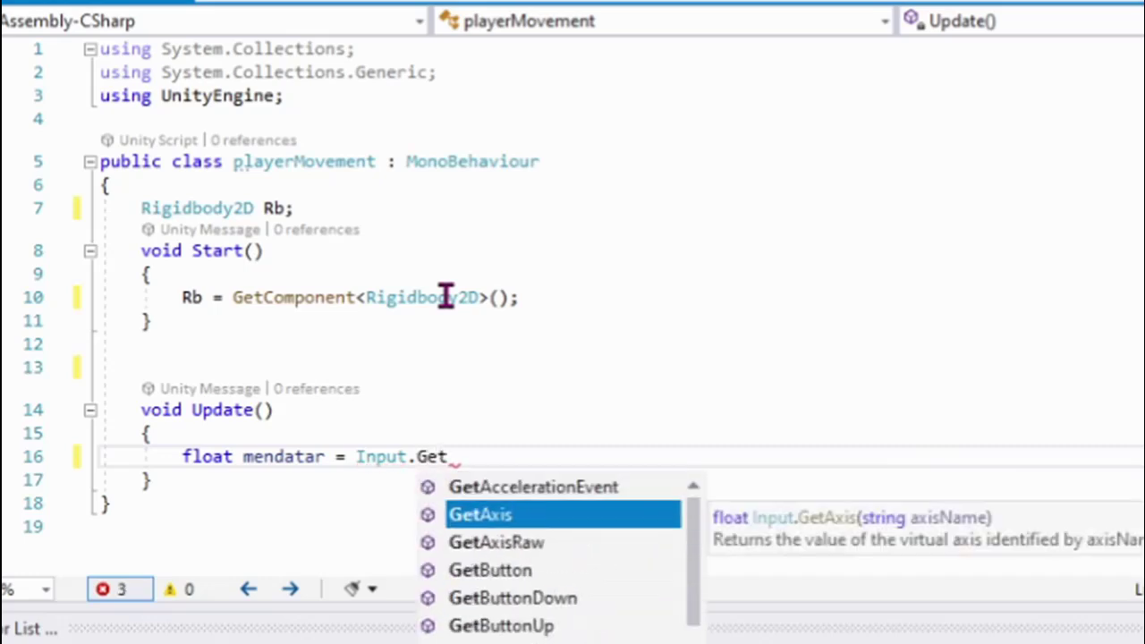
type("A")
key("Down")
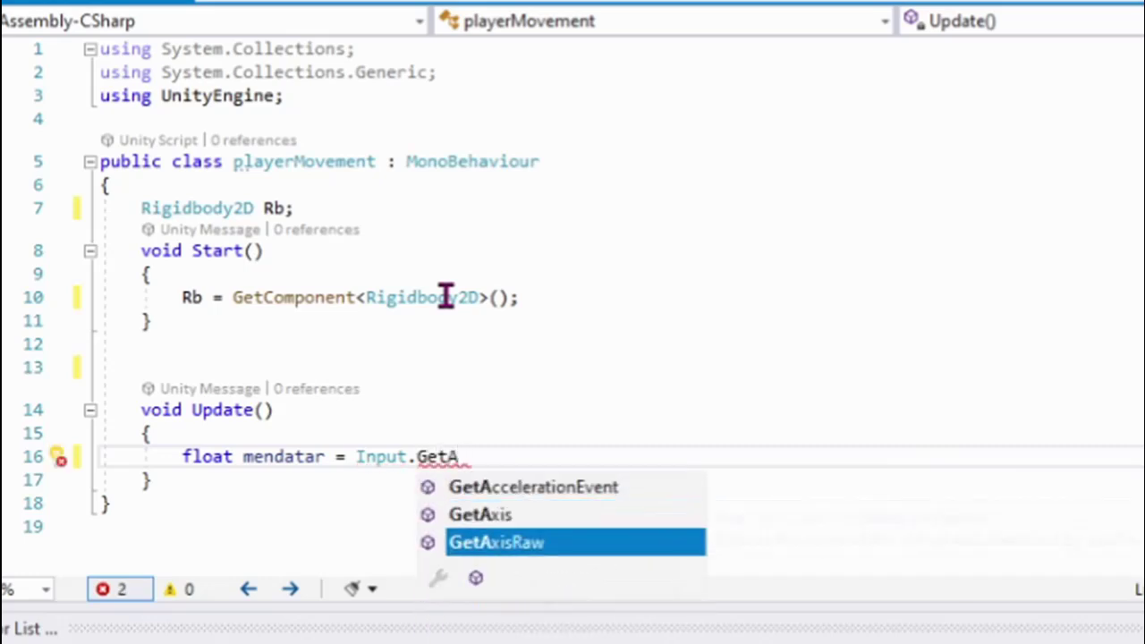
key("Tab")
type("(")
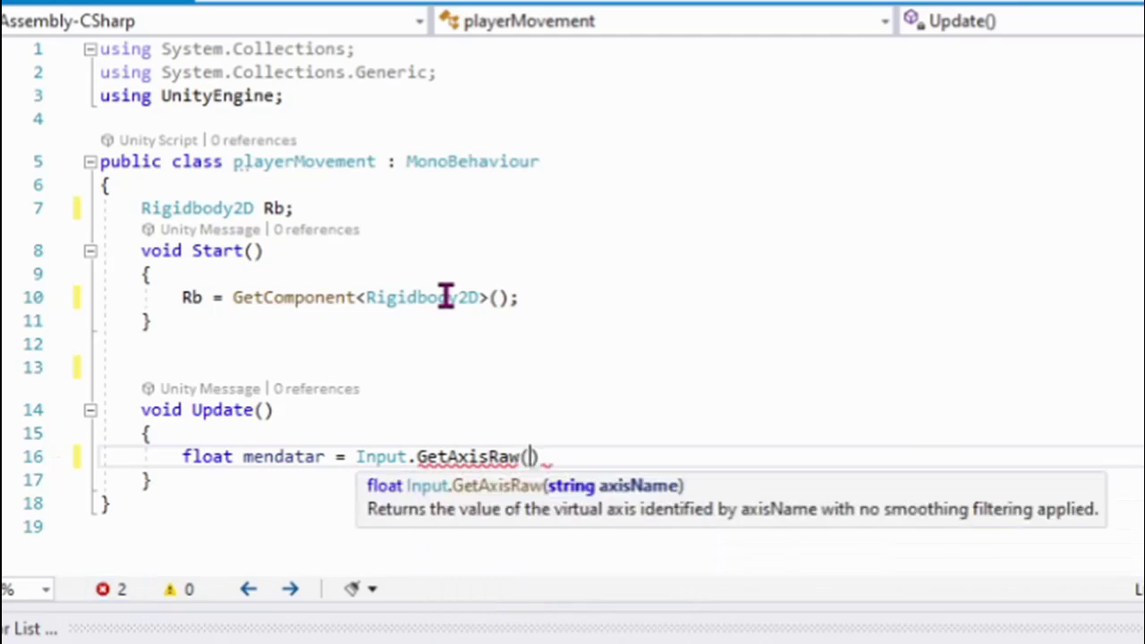
type("\"")
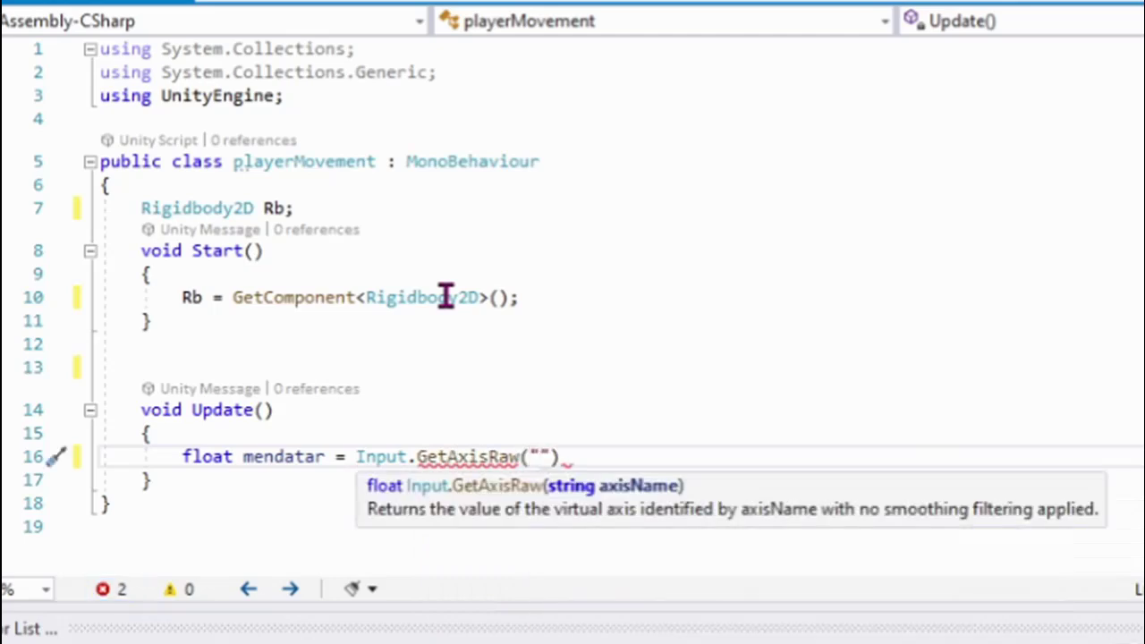
type("Horizo")
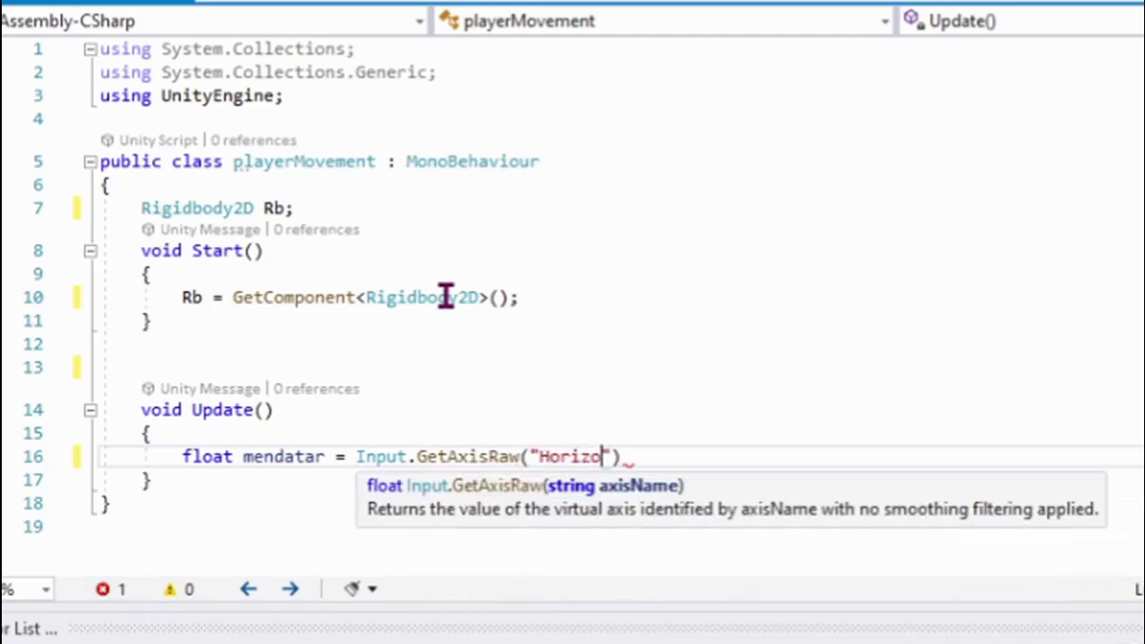
type("ntal\"")
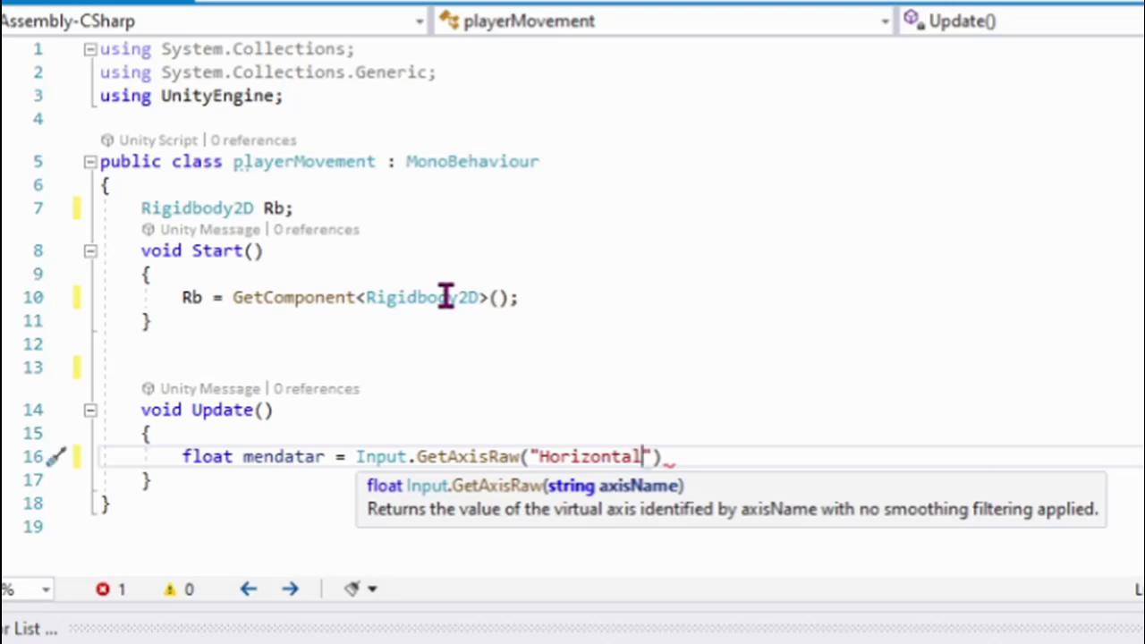
type(")")
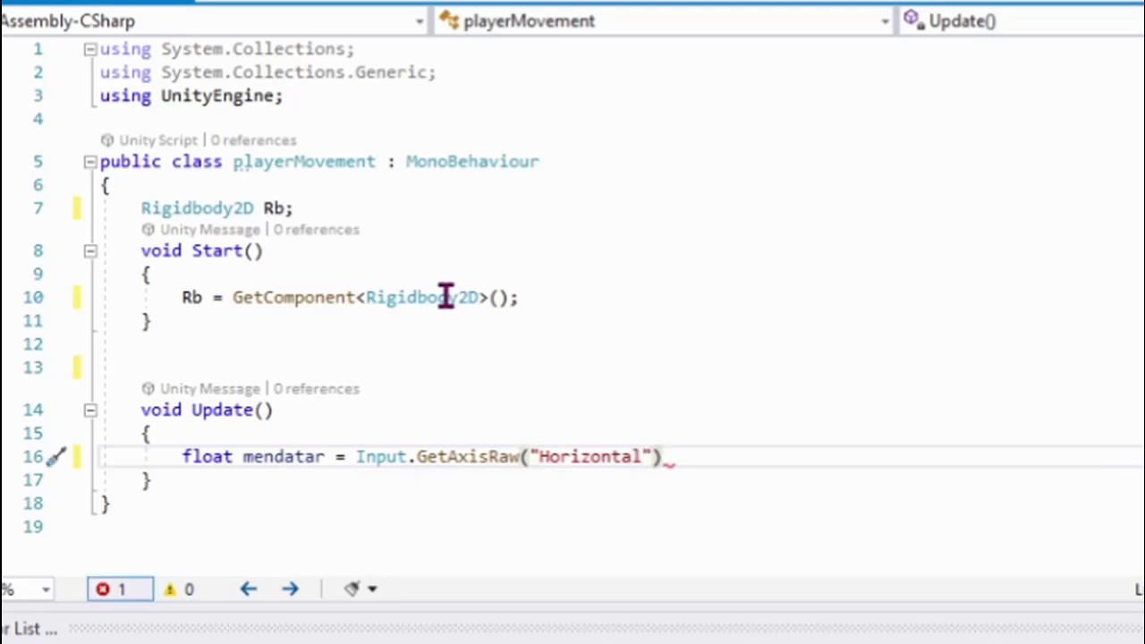
type(";")
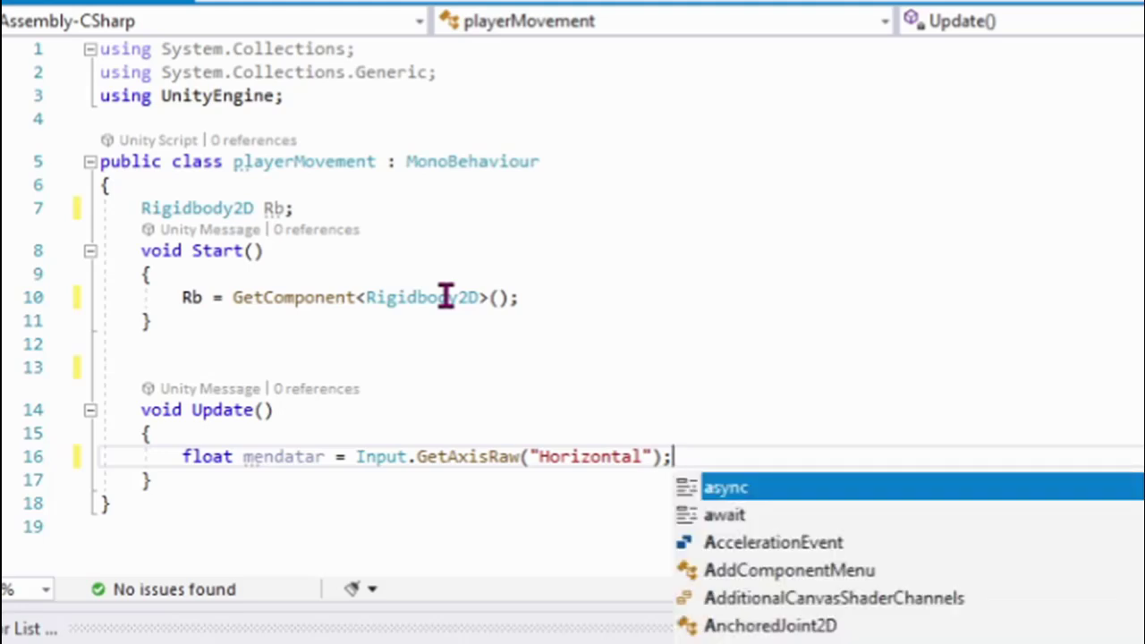
Step: Add the comment //a,d anak panah kanan kiri and start line 17 with Rb
type("//a,d")
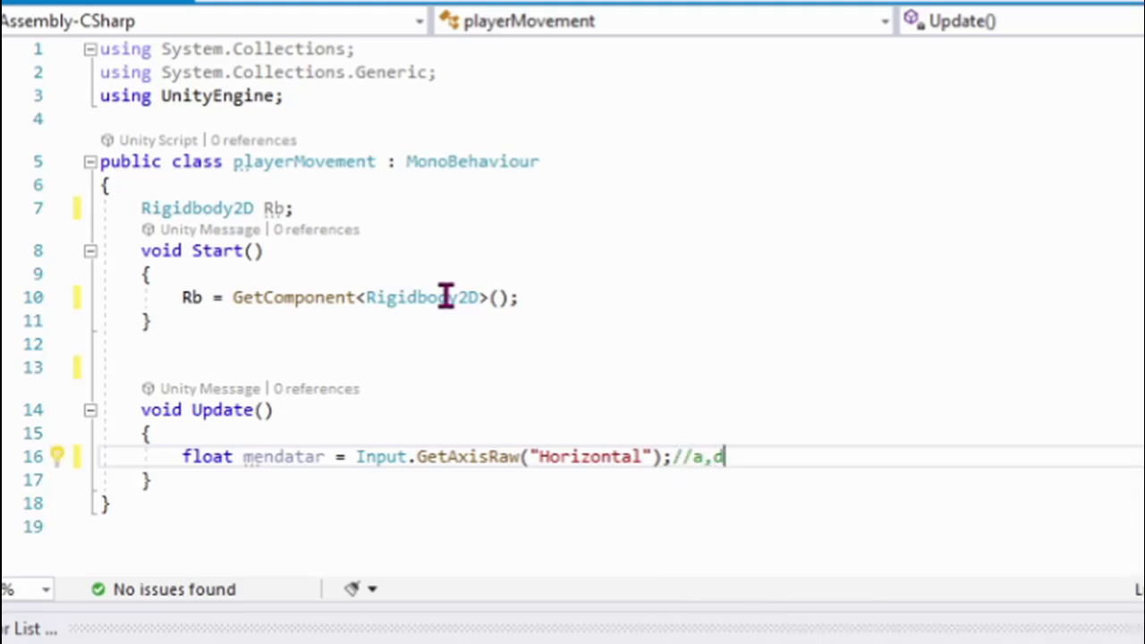
type(" anak pah")
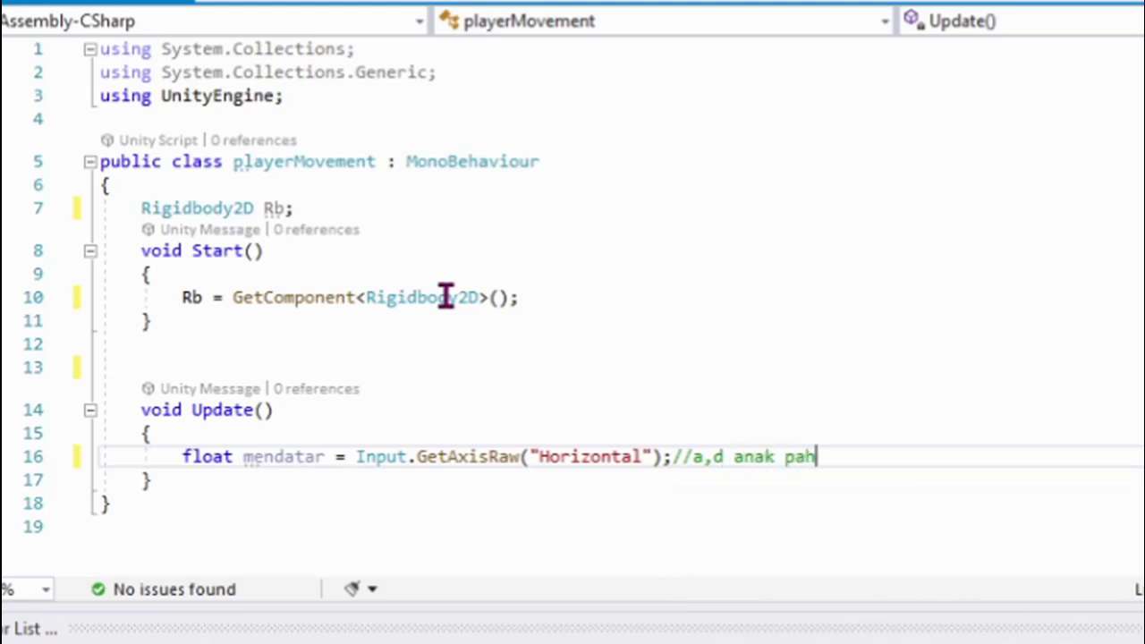
key("BackSpace")
key("BackSpace")
key("BackSpace")
type("nah ")
type("kanan kri")
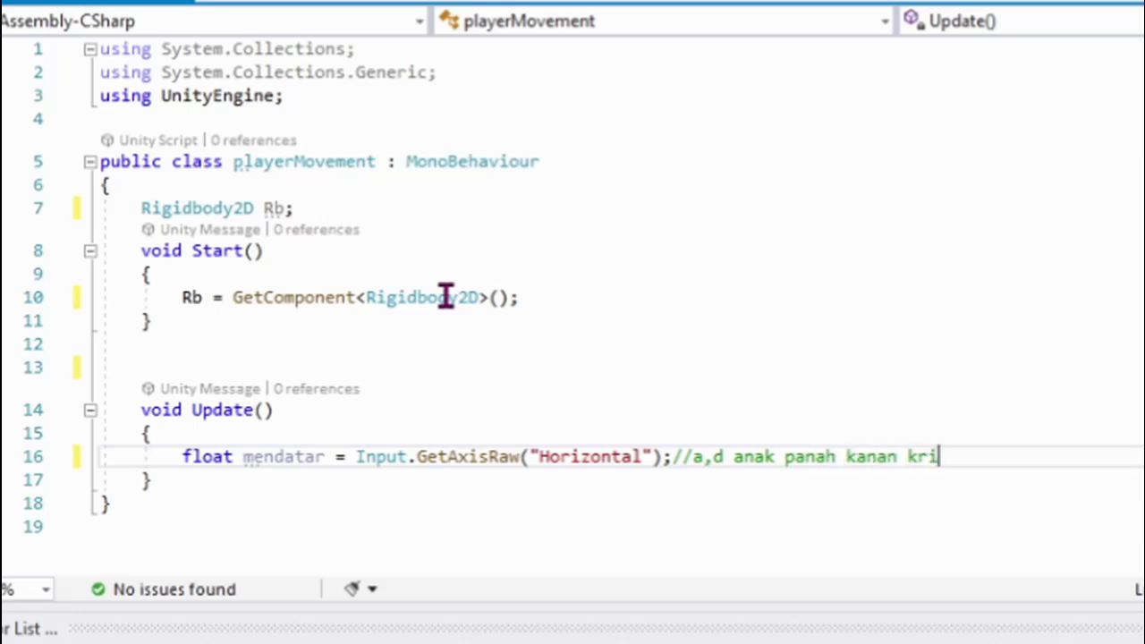
key("BackSpace")
key("BackSpace")
type("iri")
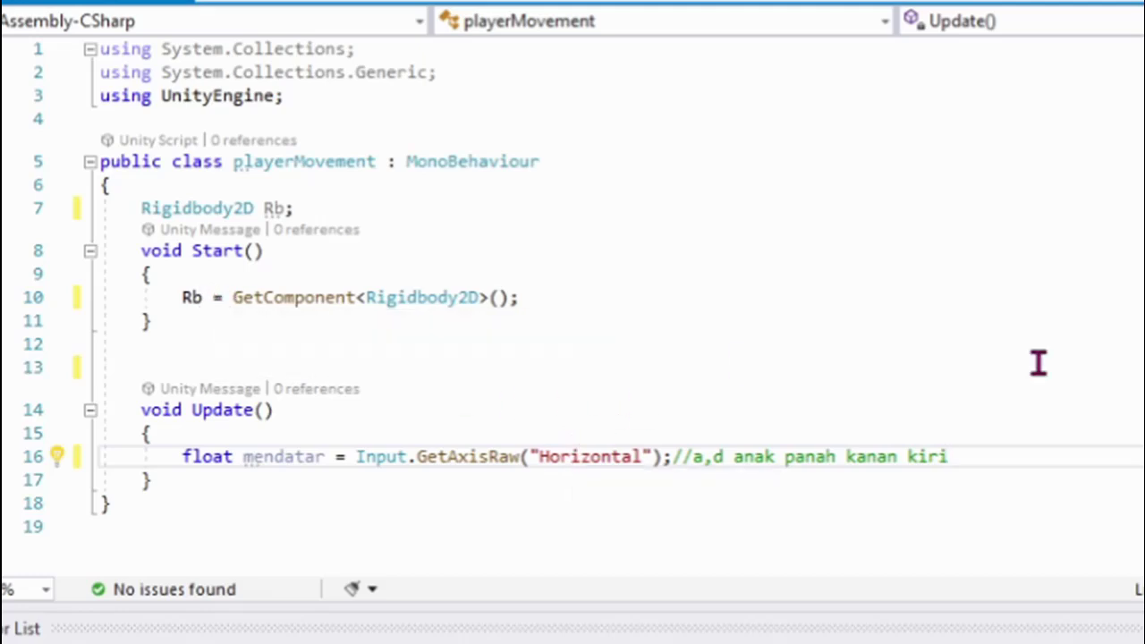
key("Return")
type("Rb")
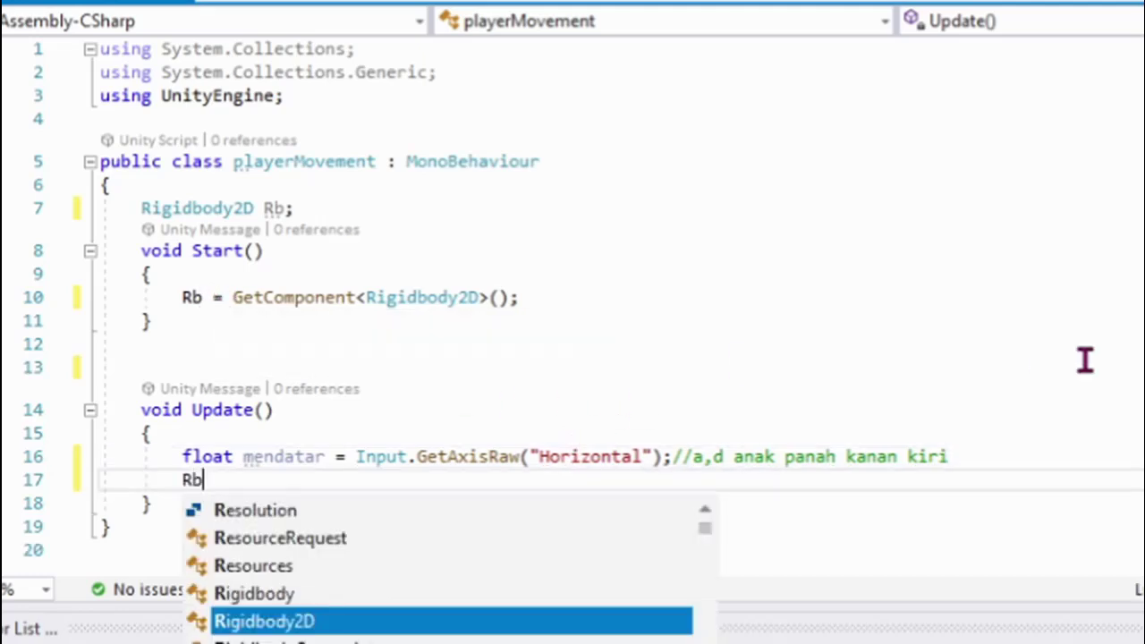
type(".v")
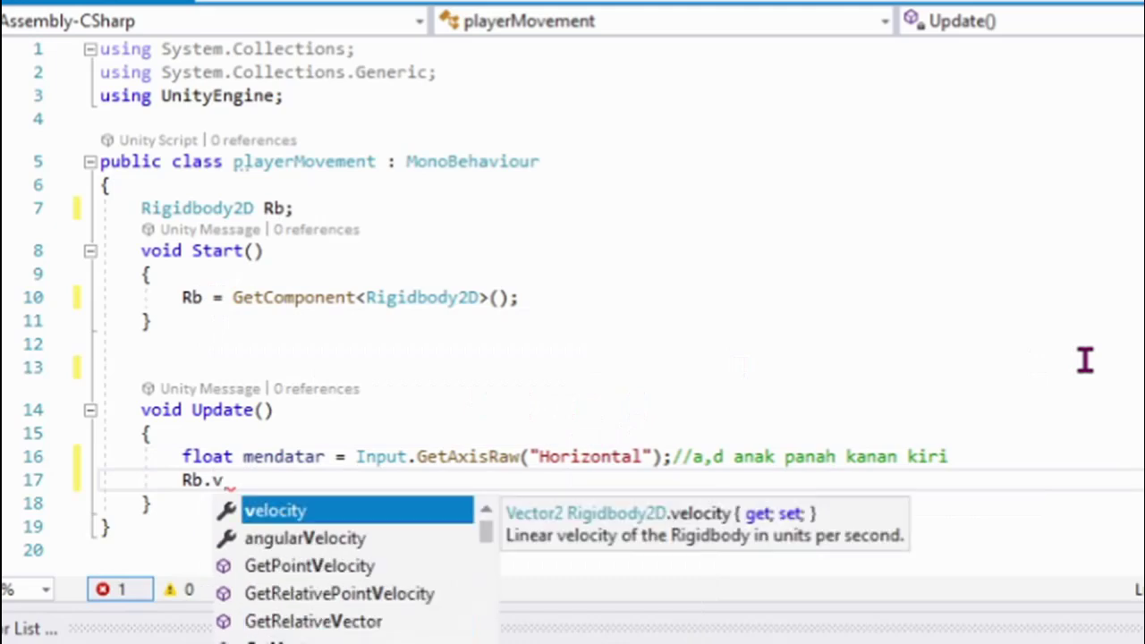
Step: Set Rb.velocity = new Vector2(x,y) as a placeholder in Update()
key("Tab")
type("= ")
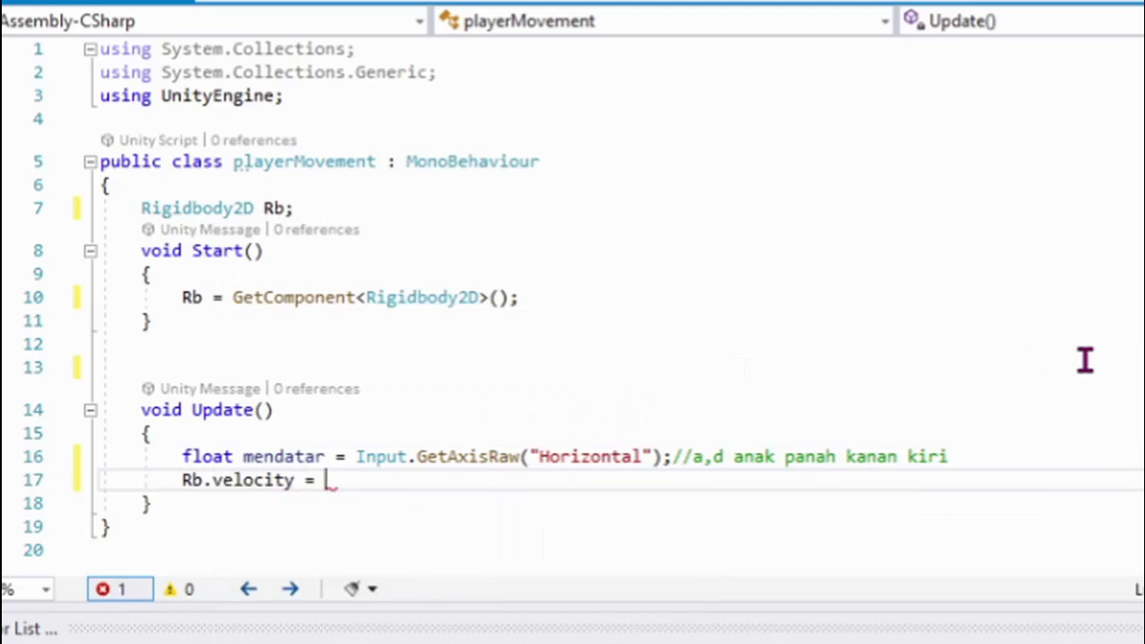
type("new")
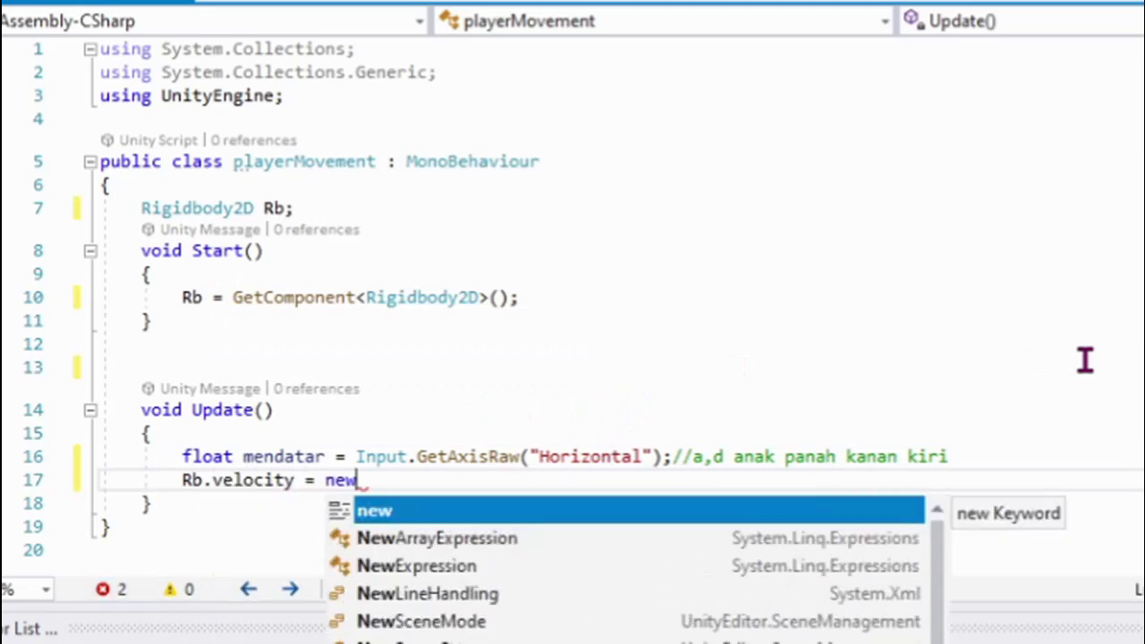
type(" V")
key("Tab")
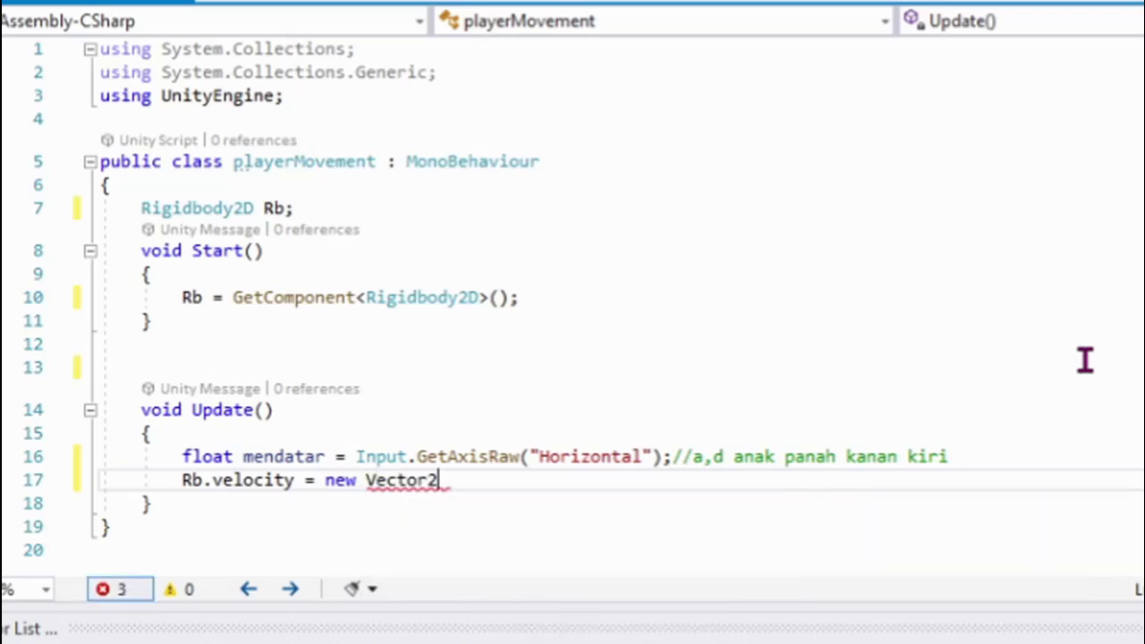
type("(")
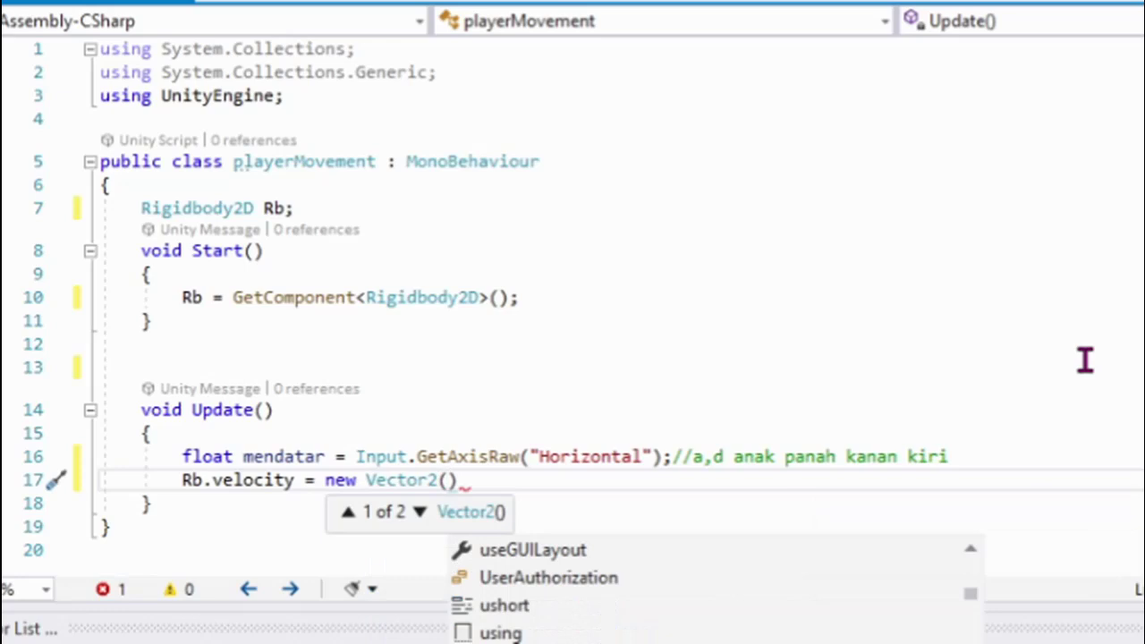
type("x,y")
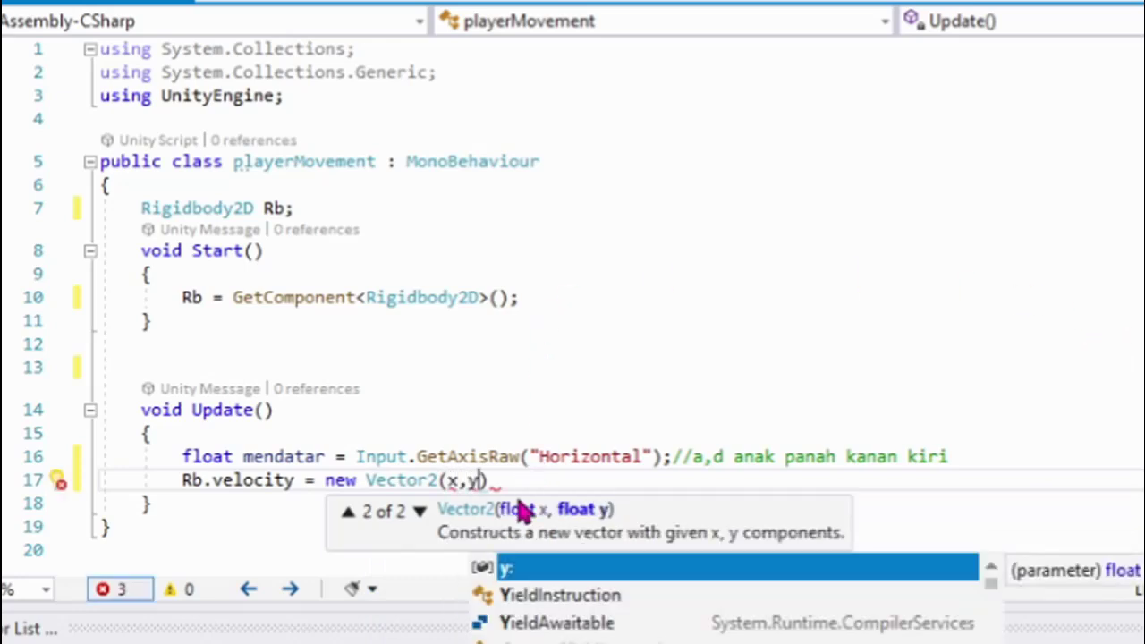
Step: Declare a public float ms field below the Rb declaration
left_click(393, 215)
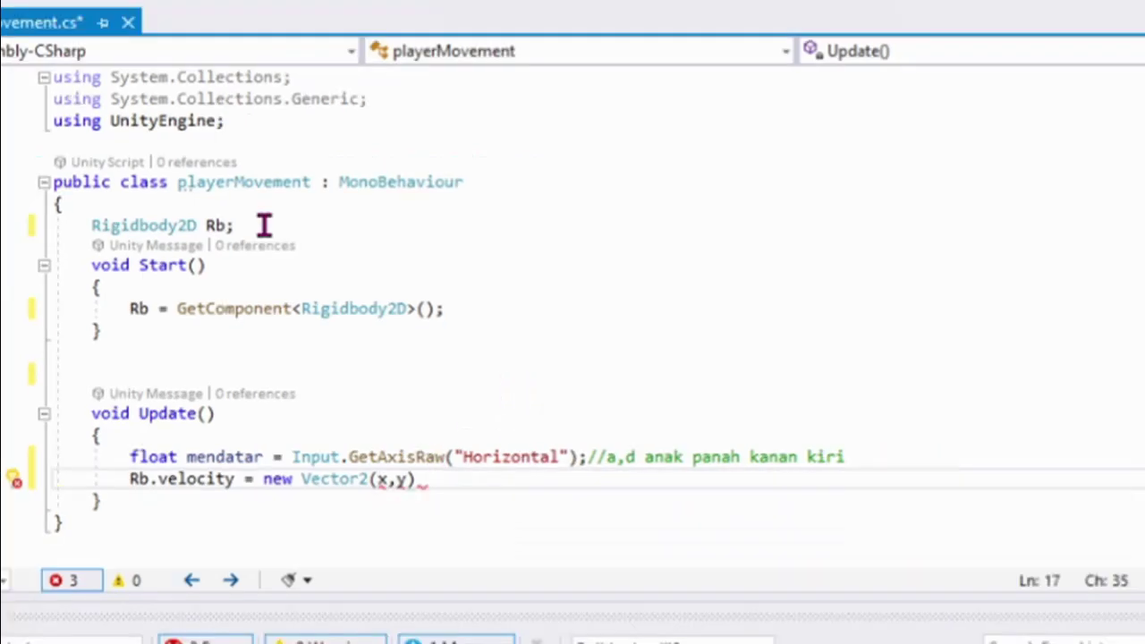
type("\\")
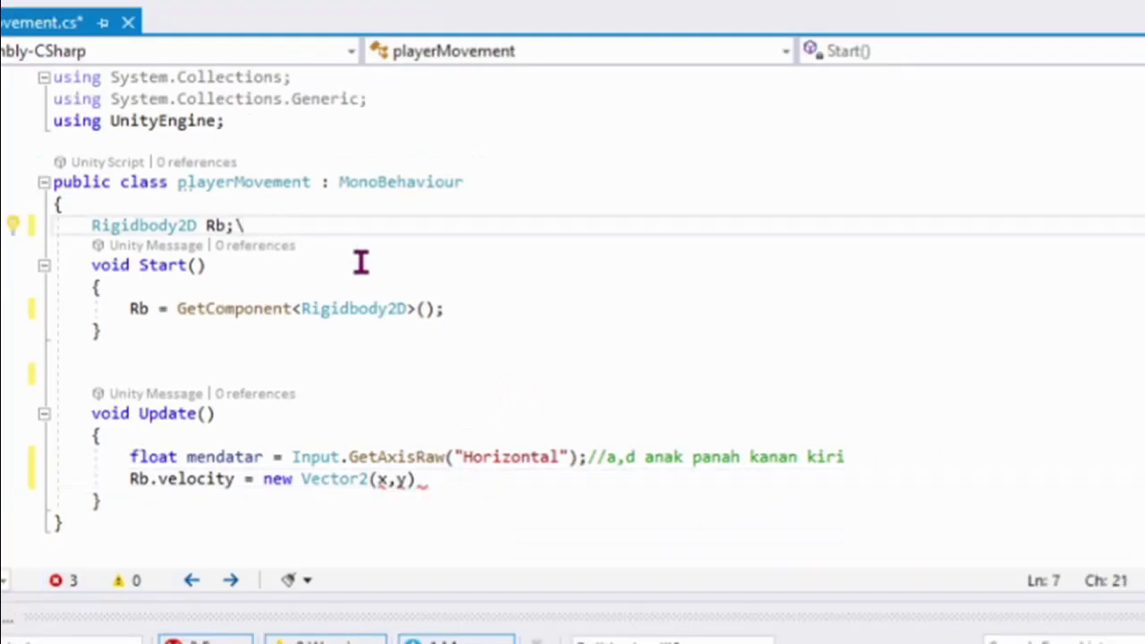
key("BackSpace")
key("Return")
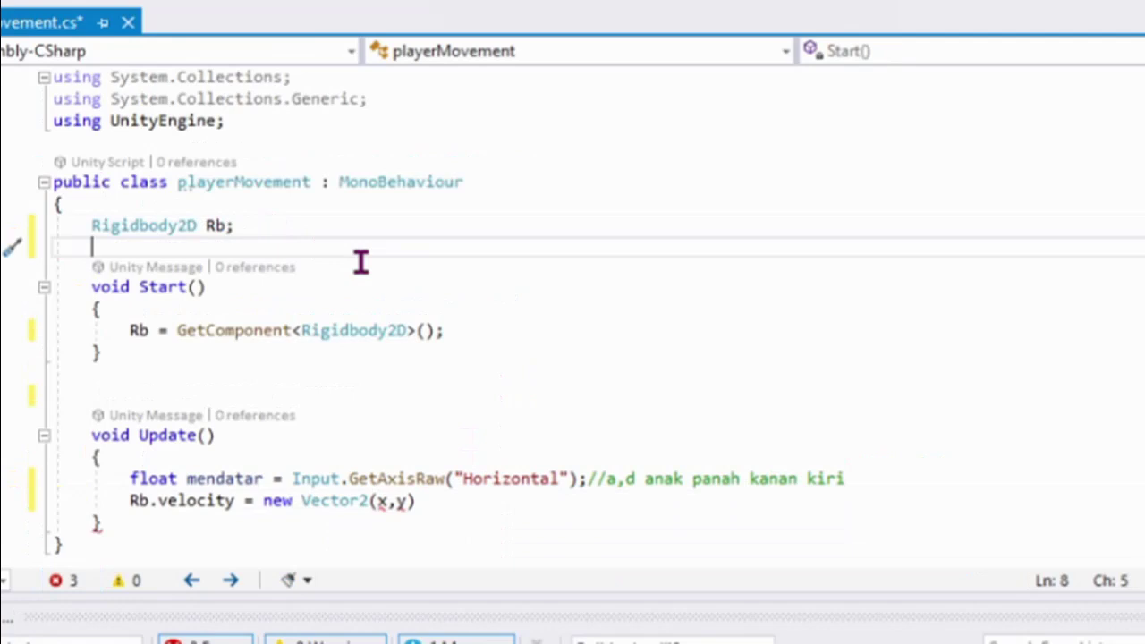
type("pu")
key("Tab")
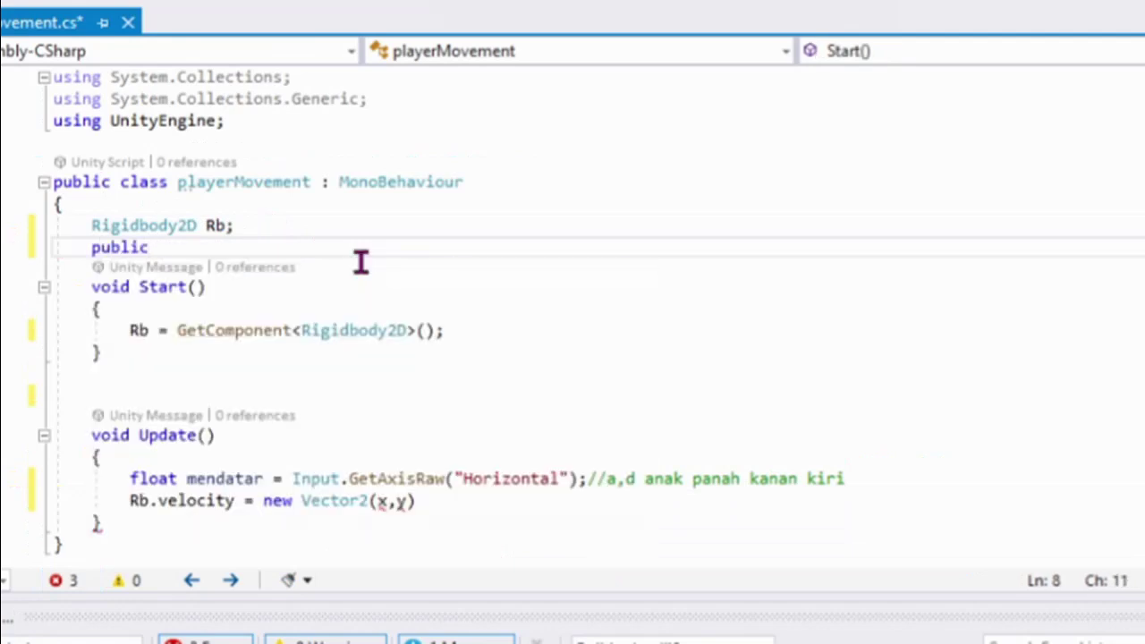
type(" flo")
key("Tab")
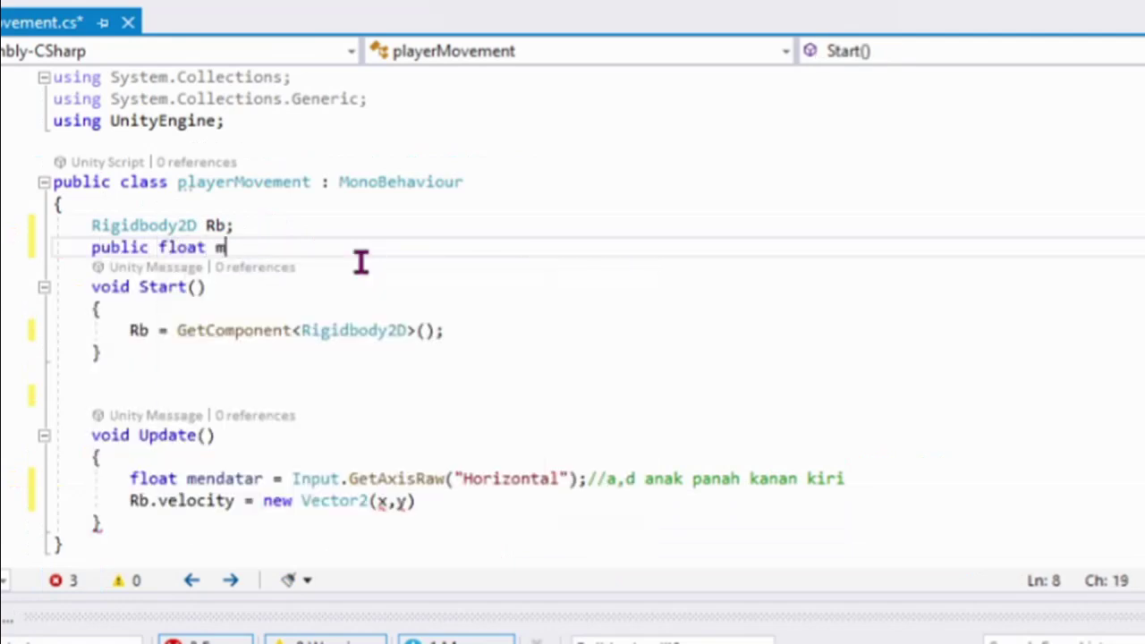
type("s;")
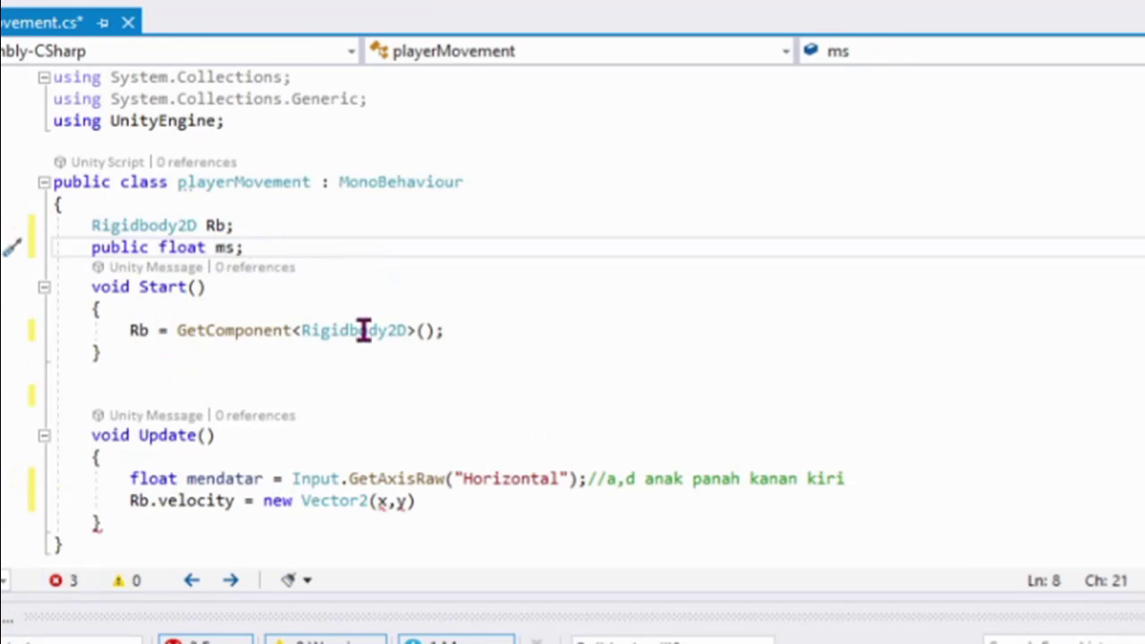
Step: Replace the x argument with ms*mendatar and initialize ms to 5
left_click(374, 501)
key("shift+Right")
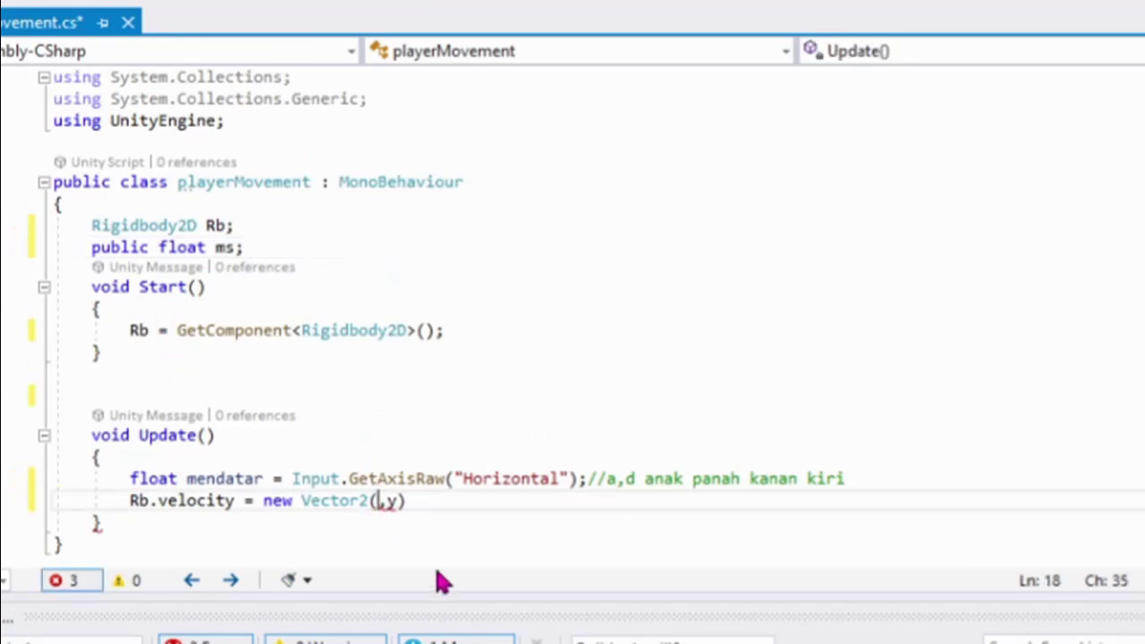
key("Delete")
type("ms")
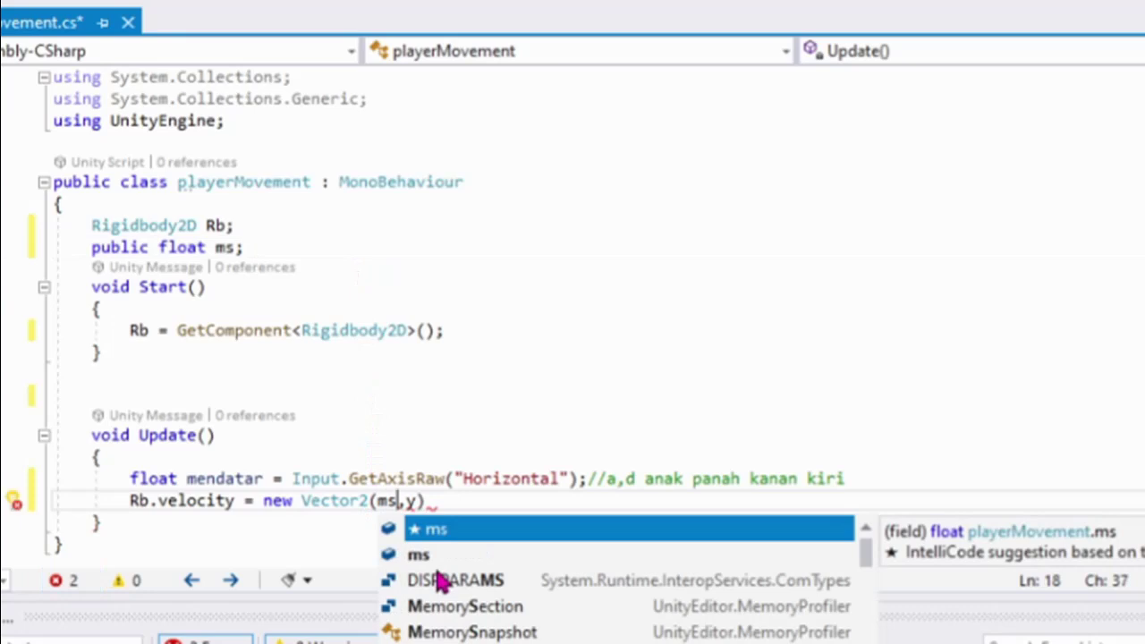
type("*")
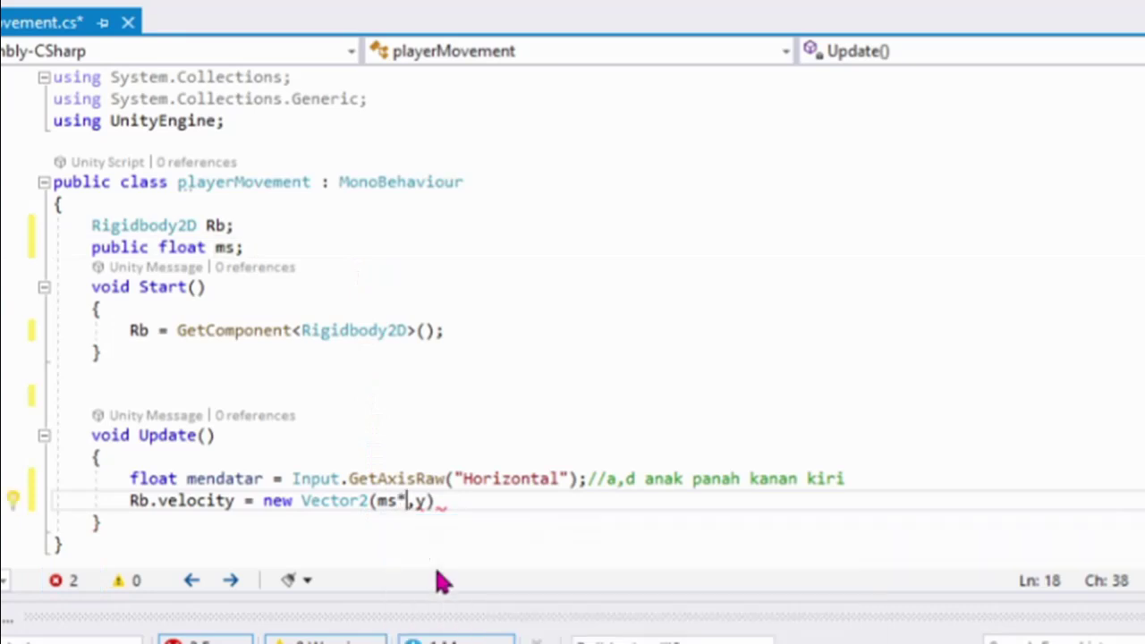
type("men")
key("Tab")
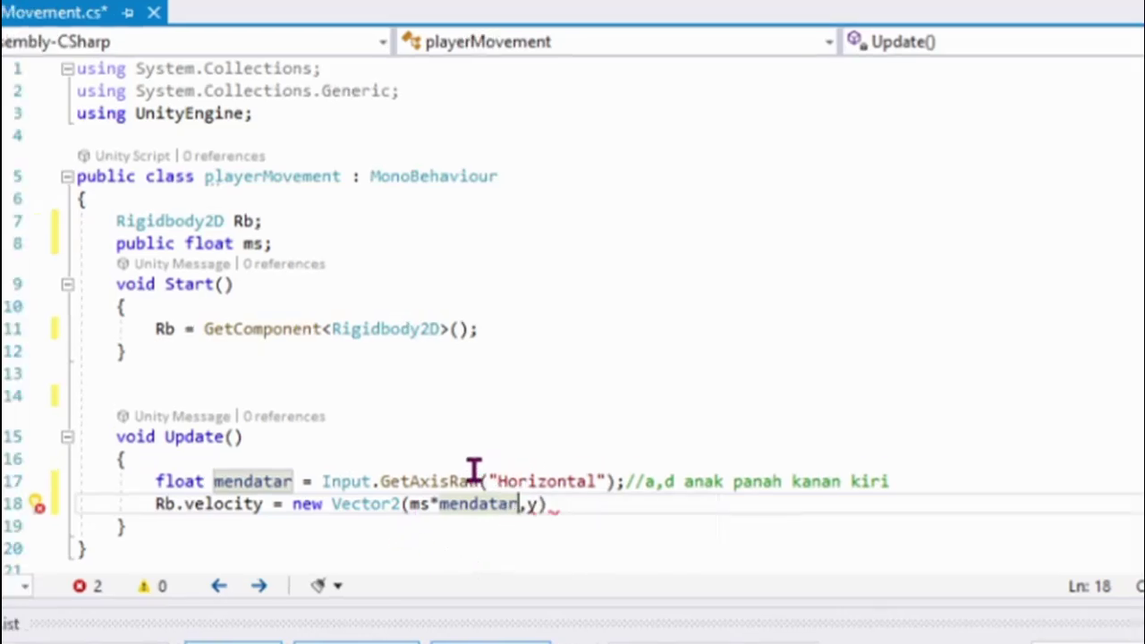
mouse_move(471, 480)
left_click(263, 243)
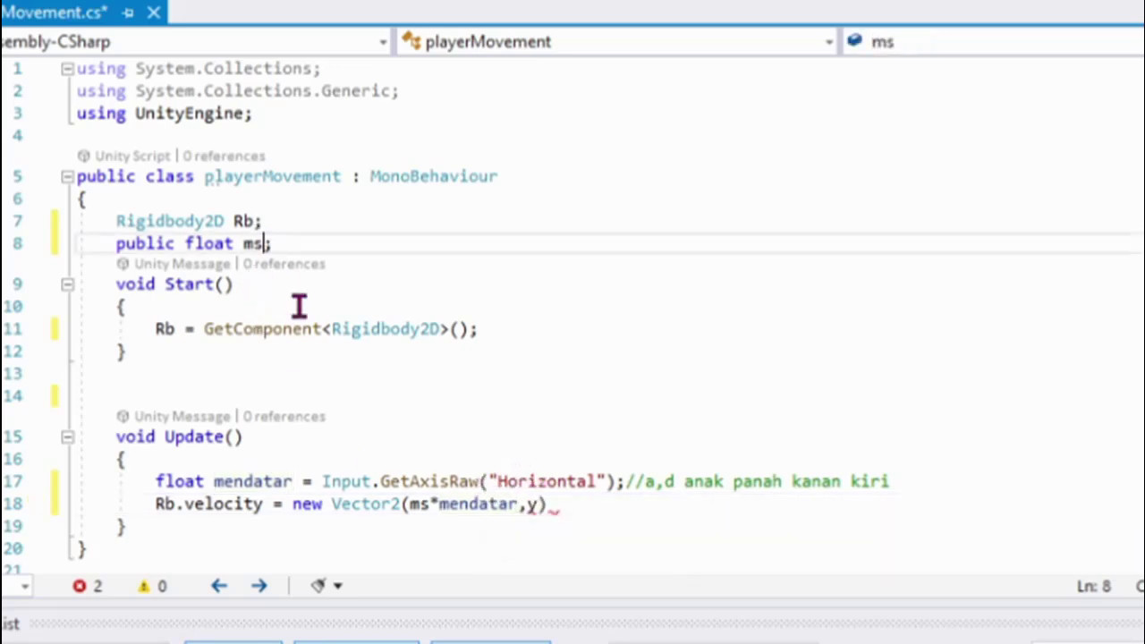
type("=5")
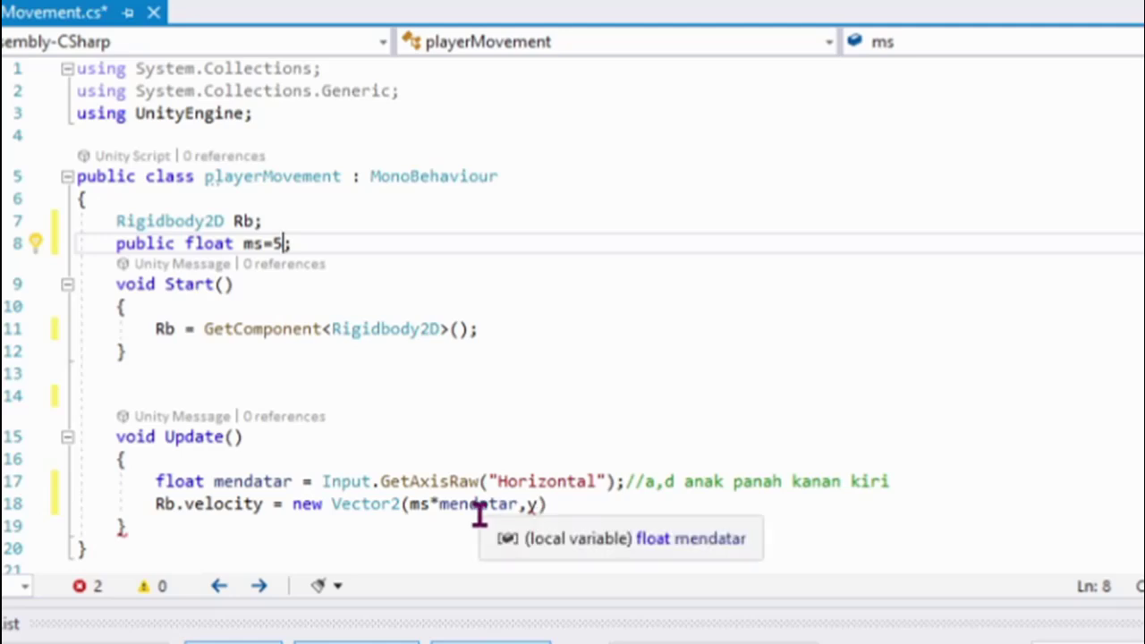
Step: Replace the y argument with Rb.velocity.y, completing Rb.velocity = new Vector2(ms*mendatar, Rb.velocity.y);
left_click(535, 505)
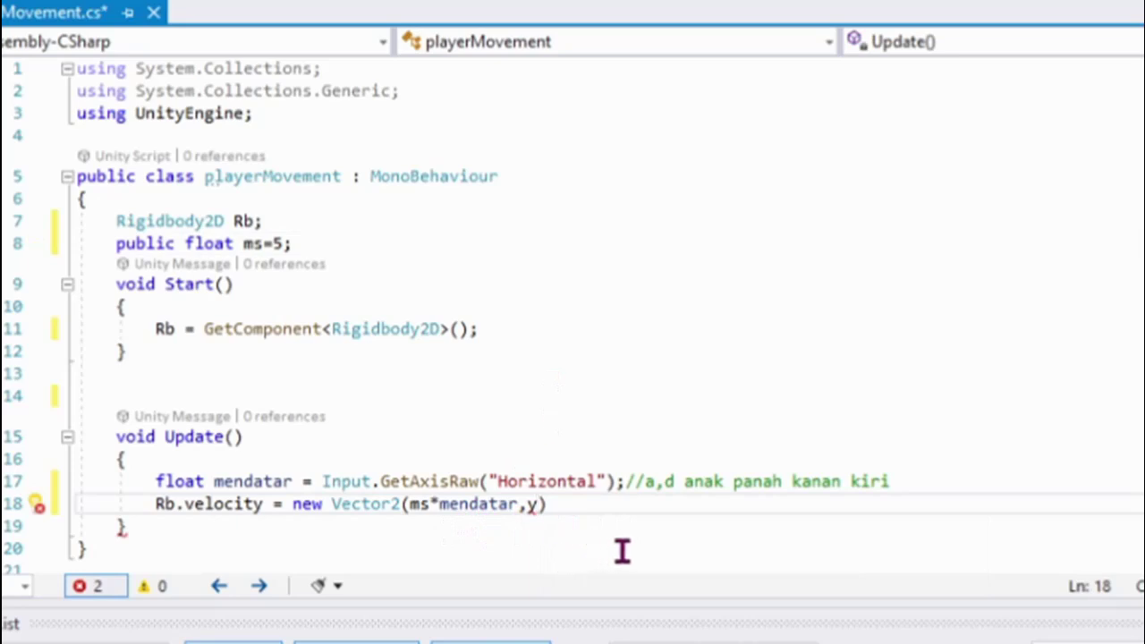
key("BackSpace")
type("R")
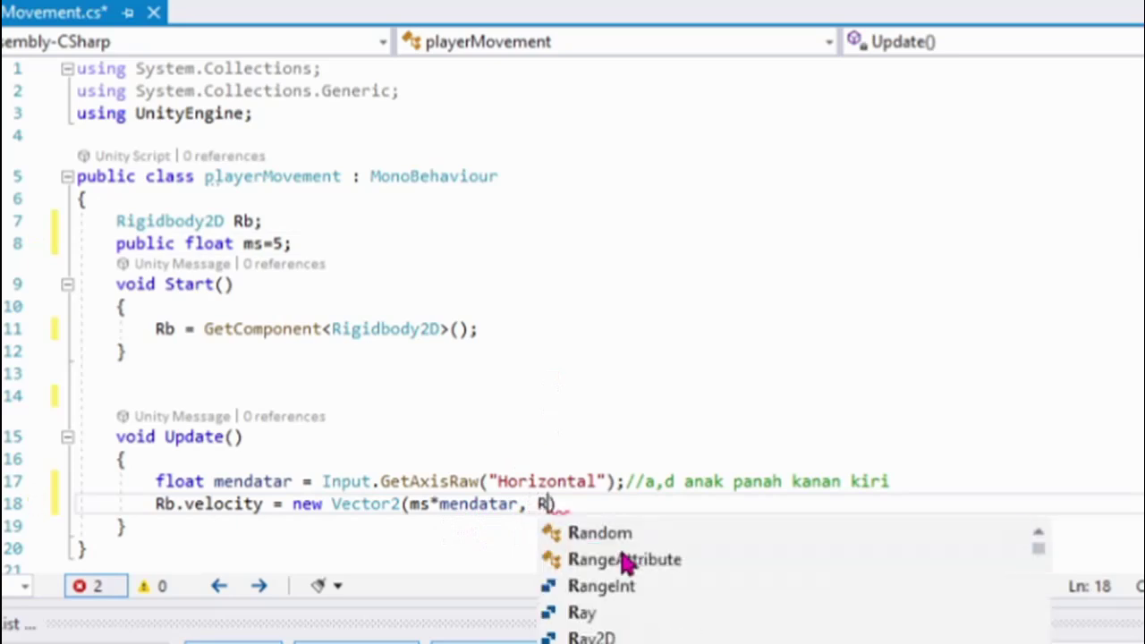
type("b")
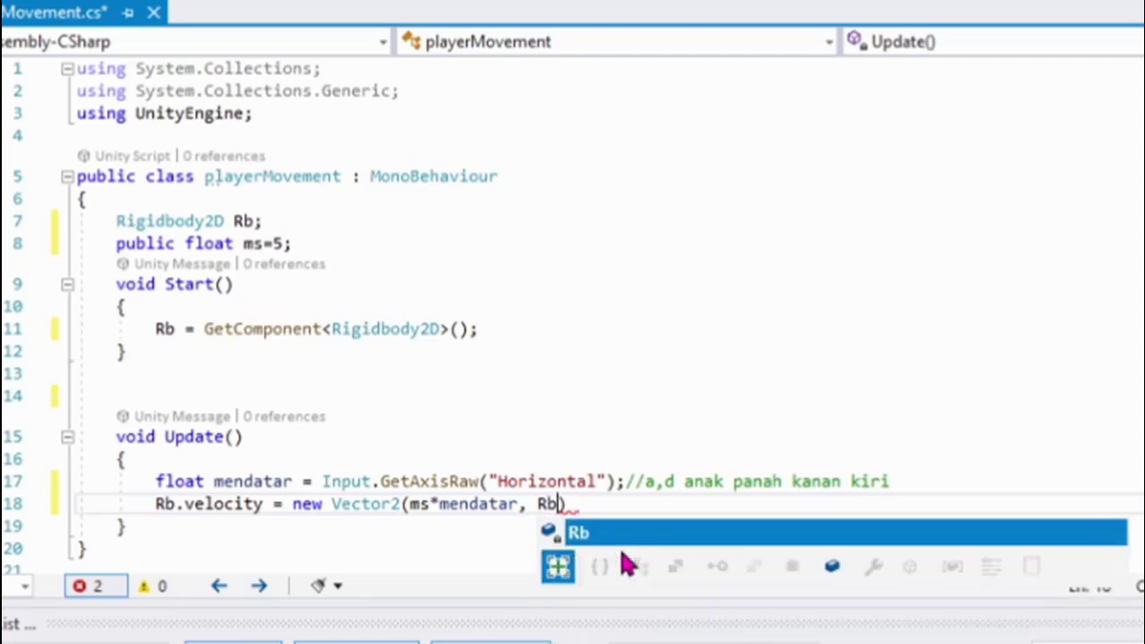
type(".")
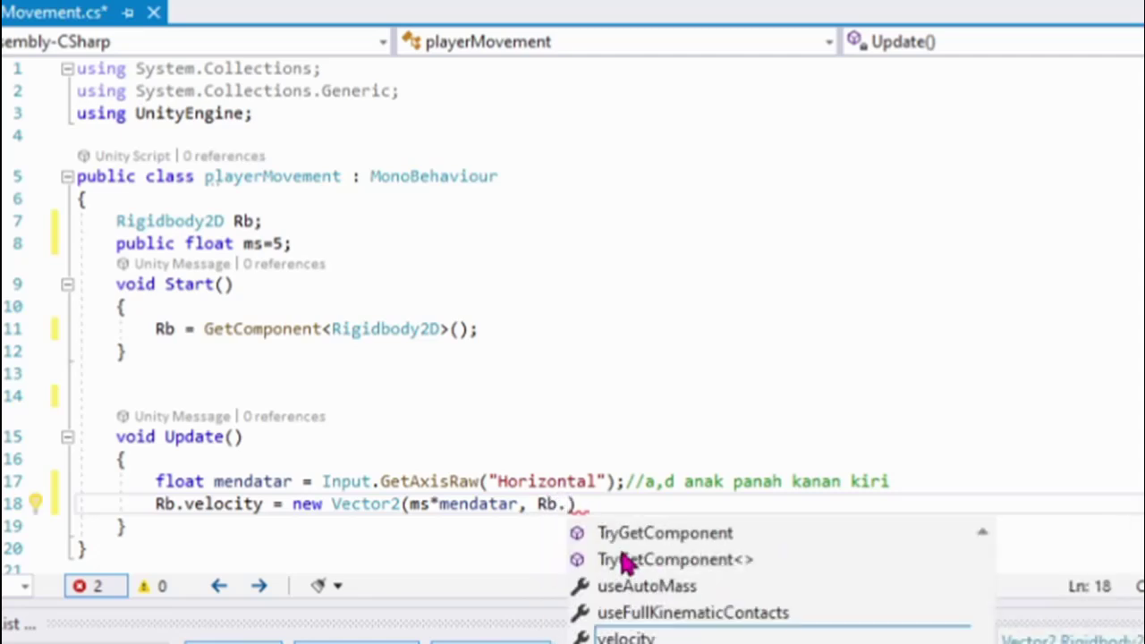
type("v")
key("Tab")
type(".")
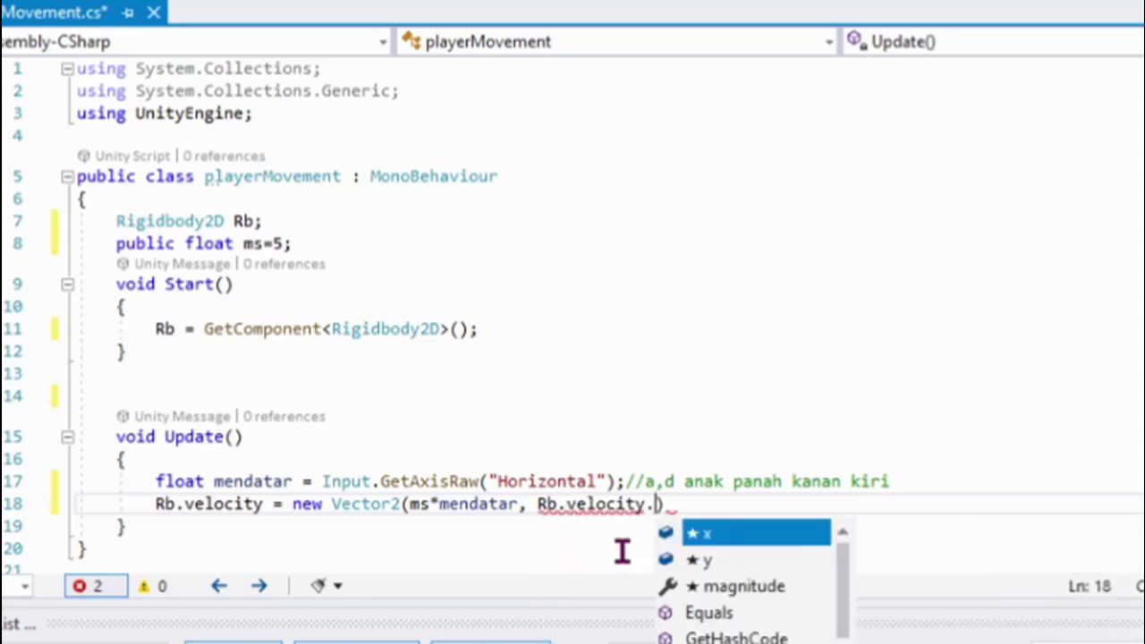
type("y)")
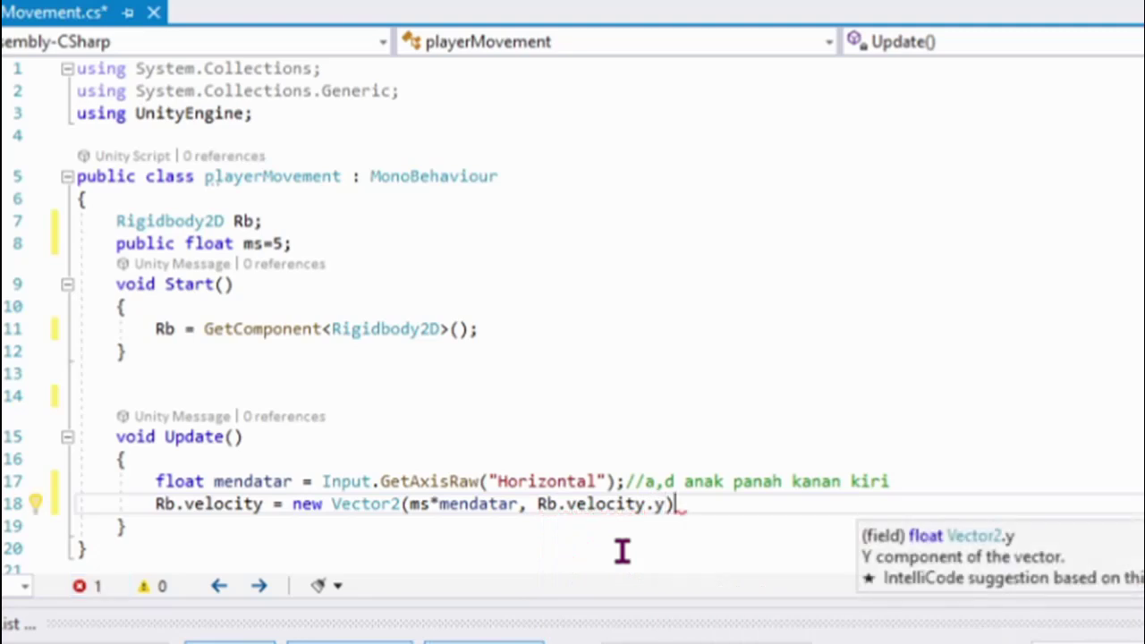
type(";")
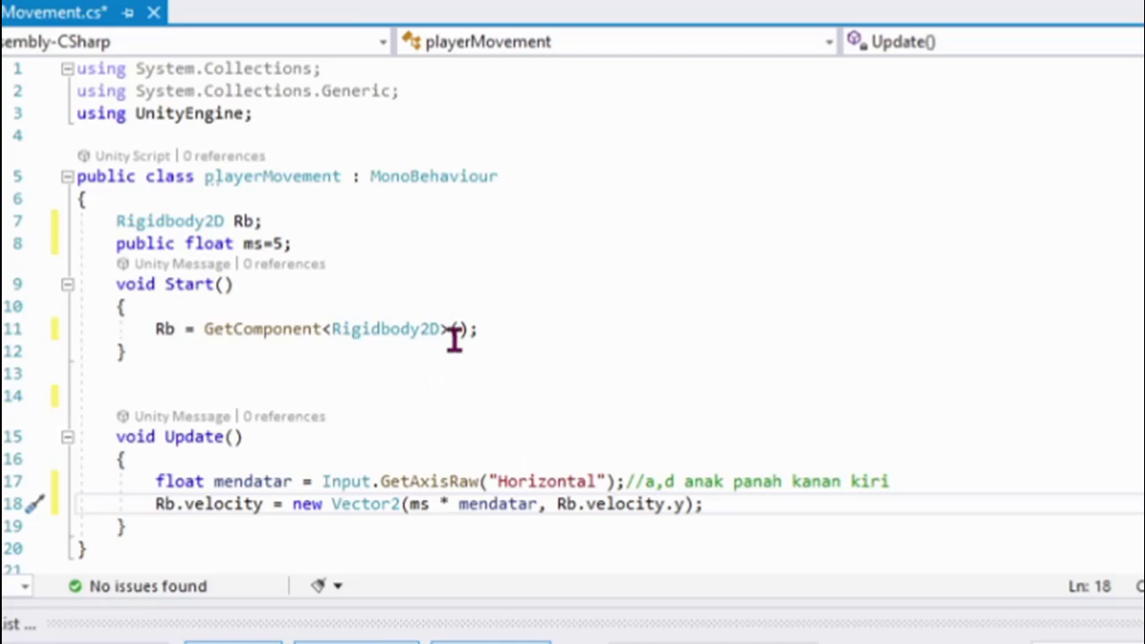
mouse_move(456, 339)
Step: Save playerMovement and start play mode in Unity
key("ctrl+s")
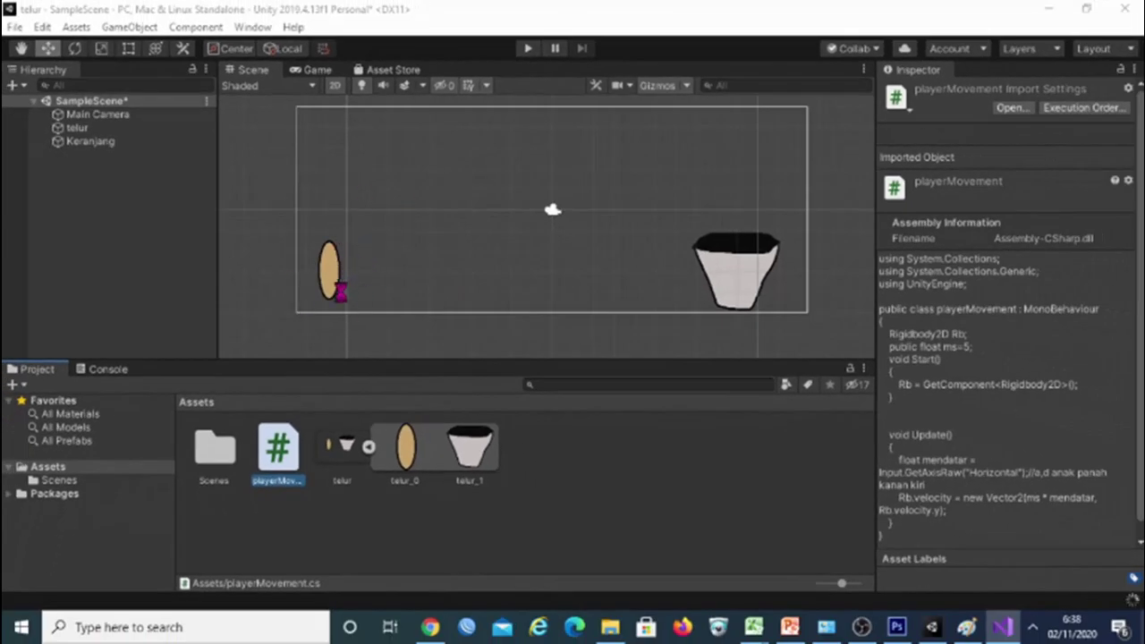
left_click(528, 49)
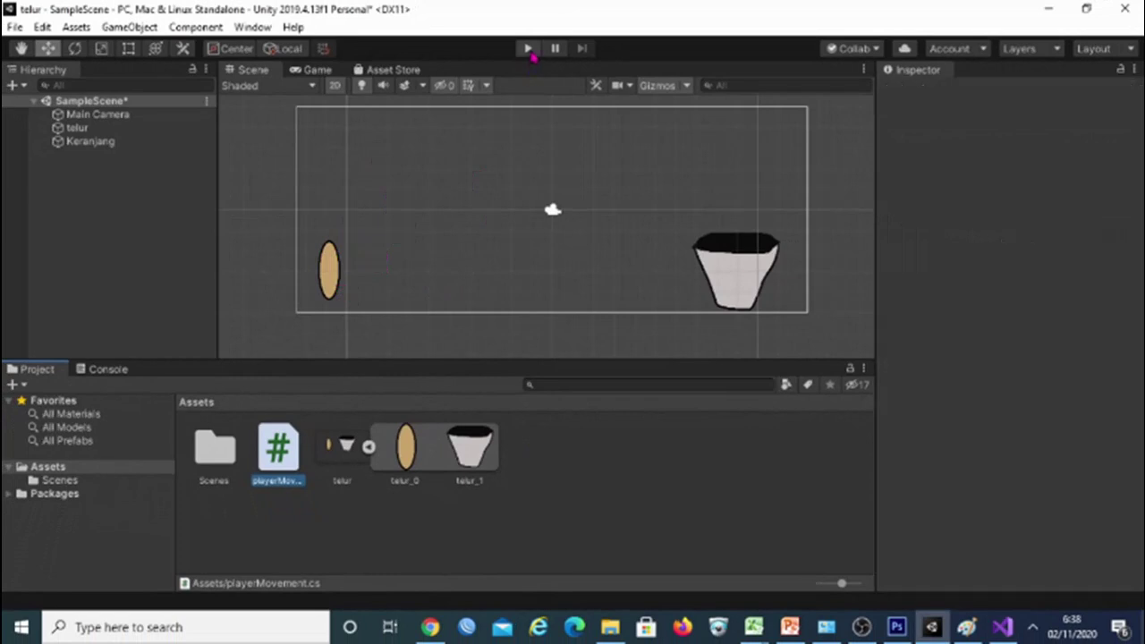
left_click(529, 51)
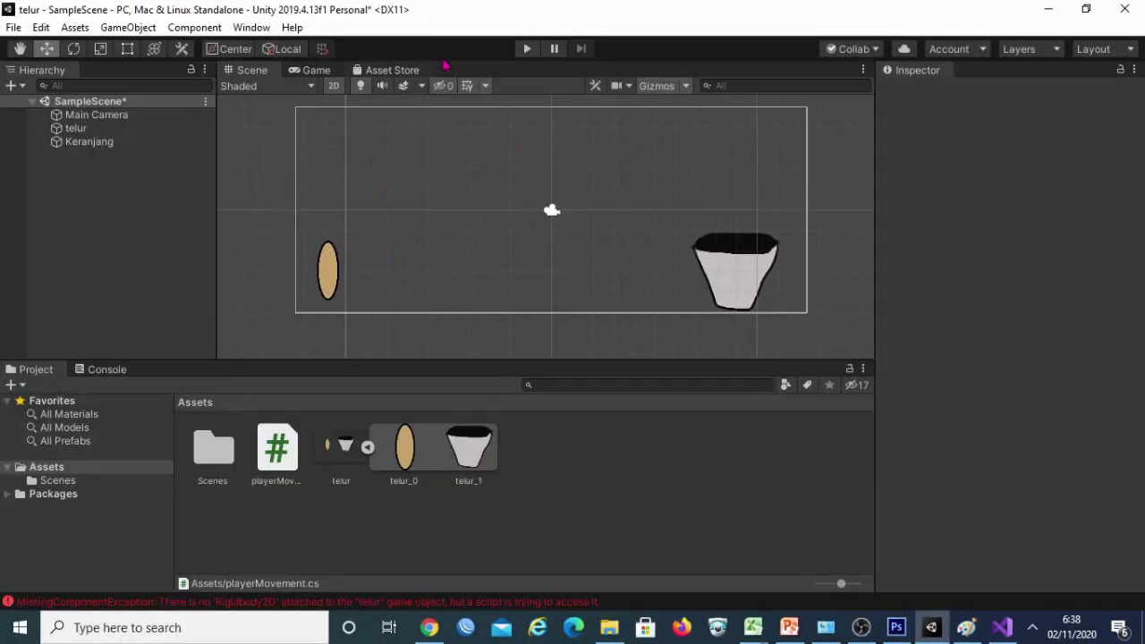
left_click(527, 49)
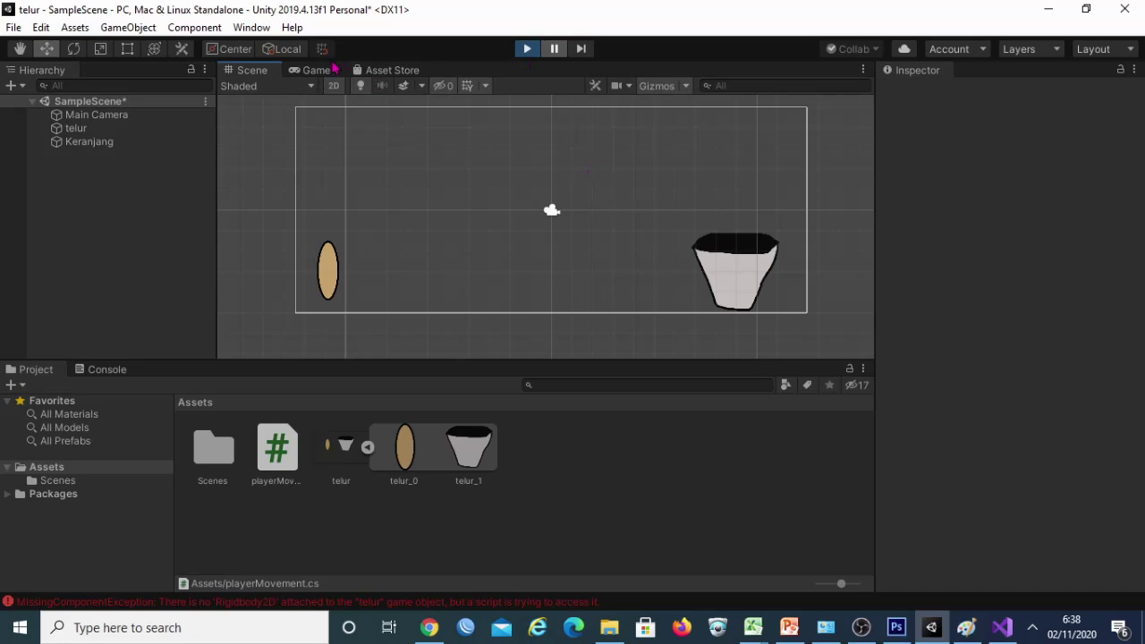
Step: Watch the run in the Game view, then stop play mode and return to the Scene view
left_click(322, 72)
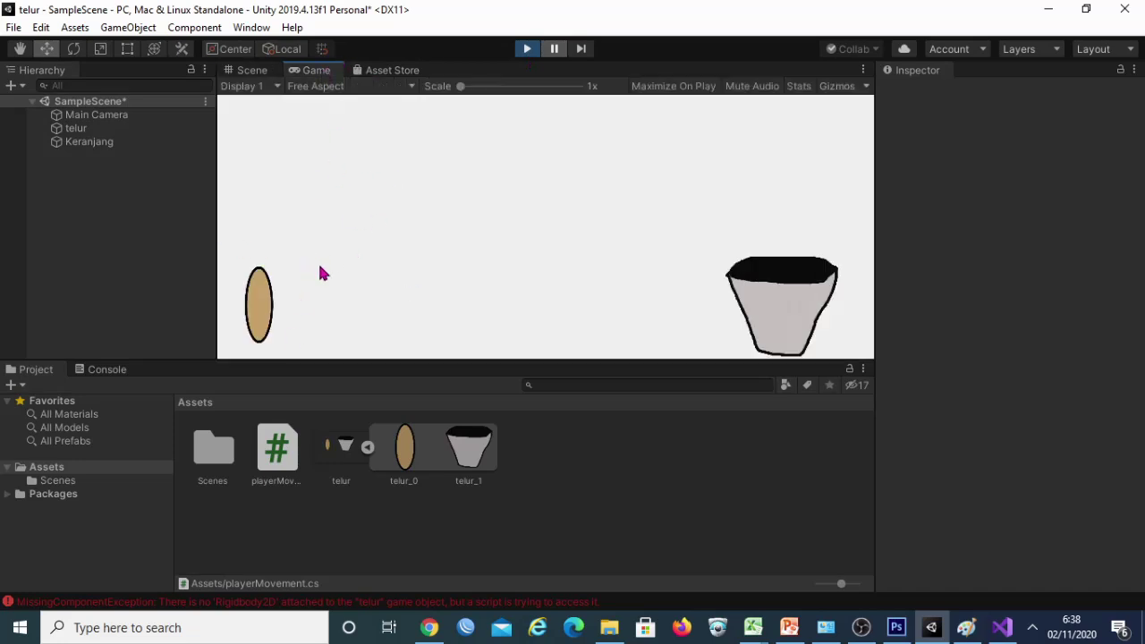
left_click(526, 48)
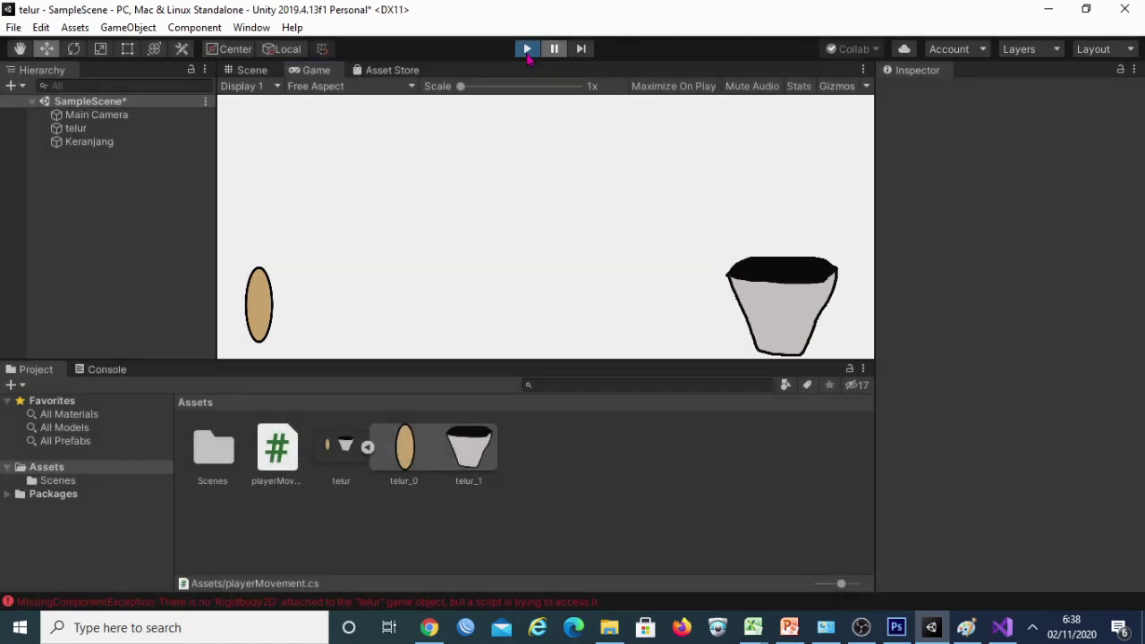
left_click(252, 70)
left_click(321, 302)
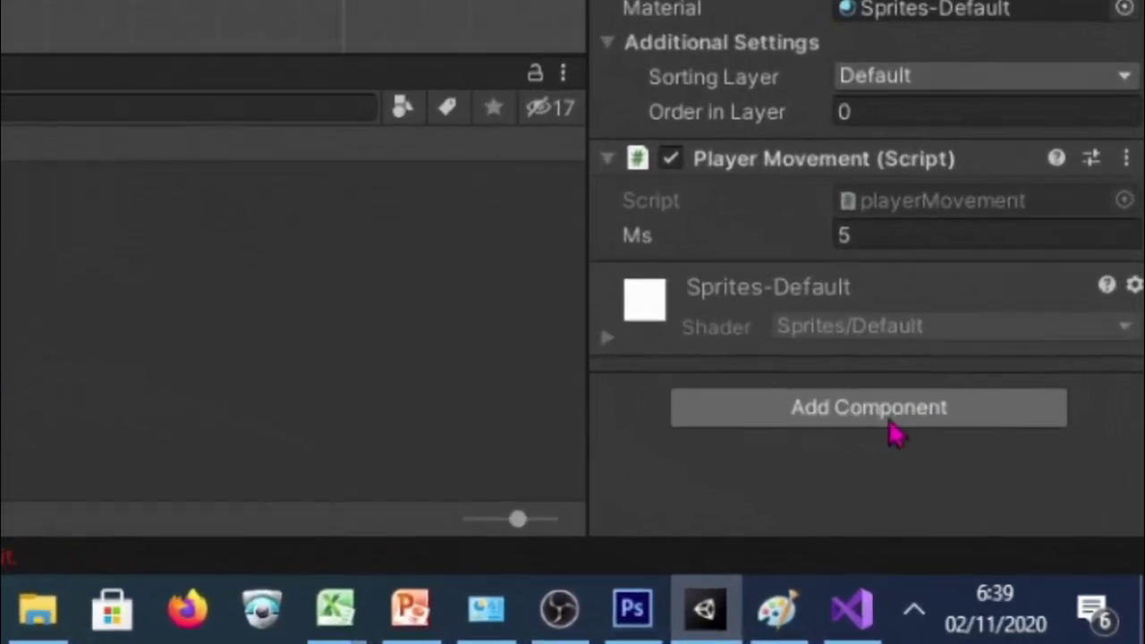
Step: Add a Rigidbody 2D to the telur egg, then test-play and stop the run
left_click(895, 434)
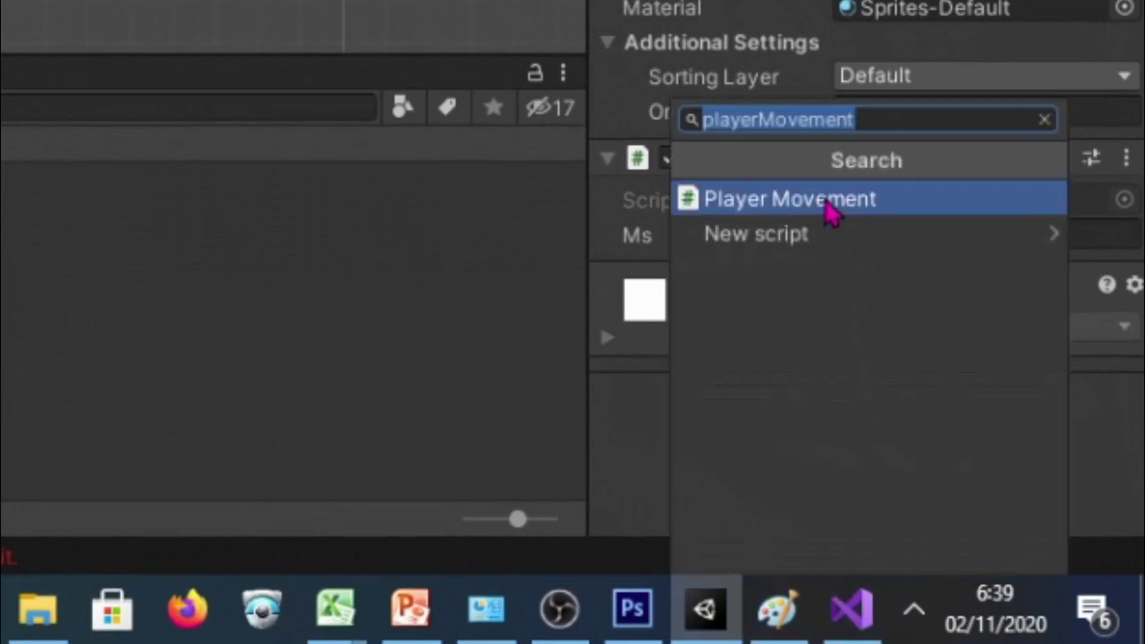
type("r")
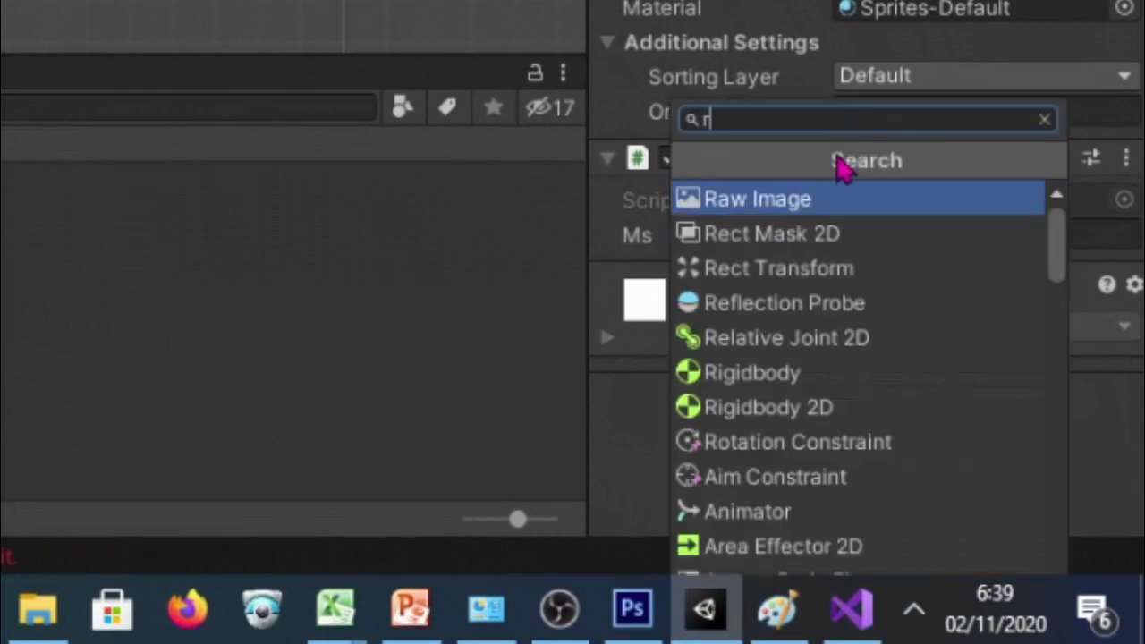
type("ig")
left_click(813, 234)
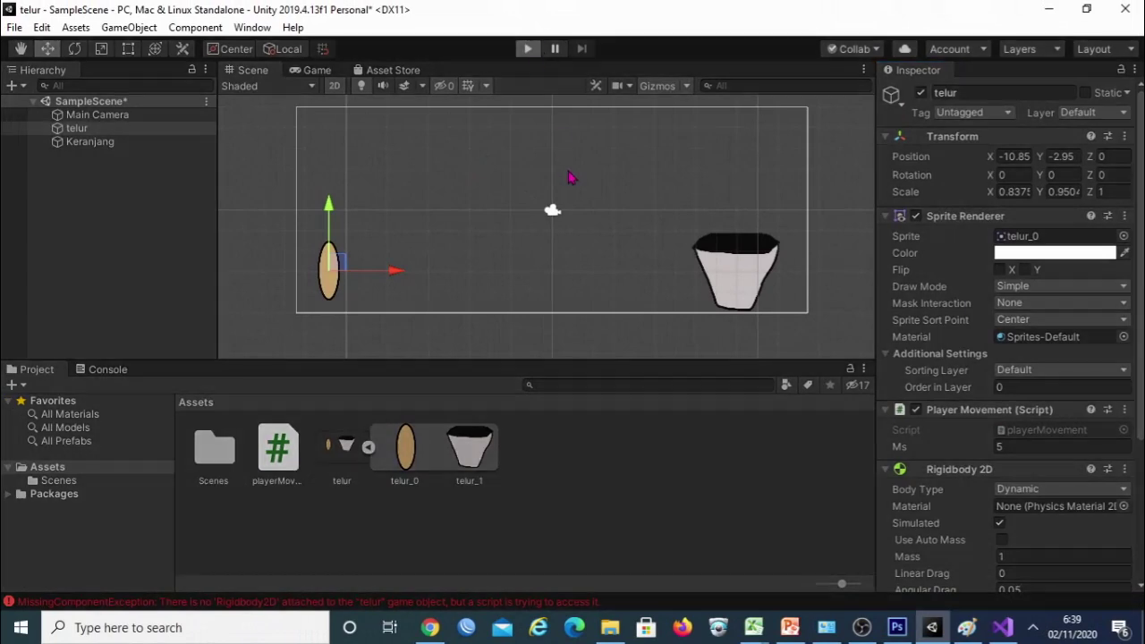
key("ctrl+p")
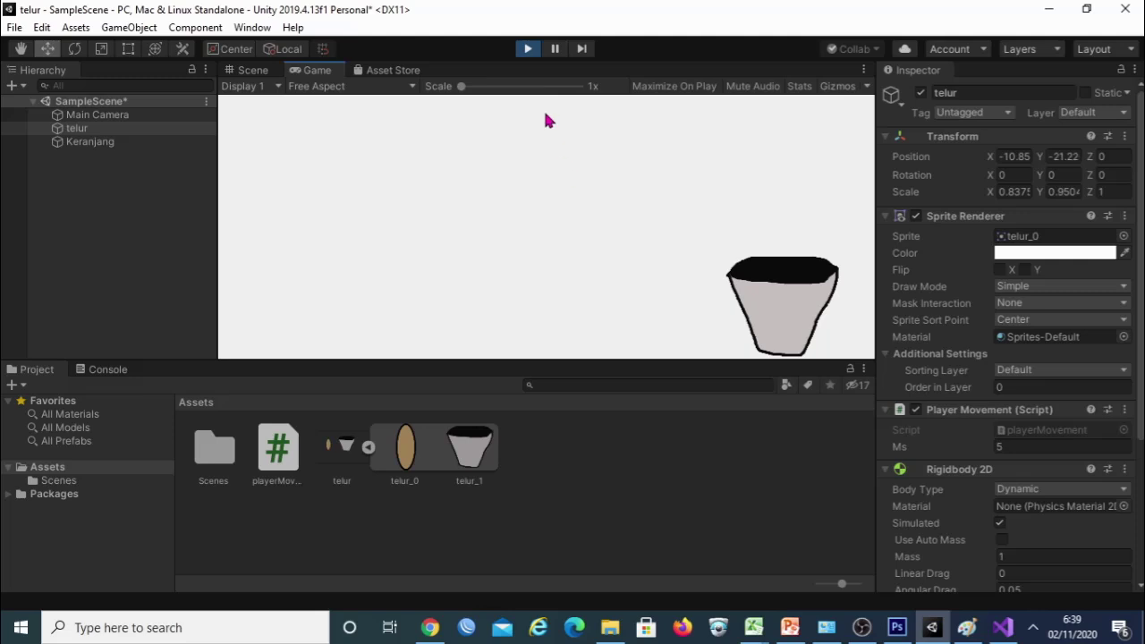
left_click(528, 50)
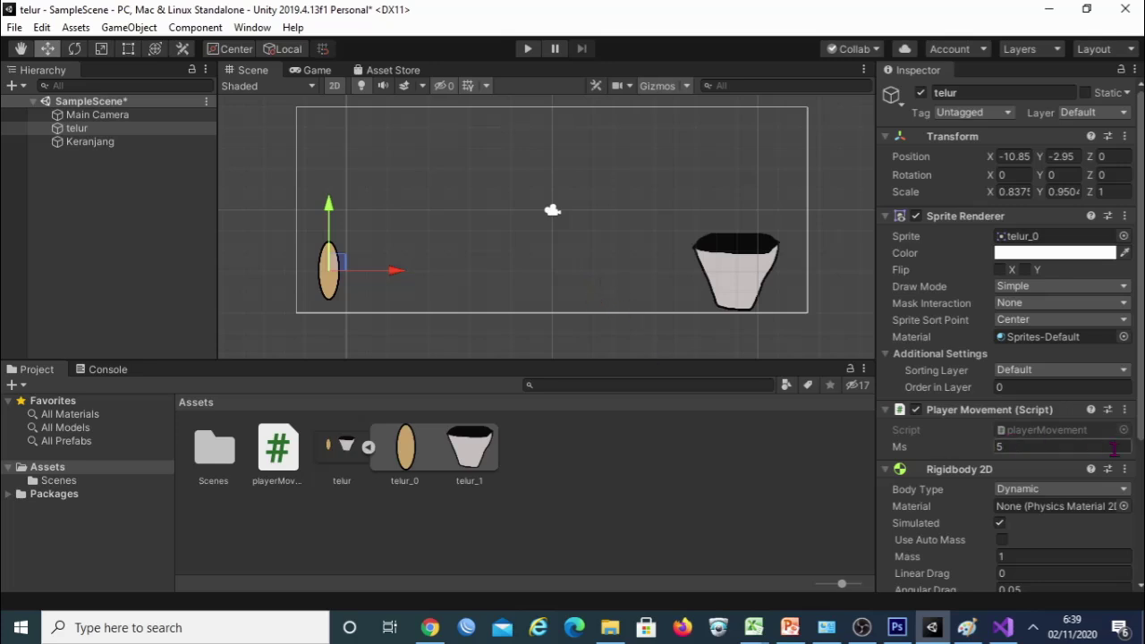
Step: Set the egg's Rigidbody 2D Gravity Scale to 0
scroll(1134, 517, "down", 3)
scroll(1134, 517, "down", 1)
type("0")
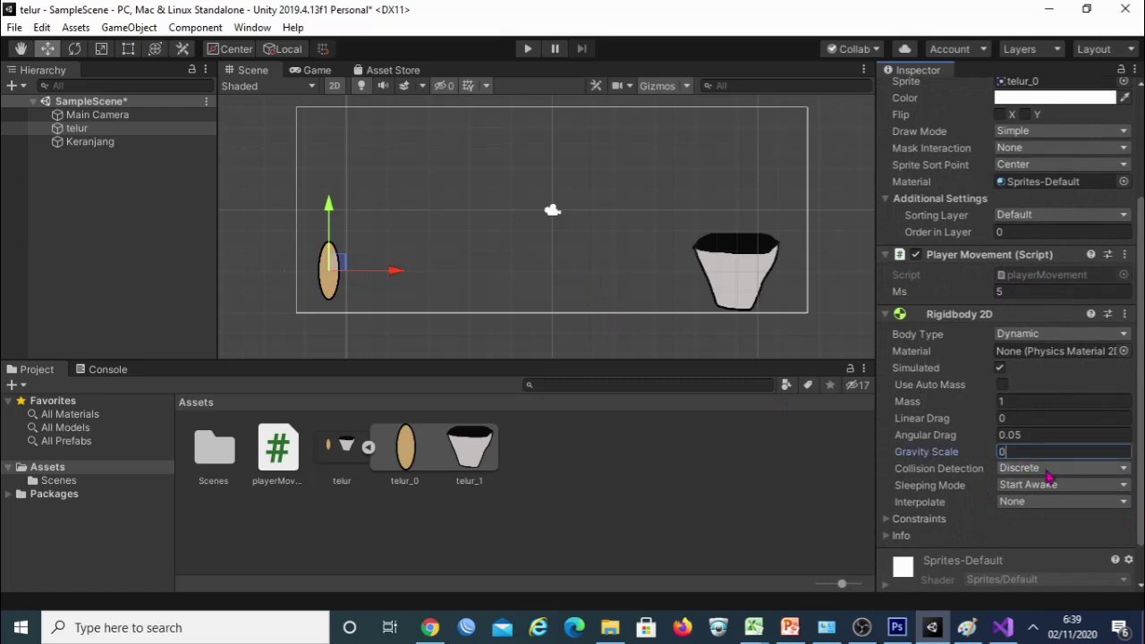
left_click(975, 416)
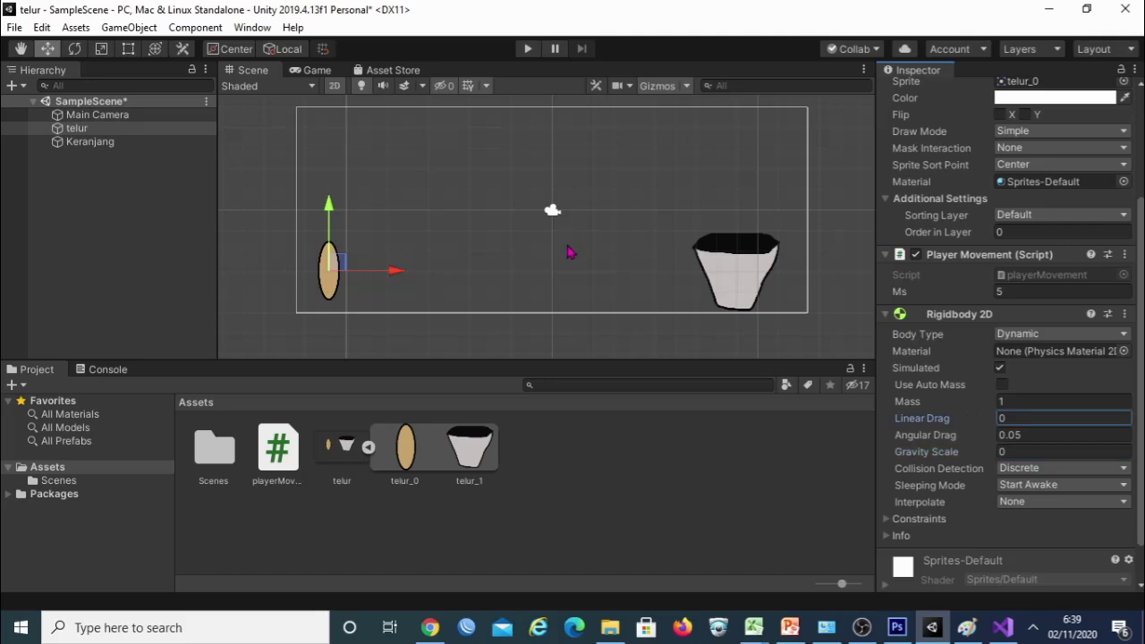
left_click(569, 253)
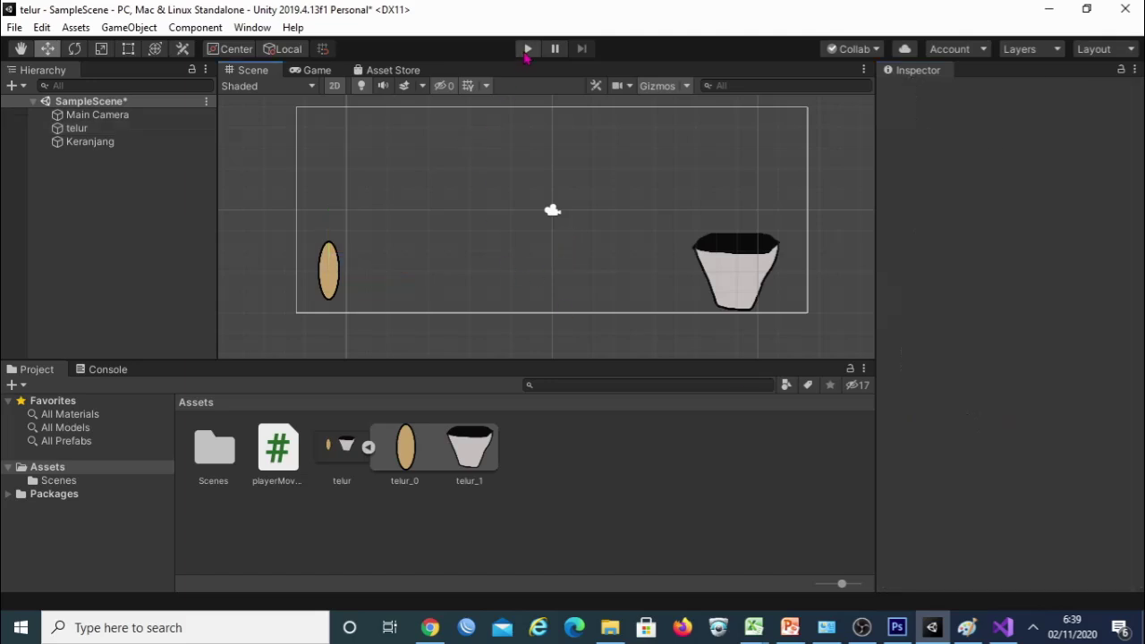
Step: Test-play the scene, steering the egg left and right with the arrow keys, then stop
left_click(527, 50)
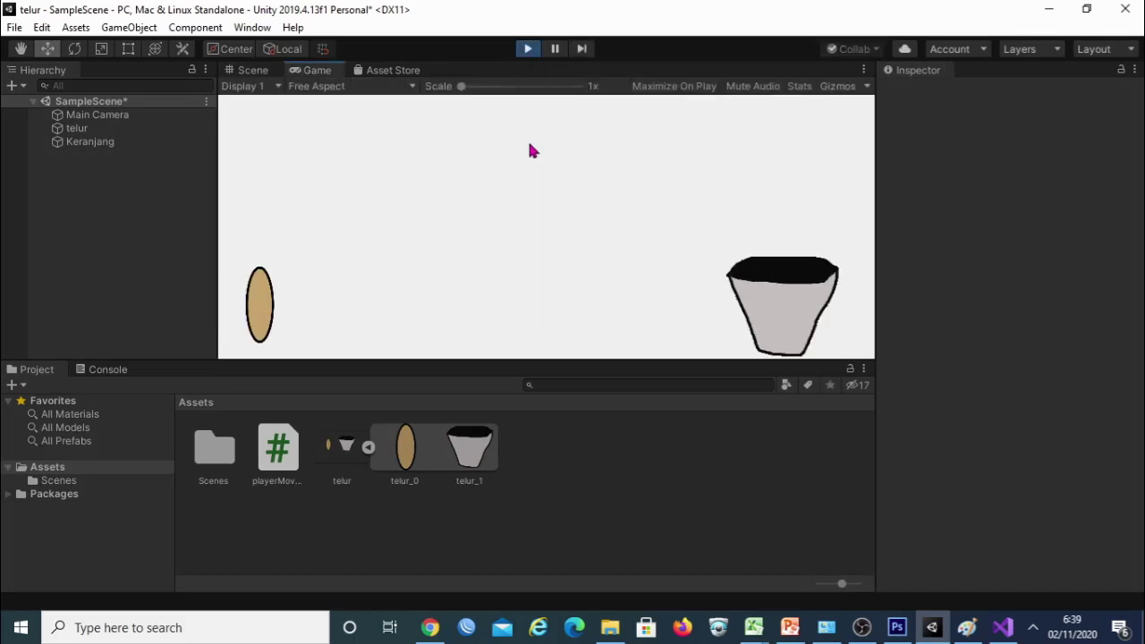
key("Right")
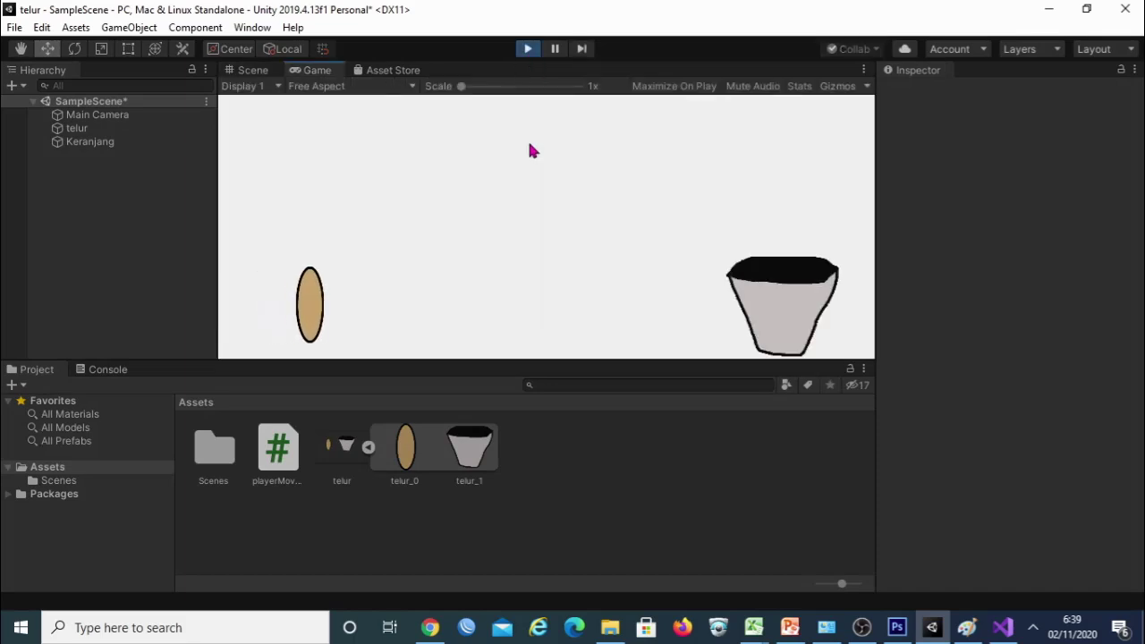
key("Left")
key("Right")
key("Left")
key("Right")
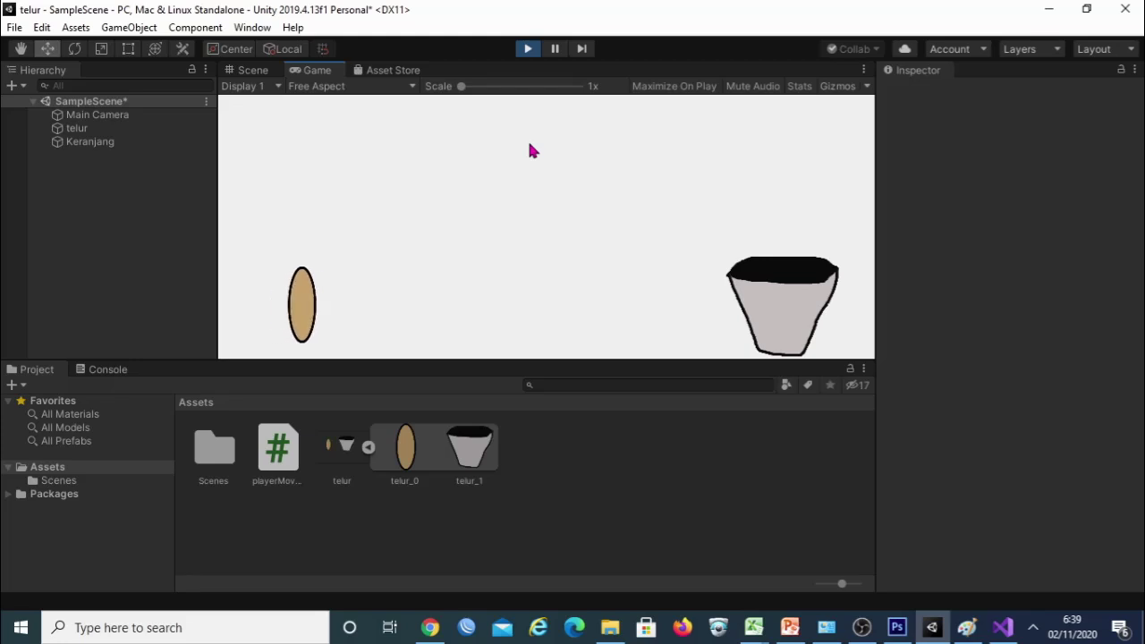
key("Right")
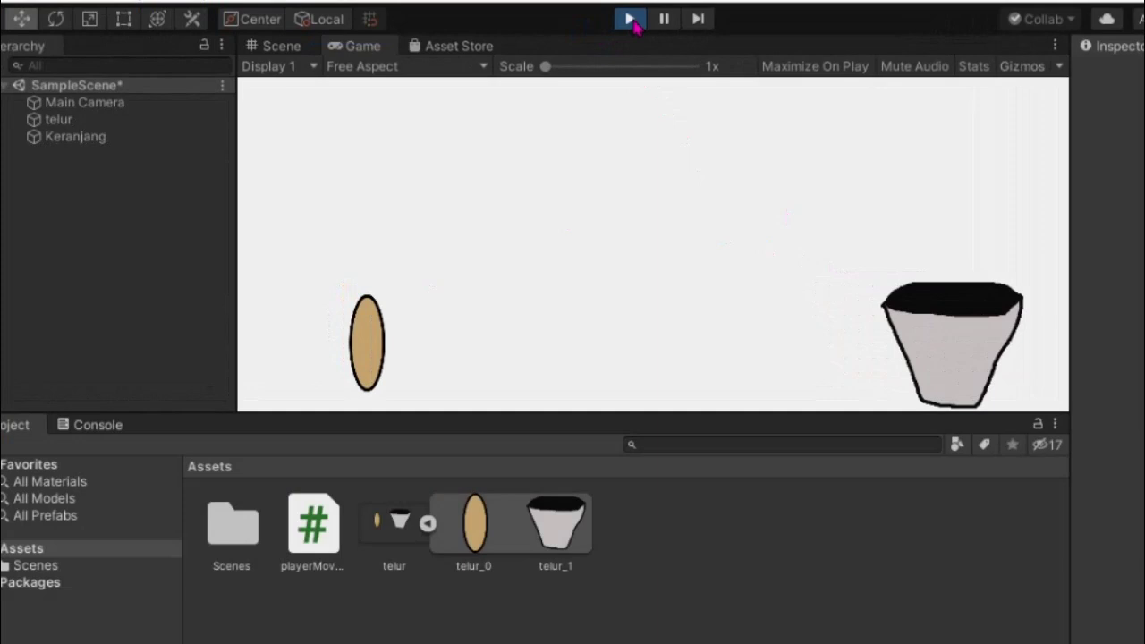
left_click(614, 24)
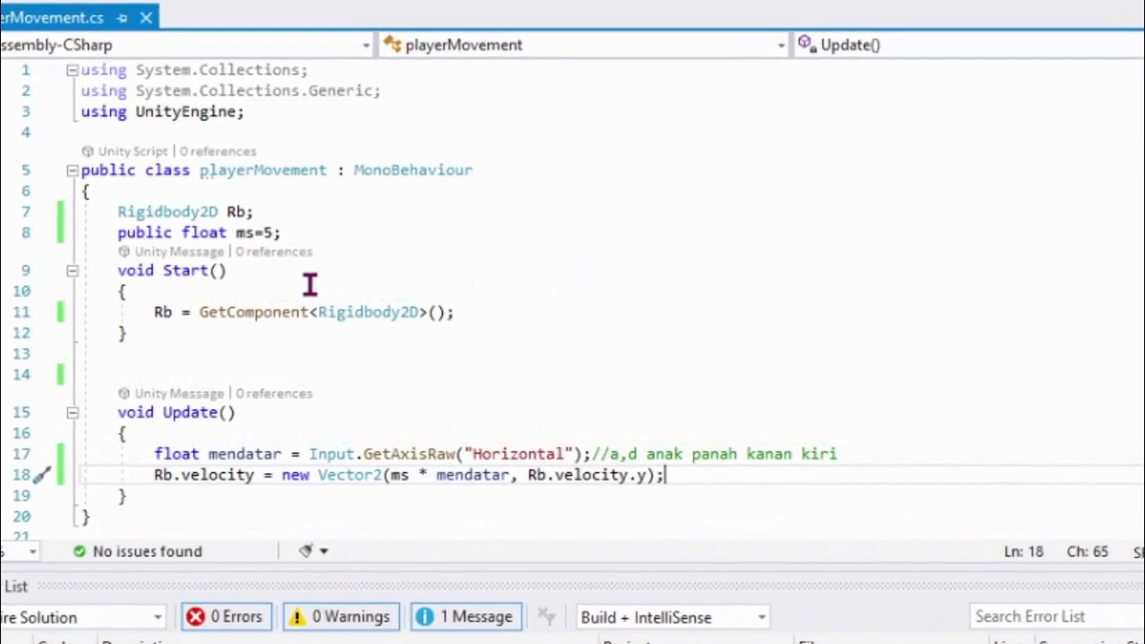
Step: Add a 'public float jf;' field on a new line below ms=5
left_click(326, 235)
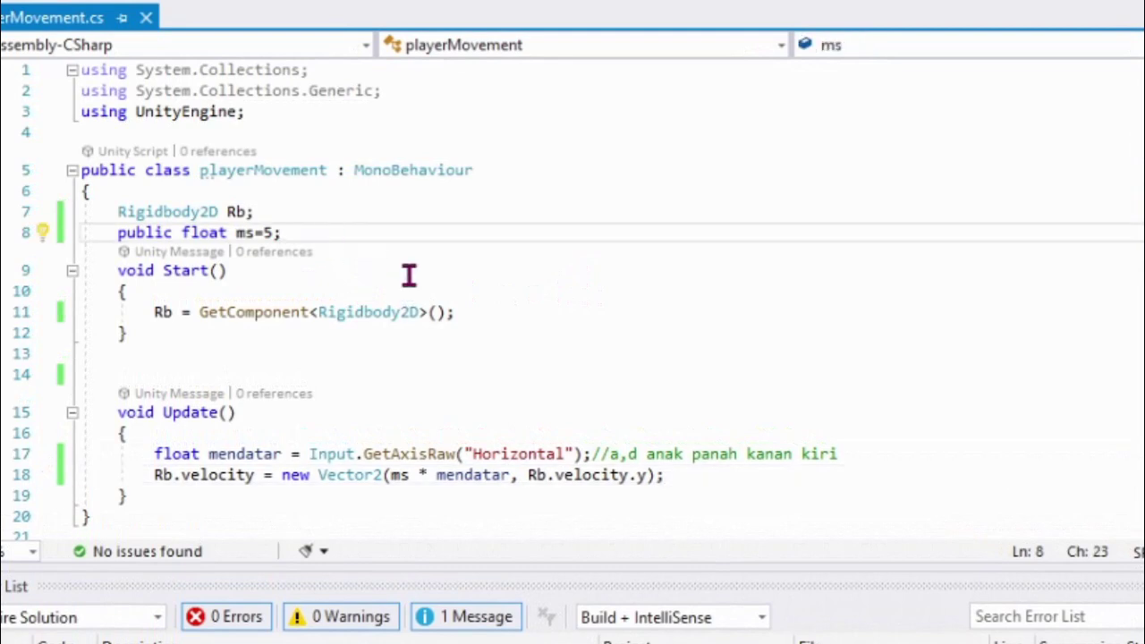
key("Return")
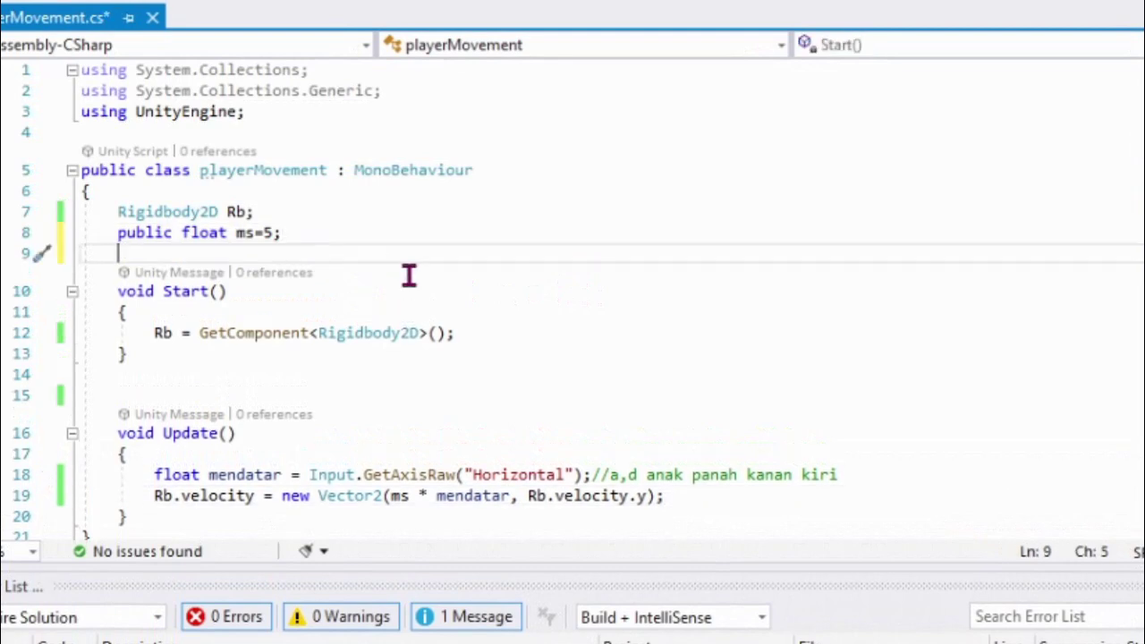
type("pub")
key("Tab")
type("f")
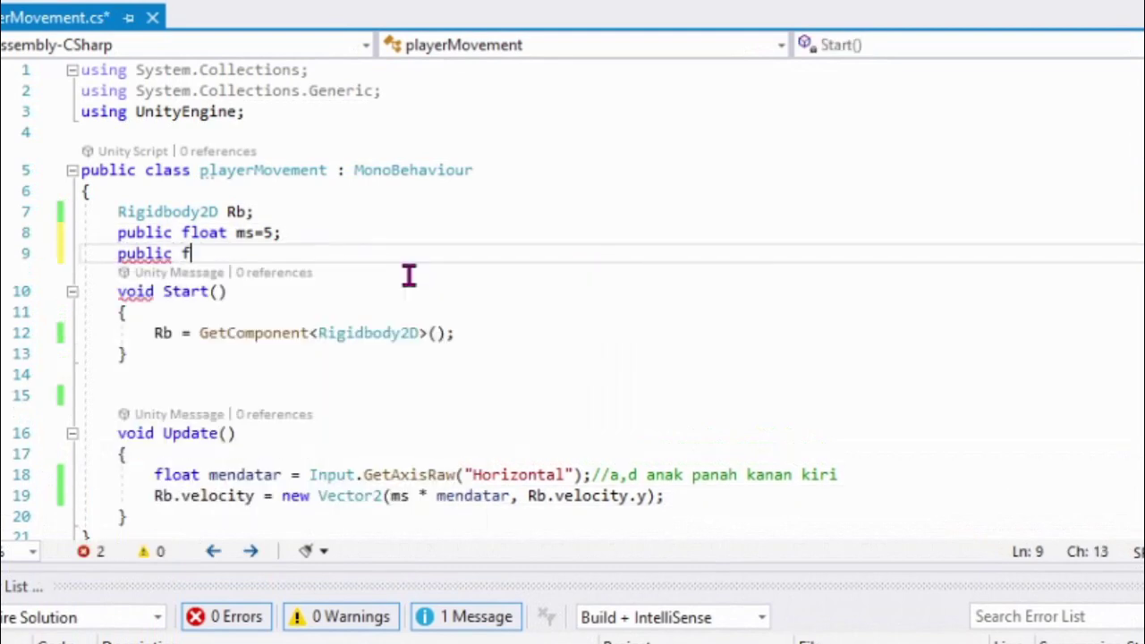
type("lo")
key("Tab")
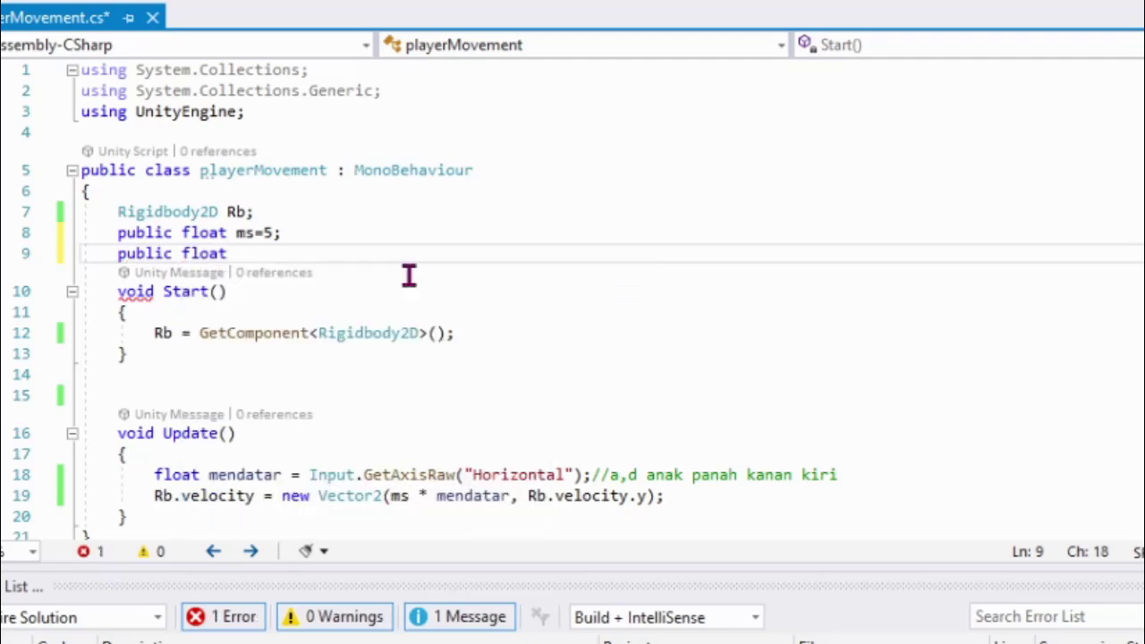
type("jf;")
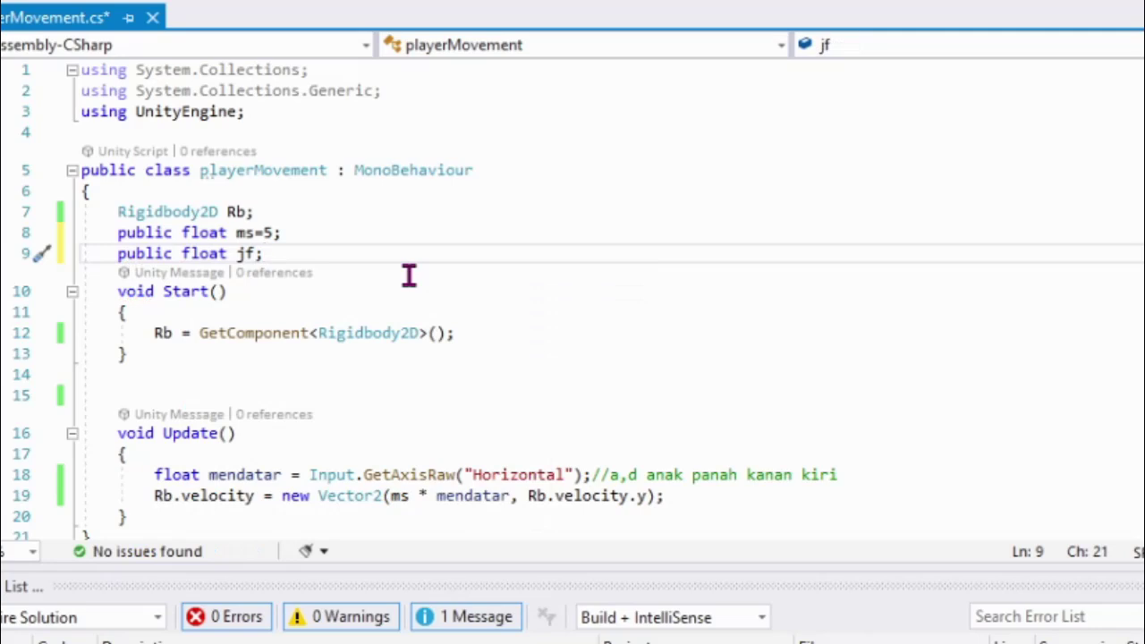
scroll(473, 286, "down", 1)
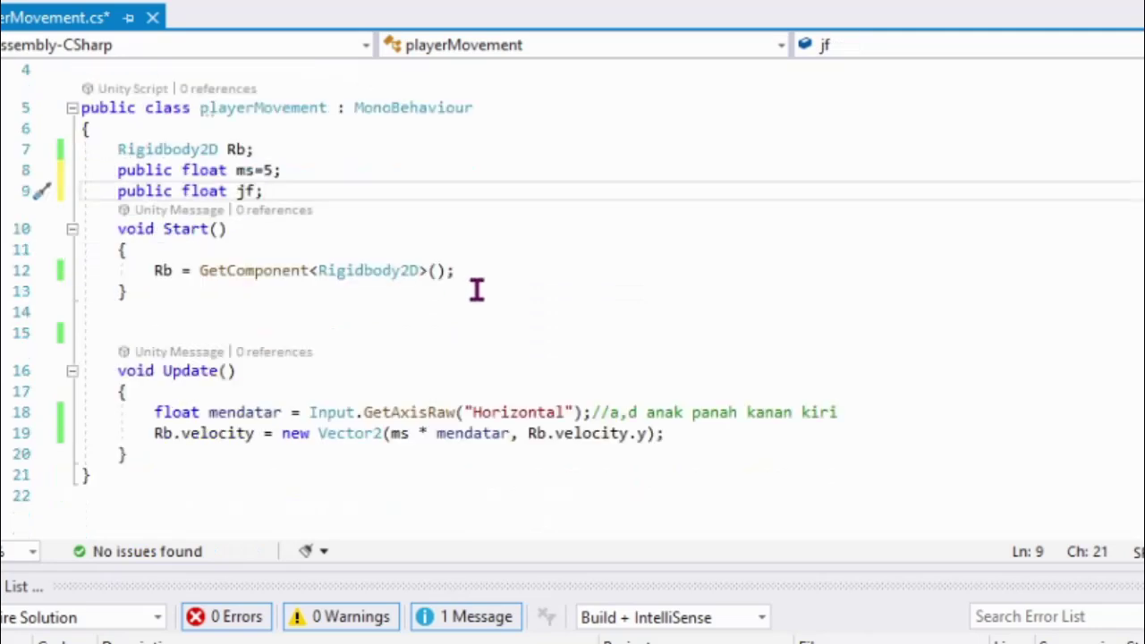
scroll(459, 313, "down", 1)
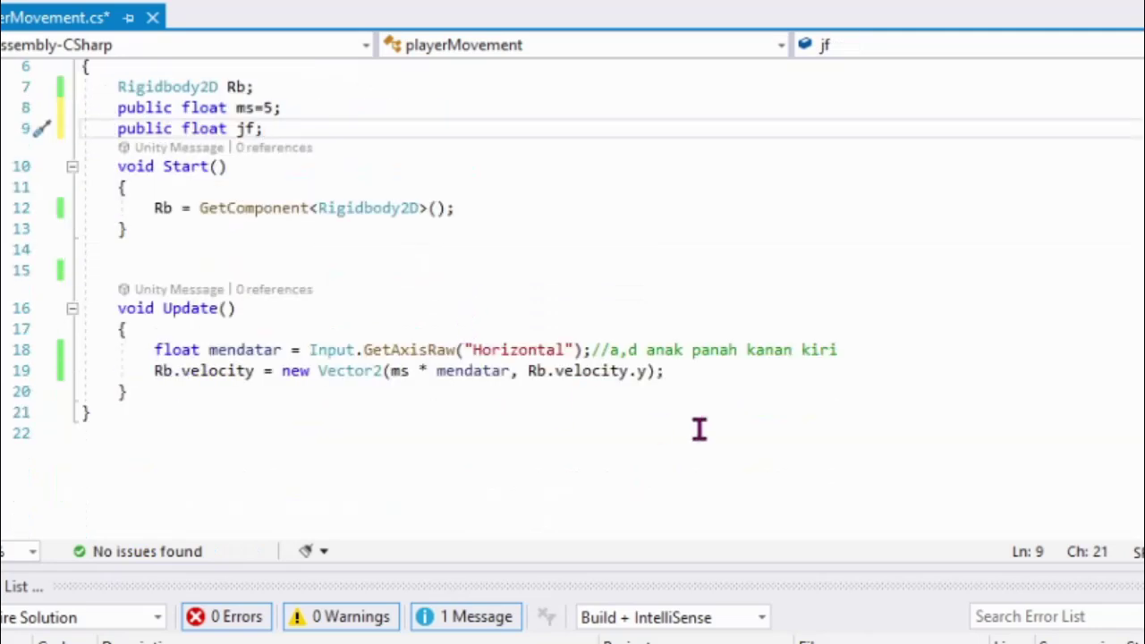
Step: Below the velocity line, add if (Input.GetButtonDown("Jump")) with a //space comment
left_click(671, 374)
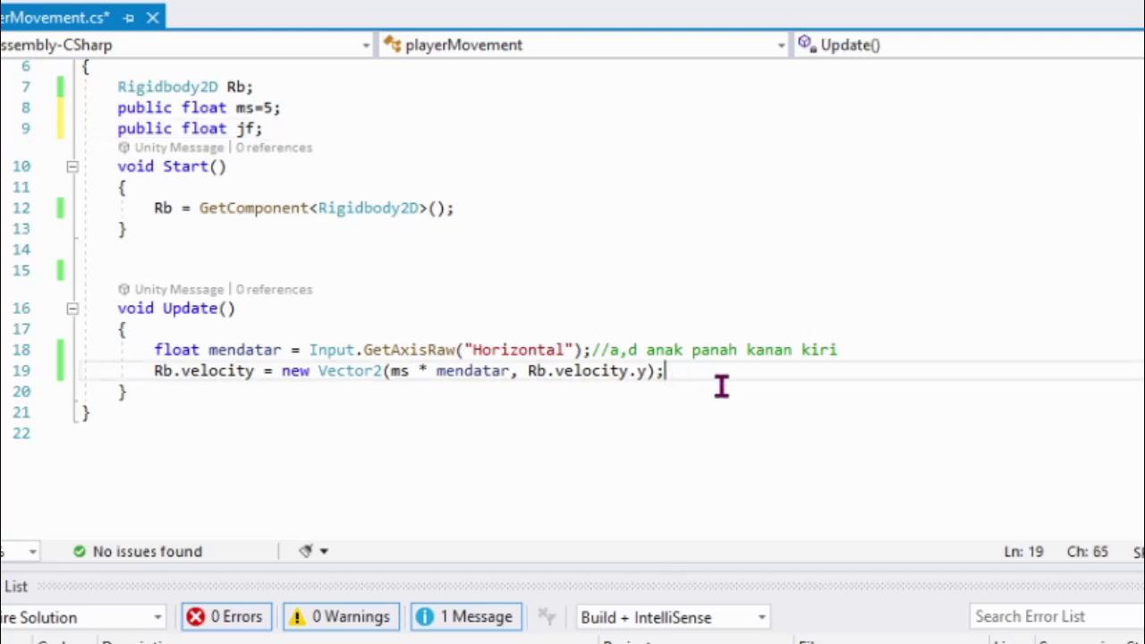
key("Return")
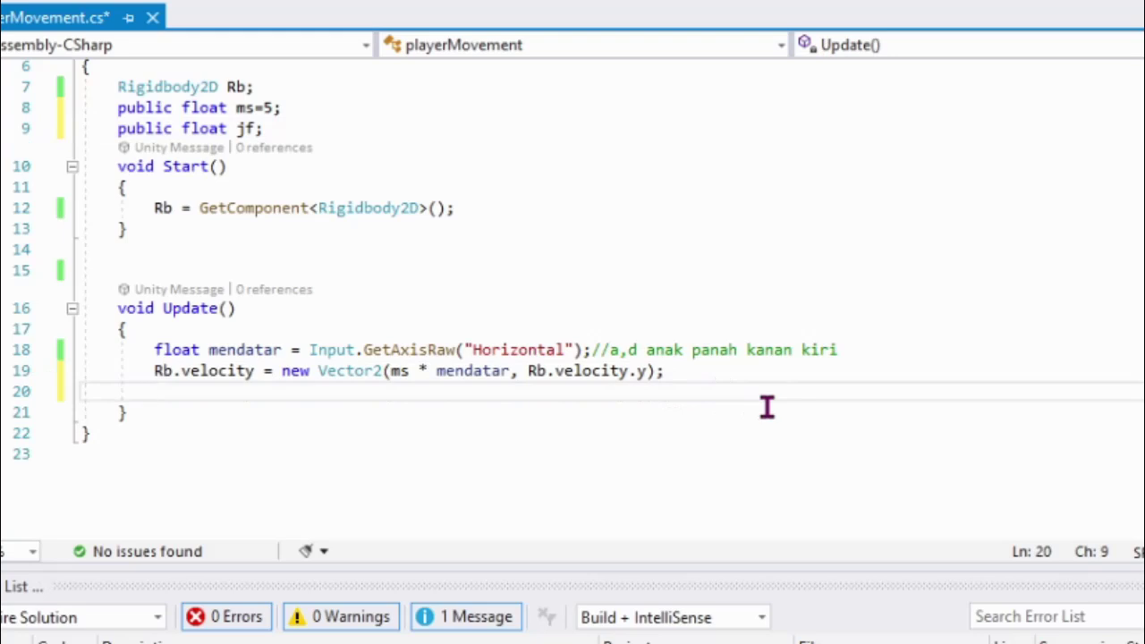
type("if(")
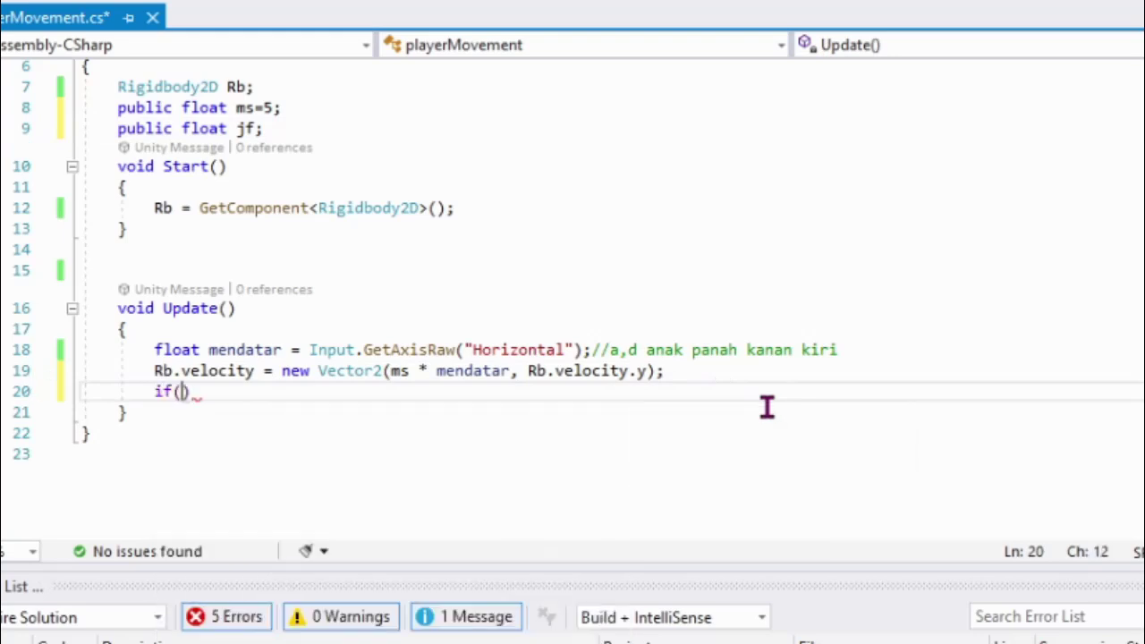
type("inp")
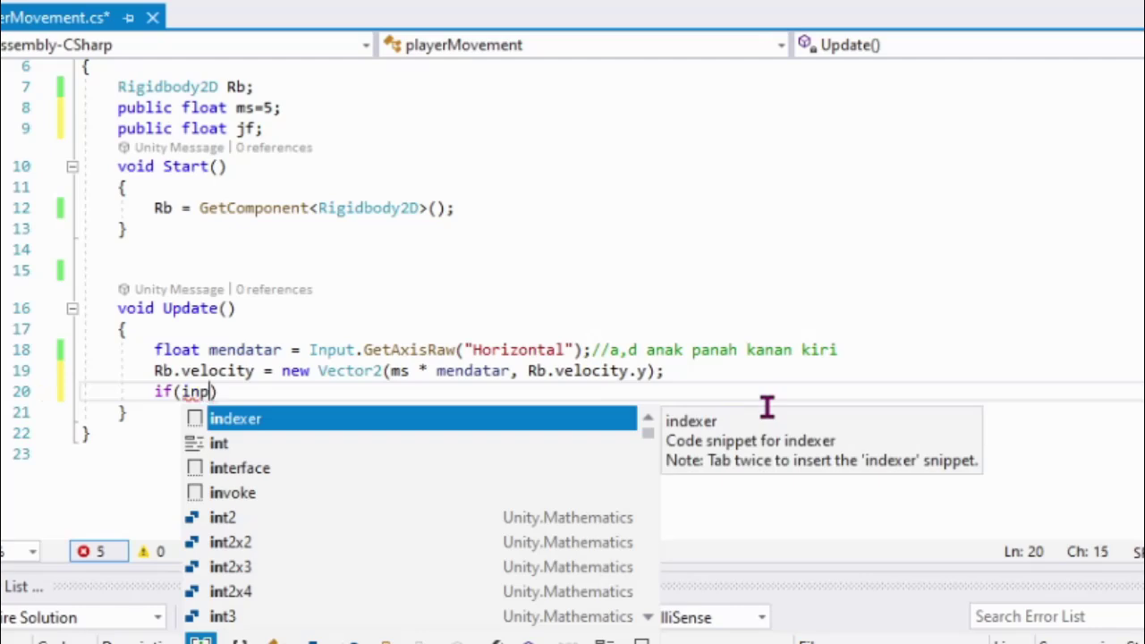
type("u")
key("Tab")
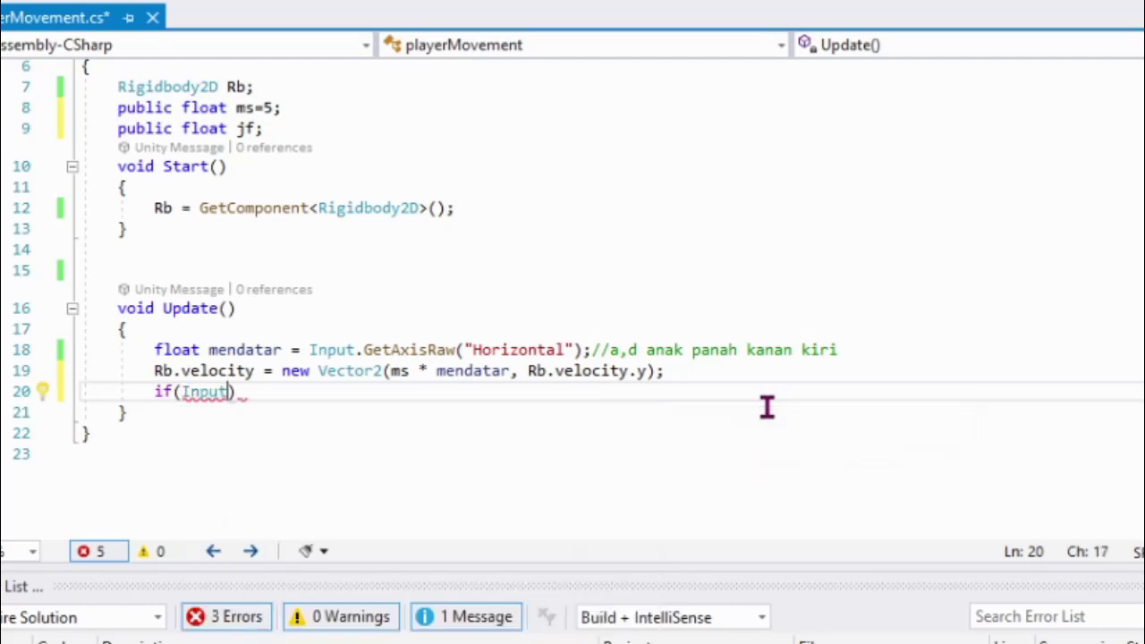
type(".get")
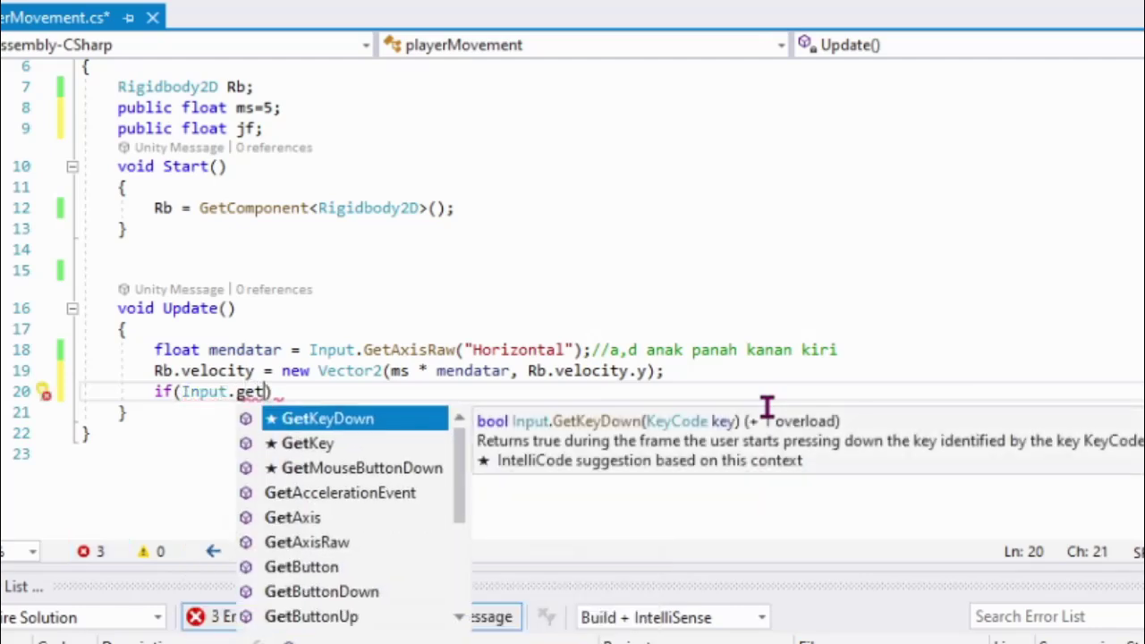
type("b")
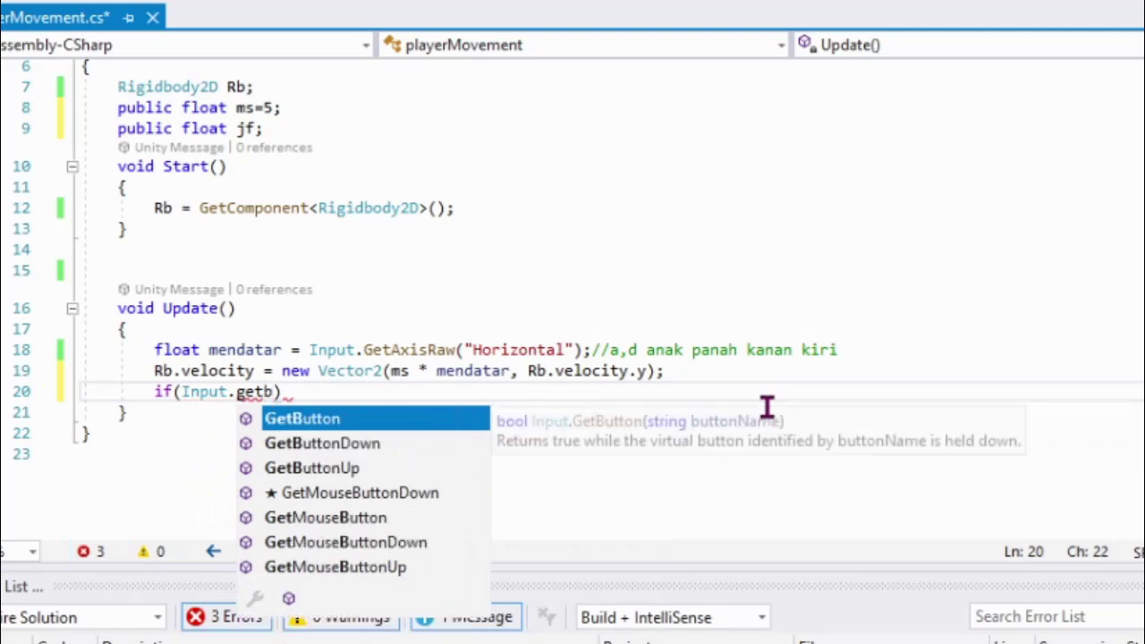
key("Down")
key("Tab")
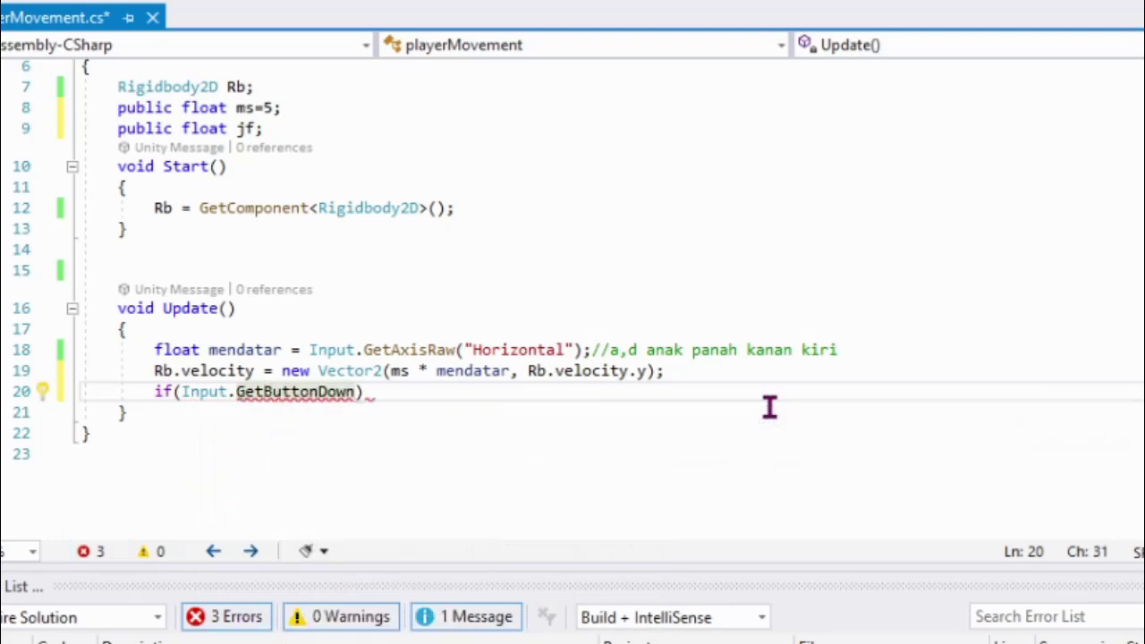
type("(")
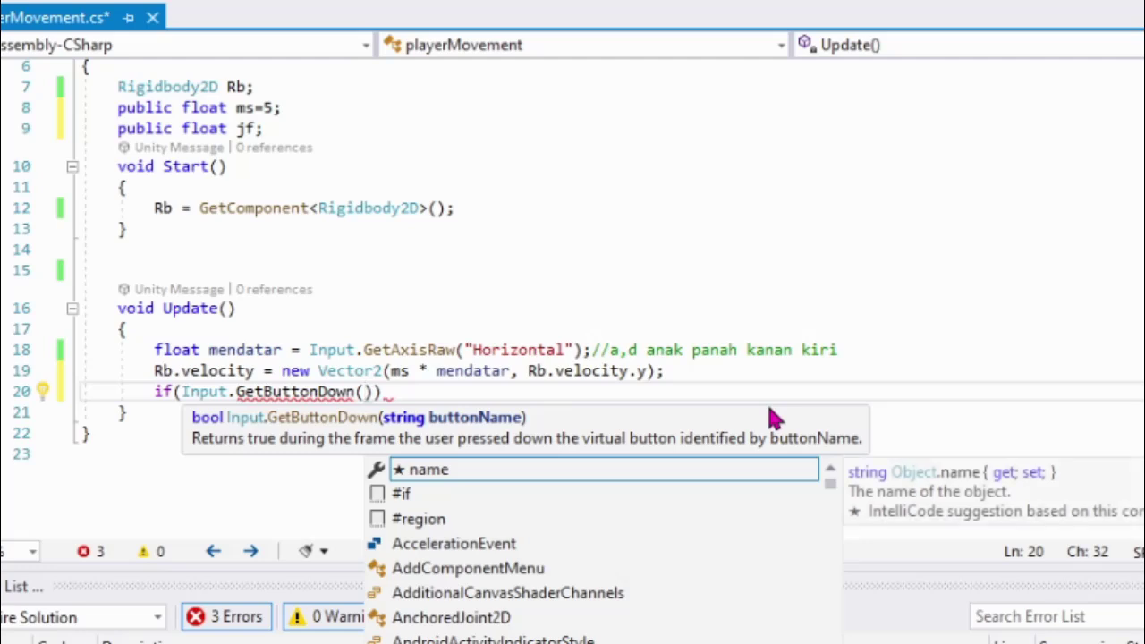
type("\"Jump")
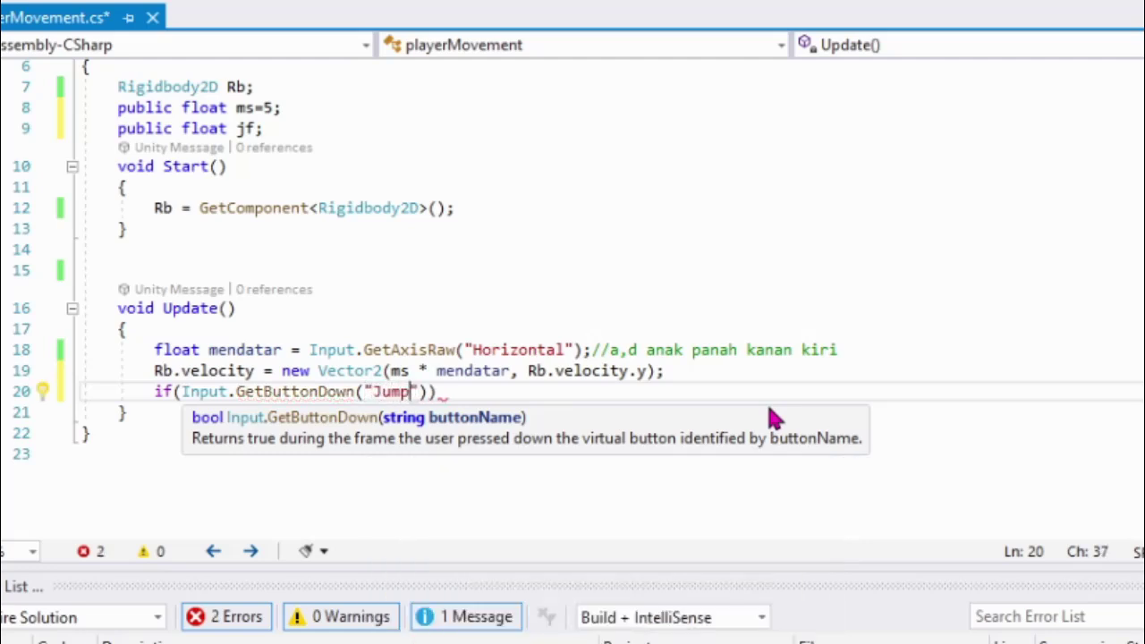
key("End")
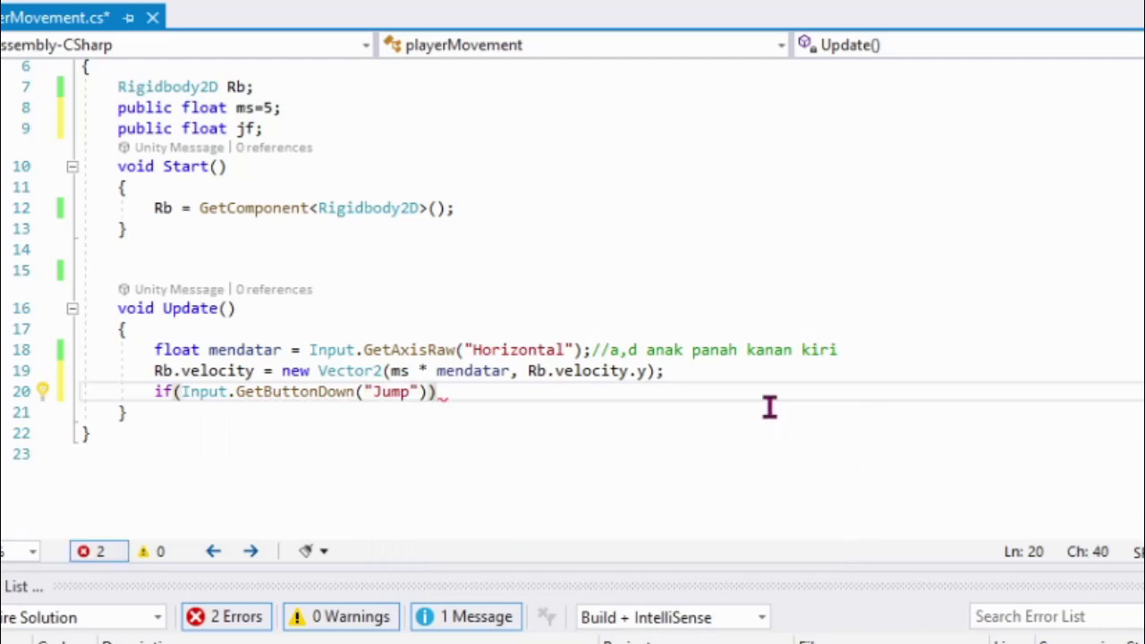
type("//space")
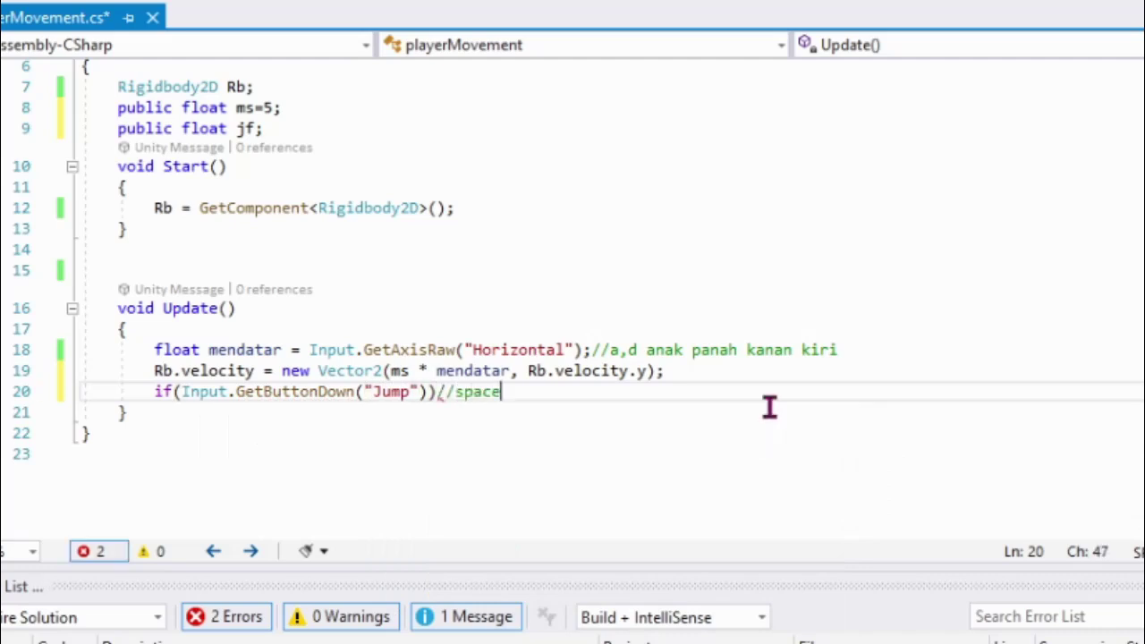
type("{")
Step: Add an empty braced block under the Jump condition
key("Return")
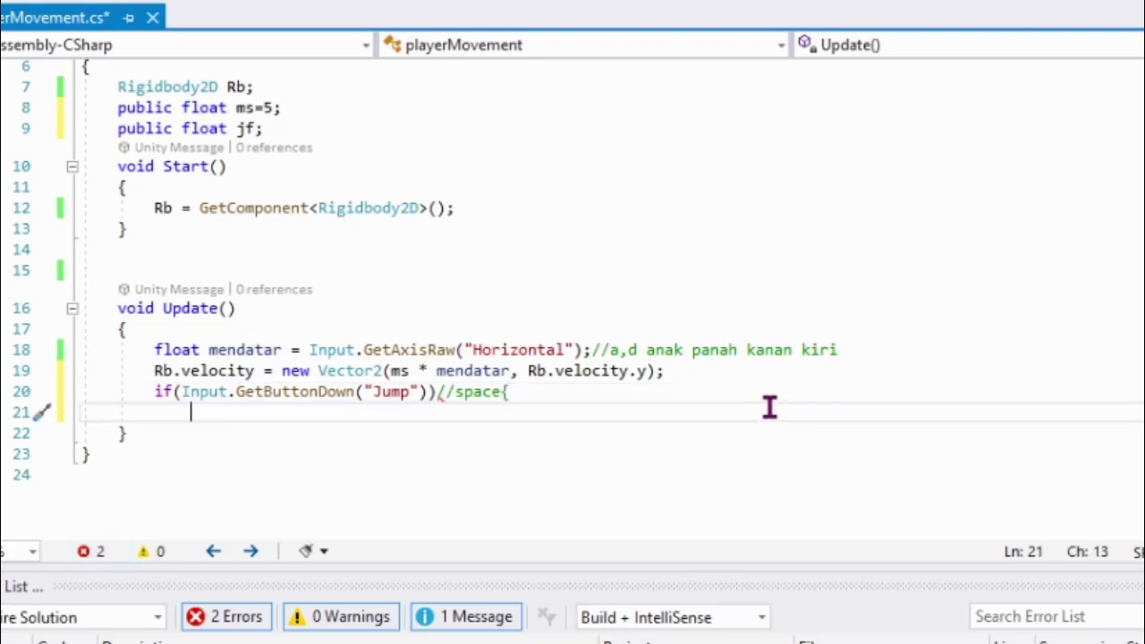
key("Up")
key("Right")
key("Right")
key("Right")
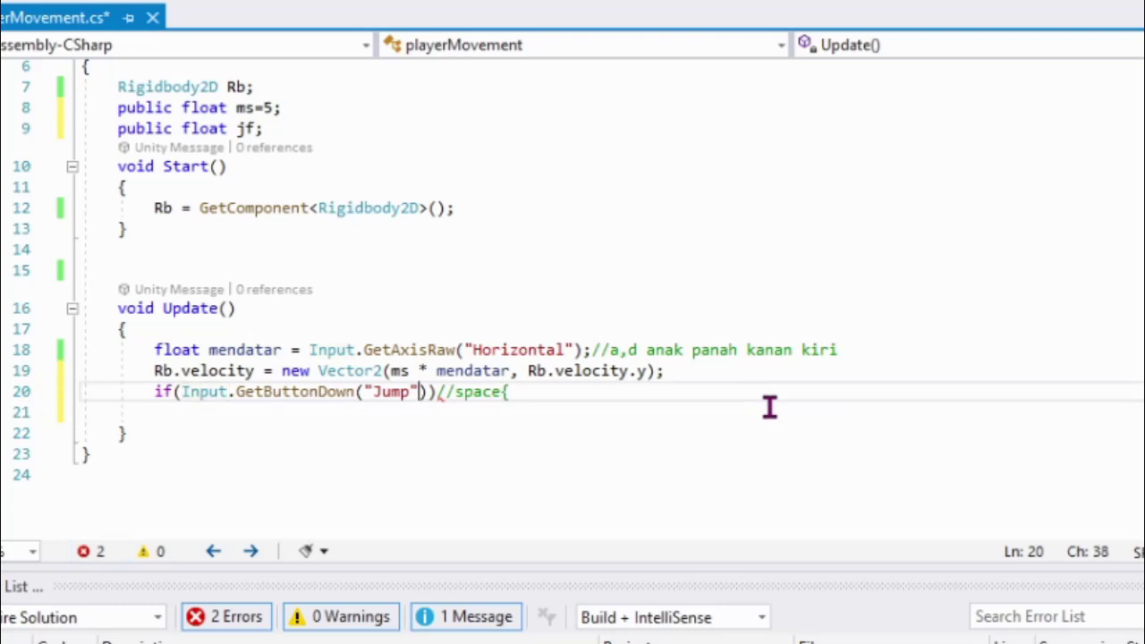
key("Right")
key("Right")
key("Right")
key("Return")
type("{")
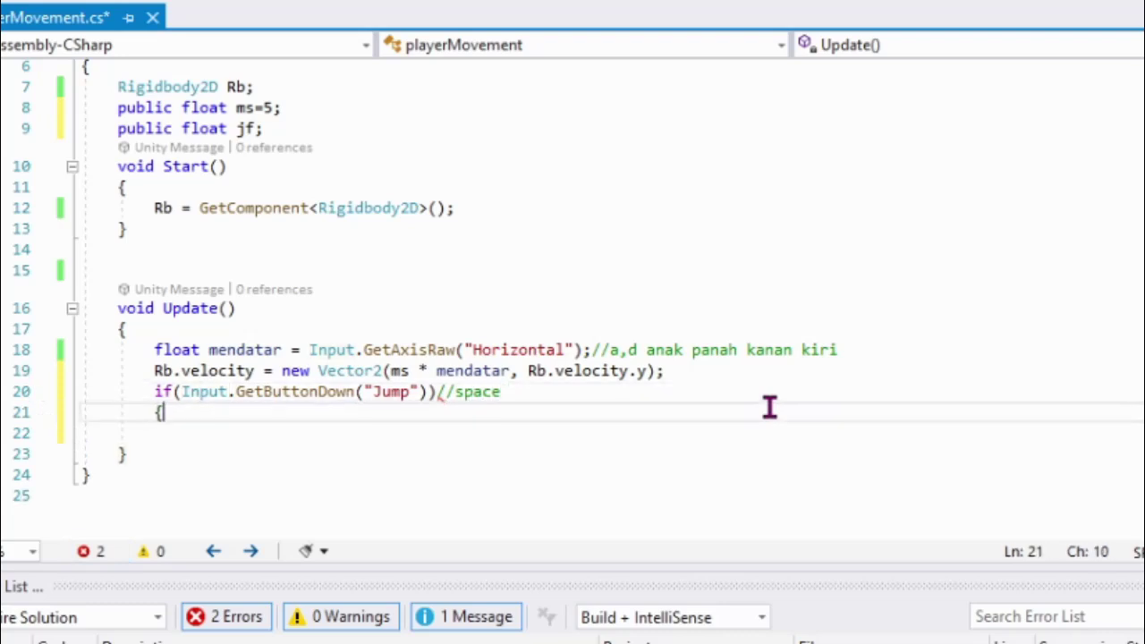
key("Return")
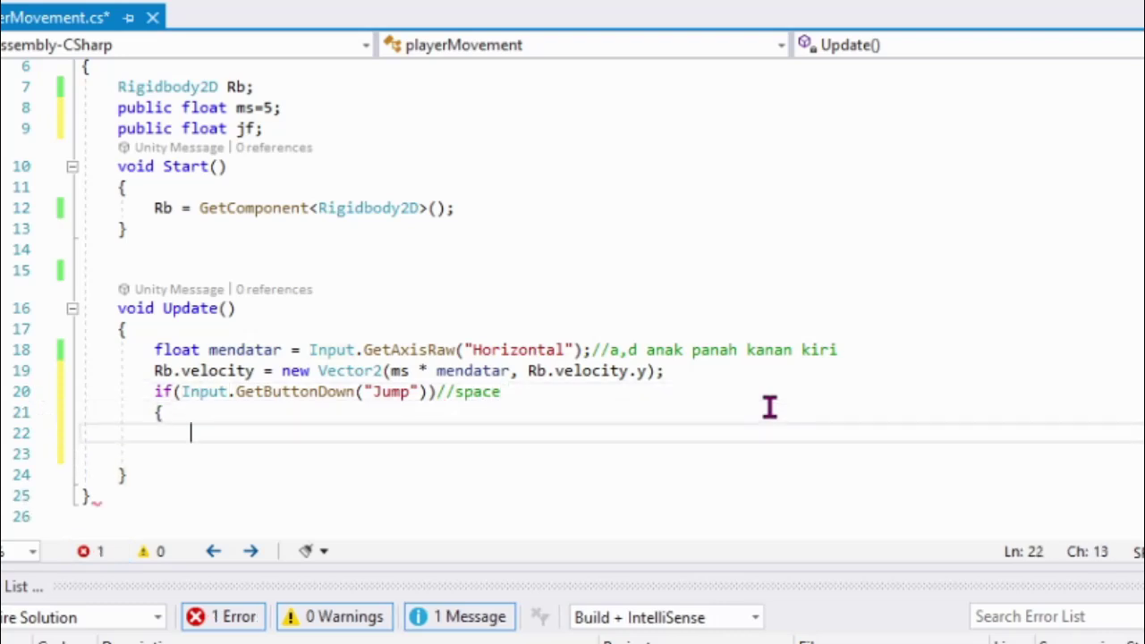
type("}")
key("Return")
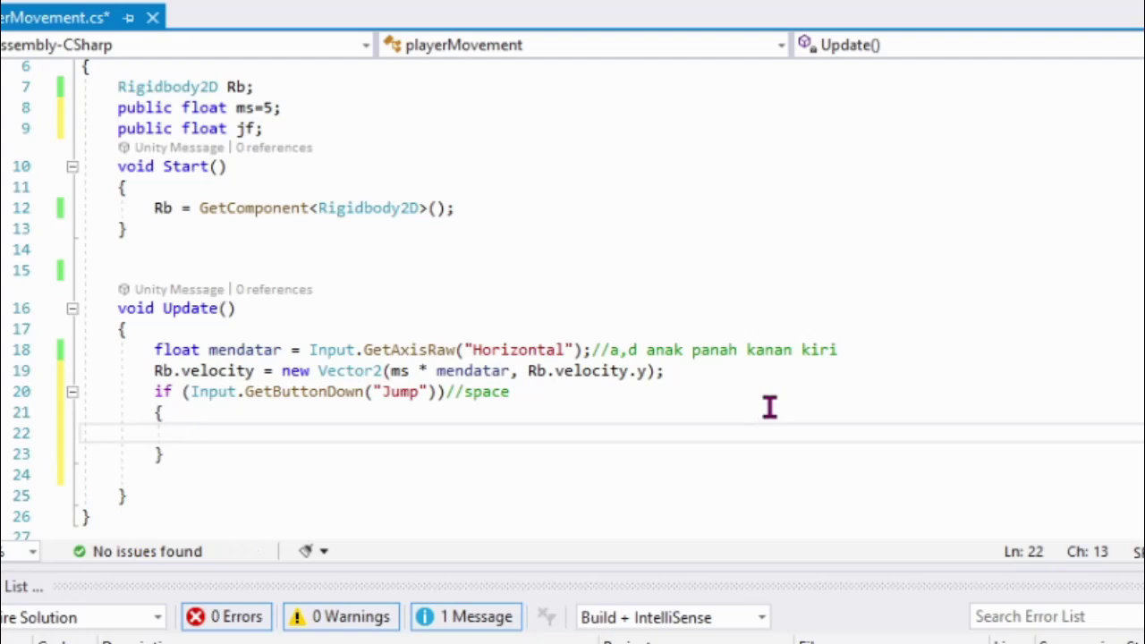
Step: Inside the jump block, write Rb.AddForce(new Vector2(0, jf)); with IntelliSense completions
type("Rb")
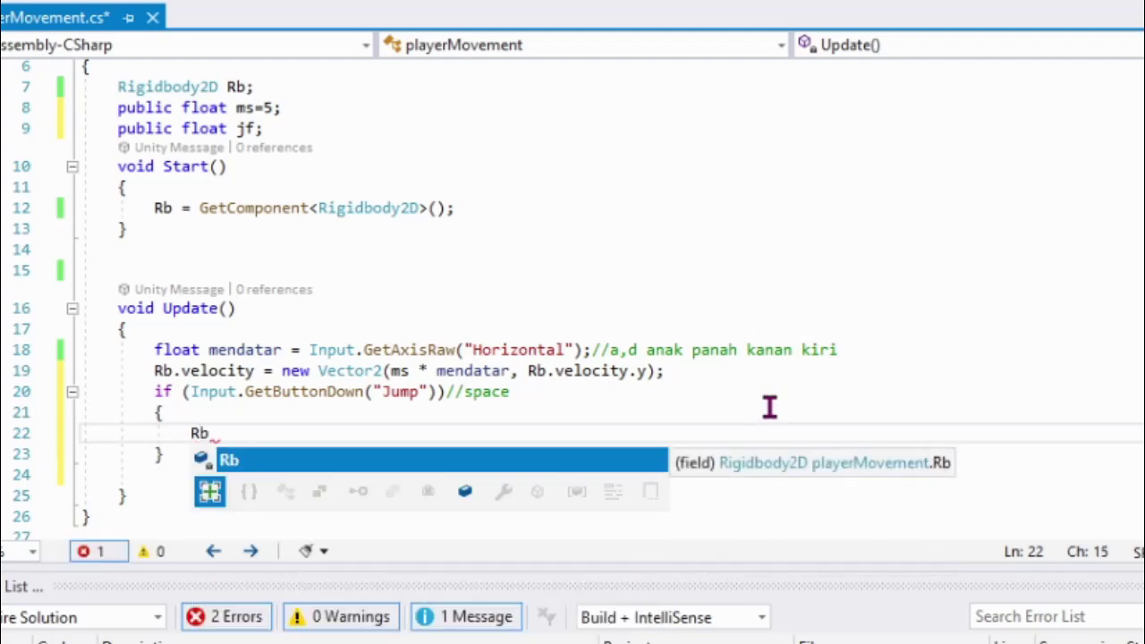
type(".ad")
key("Tab")
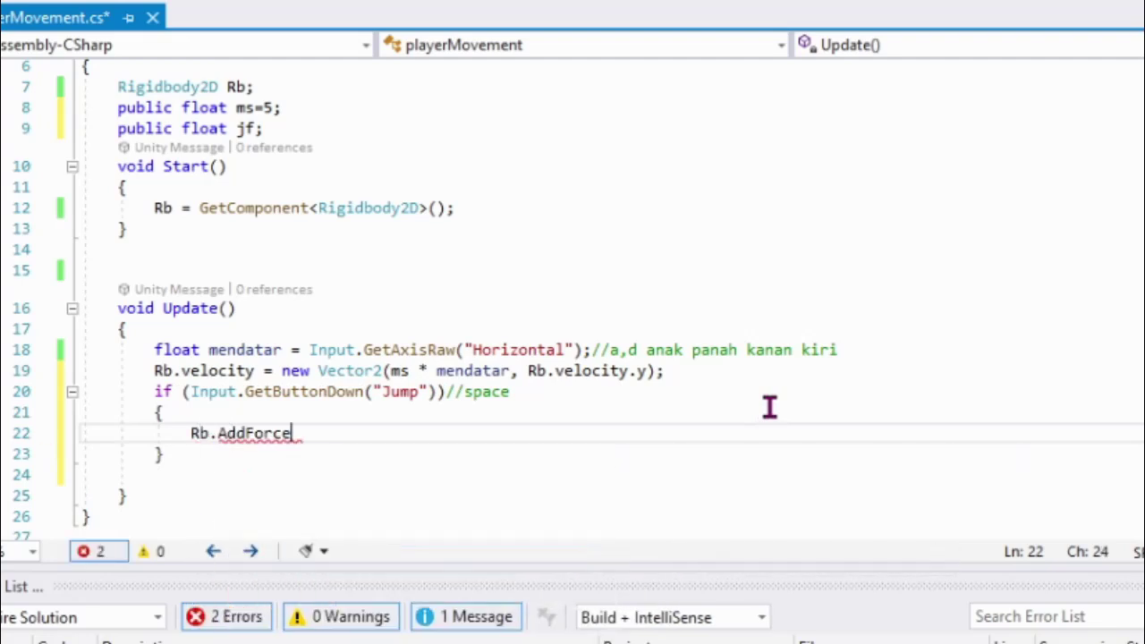
type("(")
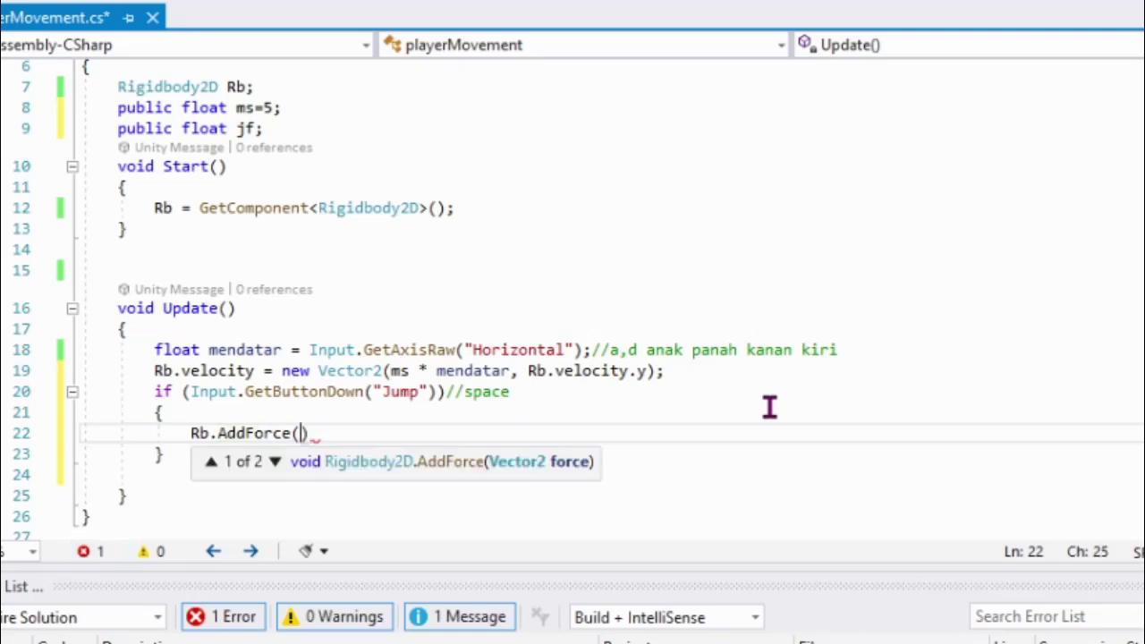
type("n")
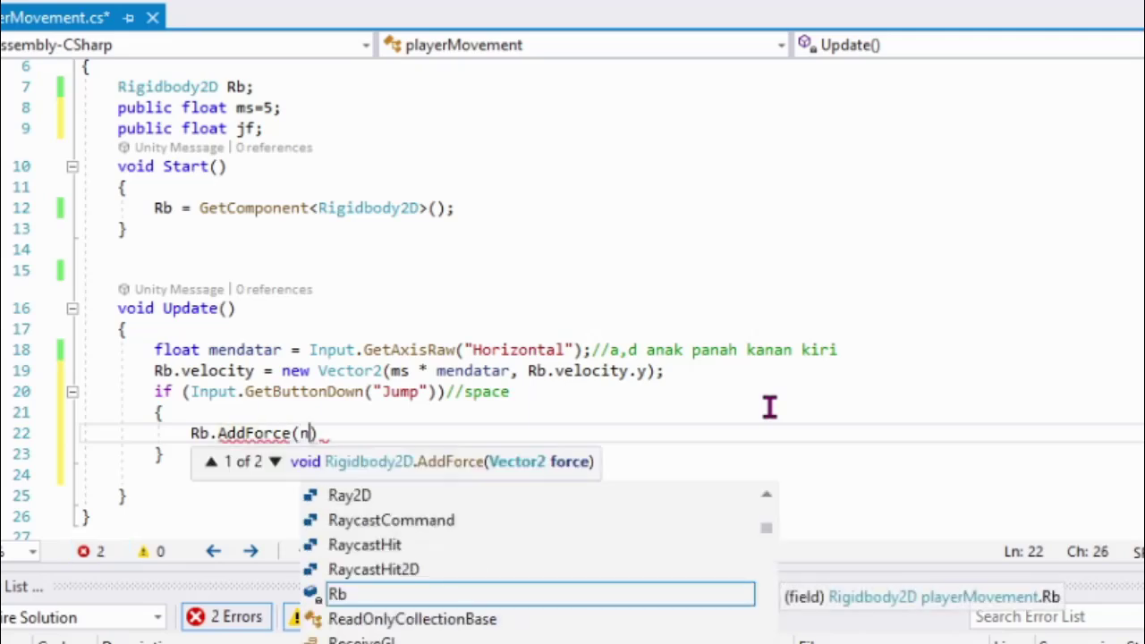
type("e")
key("Tab")
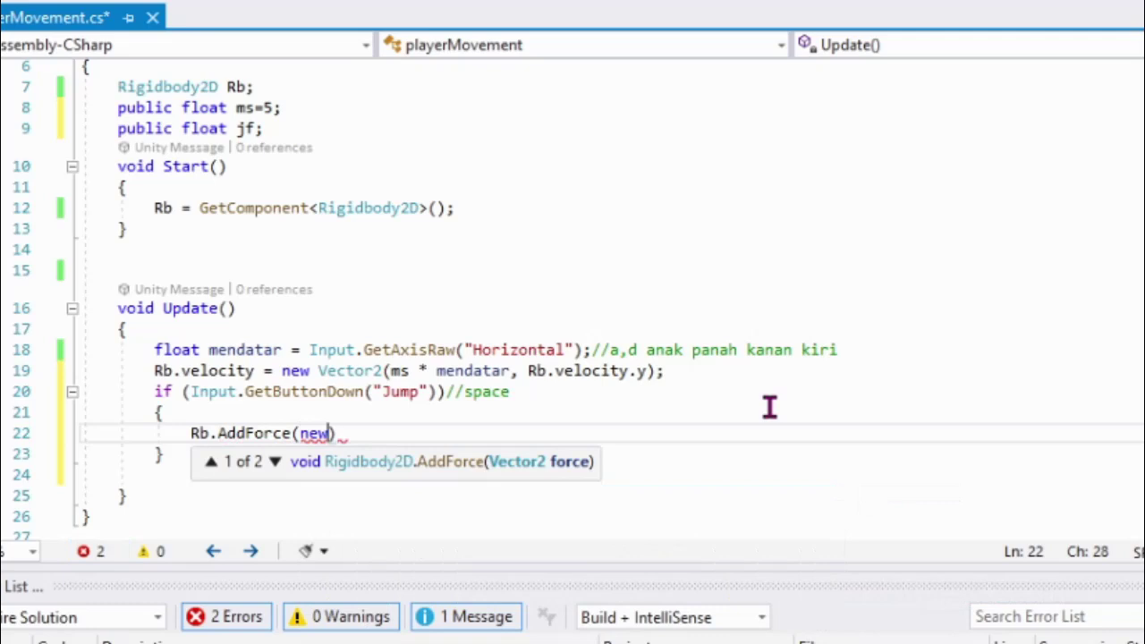
type("Ve")
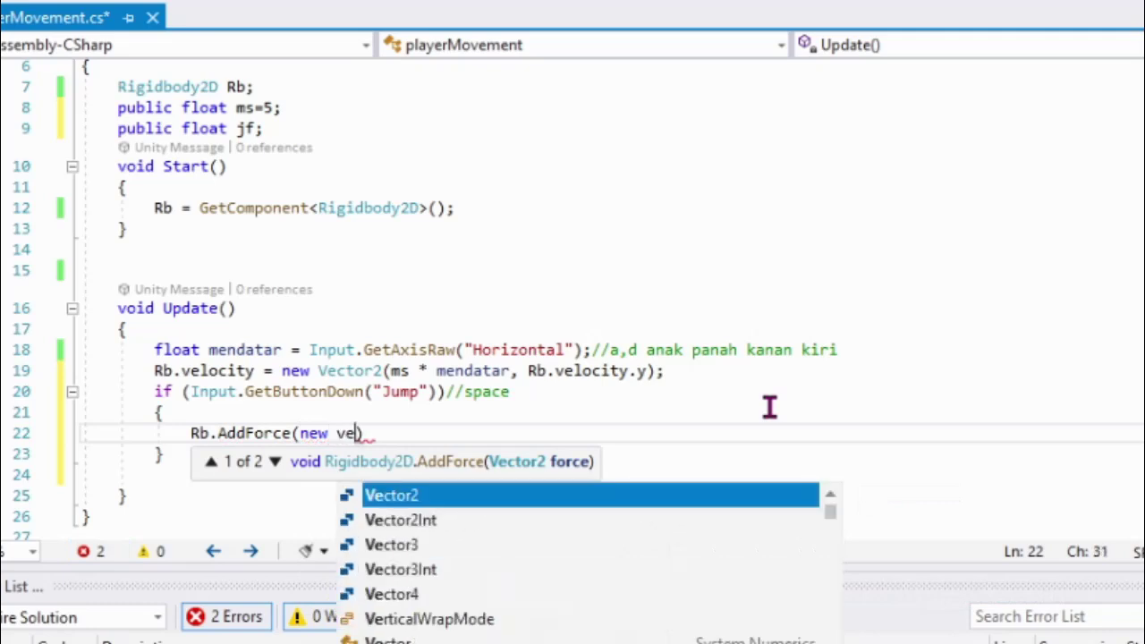
key("Tab")
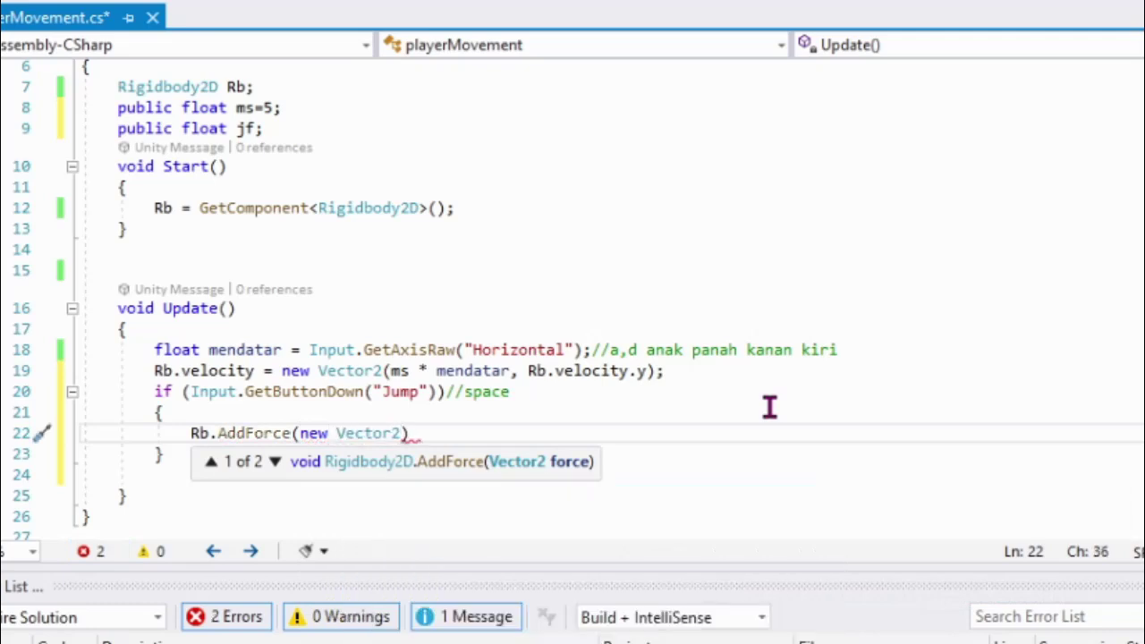
type("(")
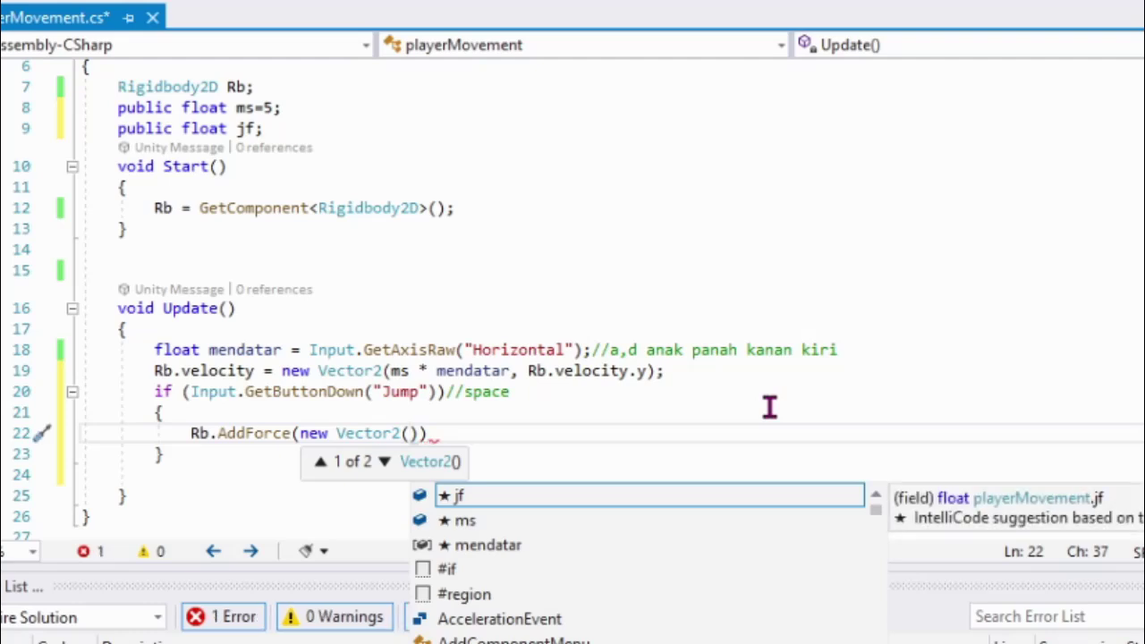
type("0,")
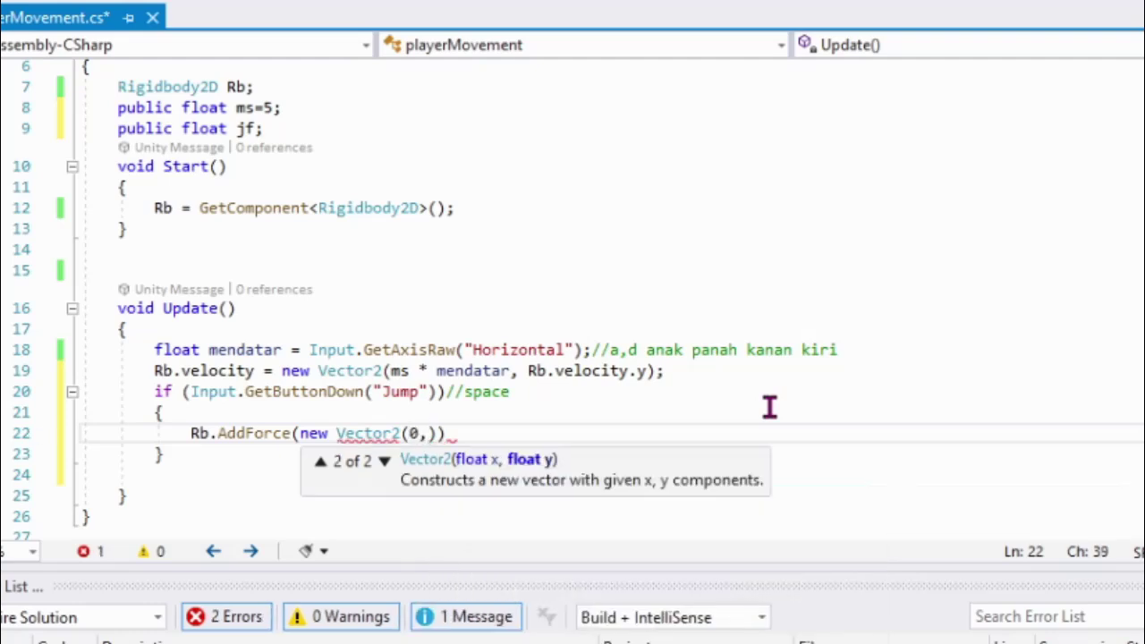
type("jf")
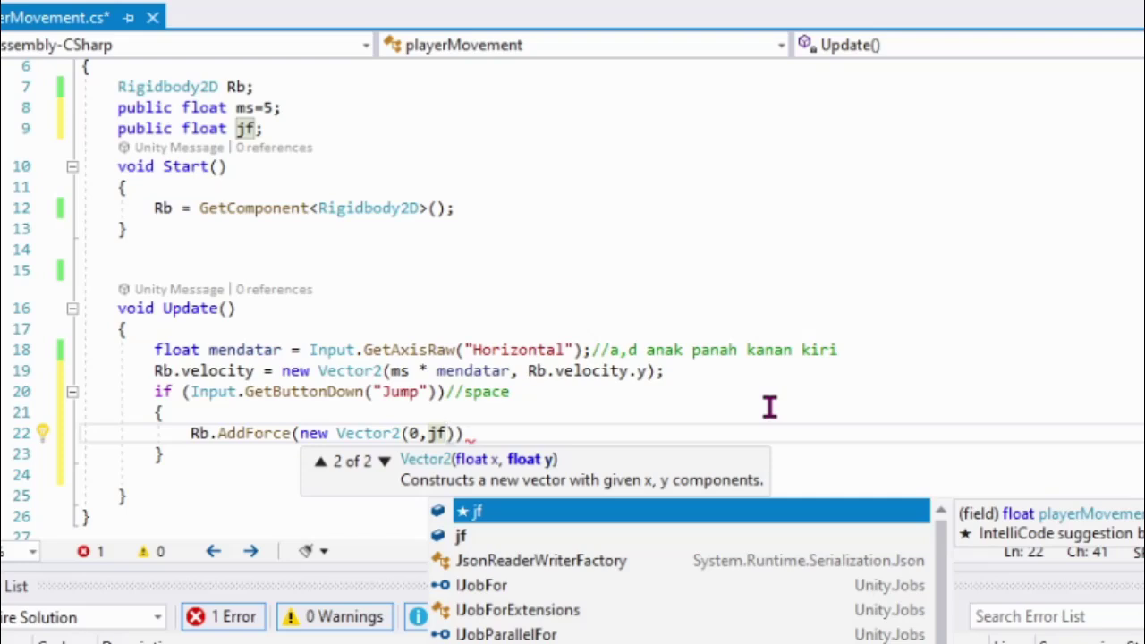
type("))")
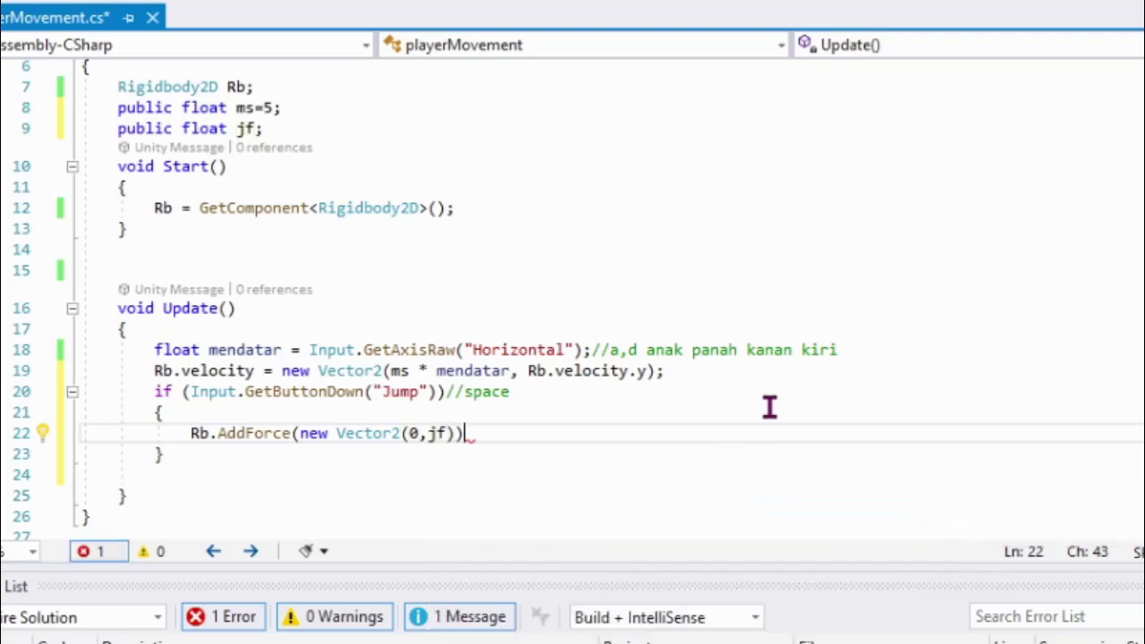
type(";")
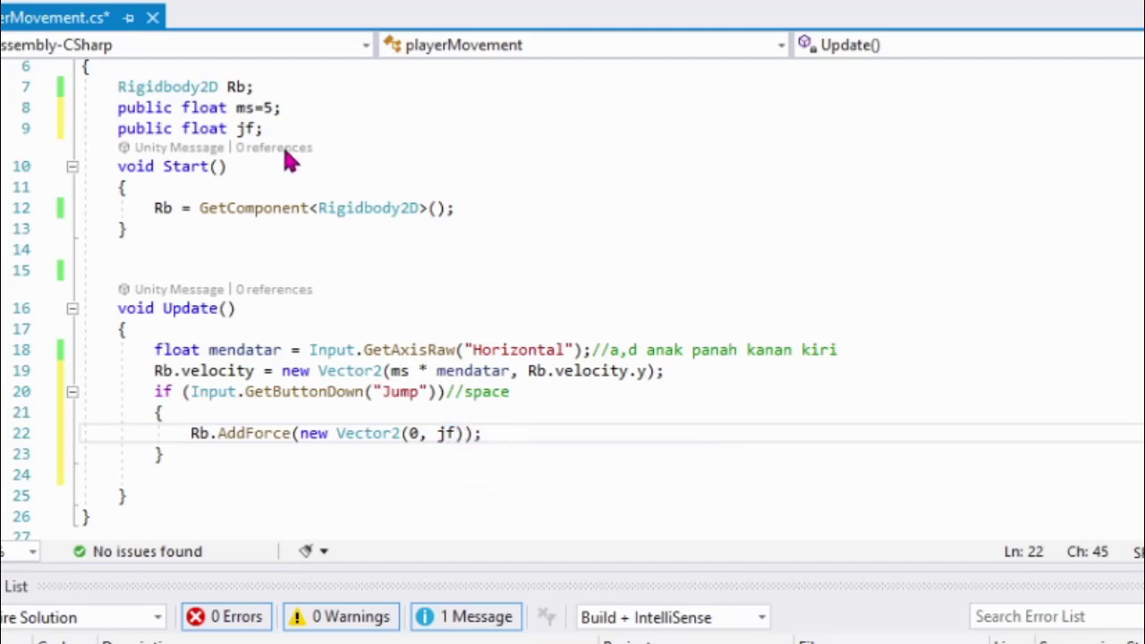
mouse_move(269, 107)
Step: Delete the default value 5 from the ms field so it reads public float ms;
left_click(271, 107)
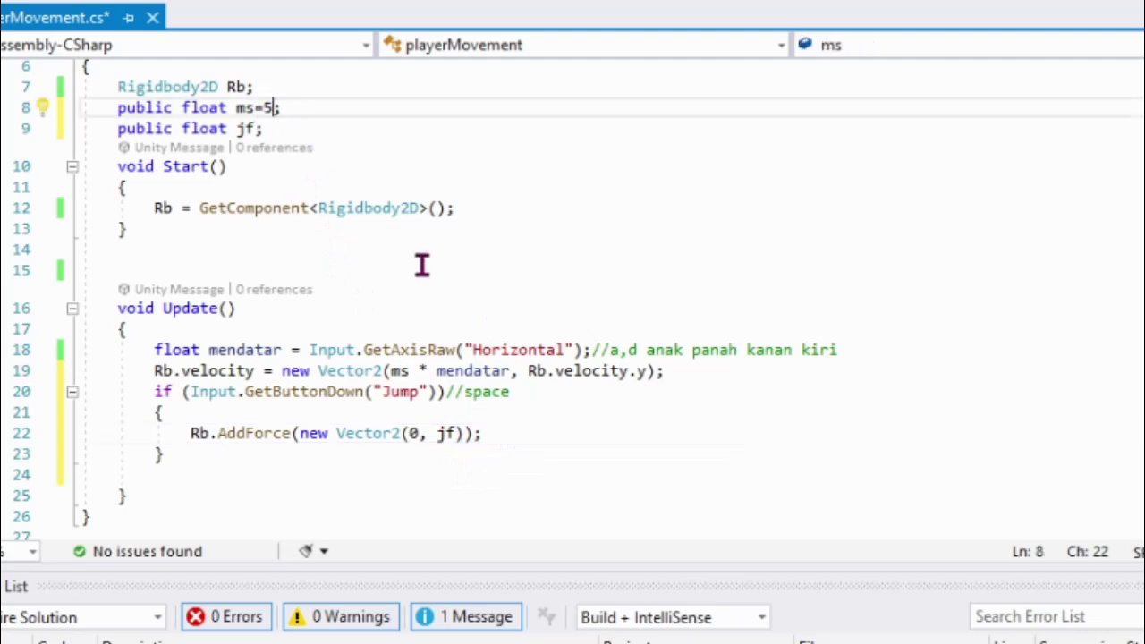
key("BackSpace")
key("BackSpace")
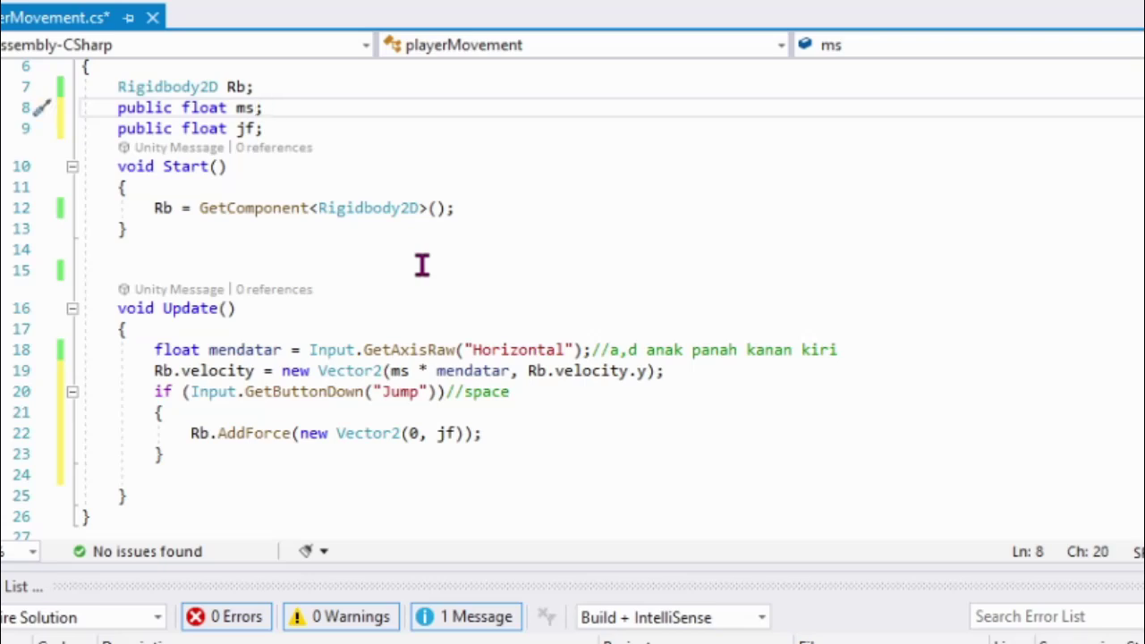
left_click(380, 109)
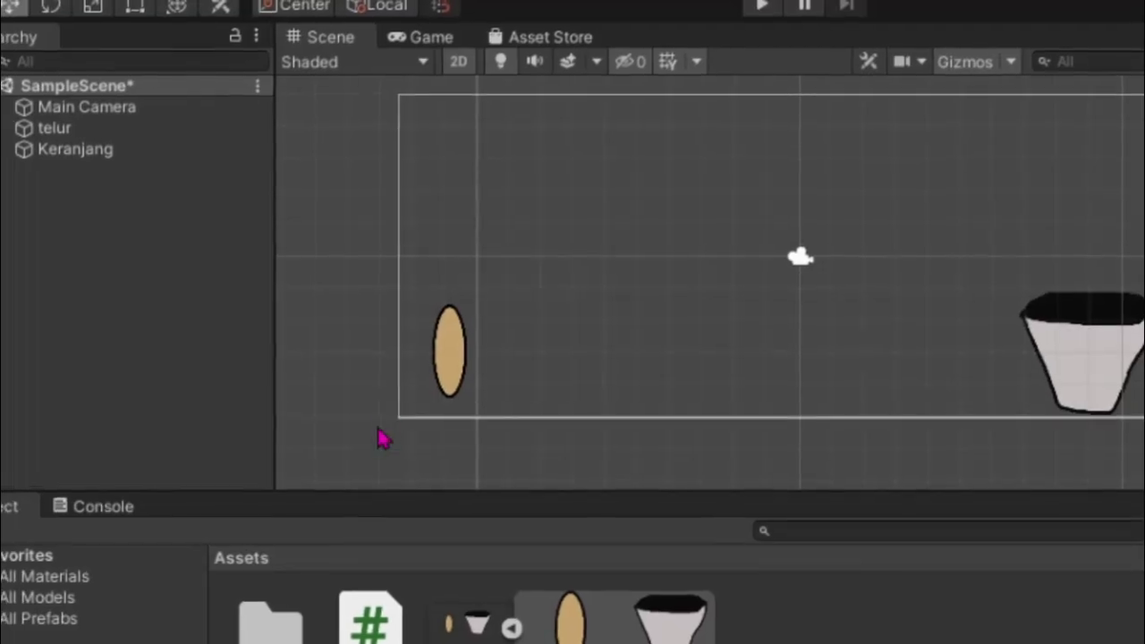
Step: Select the telur egg in the Scene view, then return to the playerMovement script
left_click(461, 362)
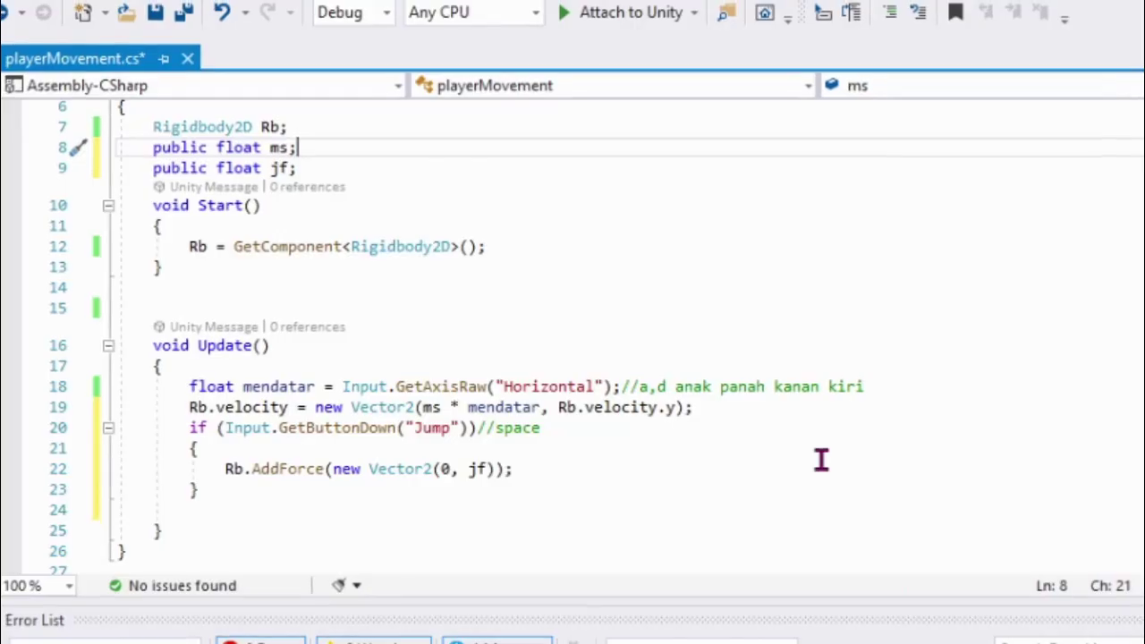
left_click(818, 435)
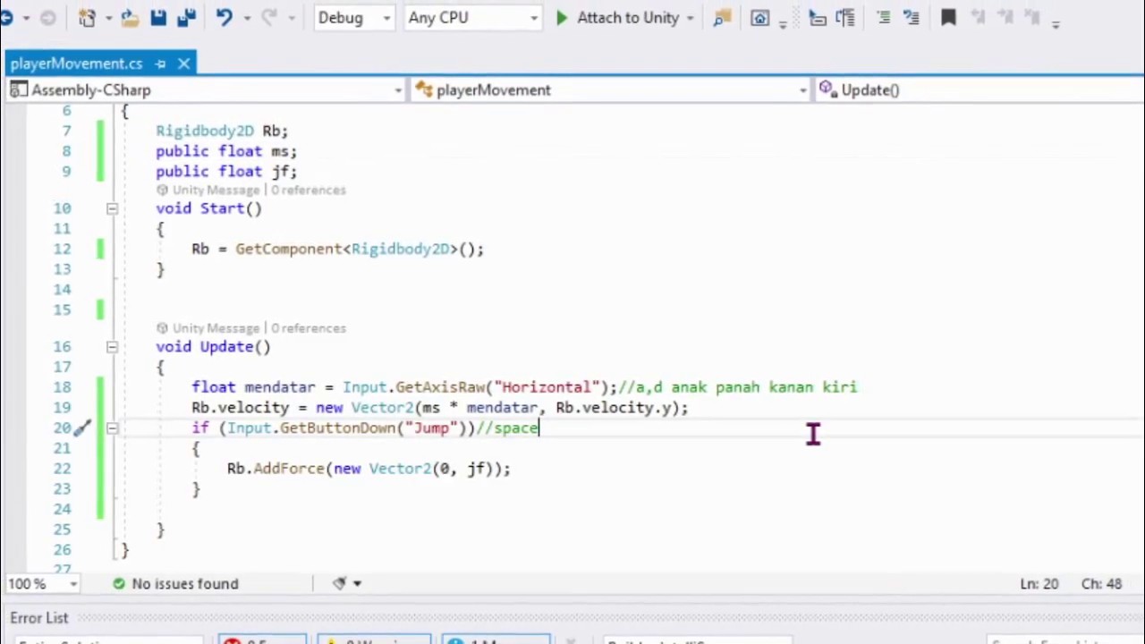
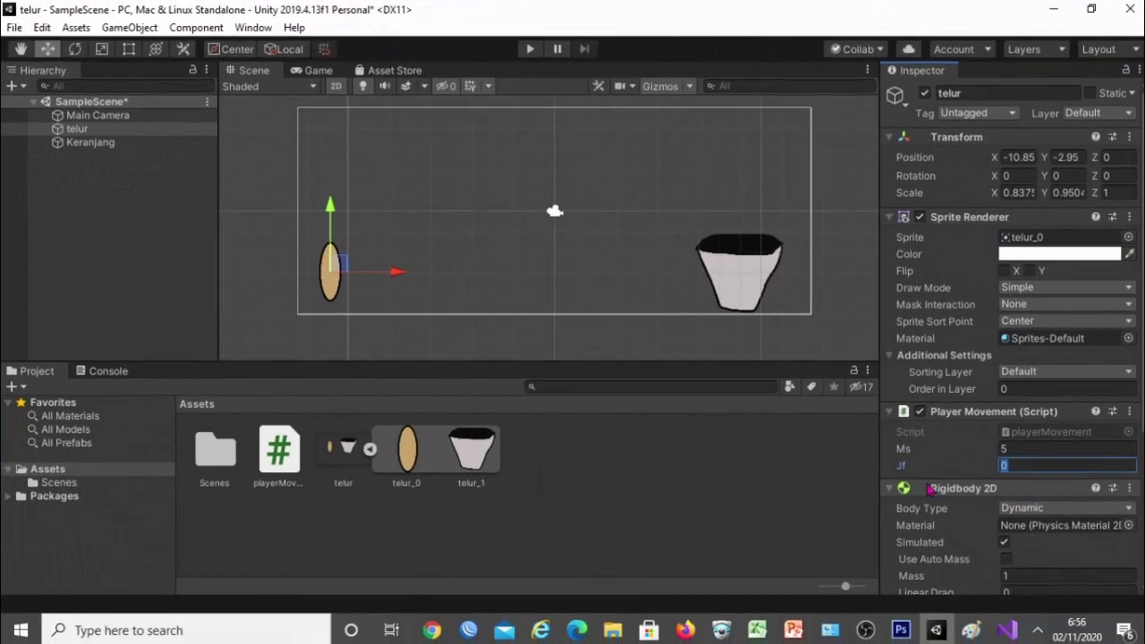
Step: Run the game, move the egg right, set Jf to 100, and make it jump
left_click(529, 49)
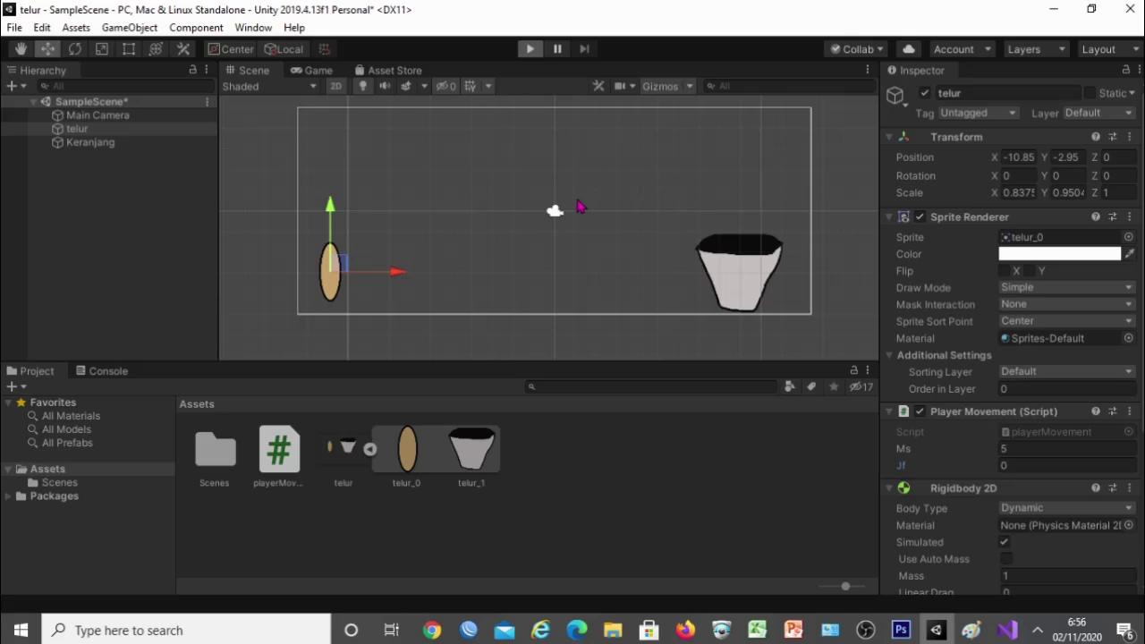
key("Right")
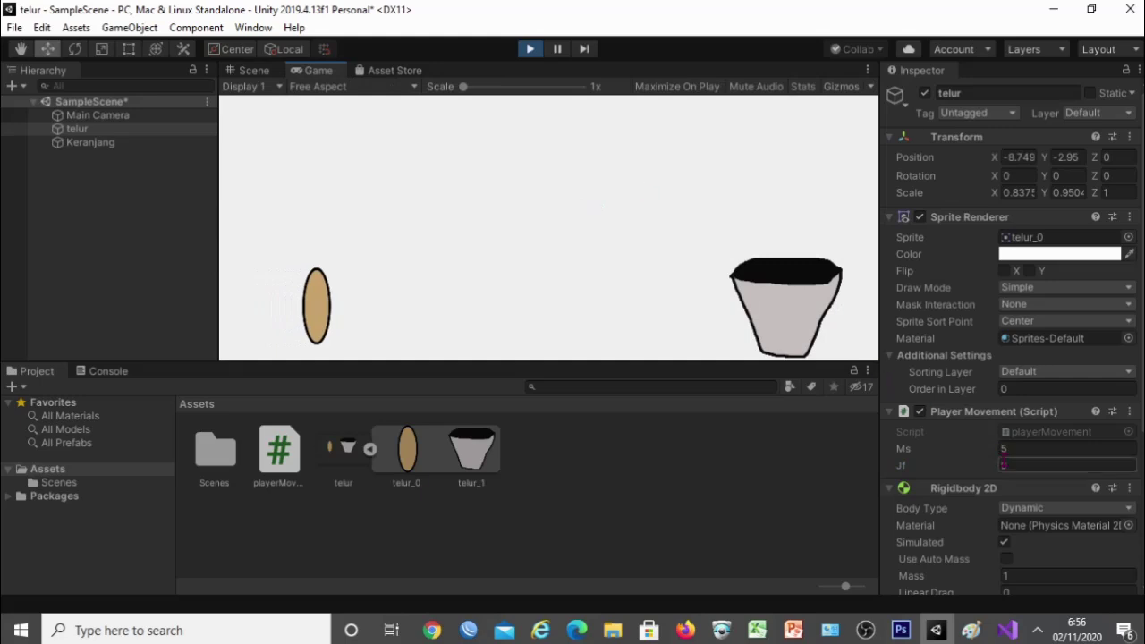
left_click(1004, 466)
type("100")
left_click(969, 446)
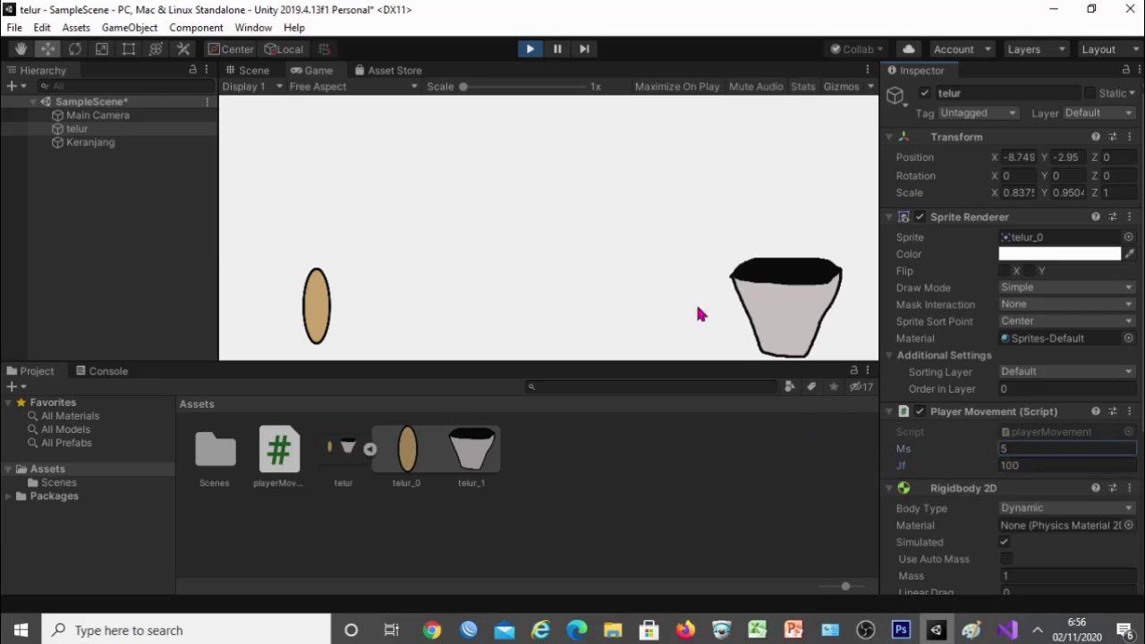
left_click(497, 260)
key("space")
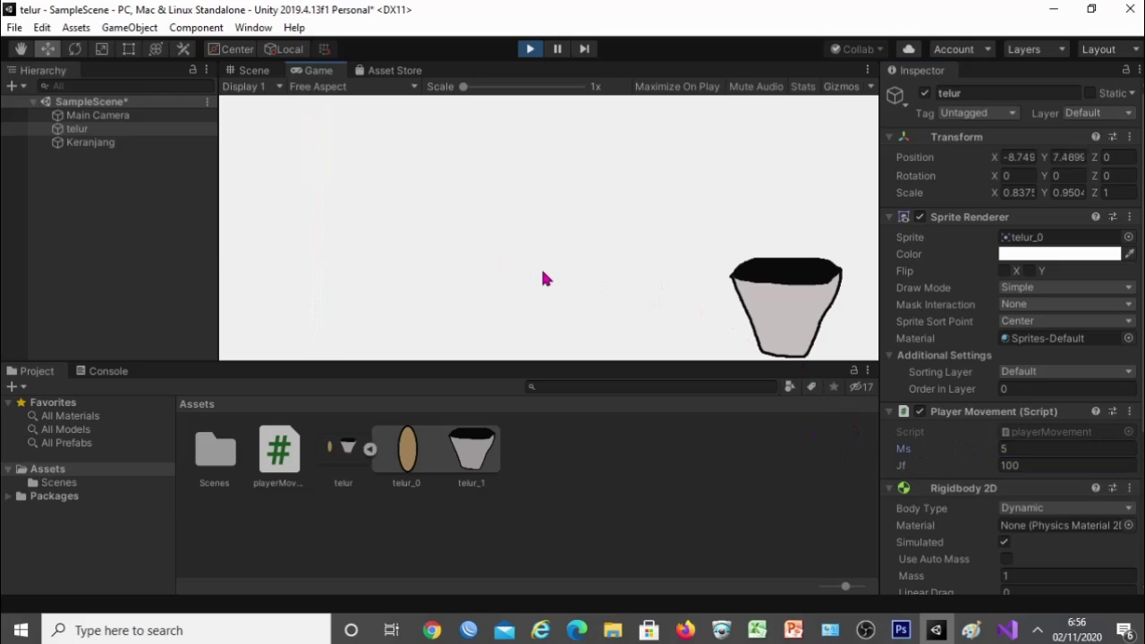
Step: Select the Gravity Scale field, stop play mode so Jf reverts to 0, then switch to the slides
scroll(1020, 454, "down", 3)
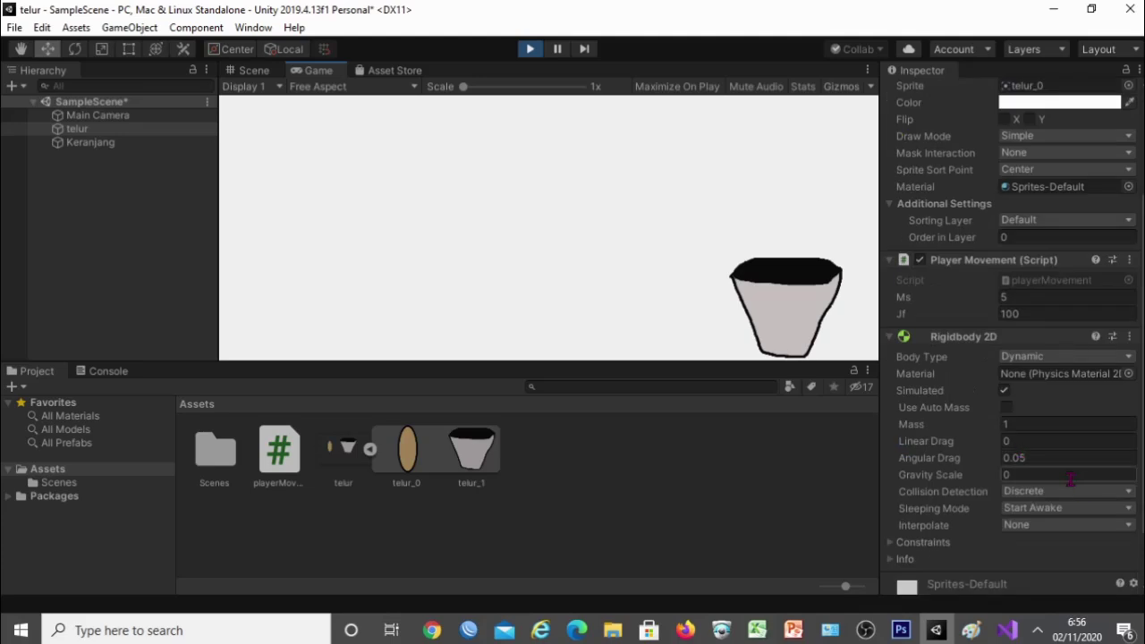
left_click(1035, 475)
left_click(535, 49)
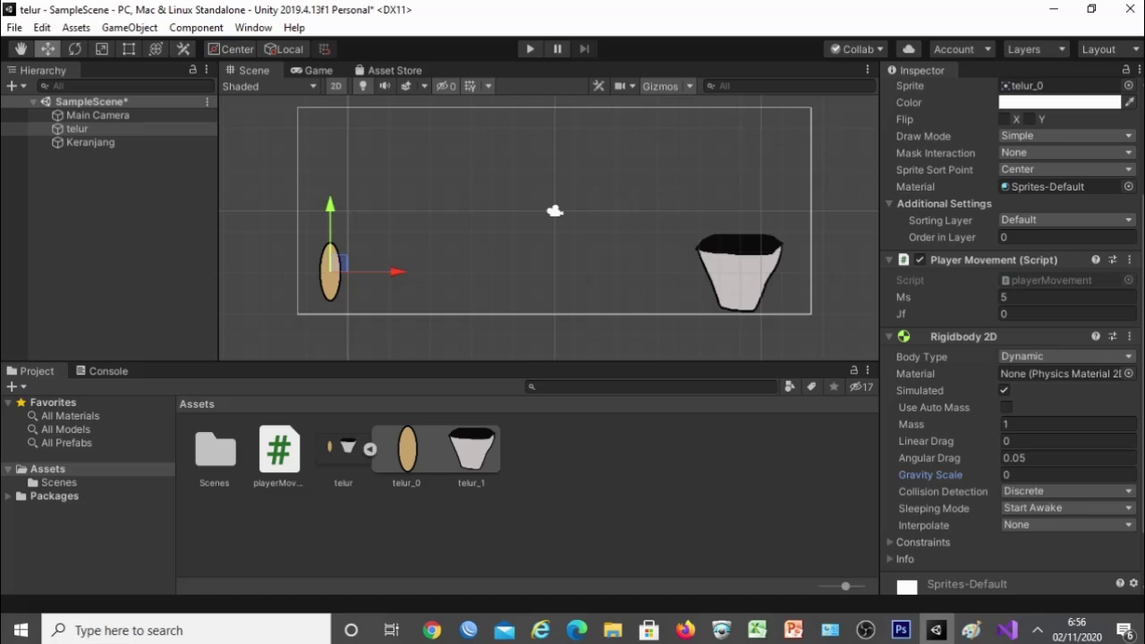
key("alt+Tab")
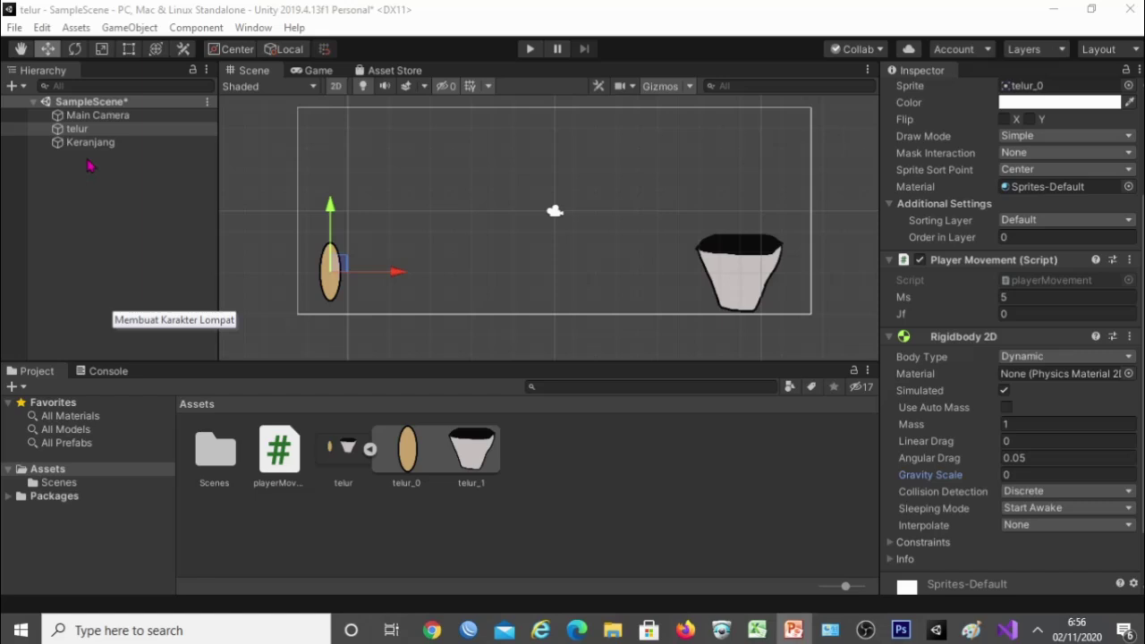
Step: Create an empty game object in the Hierarchy named 'Collider'
right_click(97, 174)
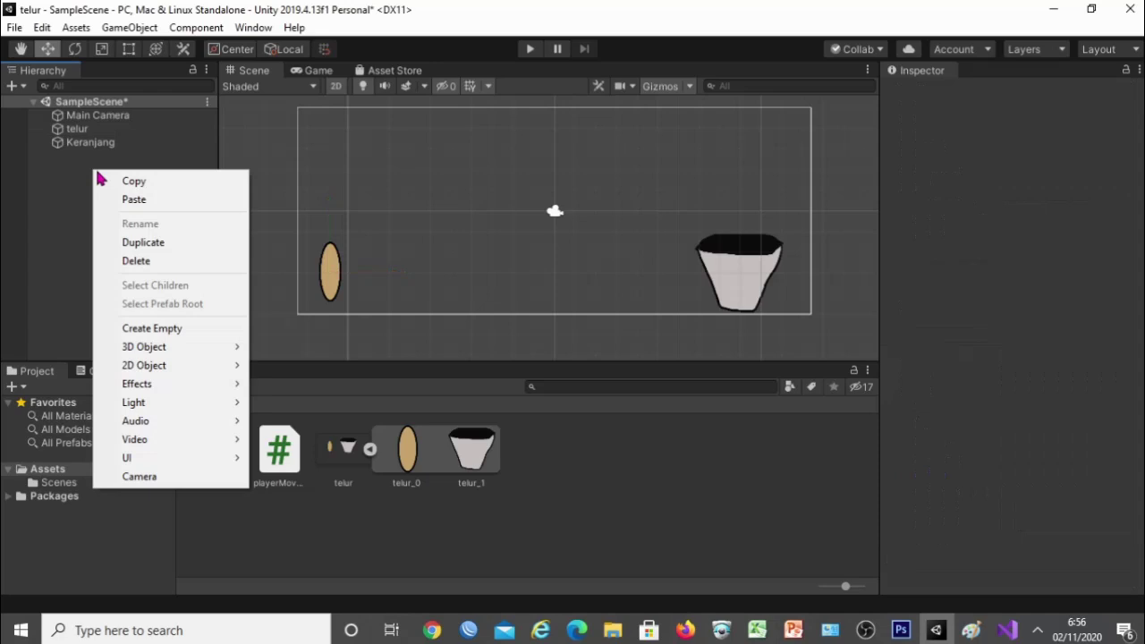
left_click(151, 329)
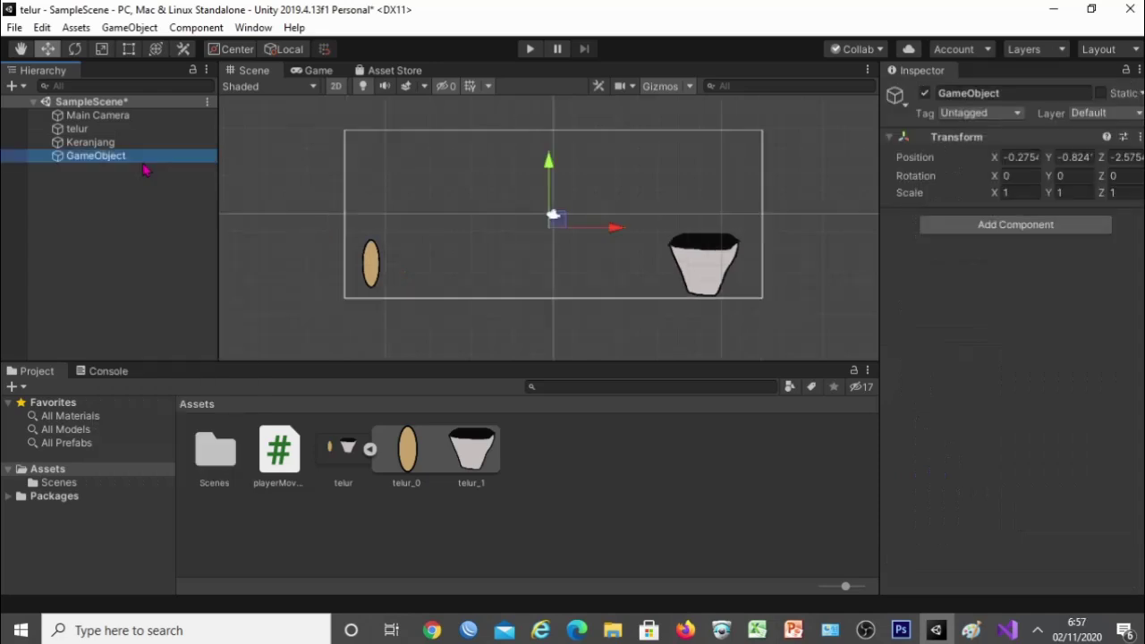
scroll(304, 262, "down", 2)
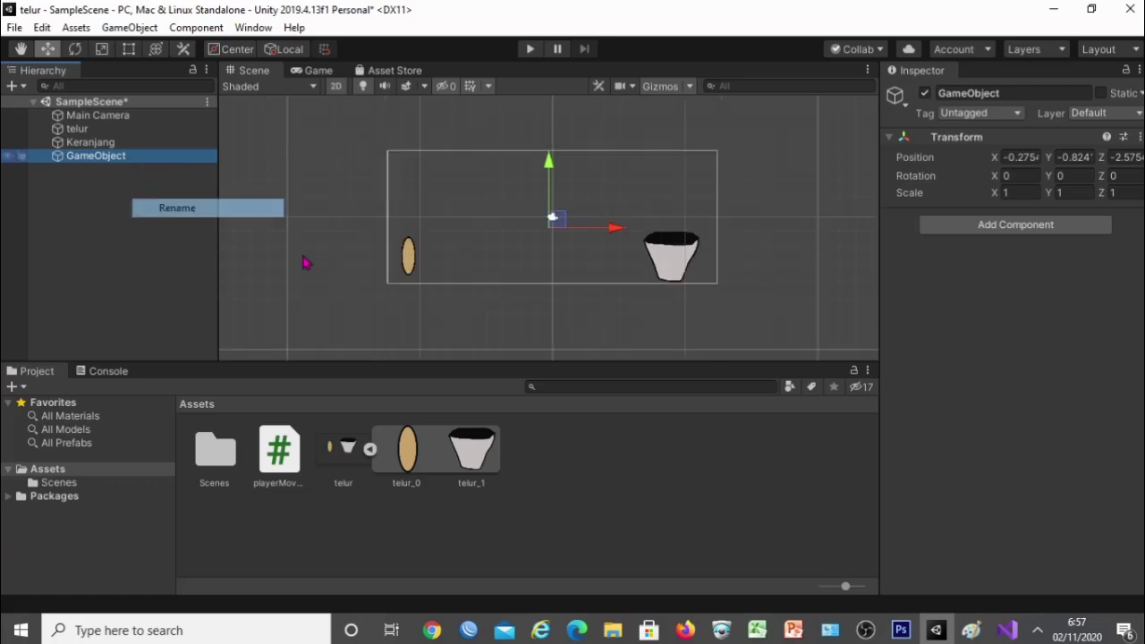
type("Coll")
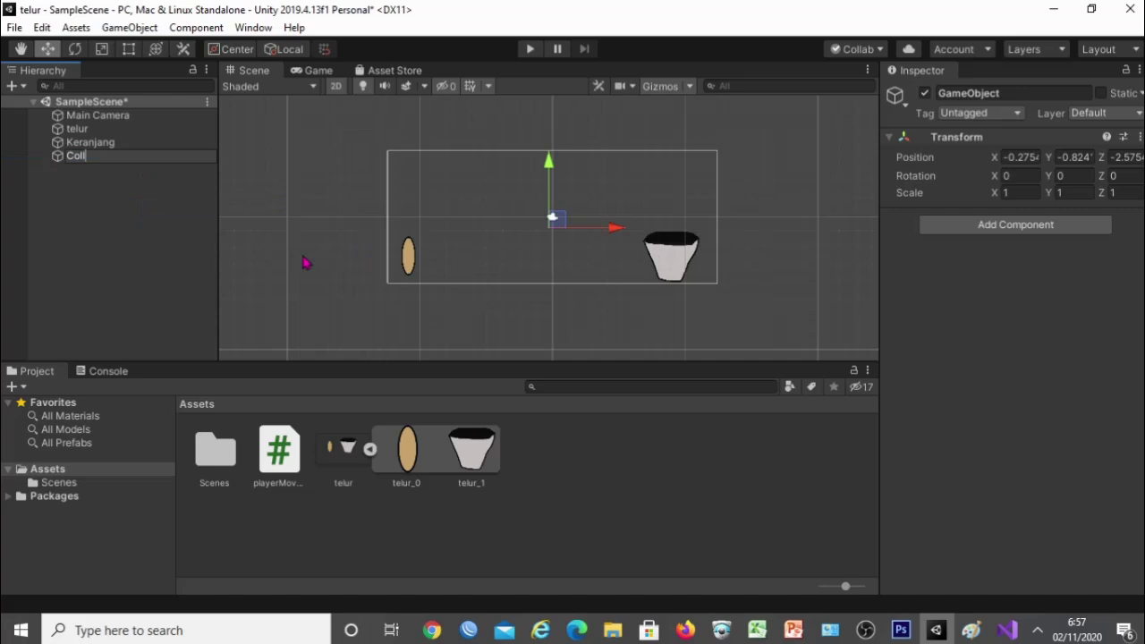
type("ider")
left_click(103, 165)
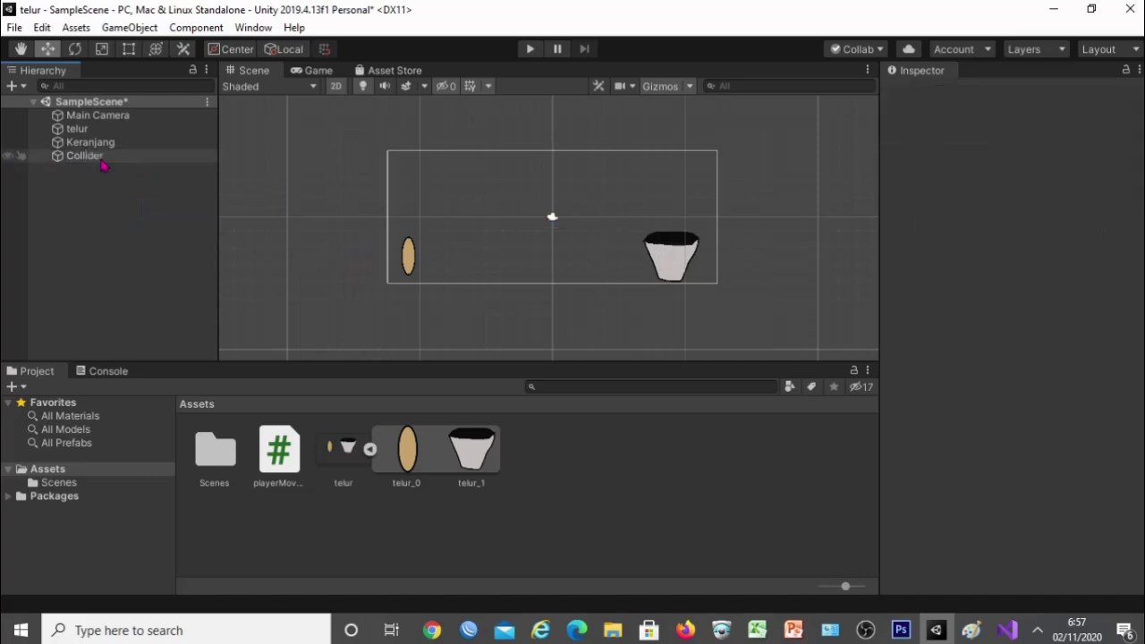
Step: Add a Box Collider 2D component to the Collider object
left_click(100, 158)
left_click(1005, 224)
type("rig")
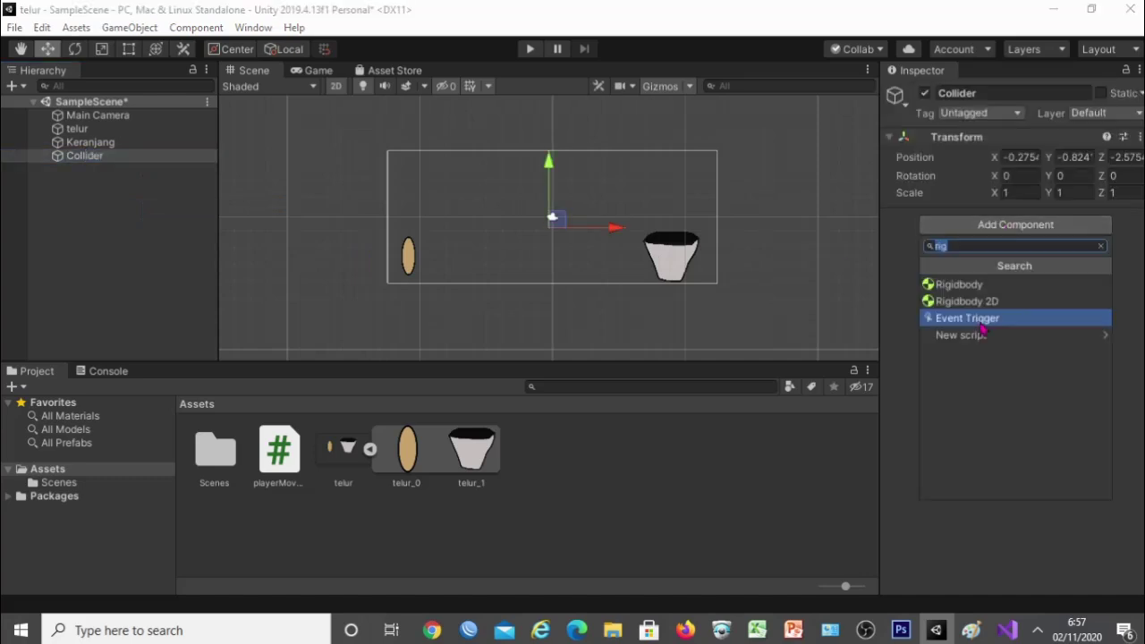
type("co")
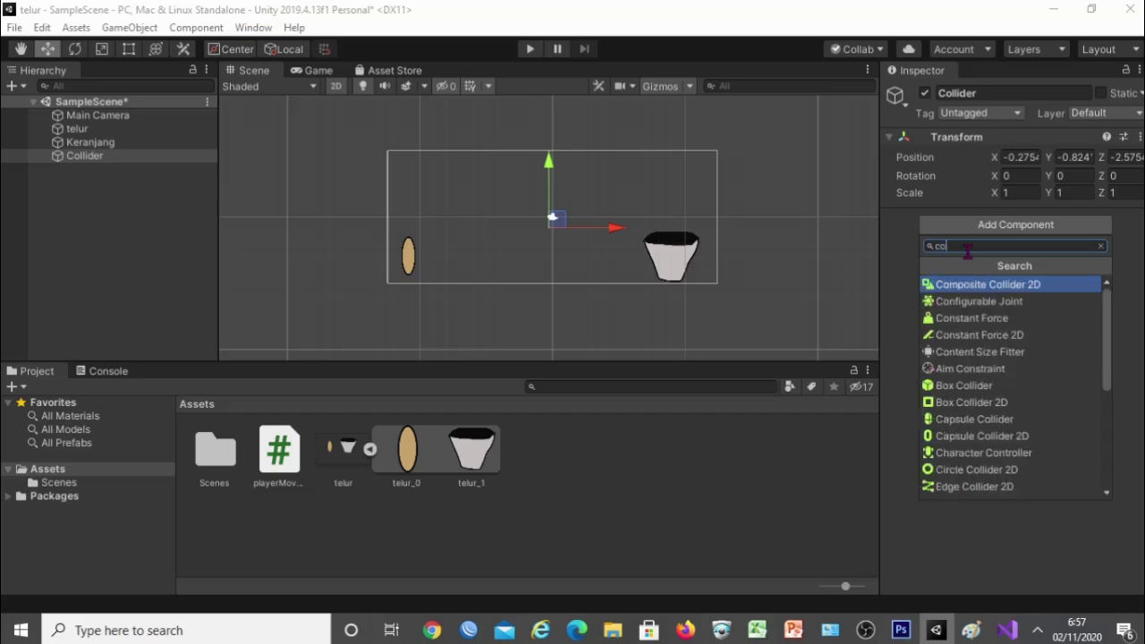
type("ll")
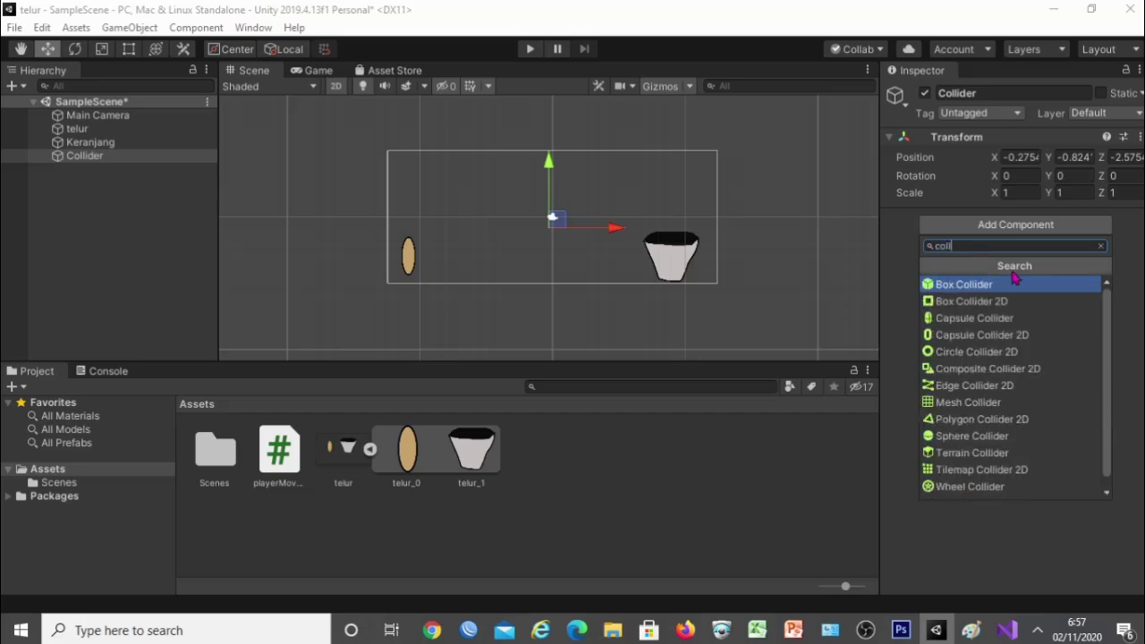
left_click(1003, 301)
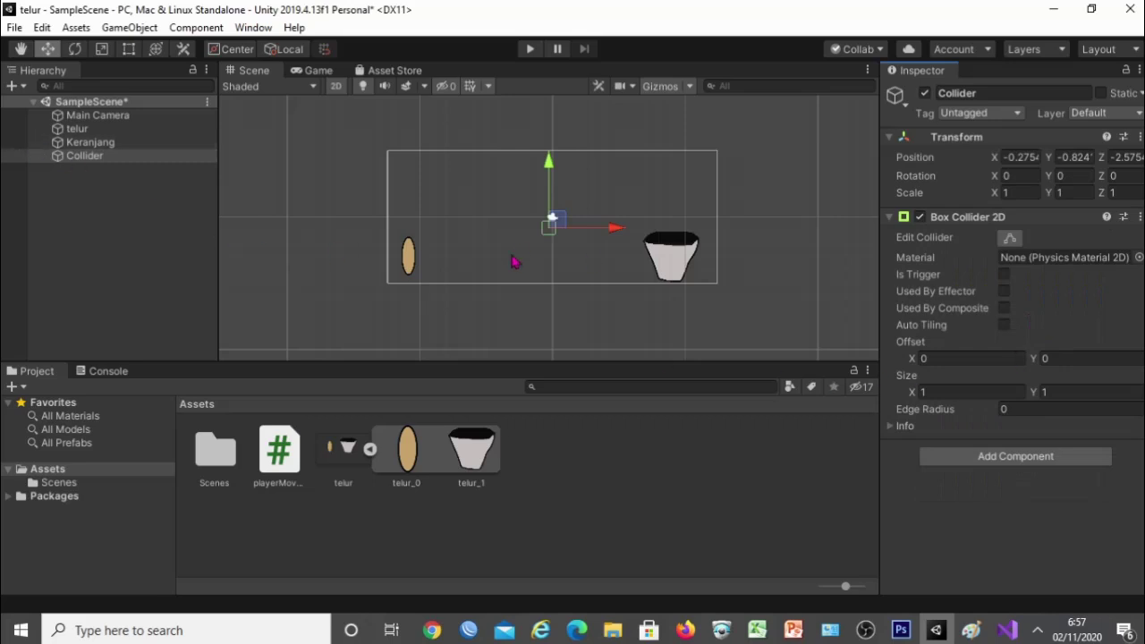
scroll(499, 245, "up", 1)
scroll(524, 256, "up", 1)
scroll(528, 259, "up", 1)
scroll(534, 260, "up", 1)
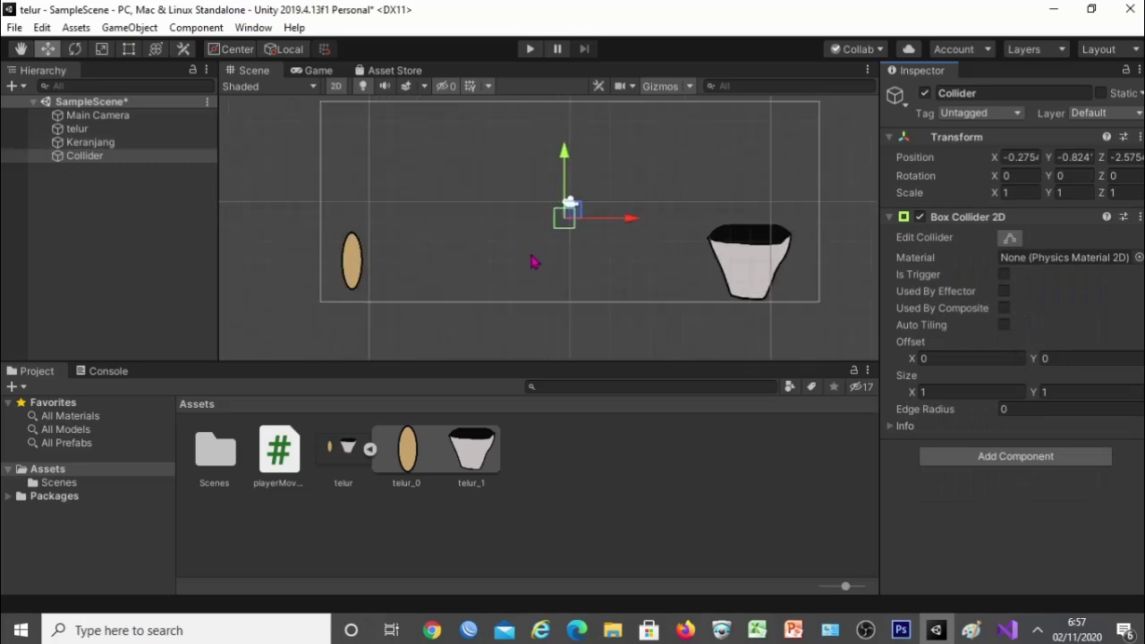
scroll(531, 261, "up", 1)
left_click(569, 220)
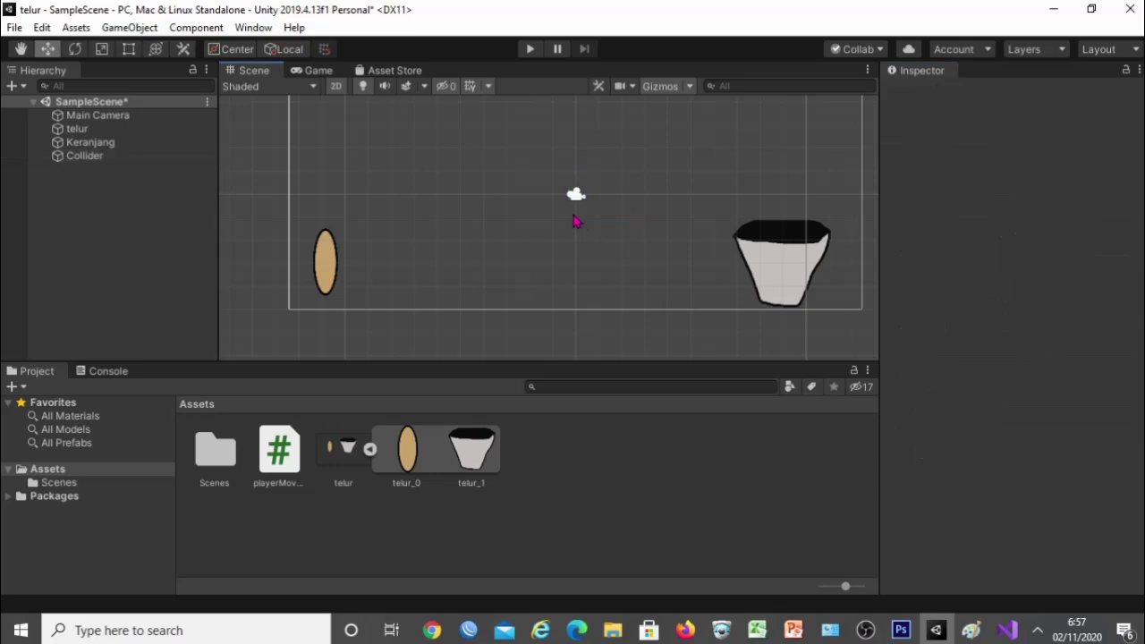
Step: Stretch the Collider much wider horizontally with the Scale tool
left_click(131, 159)
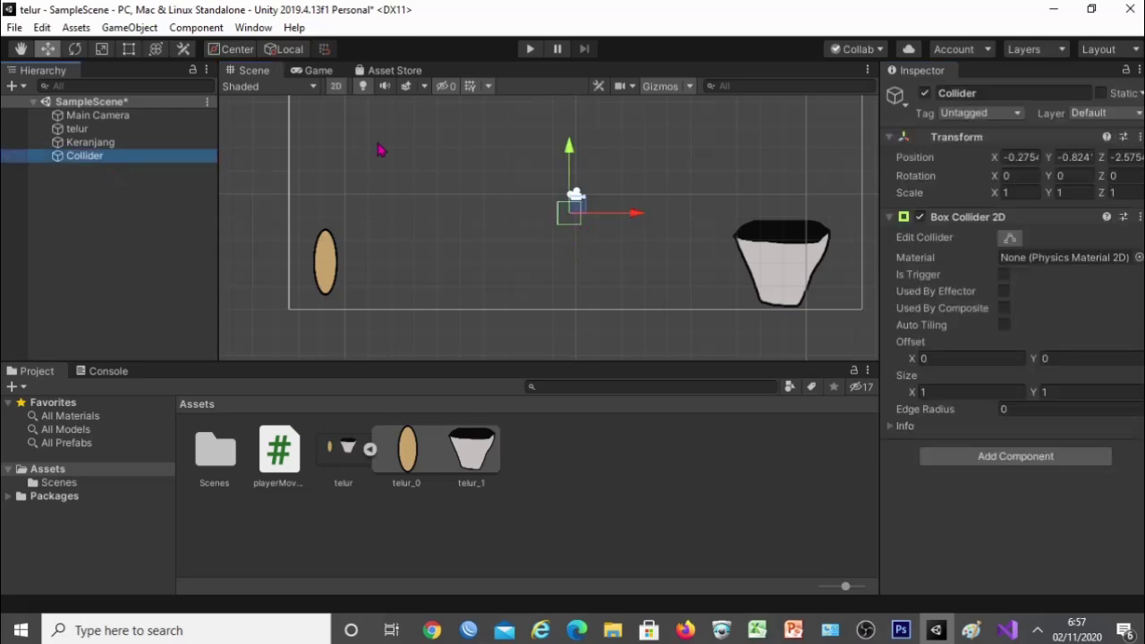
left_click(103, 50)
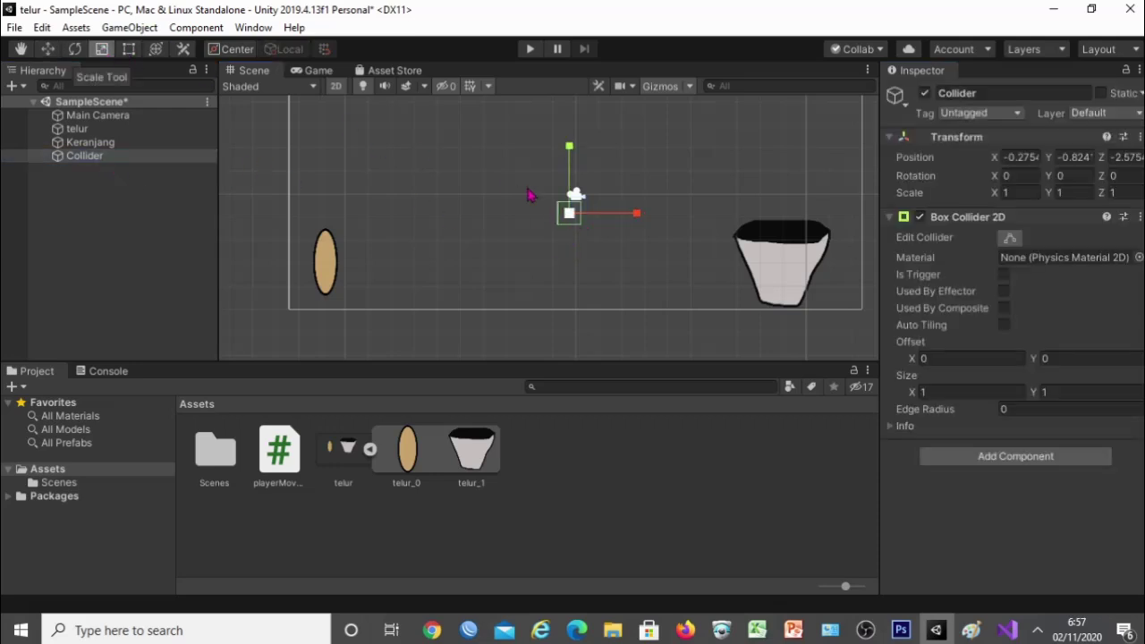
left_click_drag(640, 215, 801, 229)
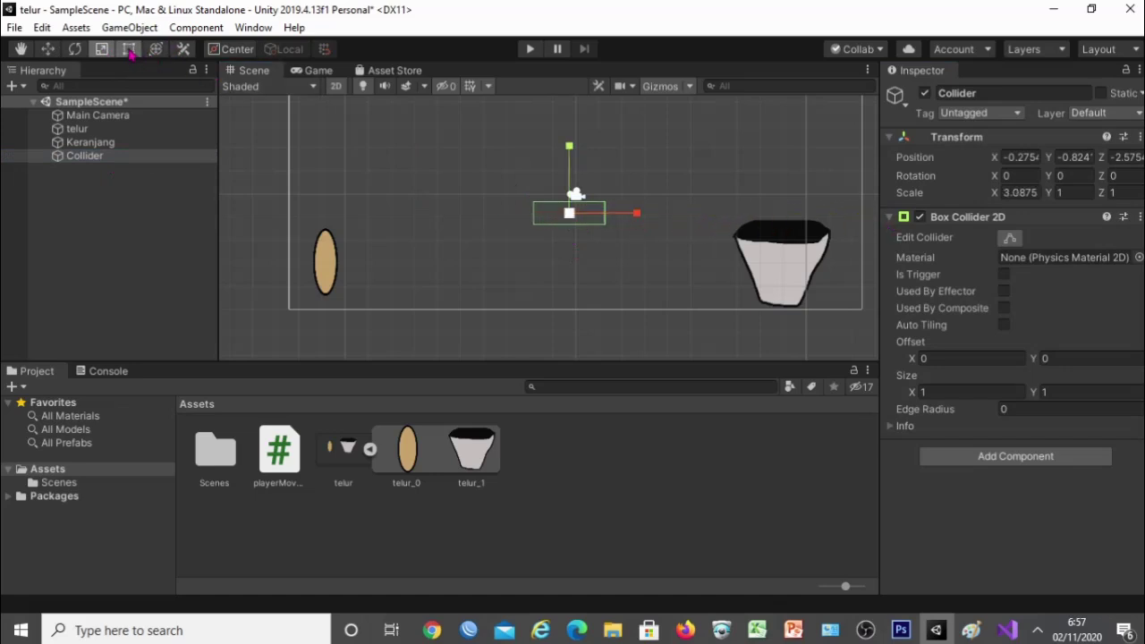
left_click(128, 50)
left_click(106, 49)
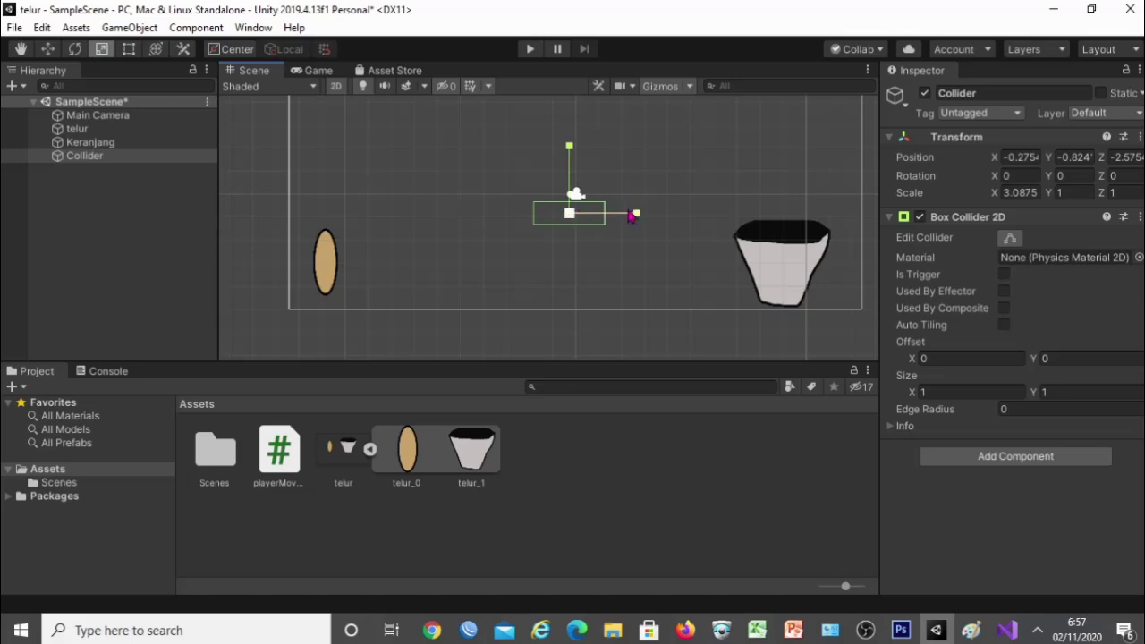
left_click_drag(636, 213, 893, 229)
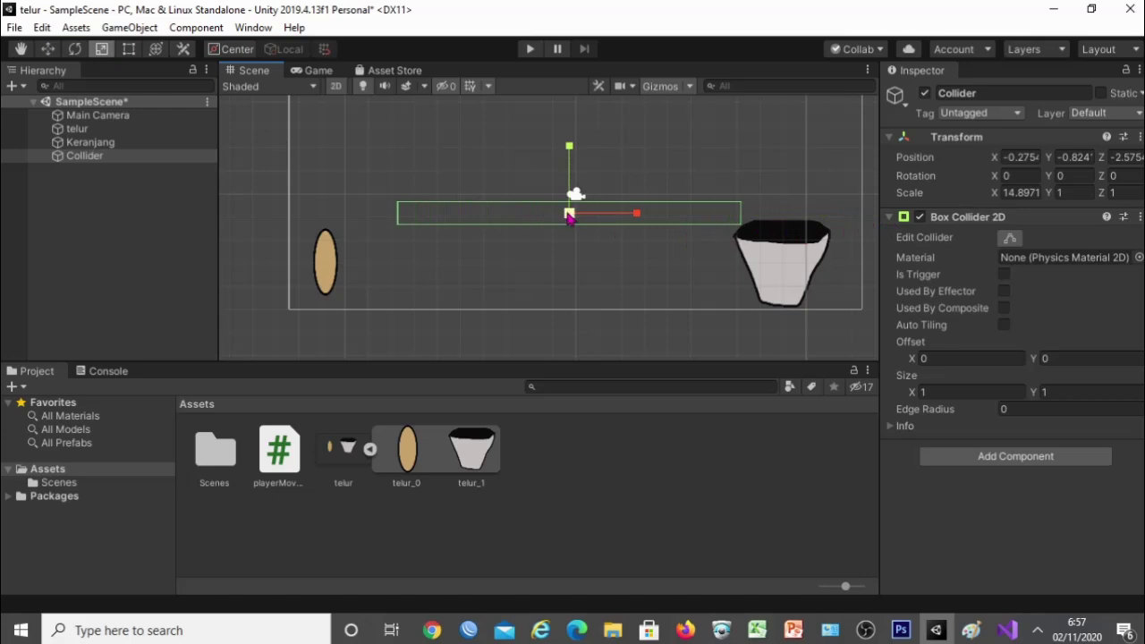
left_click(536, 225)
Step: Enlarge the Collider to 25.7959 × 1.7316 and move it down to Y -5.53
left_click(98, 142)
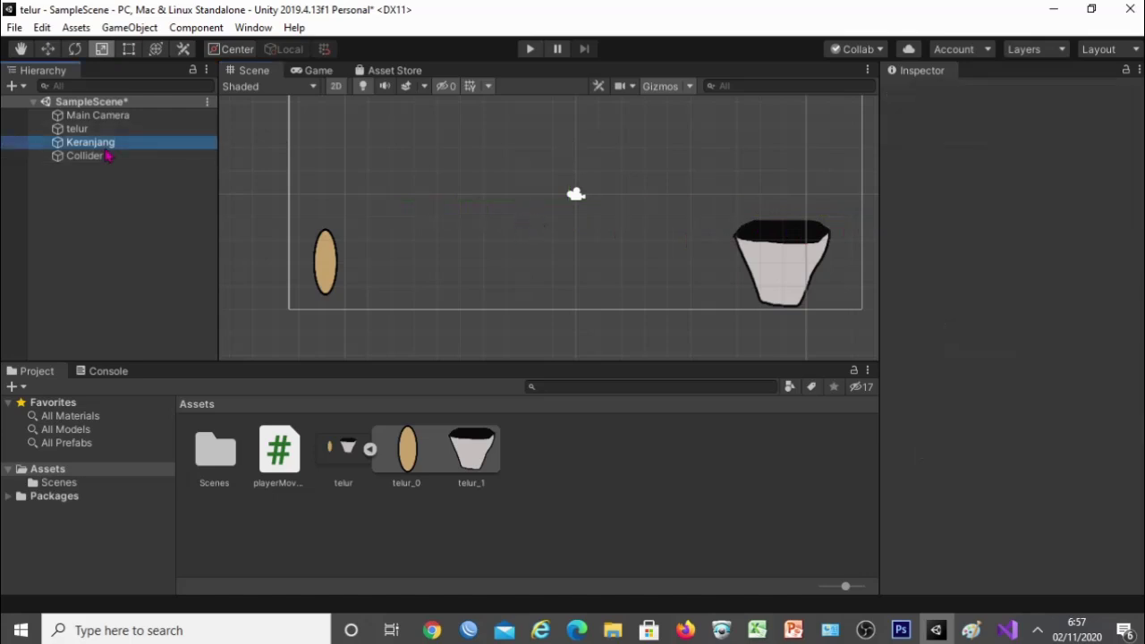
left_click(108, 155)
left_click_drag(569, 214, 638, 215)
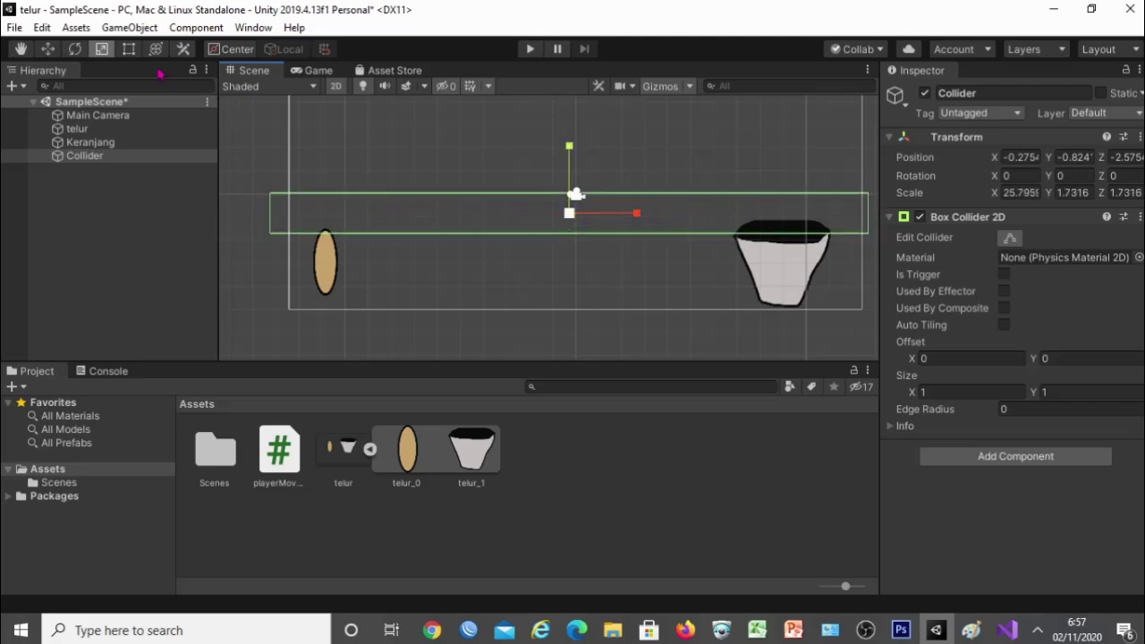
key("w")
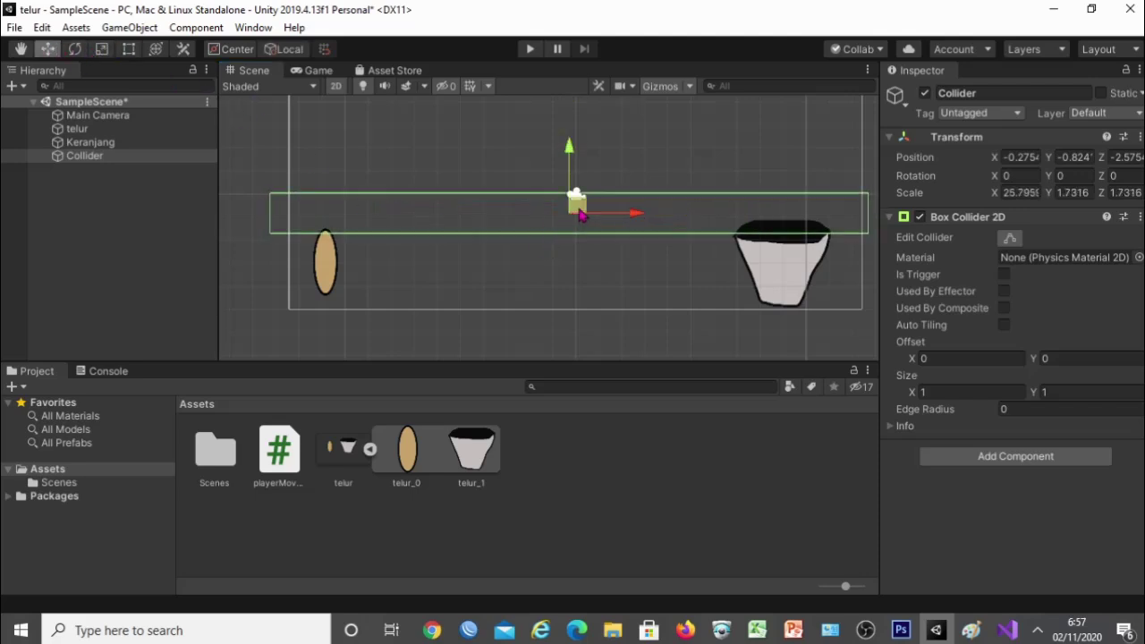
left_click_drag(577, 205, 572, 318)
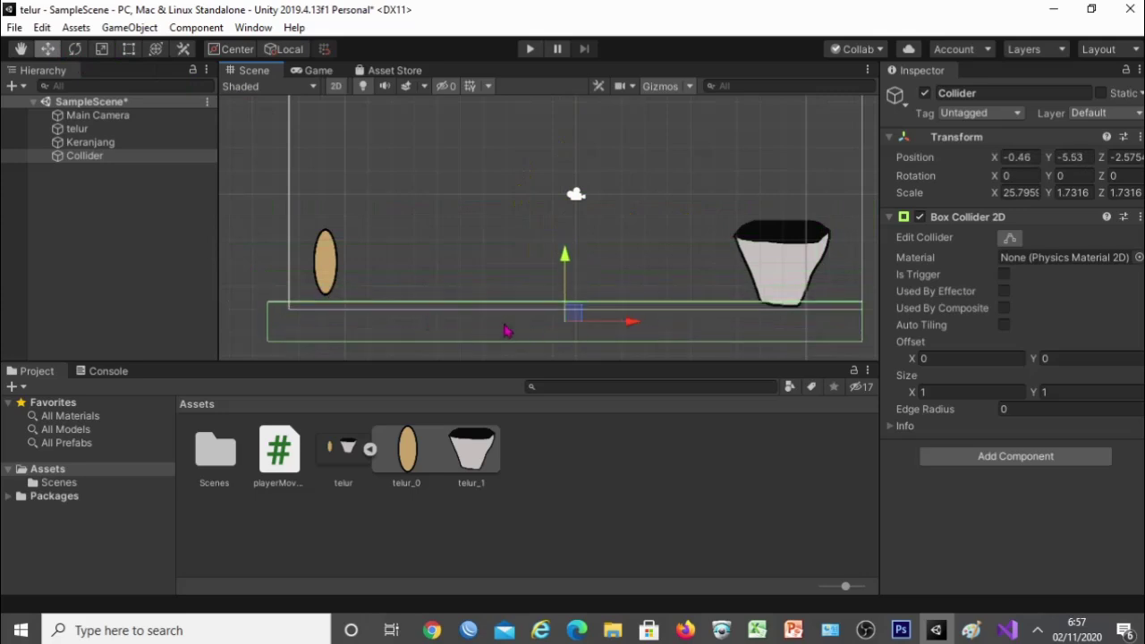
Step: Nudge the telur egg upward and add a Box Collider 2D to it
left_click(89, 130)
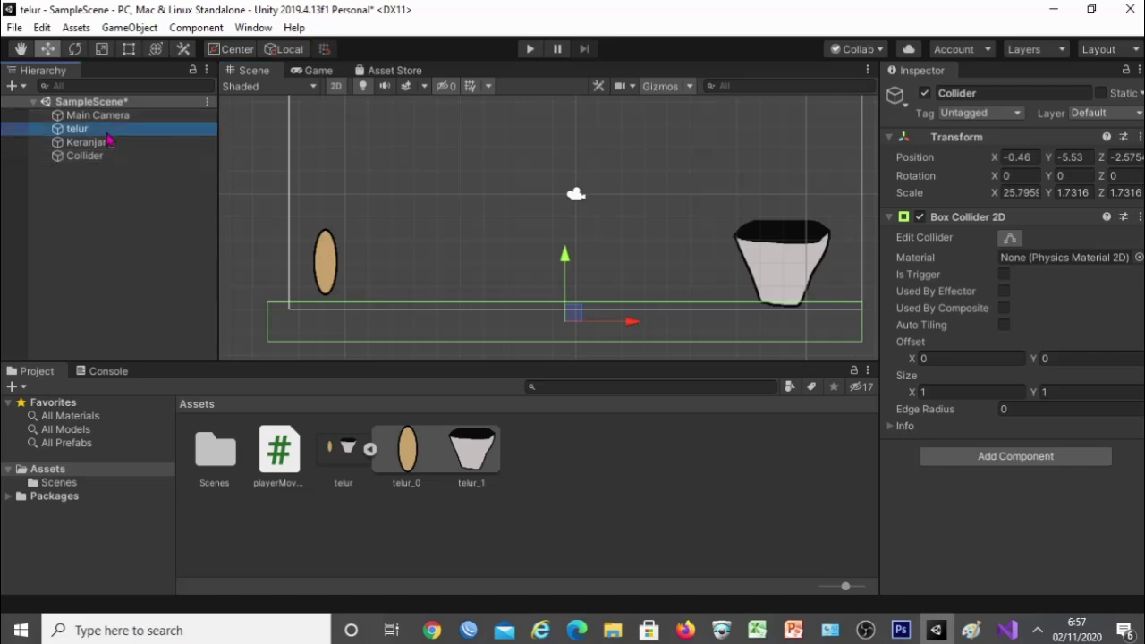
left_click_drag(332, 260, 333, 235)
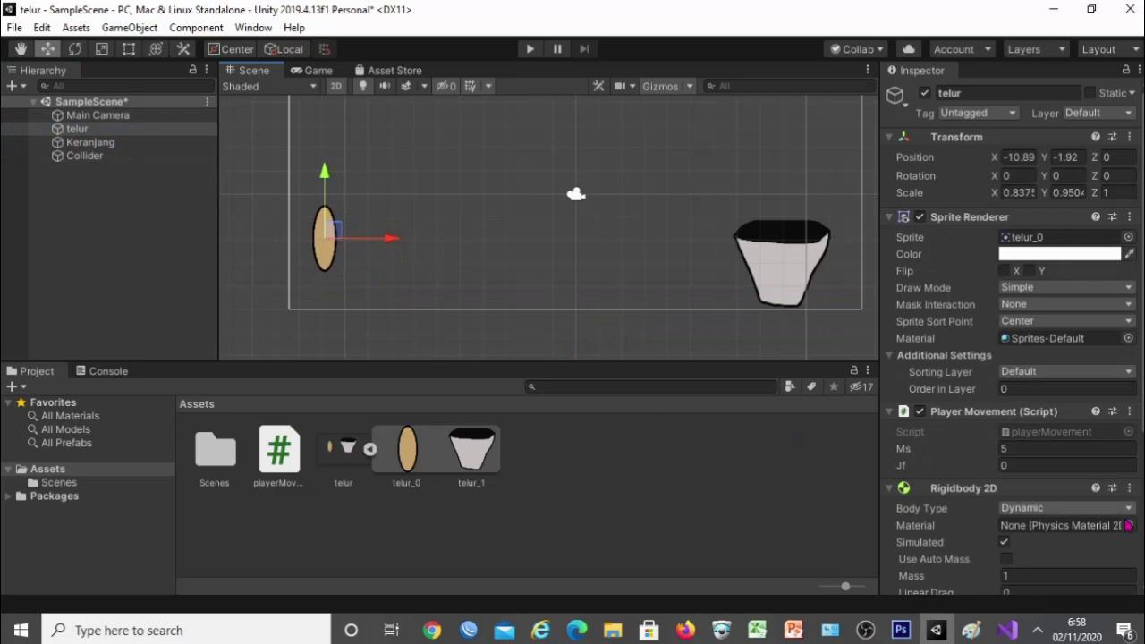
scroll(1011, 402, "down", 5)
scroll(1010, 402, "down", 1)
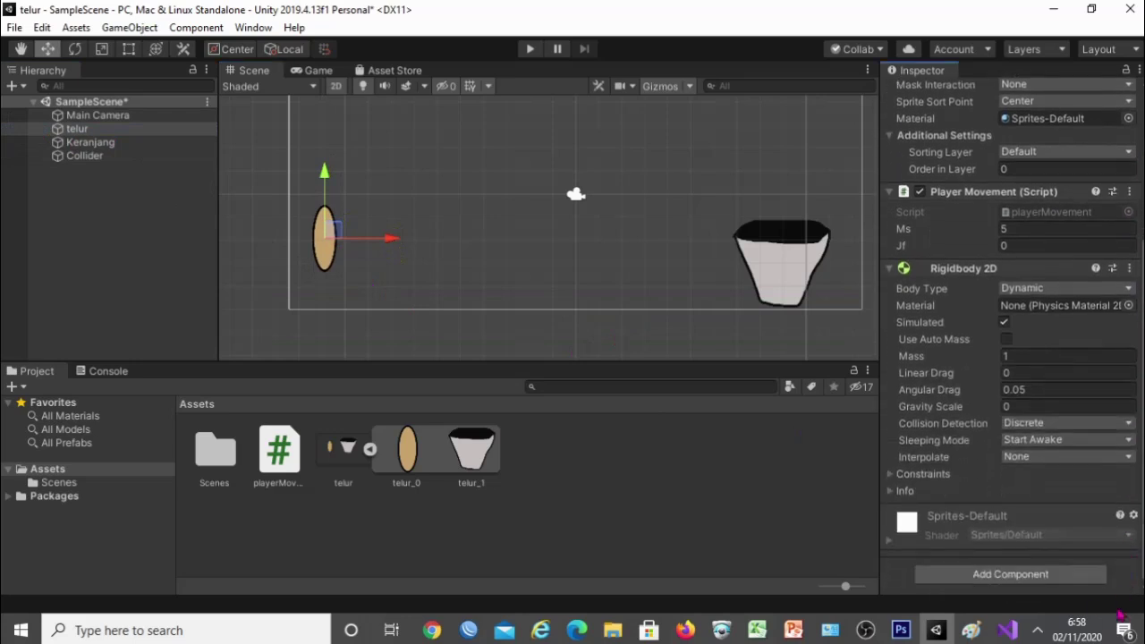
left_click(1076, 579)
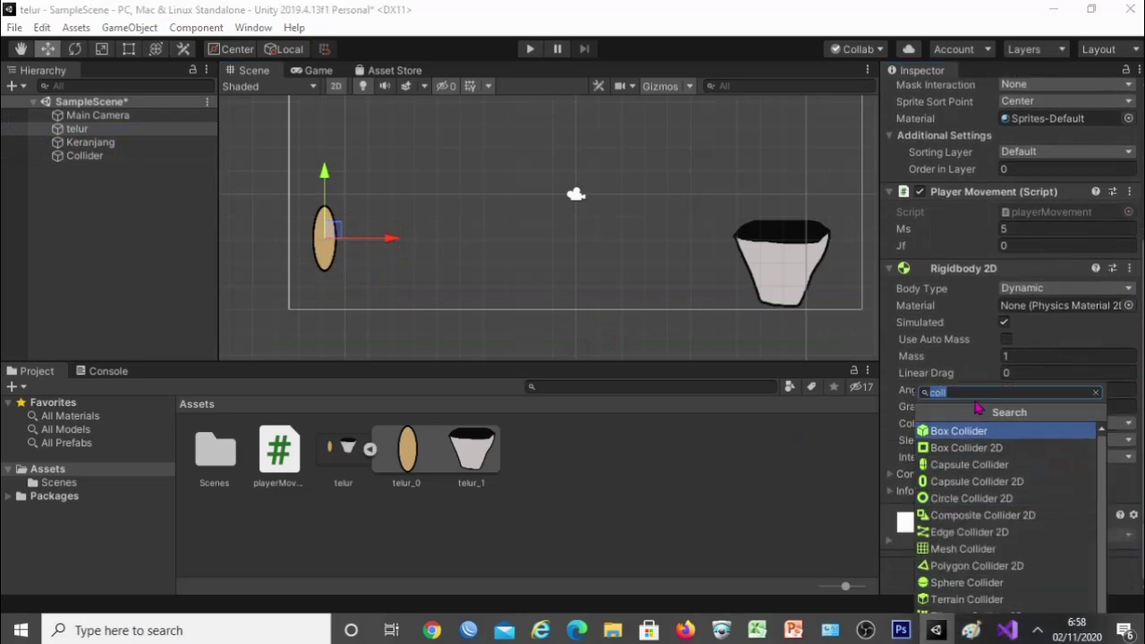
type("colli")
key("BackSpace")
left_click(980, 448)
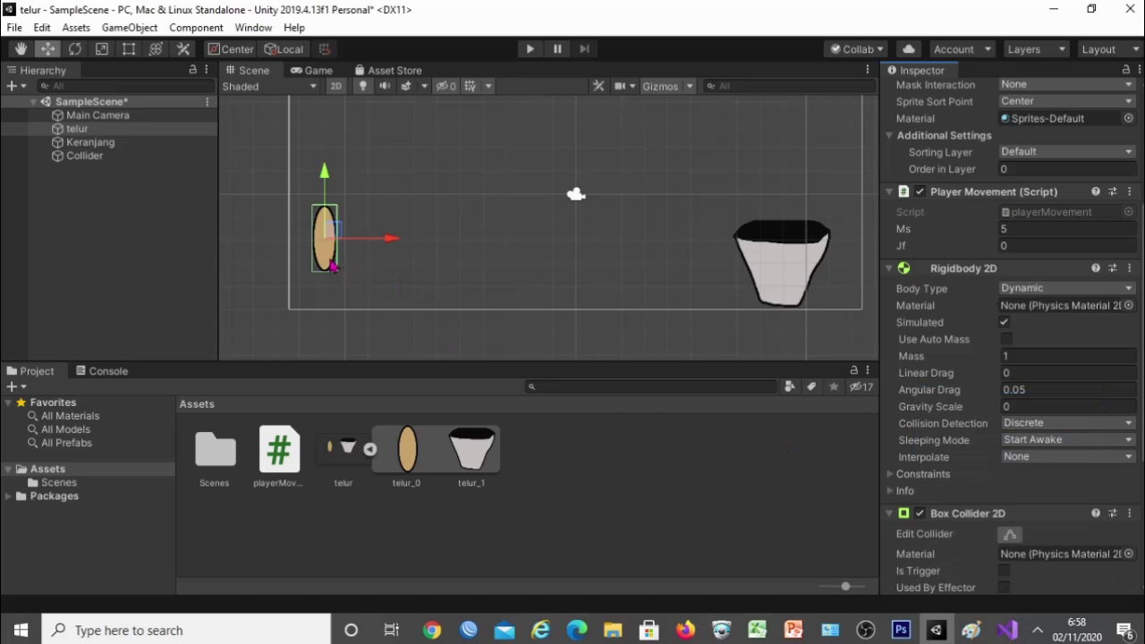
Step: Compare the Collider and telur objects, then lift the egg to X -10.41, Y 1.35
left_click(98, 155)
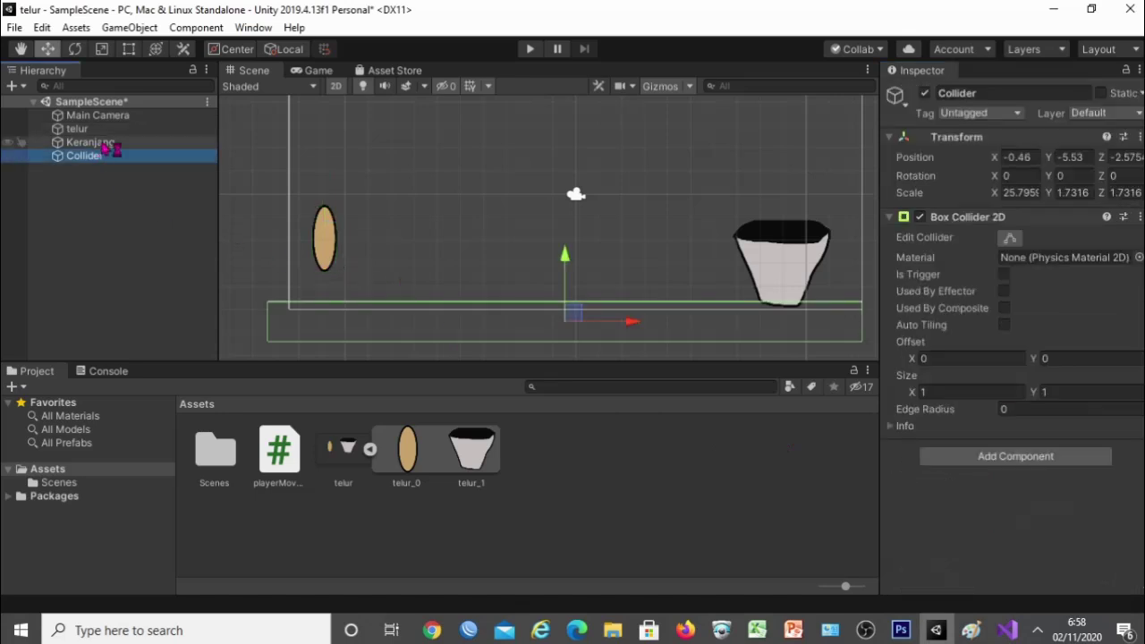
left_click(100, 129)
left_click(95, 158)
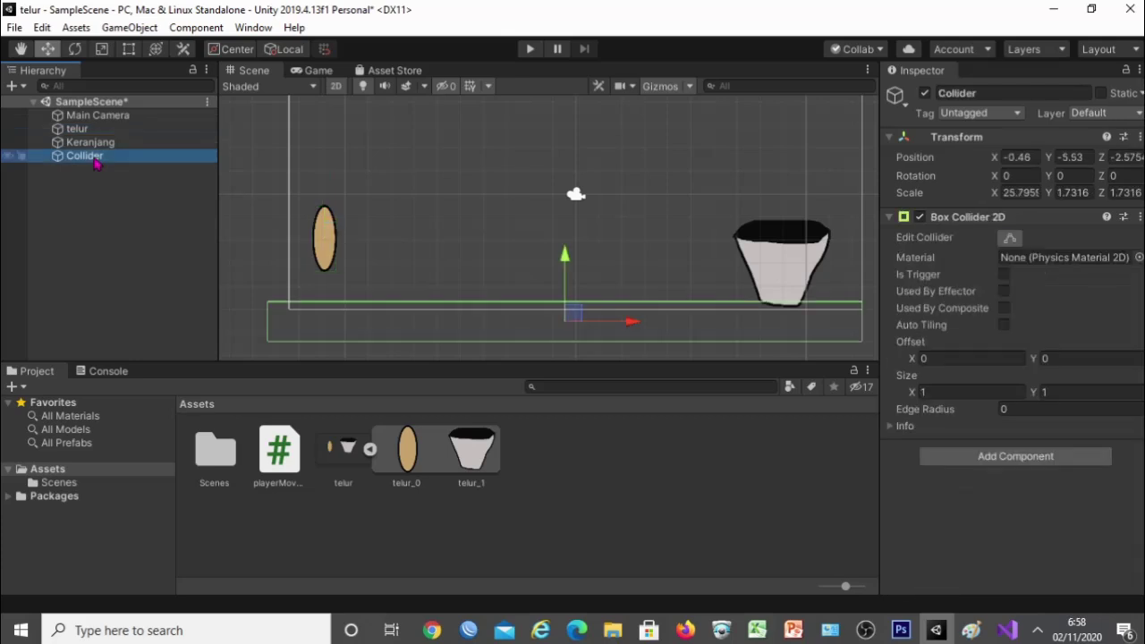
left_click(99, 131)
left_click(104, 158)
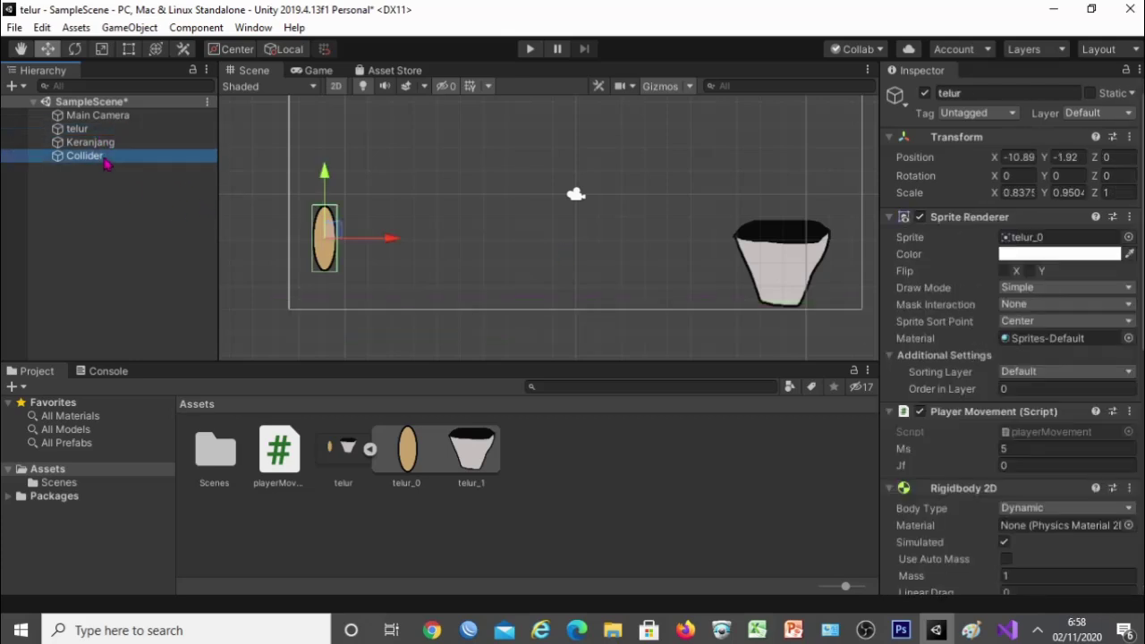
left_click(327, 235)
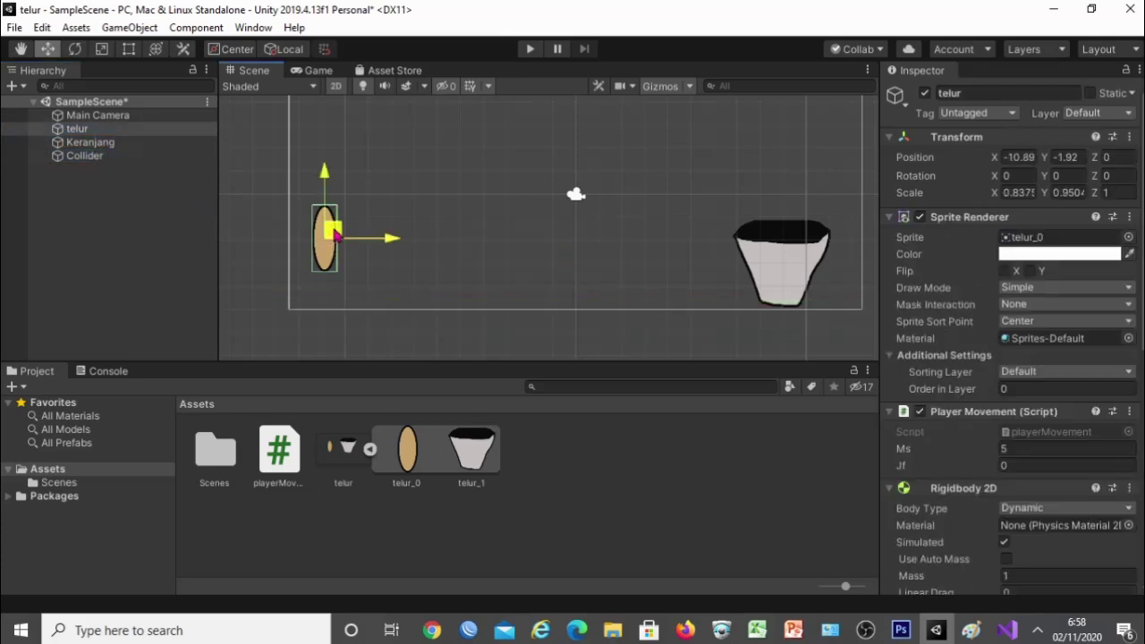
left_click_drag(332, 235, 343, 161)
Step: Test-run the game with the egg's Gravity Scale set to 5, then stop
left_click(530, 48)
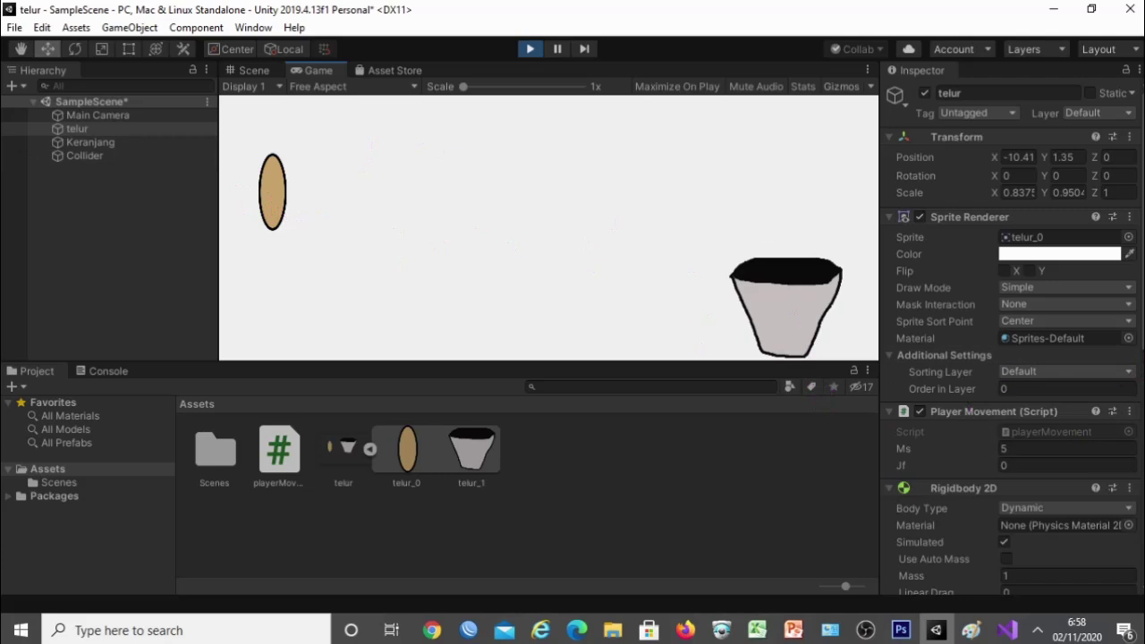
scroll(1052, 393, "down", 6)
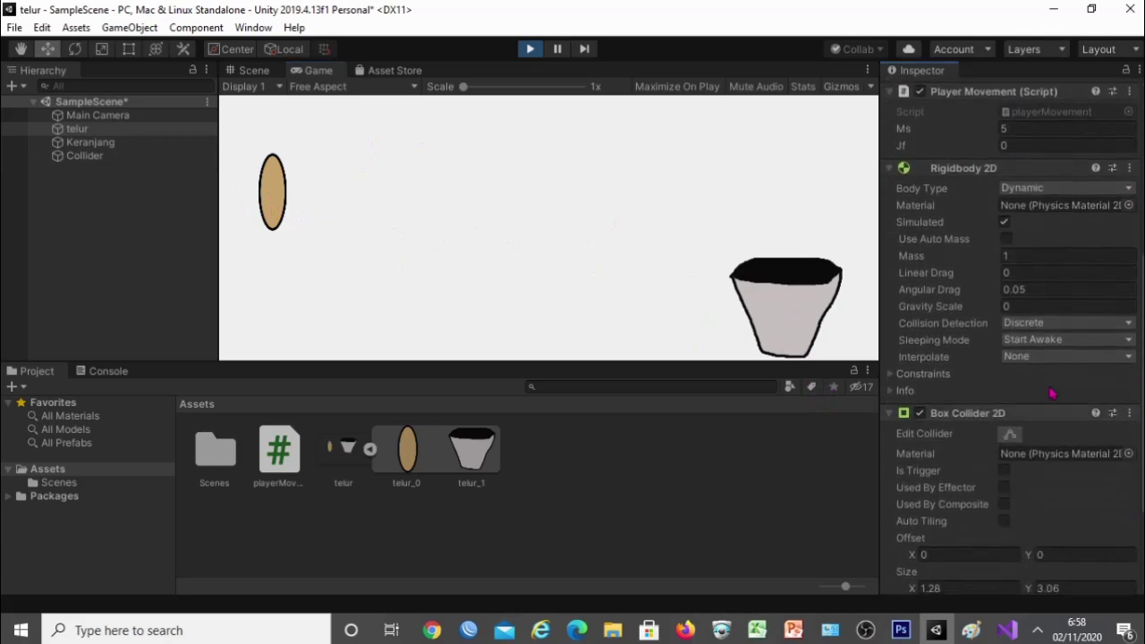
left_click(1010, 306)
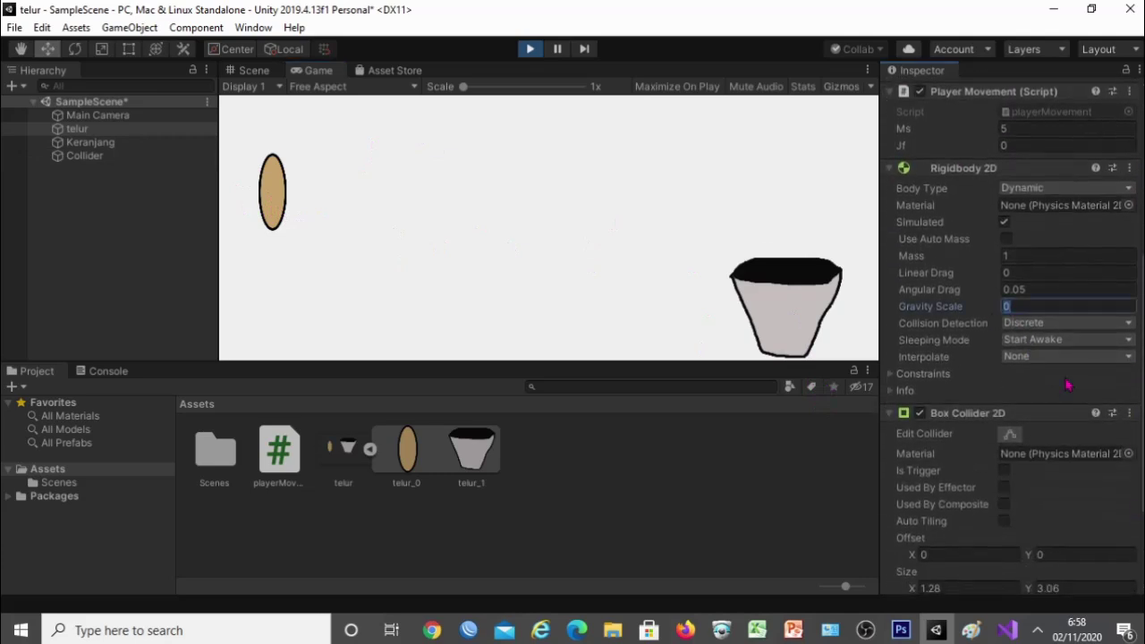
type("5")
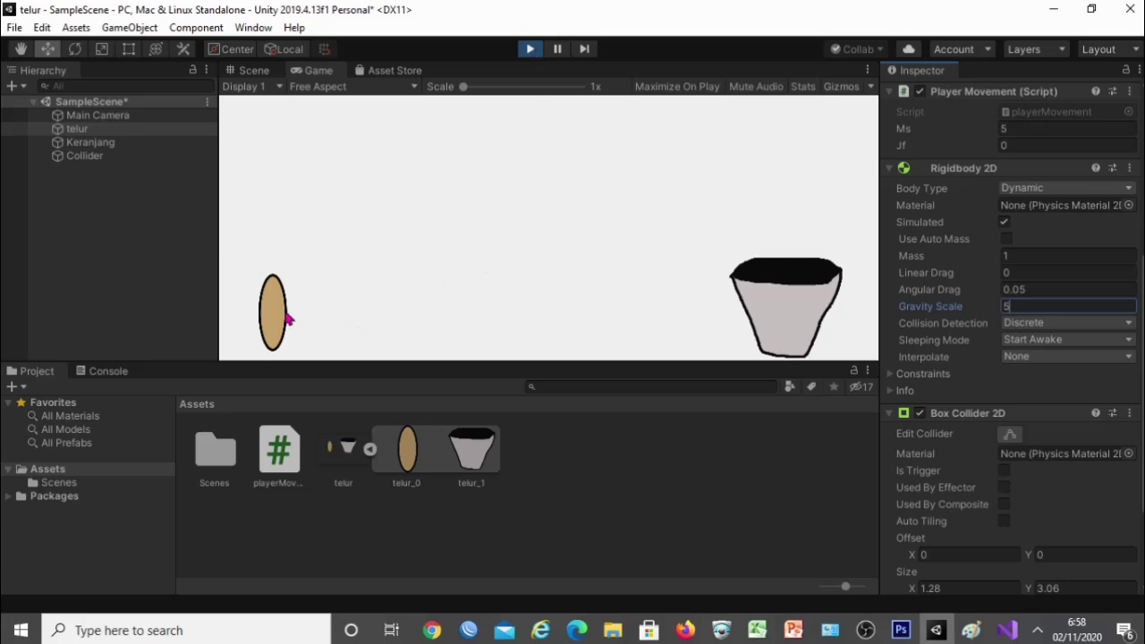
left_click(532, 52)
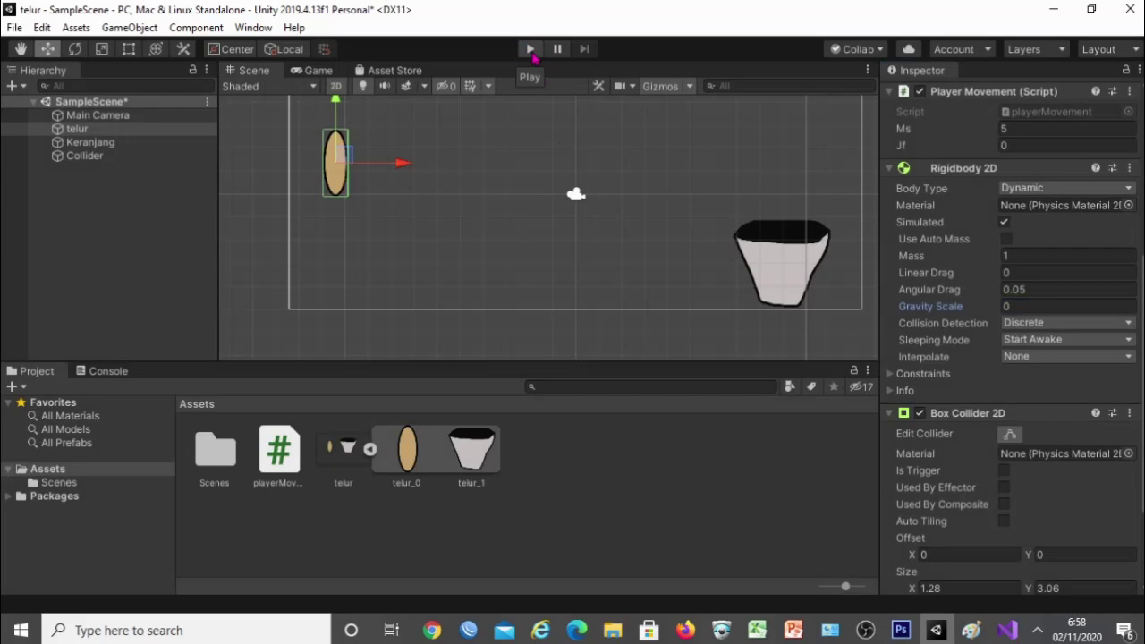
Step: Check the Collider and telur in the Hierarchy, then select telur and edit its Jf
left_click(90, 156)
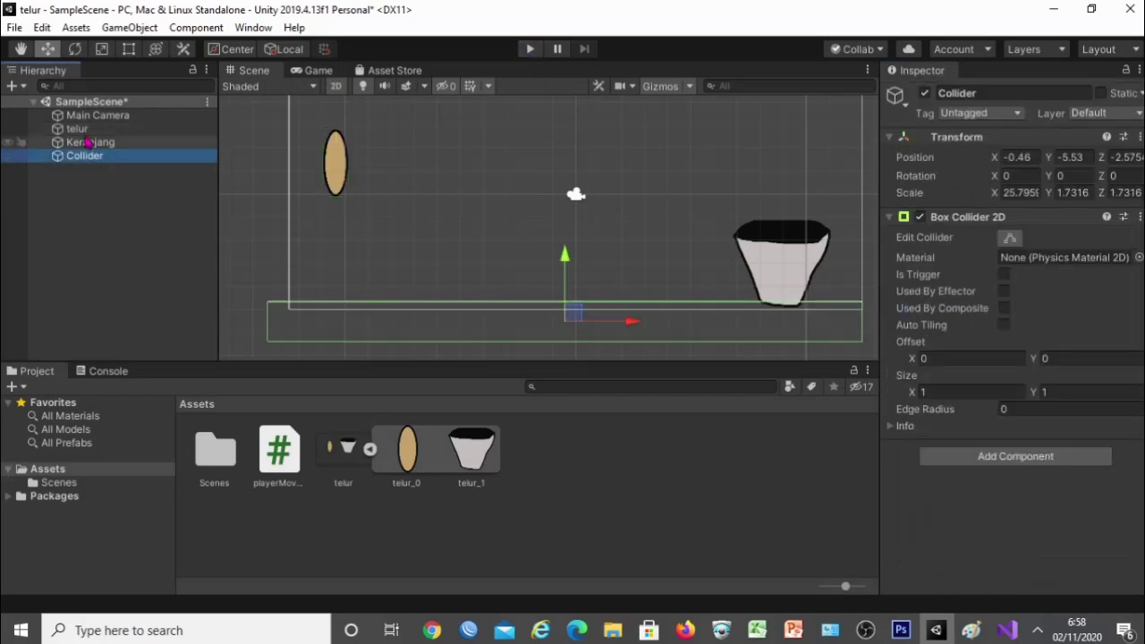
left_click(79, 129)
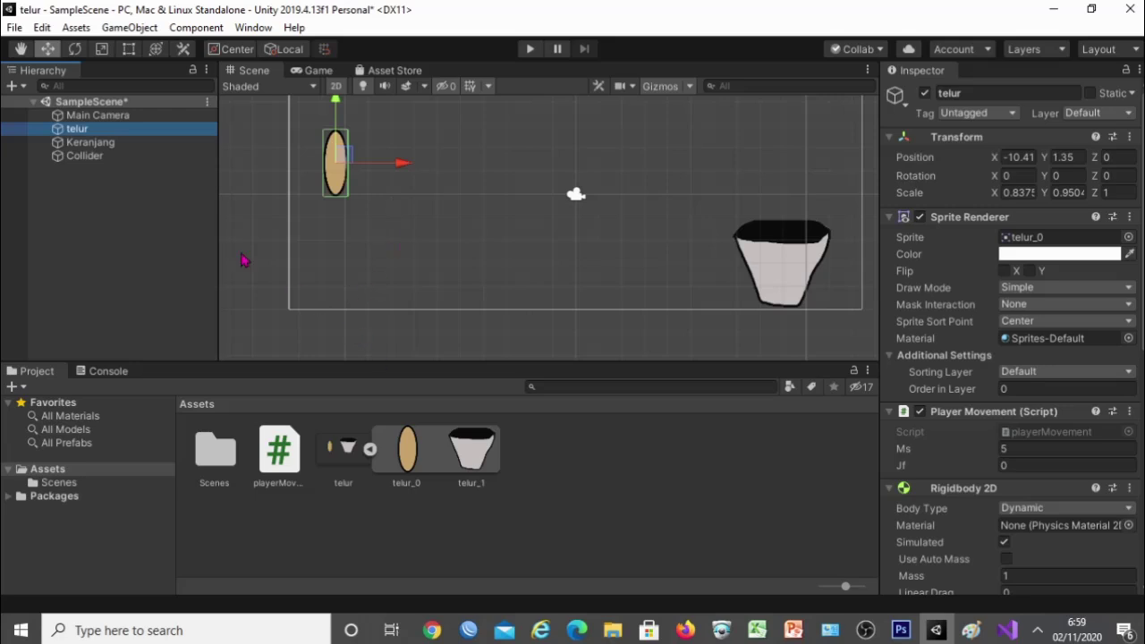
left_click(96, 156)
left_click(79, 129)
left_click(85, 156)
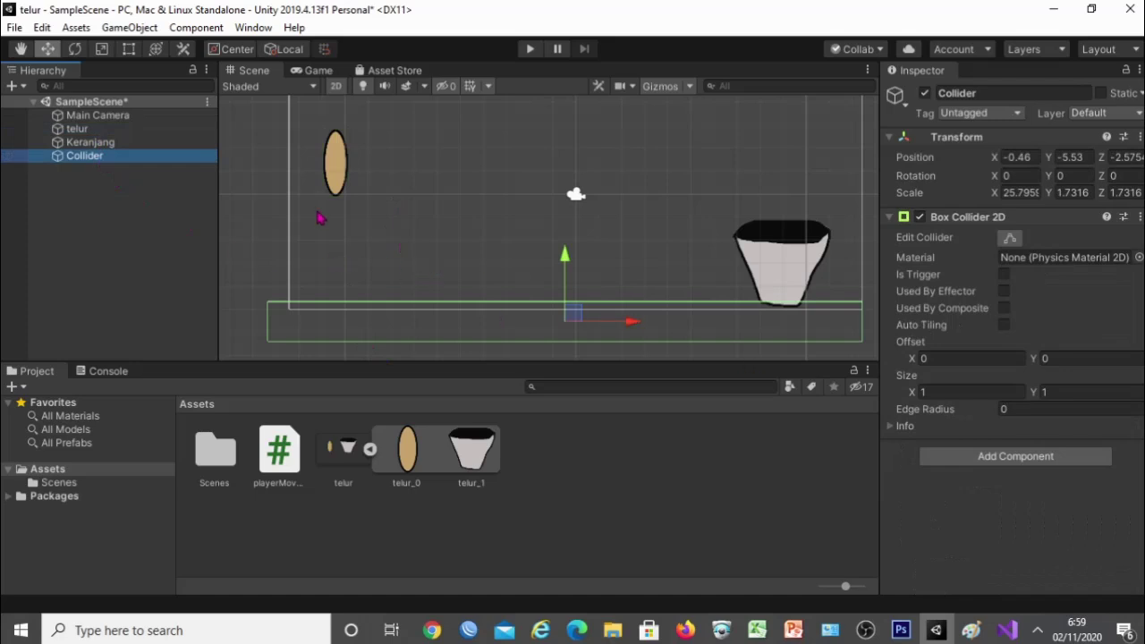
left_click(329, 185)
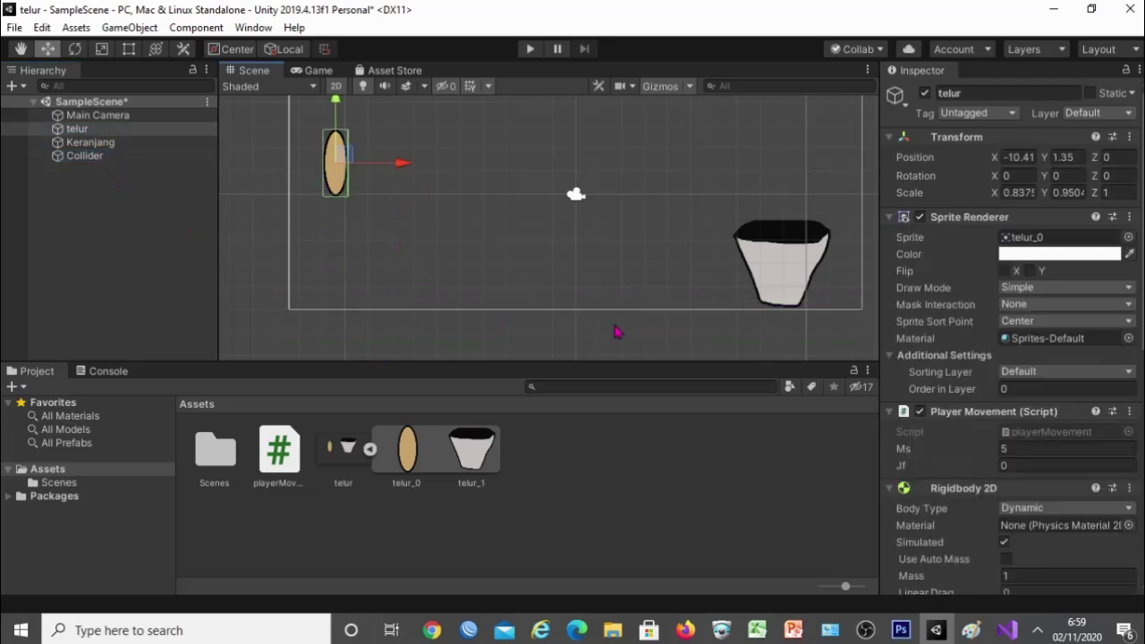
left_click(1017, 465)
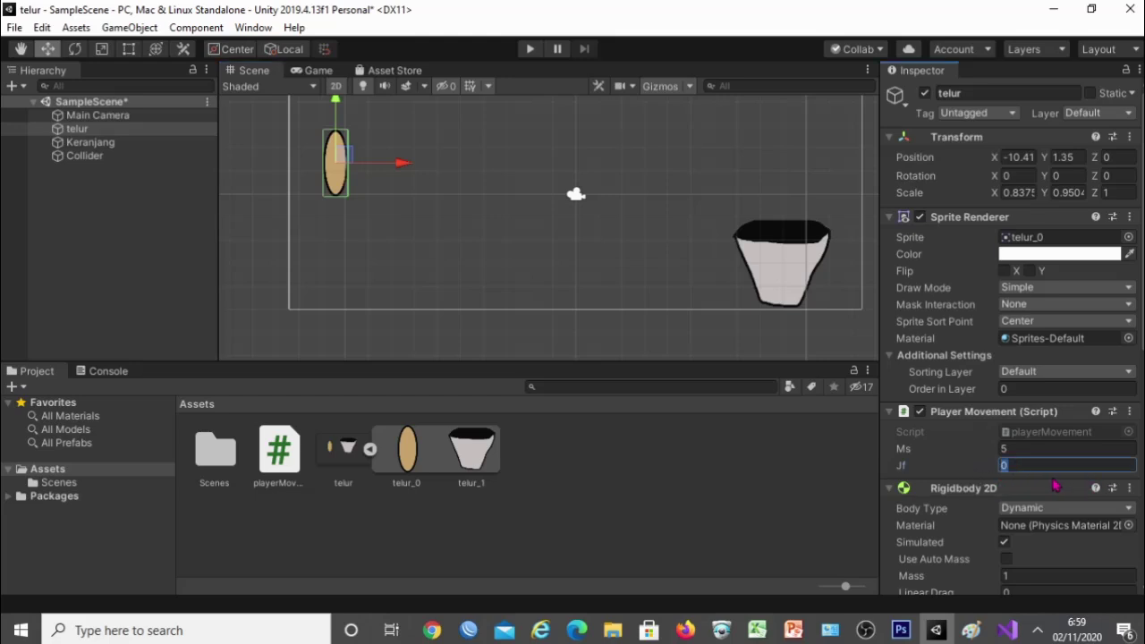
Step: Run the game, set Jf to 600, and test the egg's jump
left_click(530, 51)
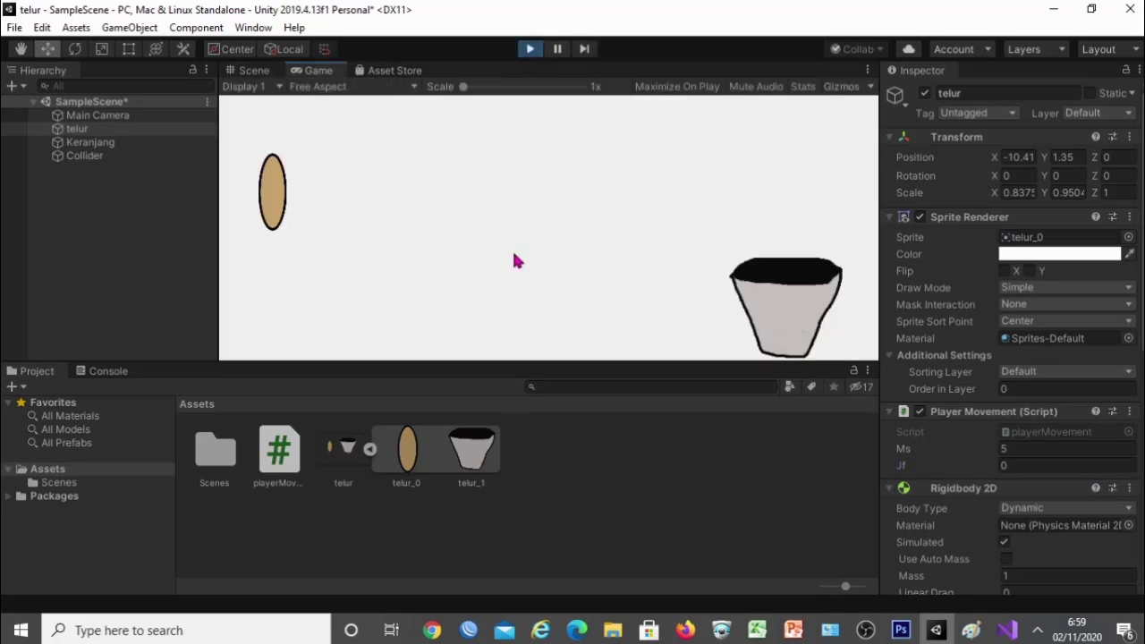
scroll(1100, 509, "down", 5)
left_click(981, 394)
type("600")
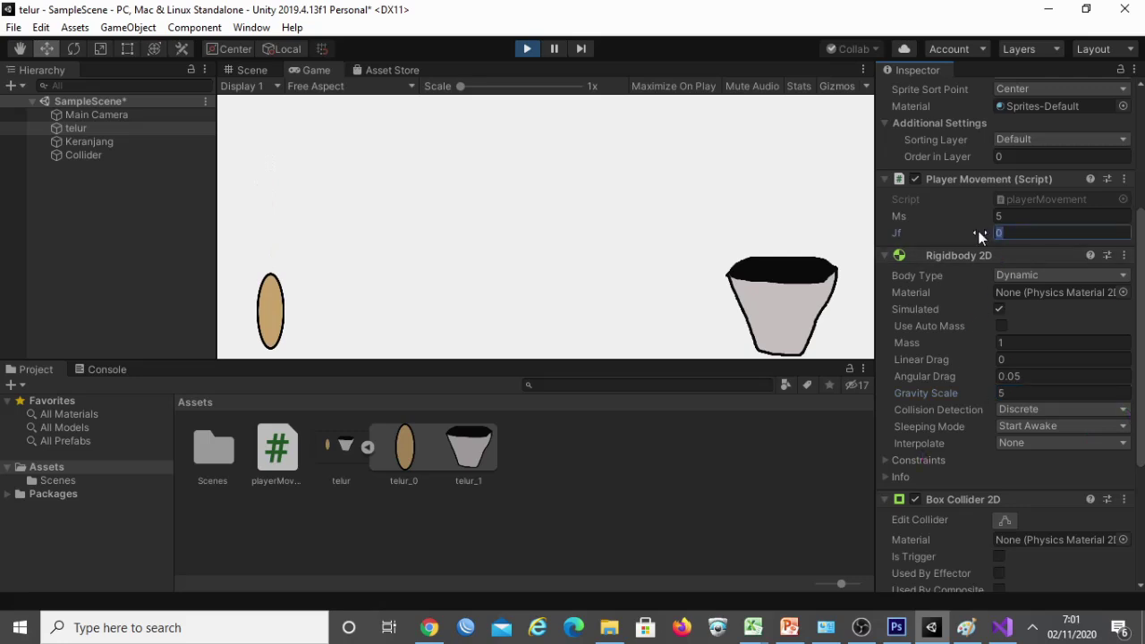
type("600")
left_click(463, 169)
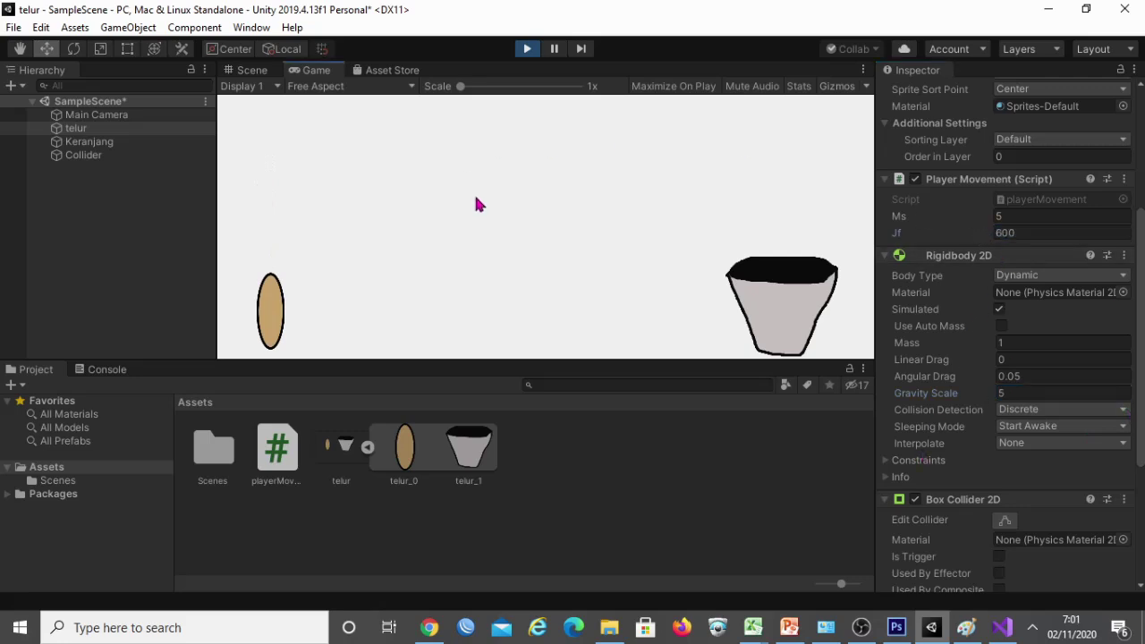
key("space")
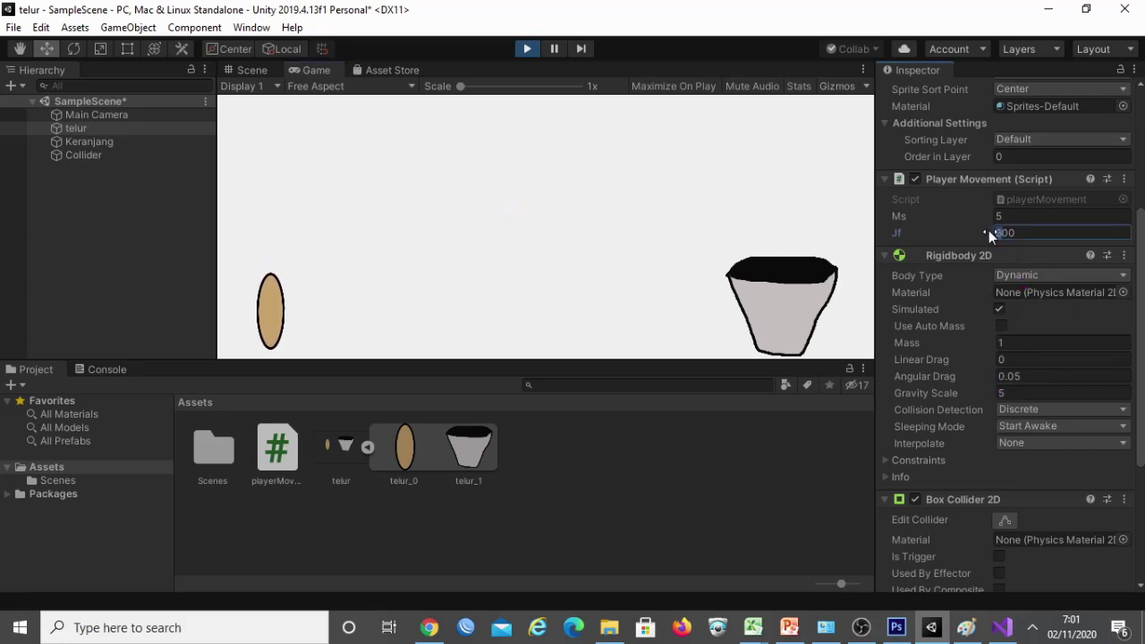
type("800")
Step: Raise Jf to 800 and then 1000, testing the jump after each
left_click(593, 239)
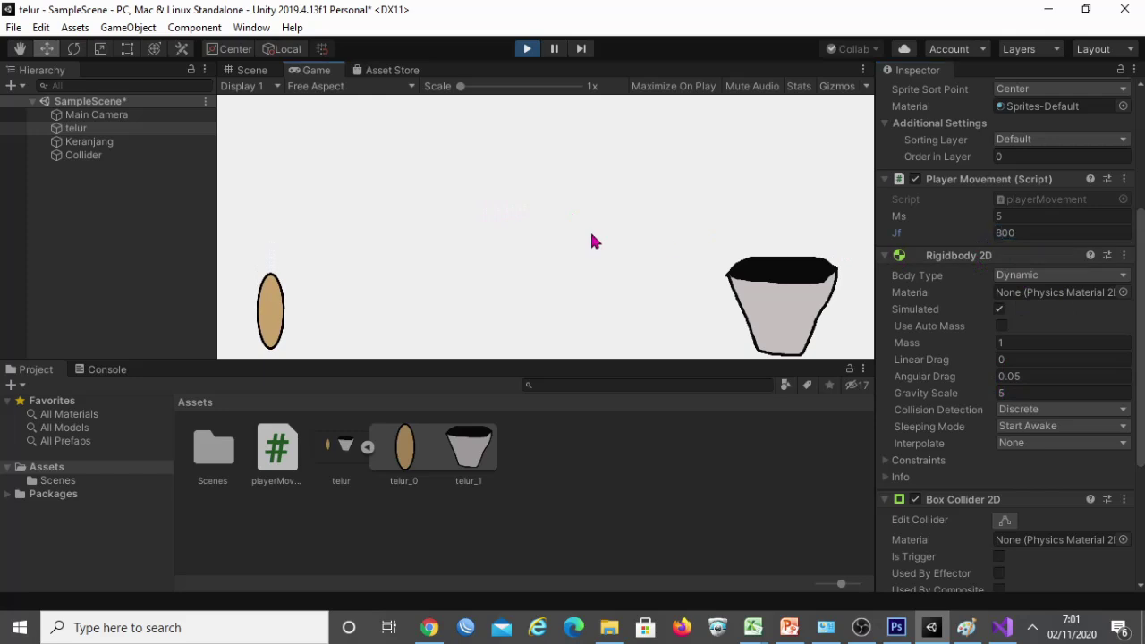
key("space")
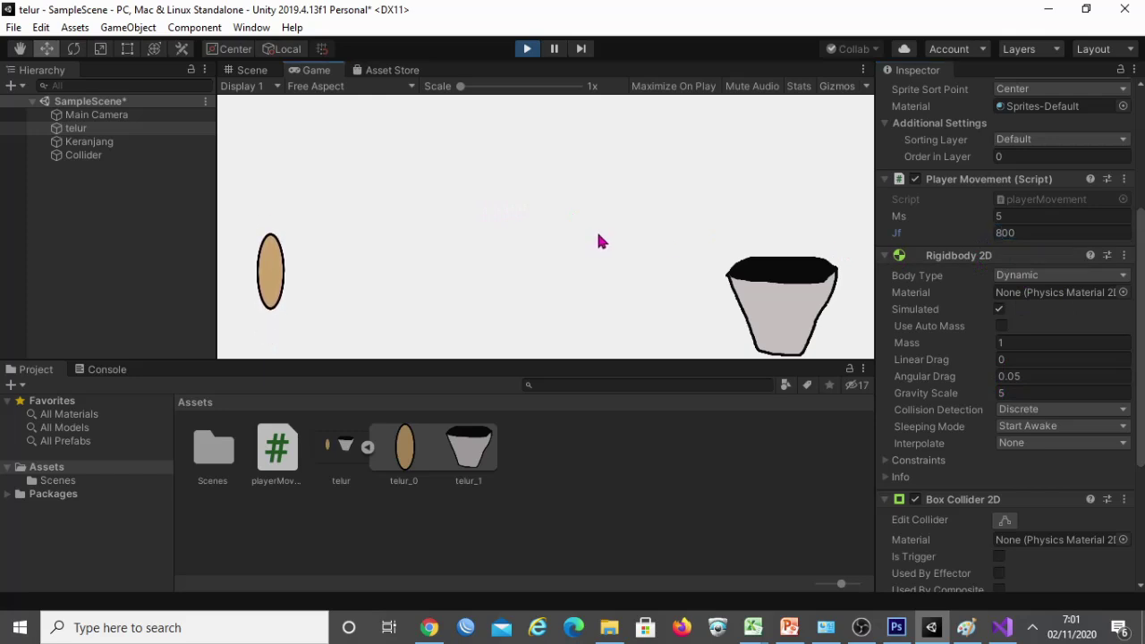
key("space")
key("space")
left_click(1004, 234)
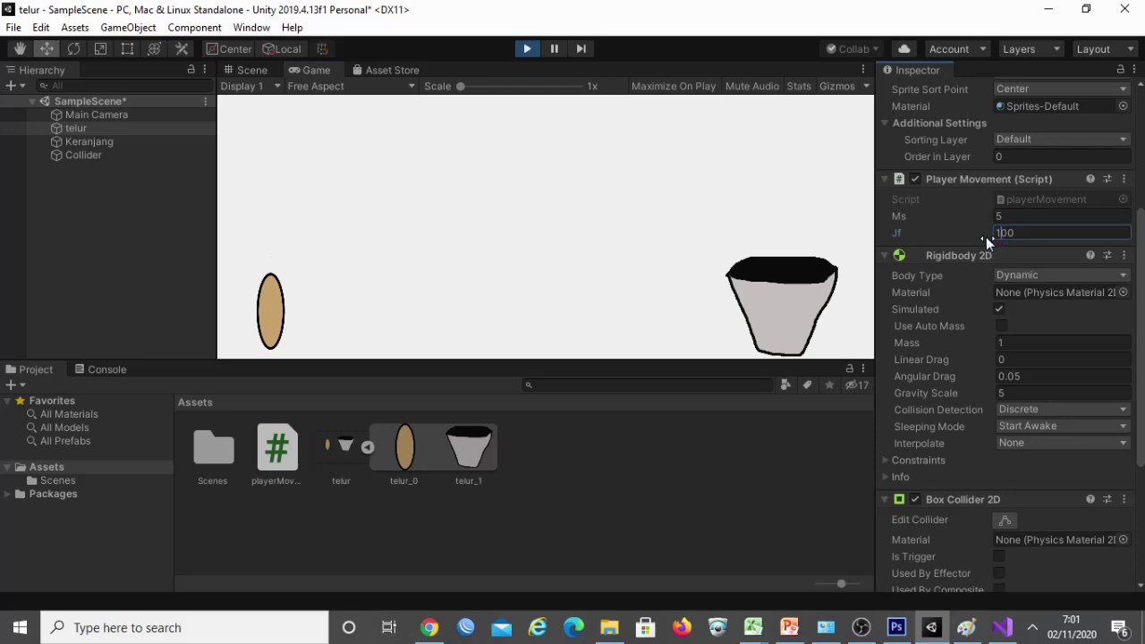
type("0")
left_click(697, 223)
key("space")
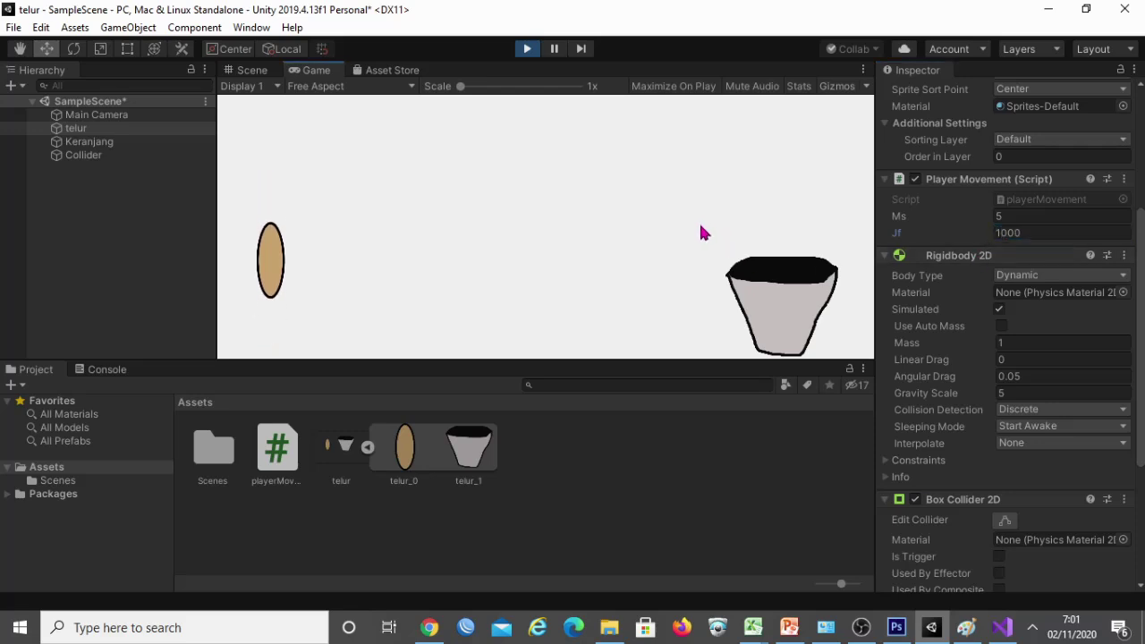
key("space")
Step: Steer the egg left and right with jumps toward and into the basket
key("d")
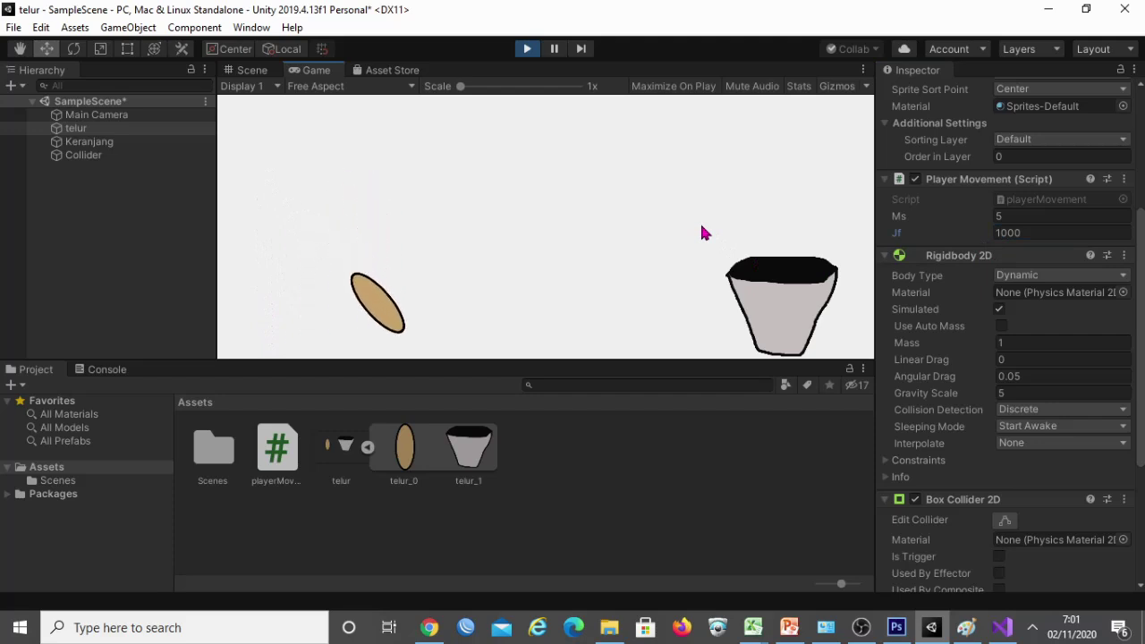
key("space")
key("space")
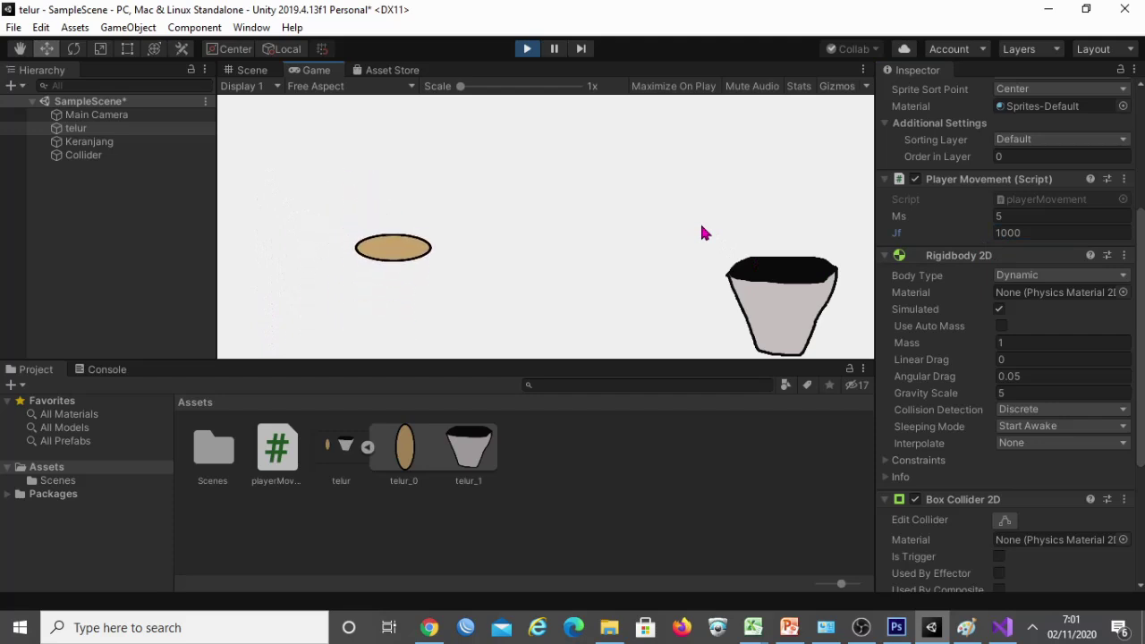
key("space")
key("d")
key("a")
key("space")
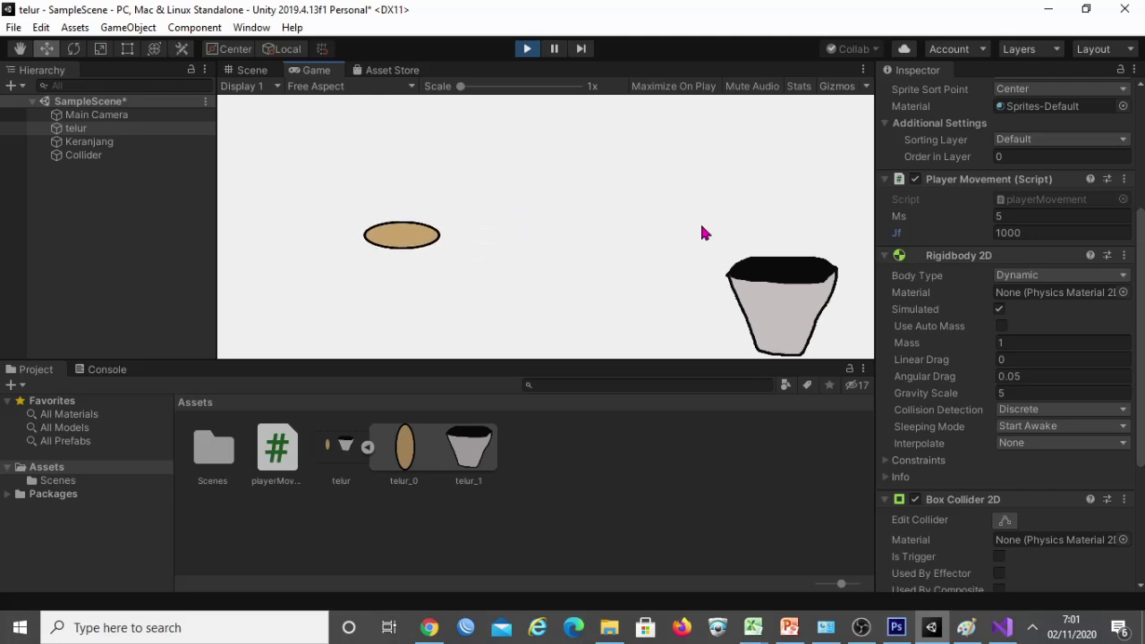
key("d")
key("space")
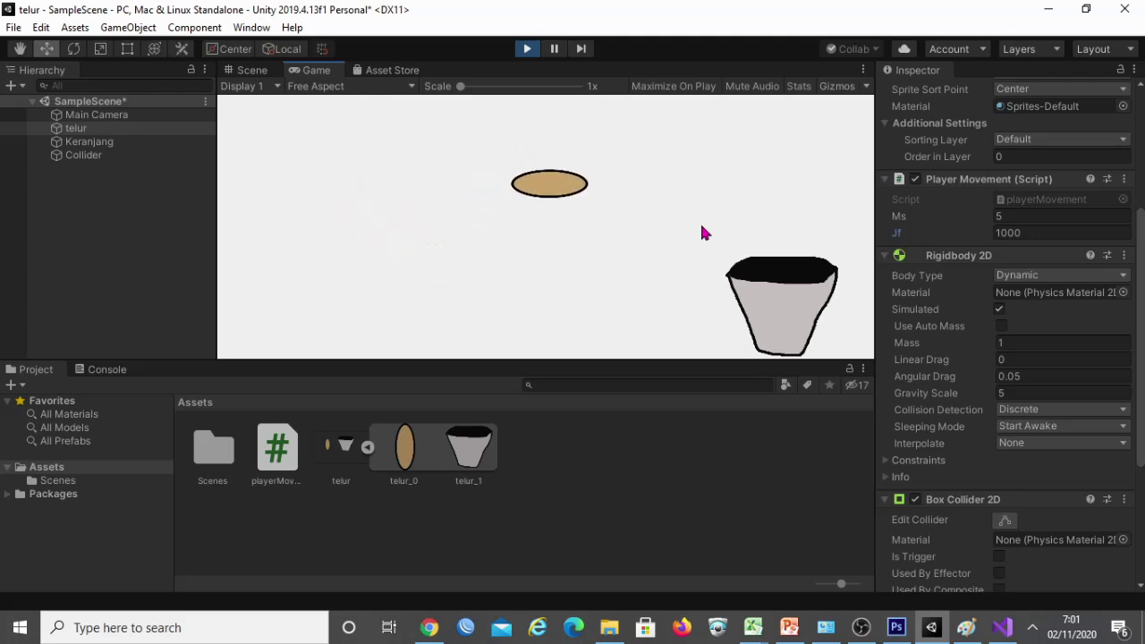
key("space")
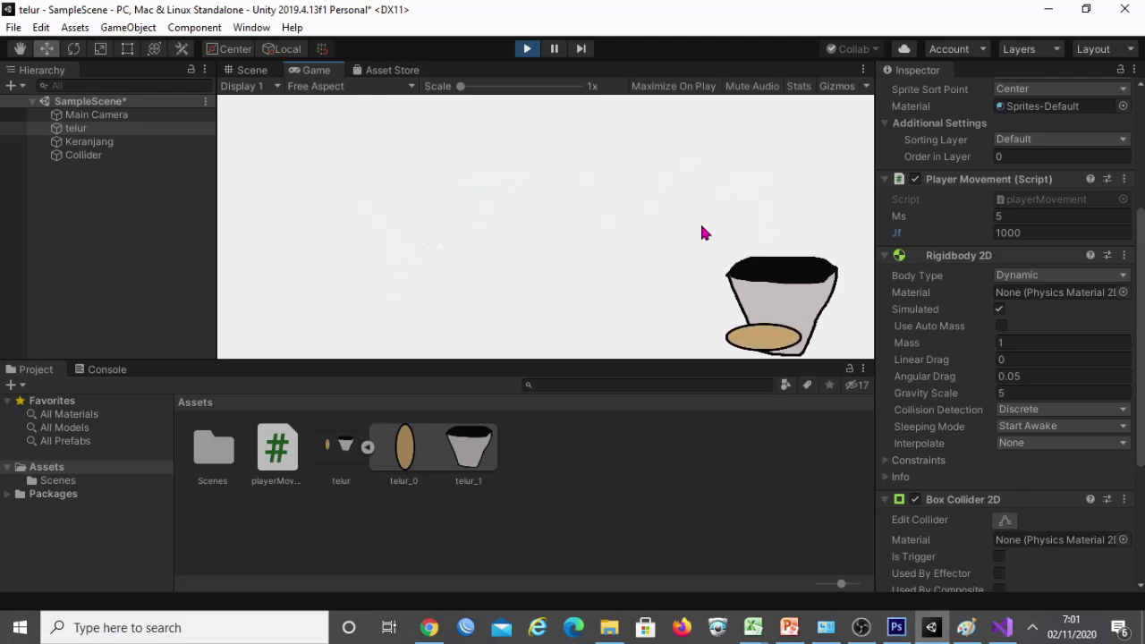
key("a")
key("space")
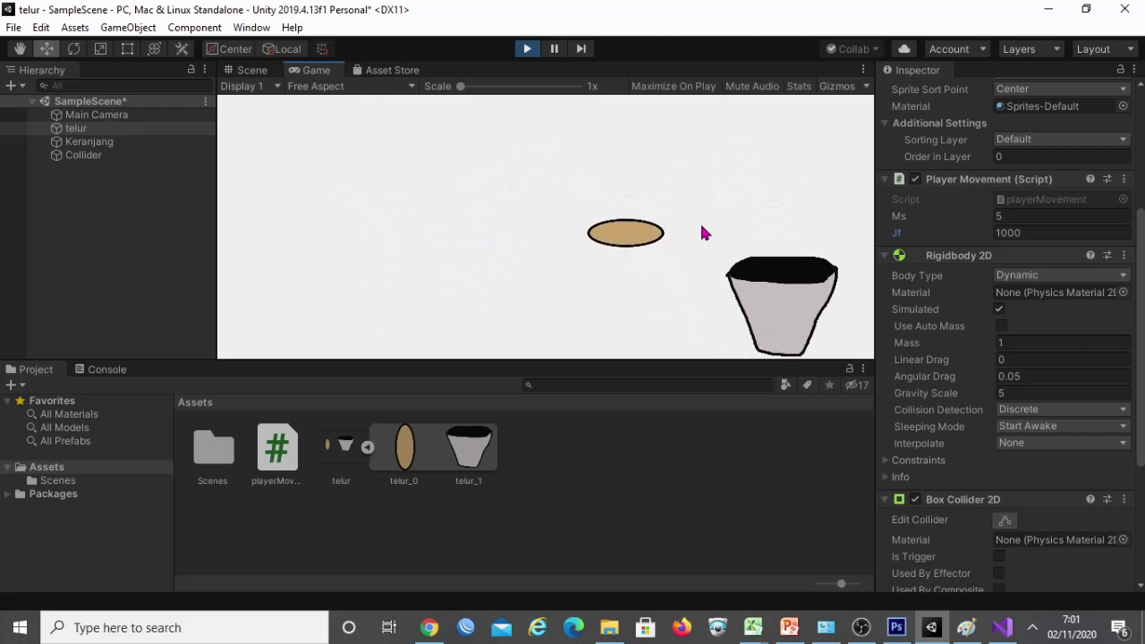
key("space")
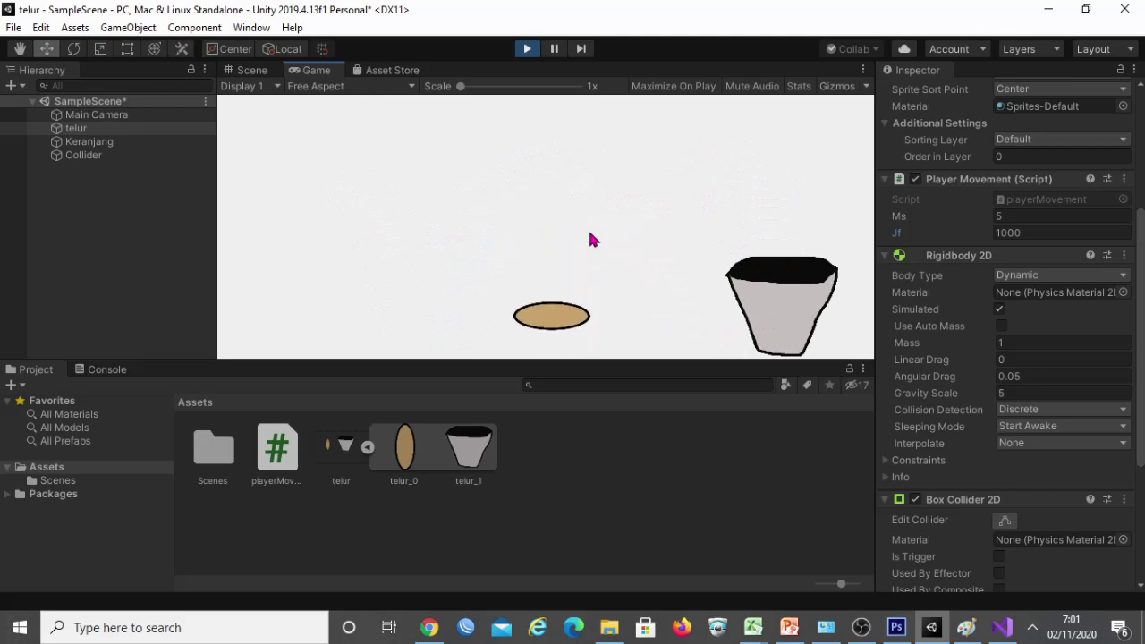
key("space")
Step: Stop play mode and keep Gravity Scale 5 and Jf 1000 as the egg's values
left_click(527, 48)
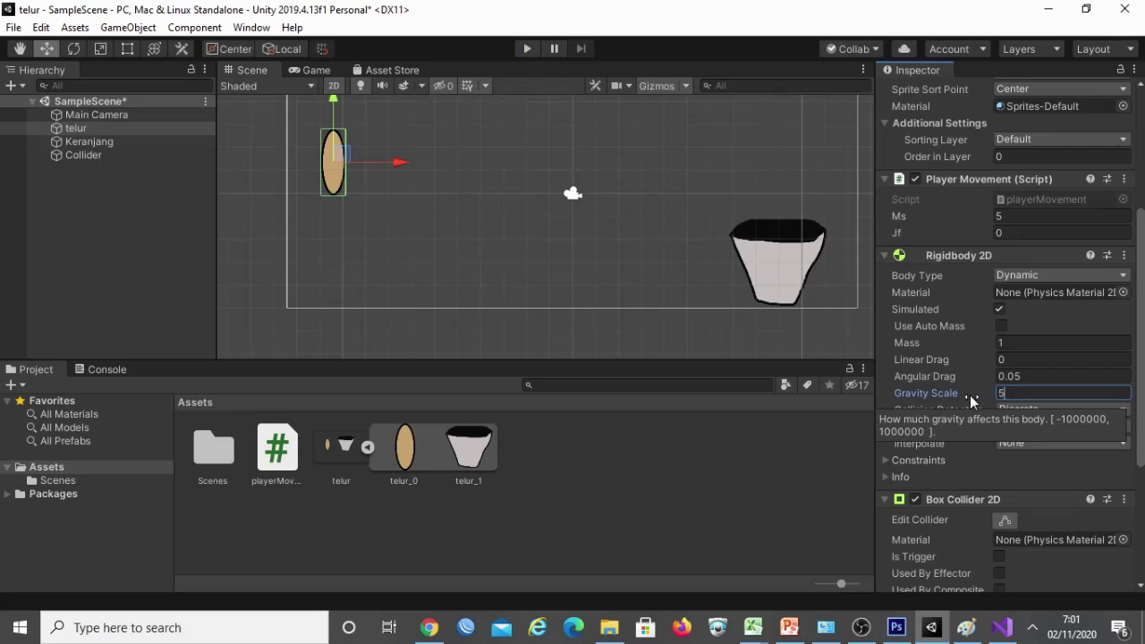
left_click(997, 233)
type("1000")
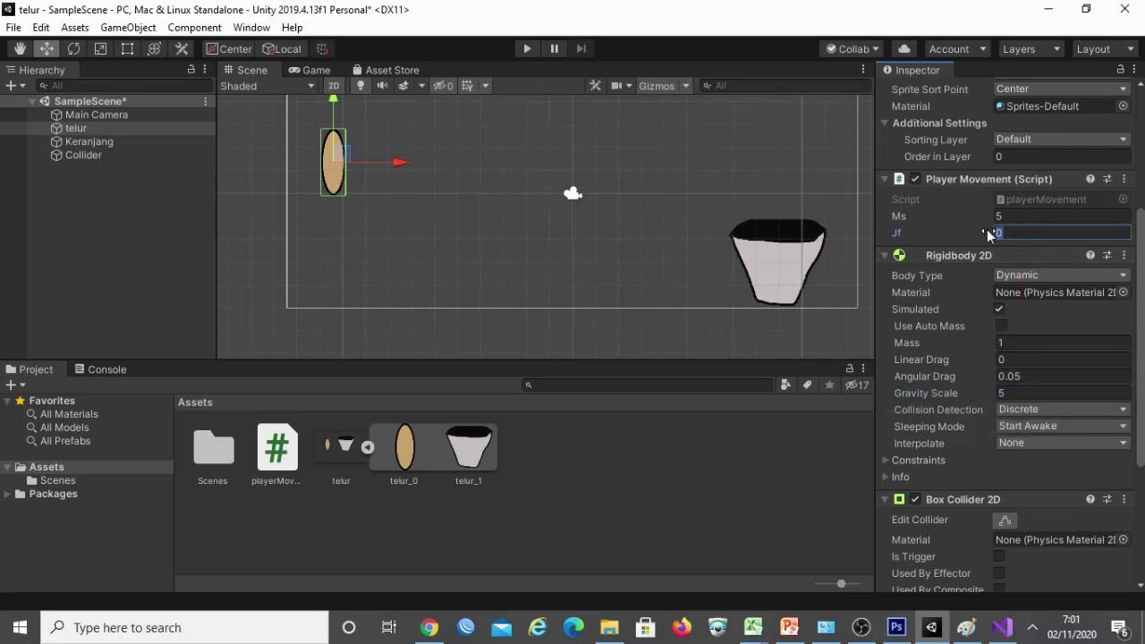
left_click(762, 188)
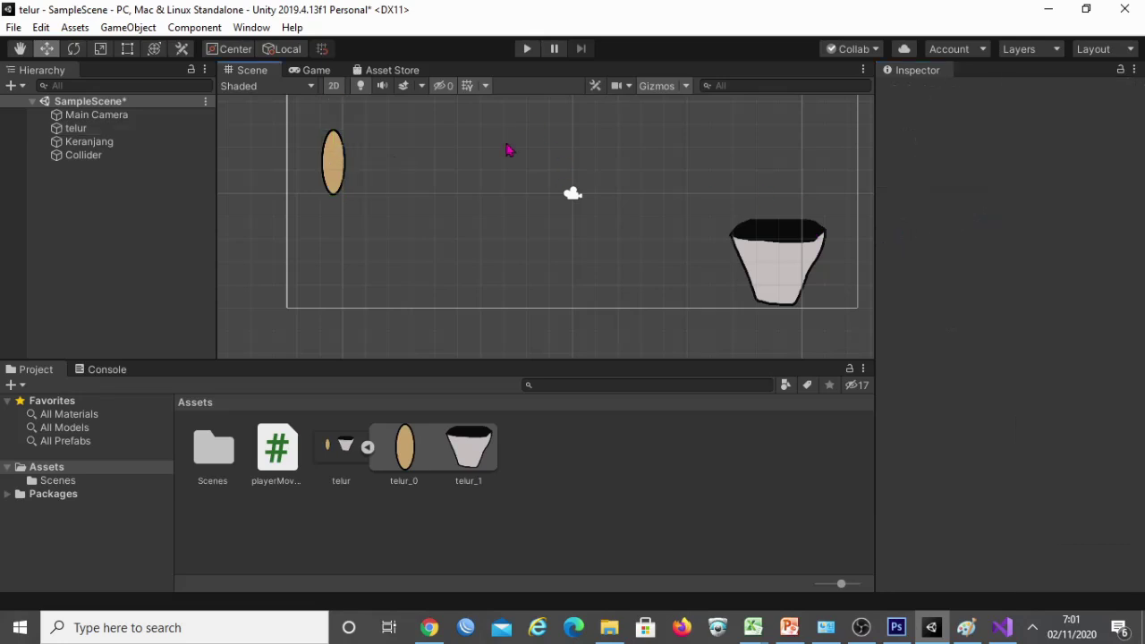
Step: Run the game and jump the egg rightward toward the basket
left_click(527, 51)
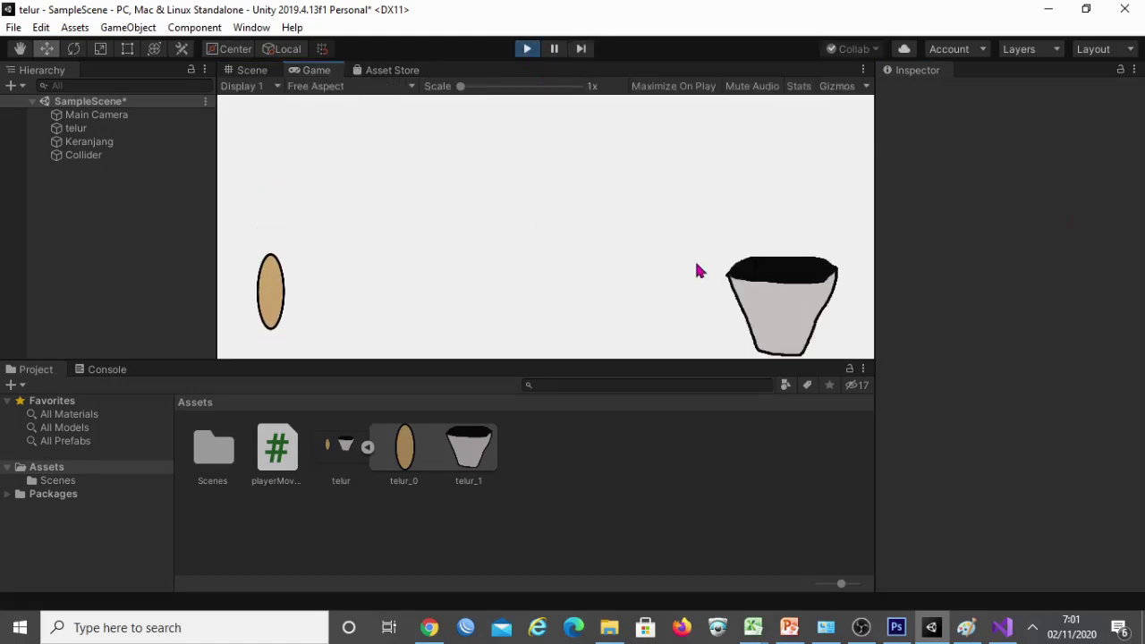
key("Right")
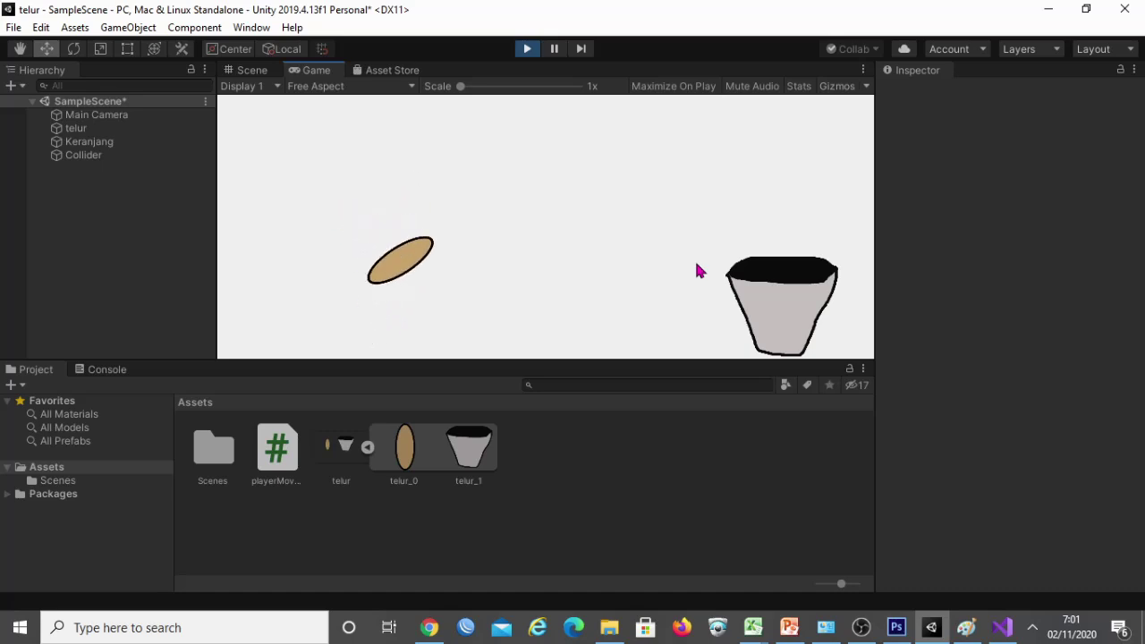
key("space")
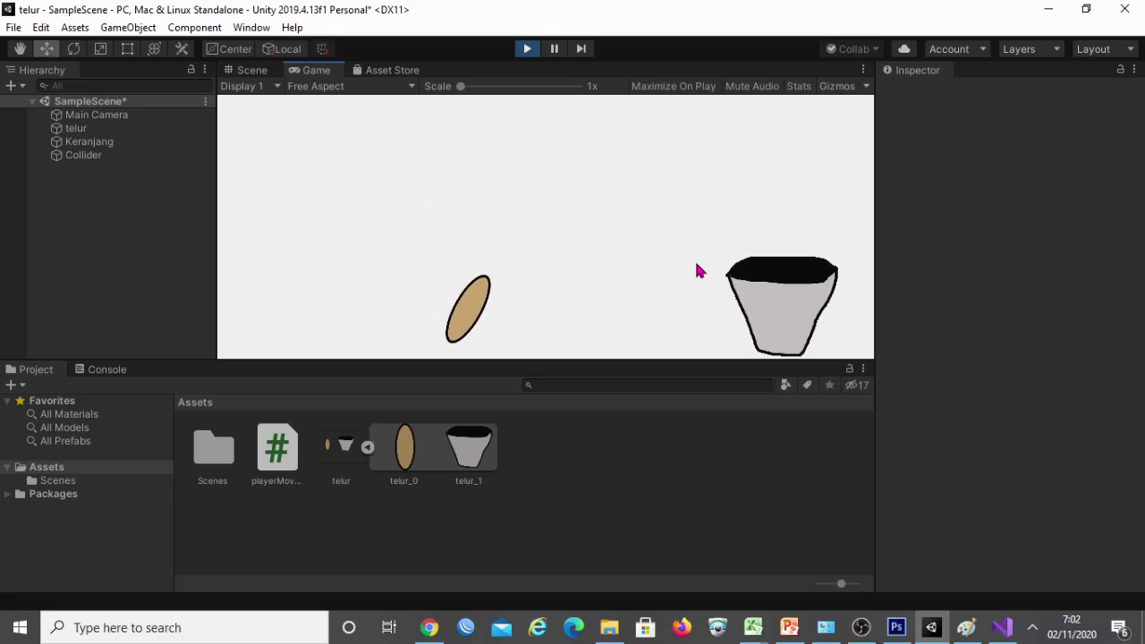
key("space")
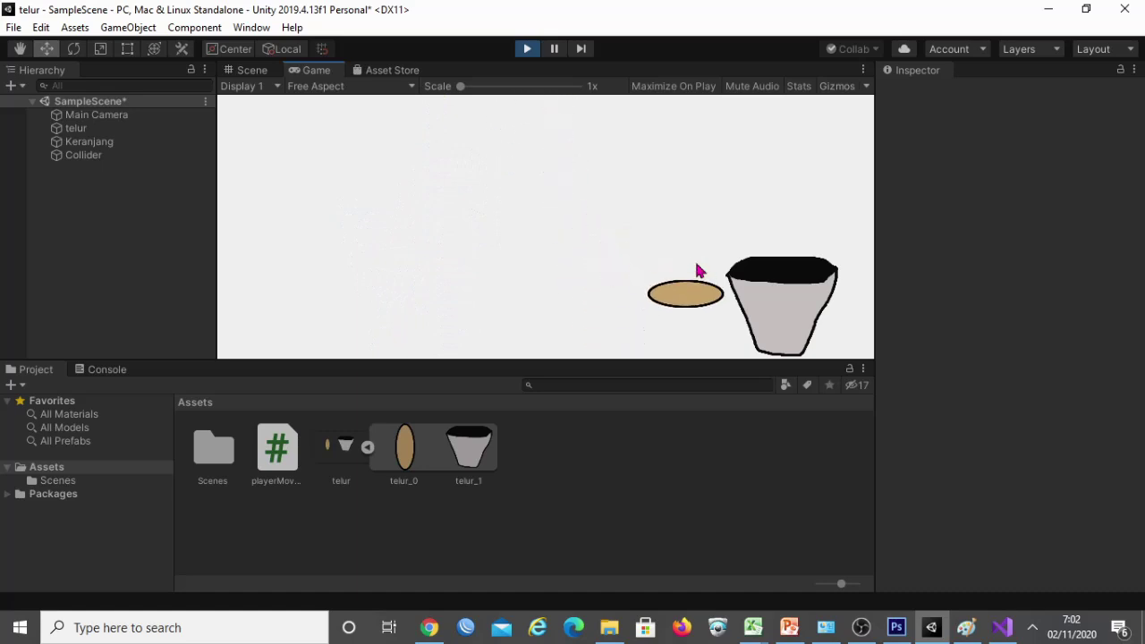
key("space")
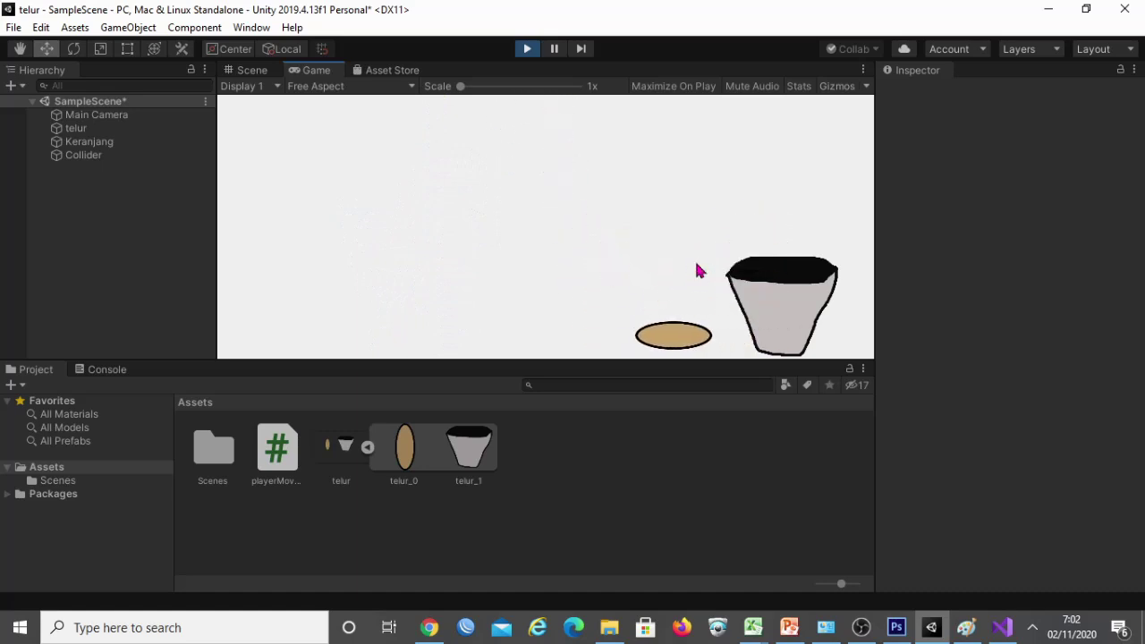
key("space")
key("space")
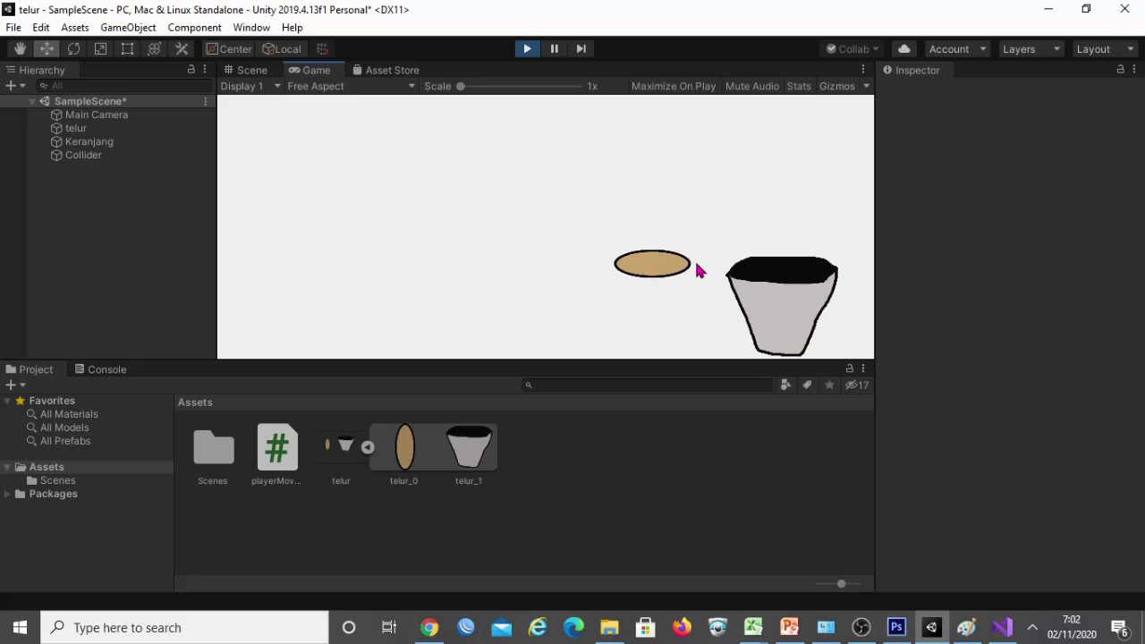
key("space")
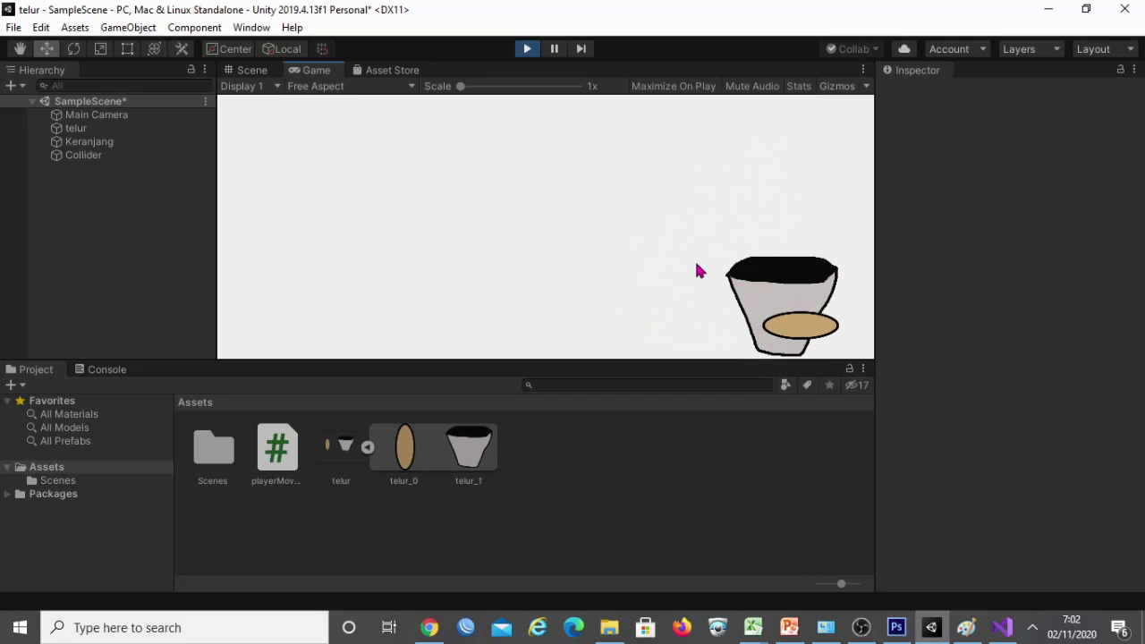
key("space")
Step: Jump the egg in and out of the basket, then switch to playerMovement.cs in Visual Studio
key("Left")
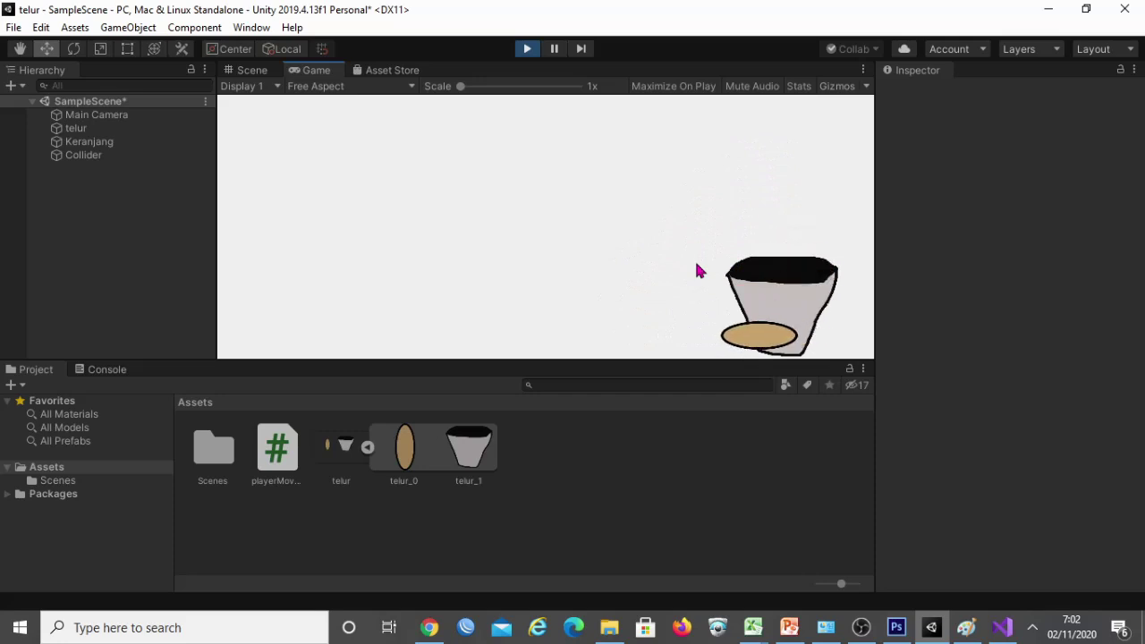
key("Right")
key("Left")
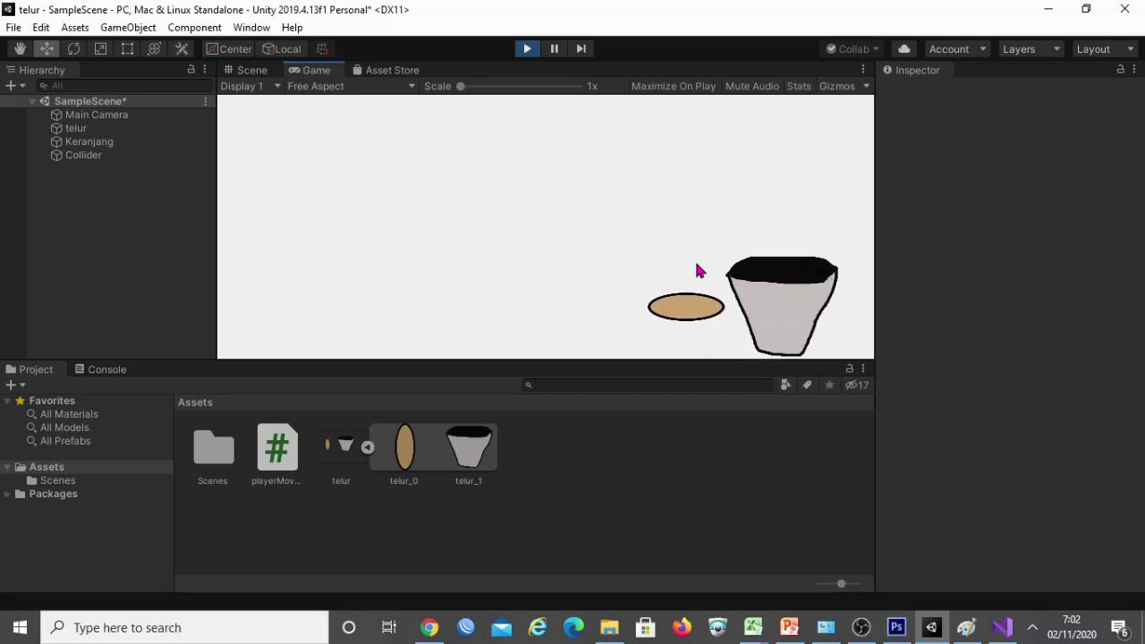
key("space")
key("Right")
key("space")
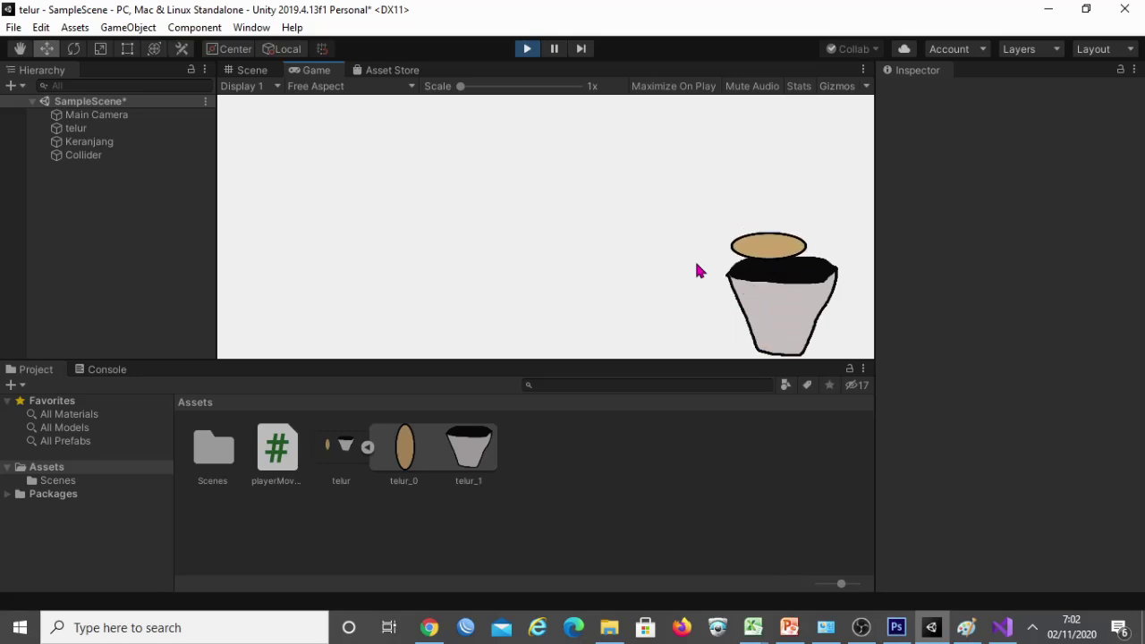
key("Left")
key("Left")
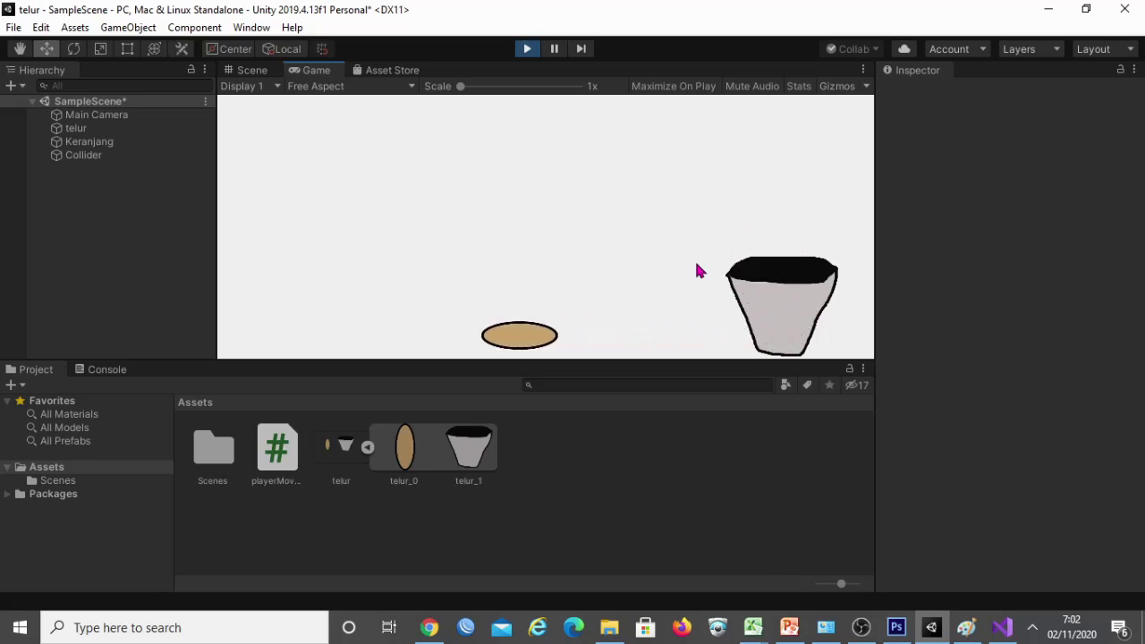
key("space")
key("space")
key("Left")
key("space")
key("Left")
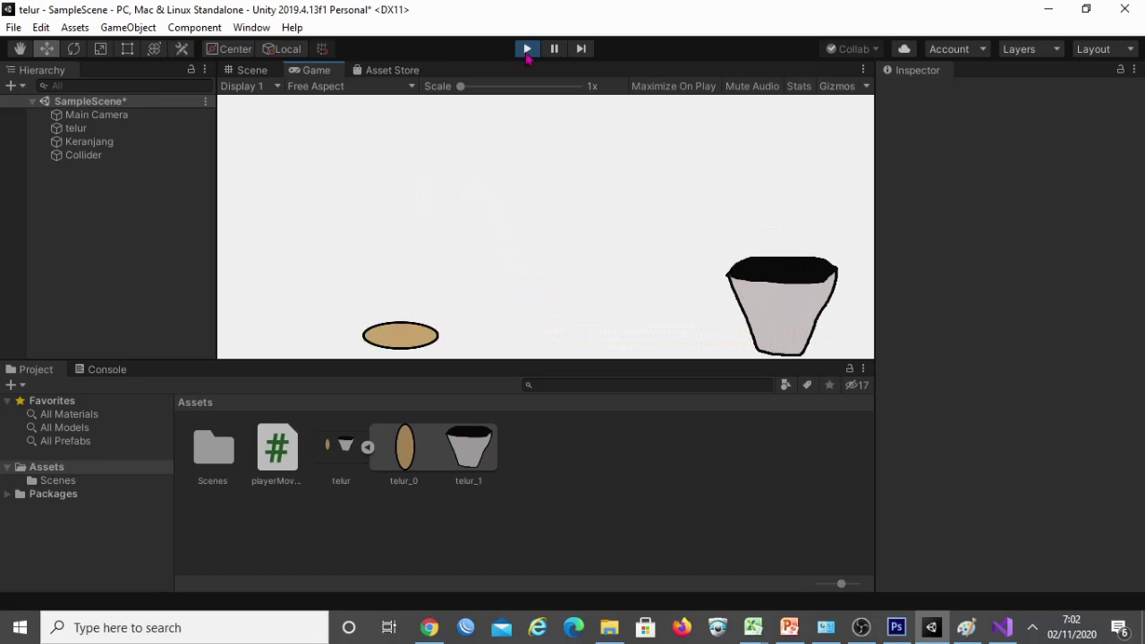
key("alt+Tab")
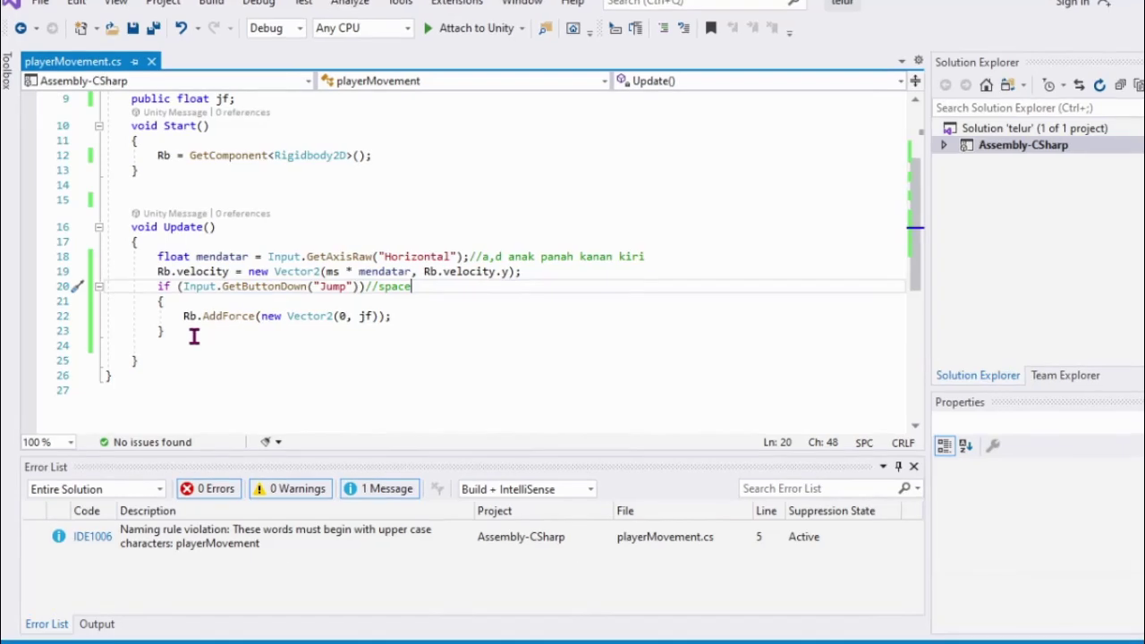
Step: Below Update(), add a private void OnTriggerEnter2D(Collider2D collision) method using IntelliSense
left_click(190, 381)
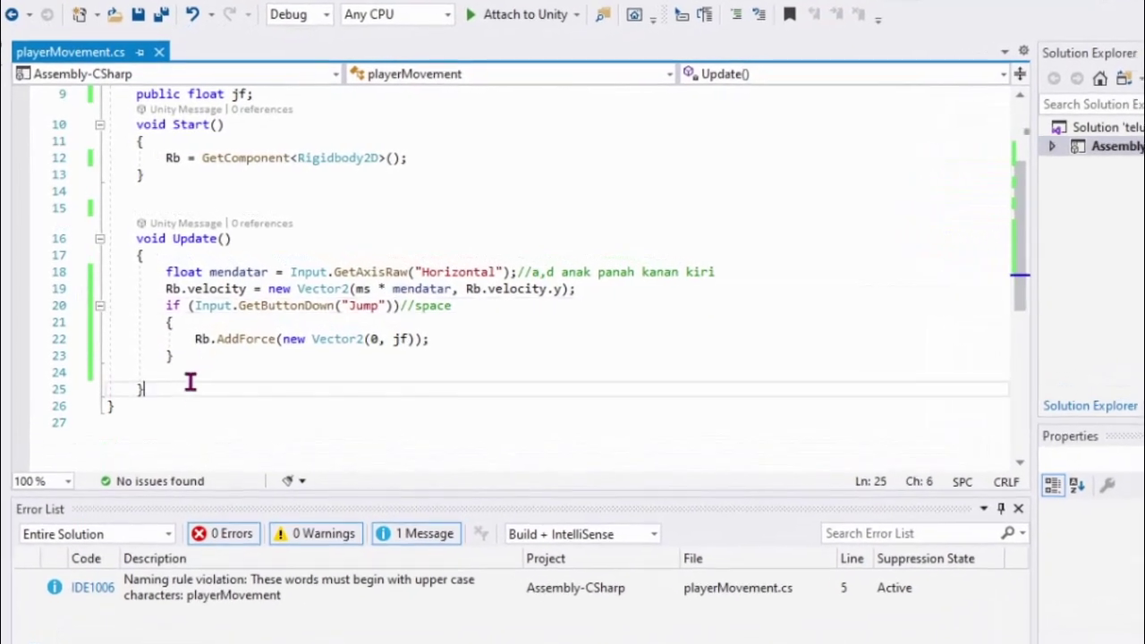
key("Return")
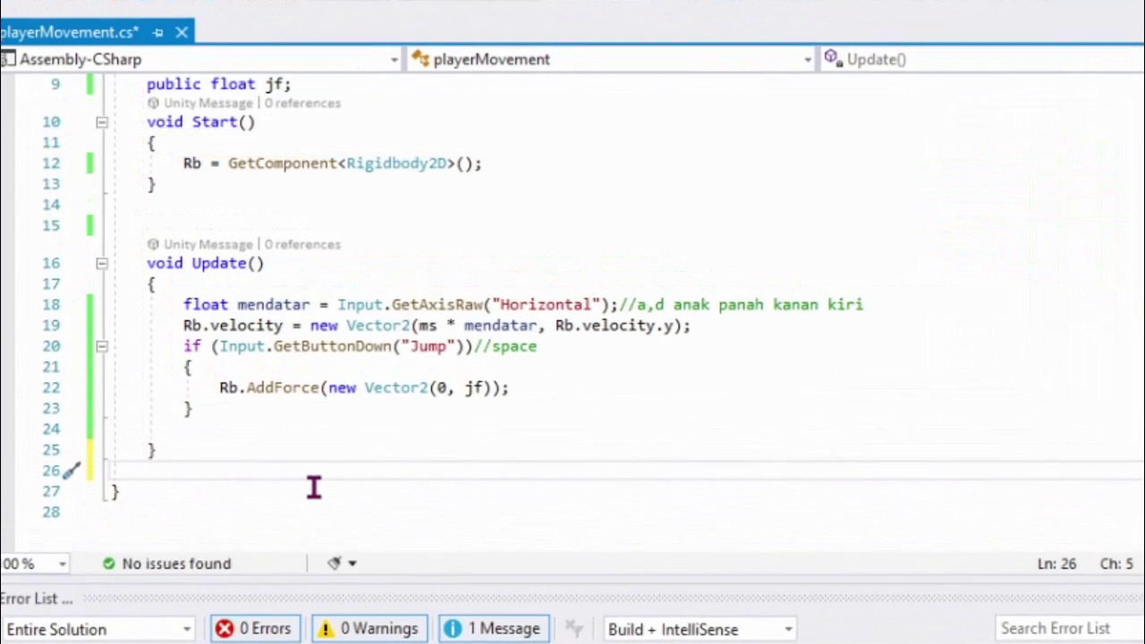
key("Return")
type("pr")
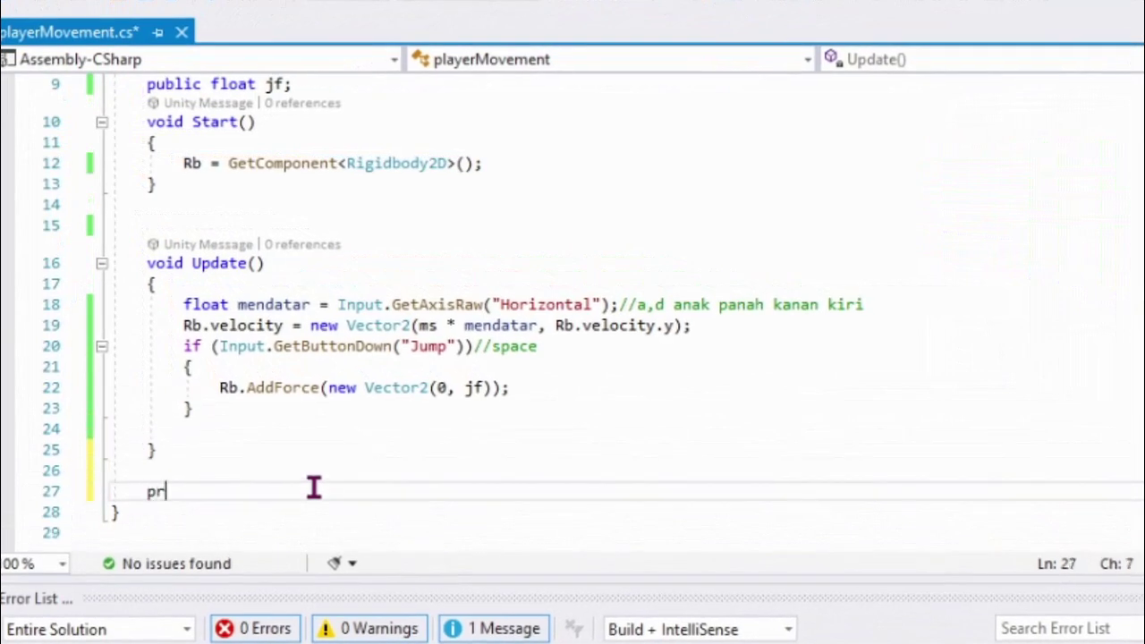
type("i")
key("Tab")
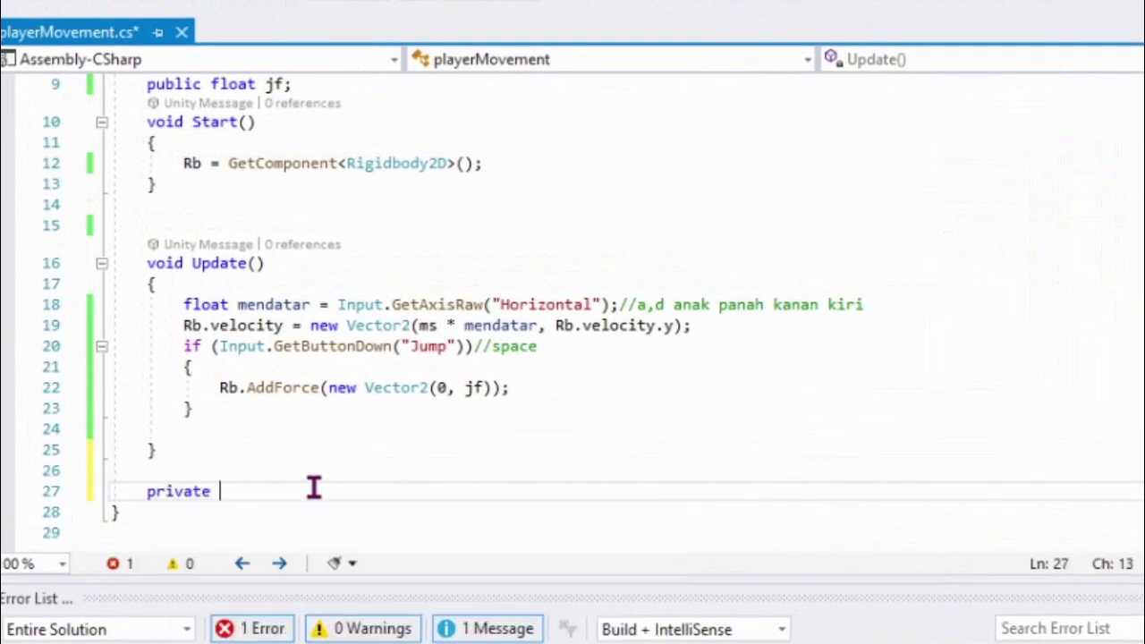
type("vo")
key("Tab")
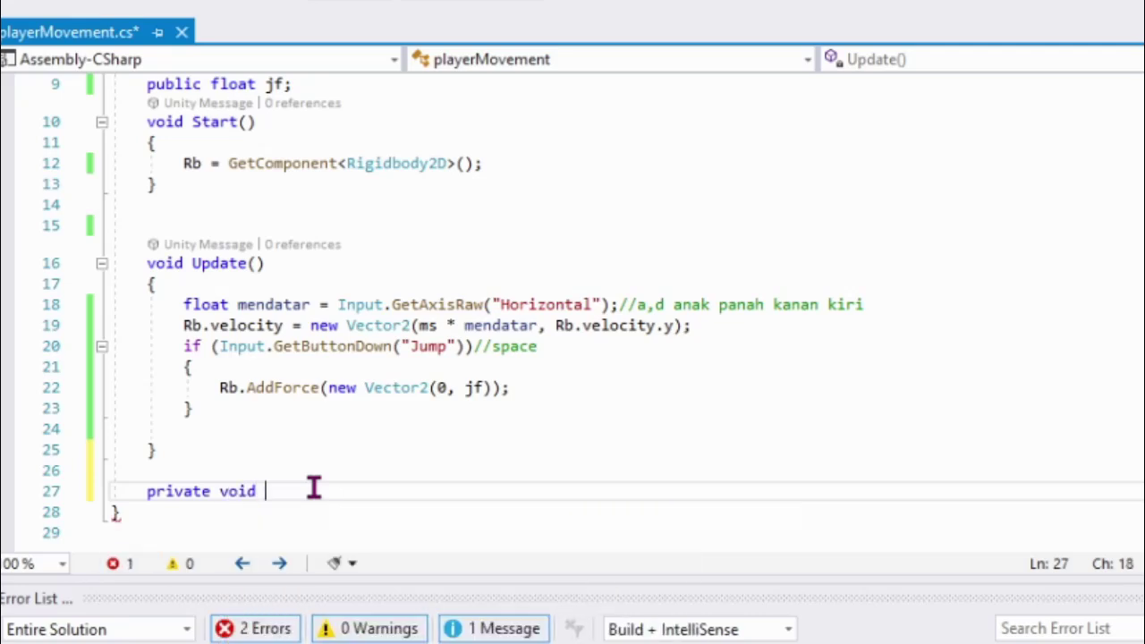
type("Ontr")
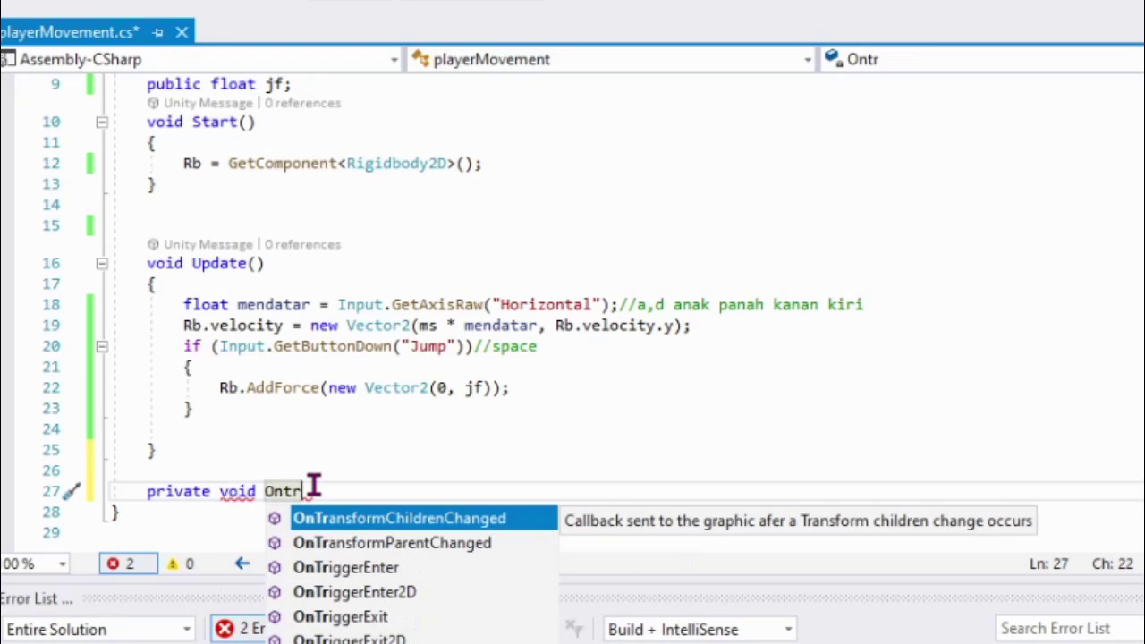
key("Down")
key("Down")
key("Down")
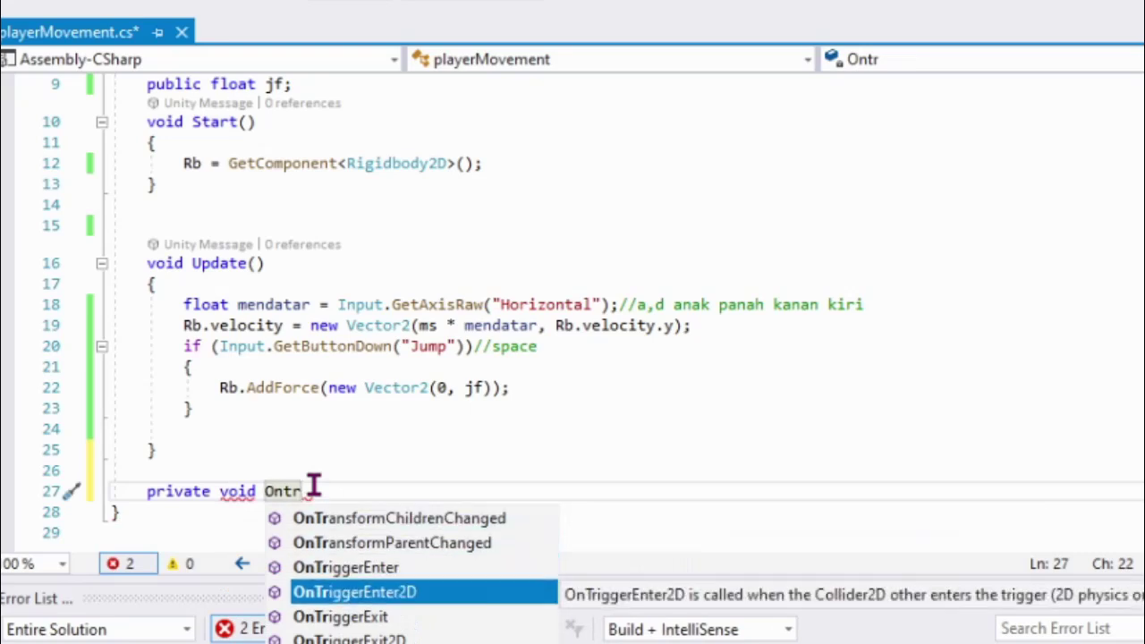
key("Tab")
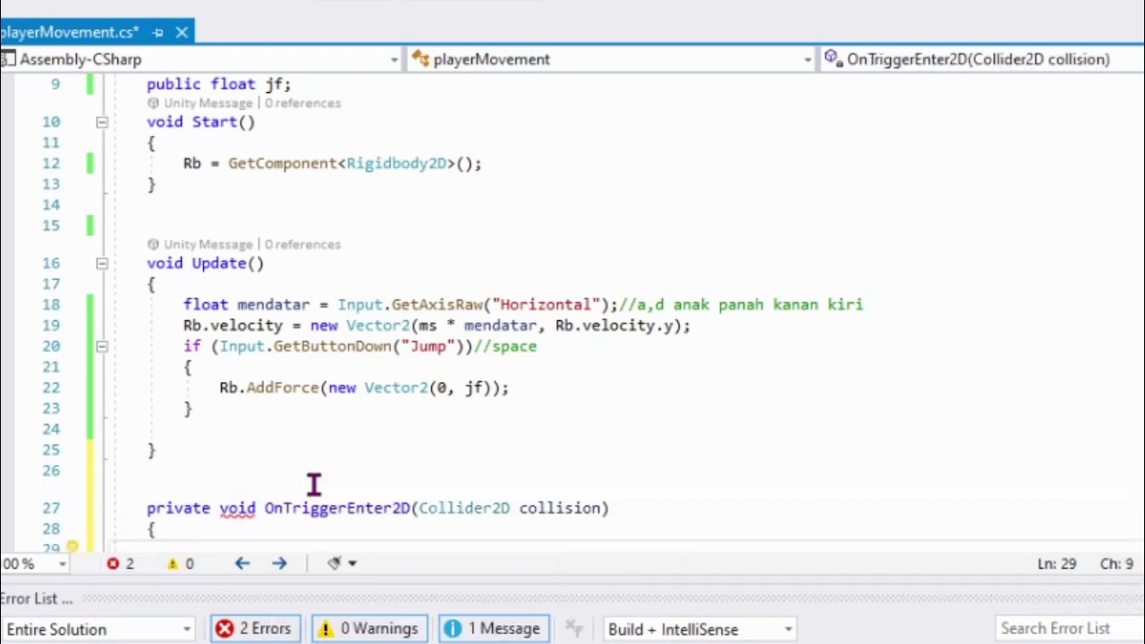
Step: Give the method the body Destroy(gameObject) and return to the Unity editor
scroll(331, 490, "down", 2)
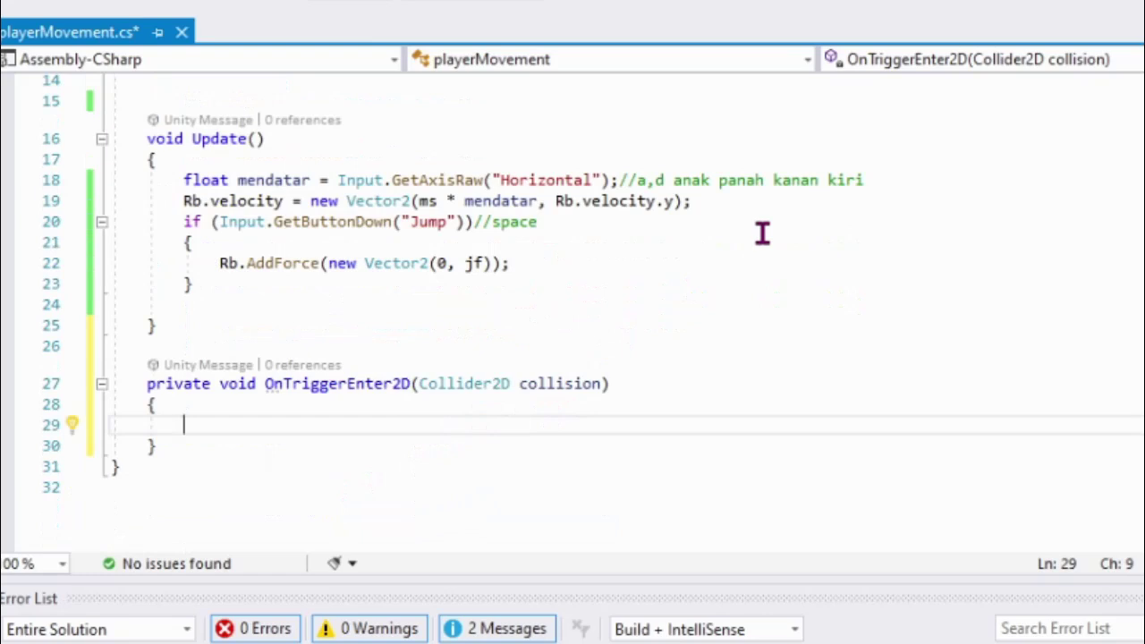
type("Des")
key("Tab")
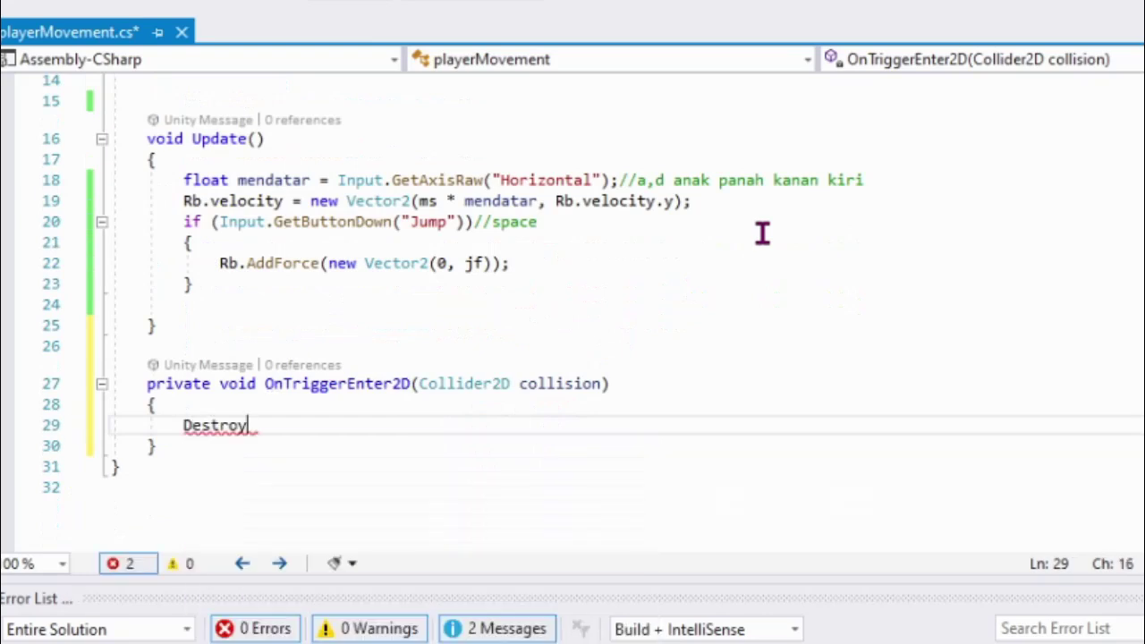
type("(game")
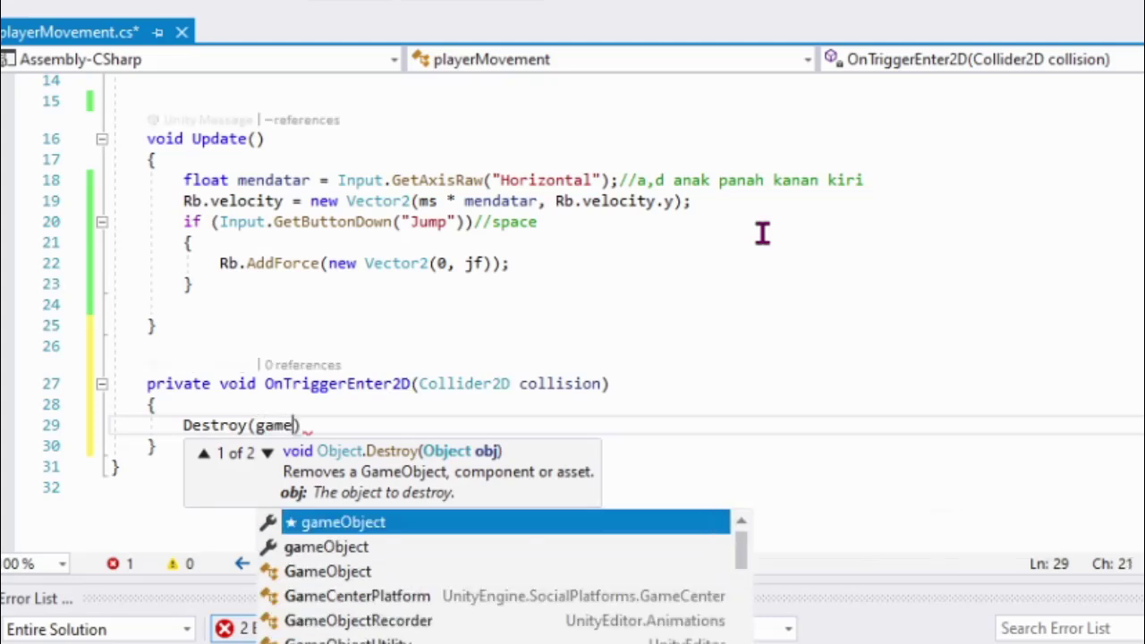
key("Tab")
type(")")
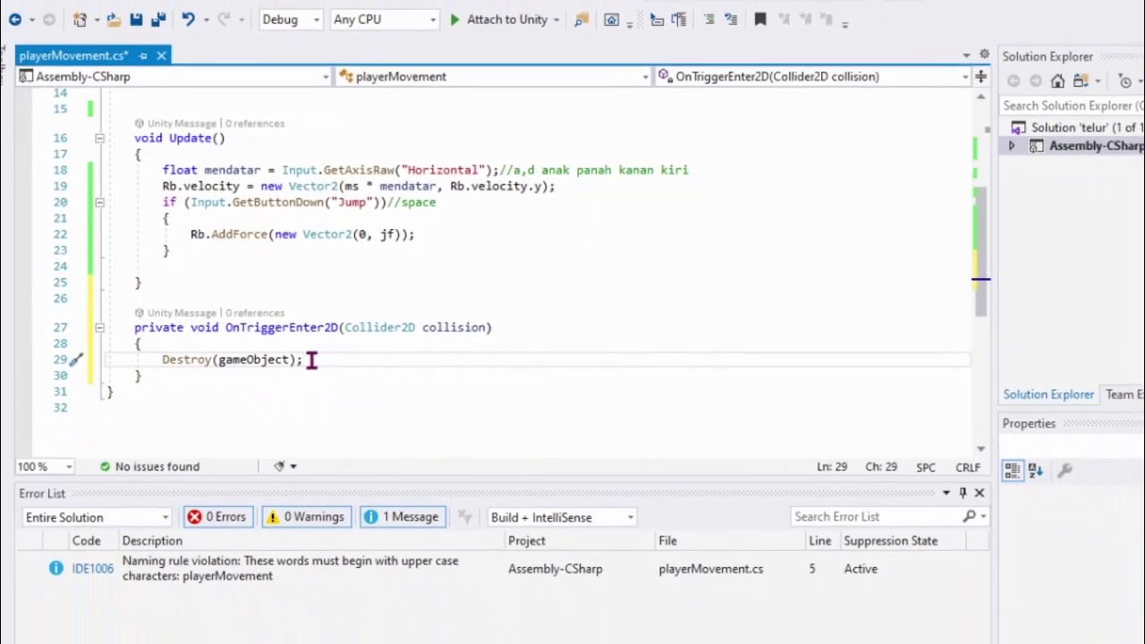
left_click(932, 627)
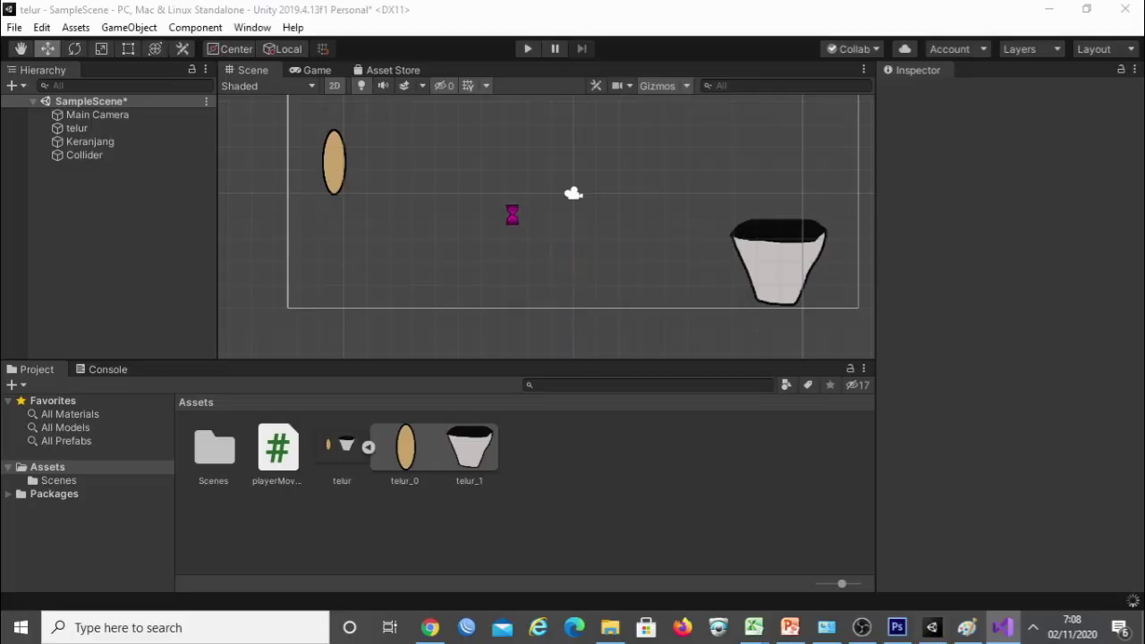
left_click(527, 50)
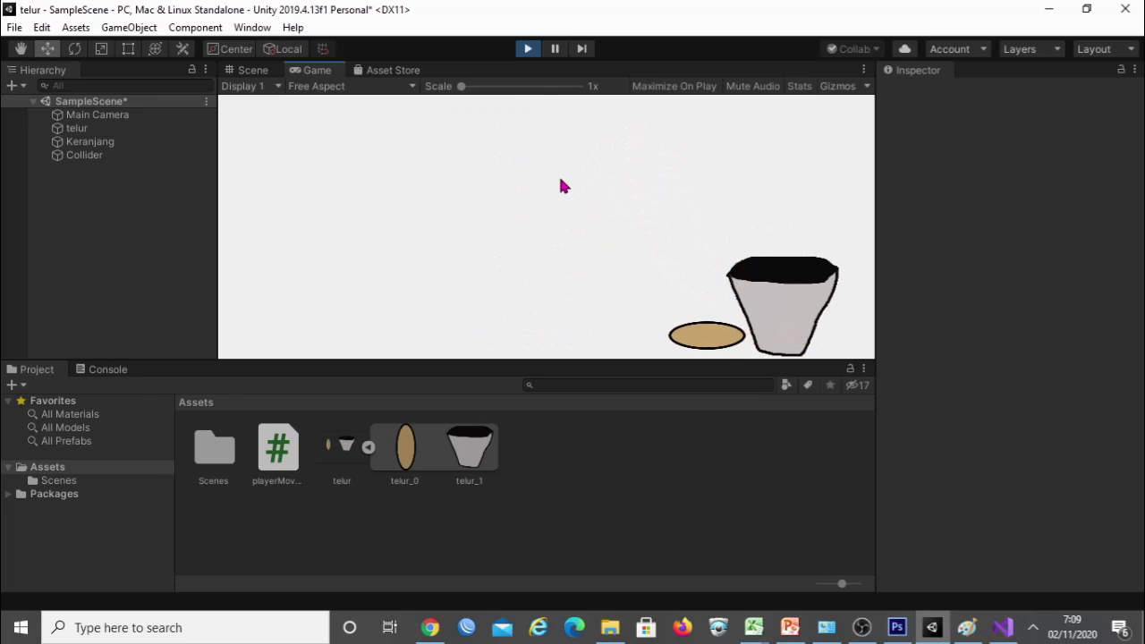
left_click(533, 50)
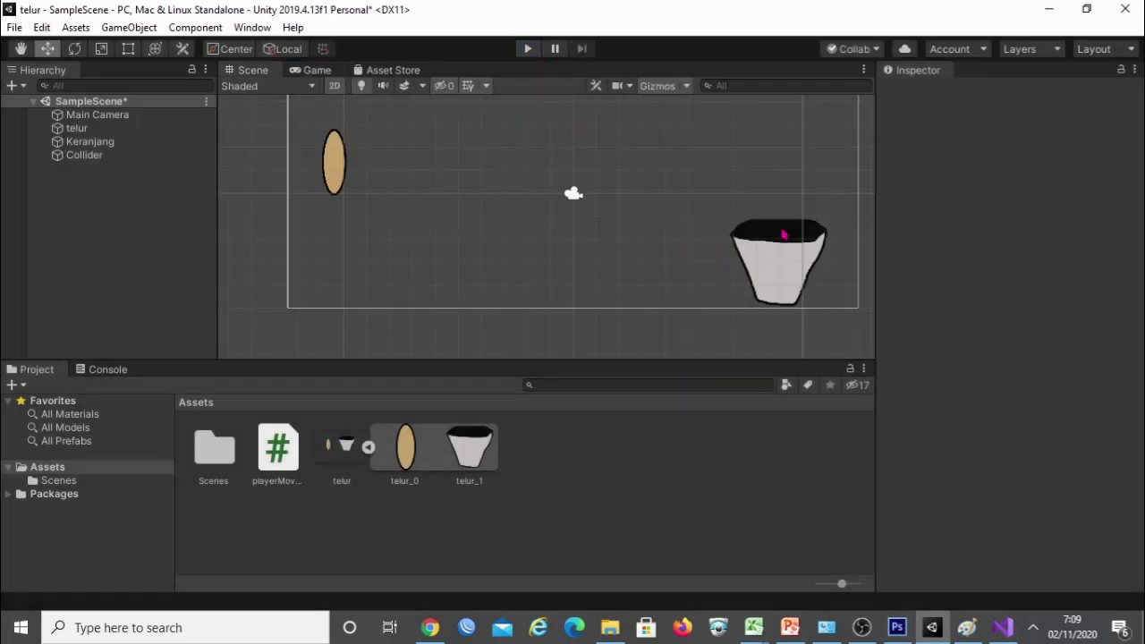
left_click(784, 239)
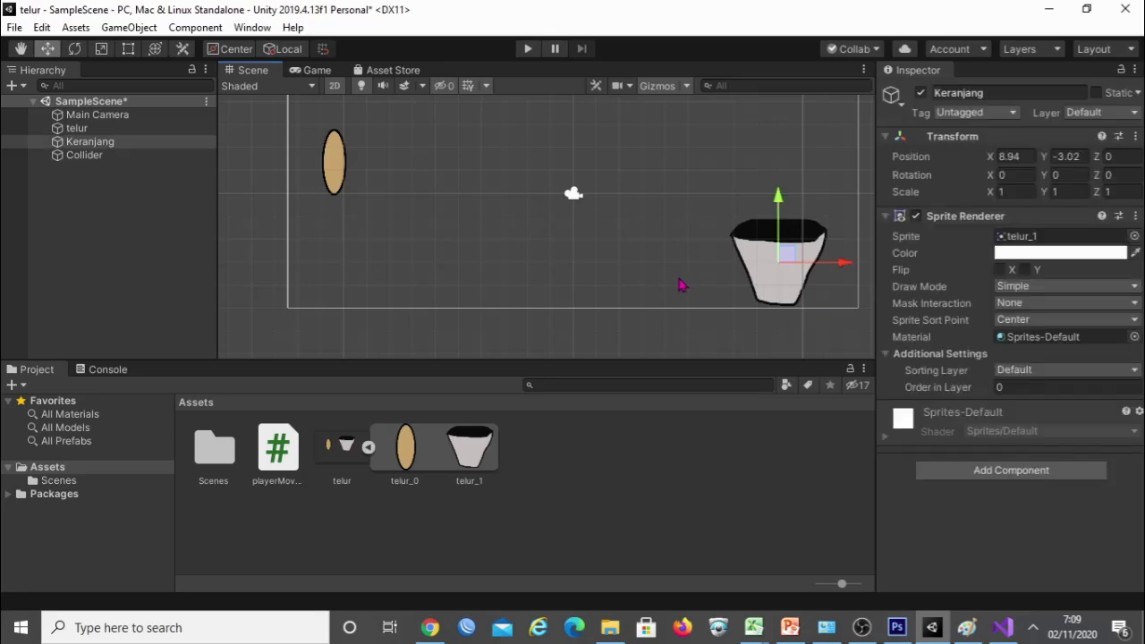
Step: Add a Box Collider 2D component to the basket Keranjang
left_click(1073, 472)
type("col")
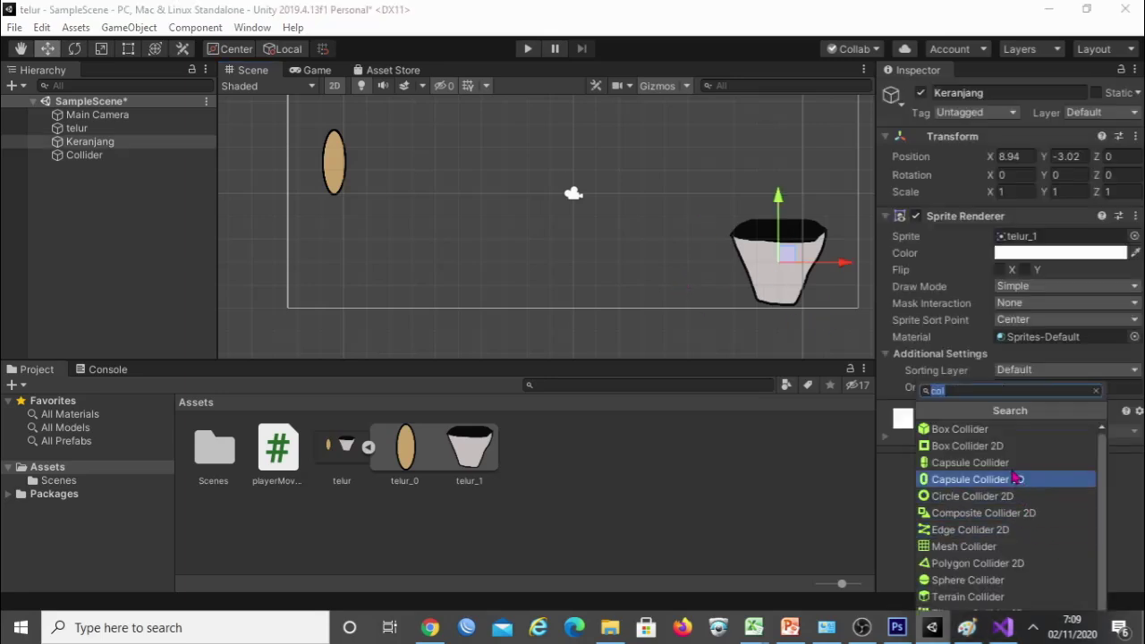
left_click(1011, 451)
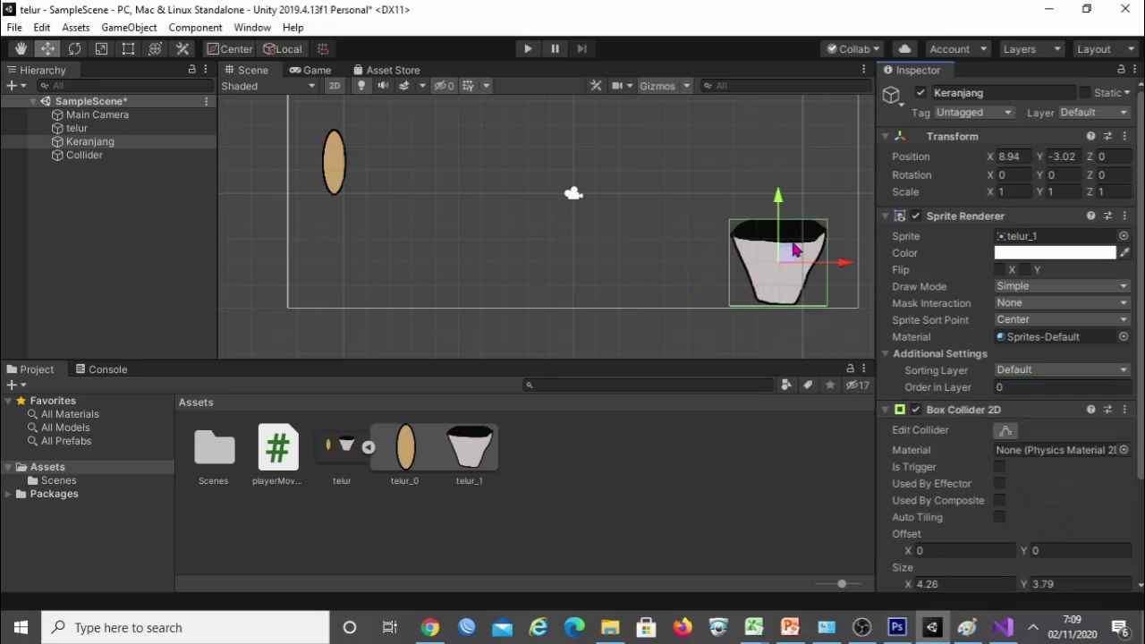
key("t")
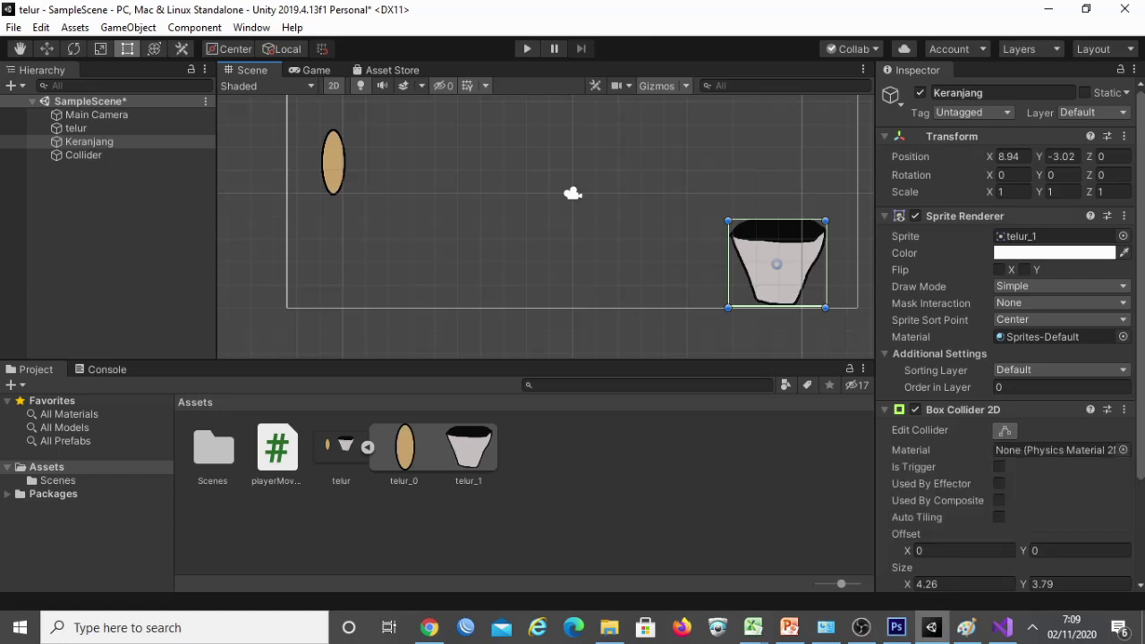
scroll(1116, 559, "down", 3)
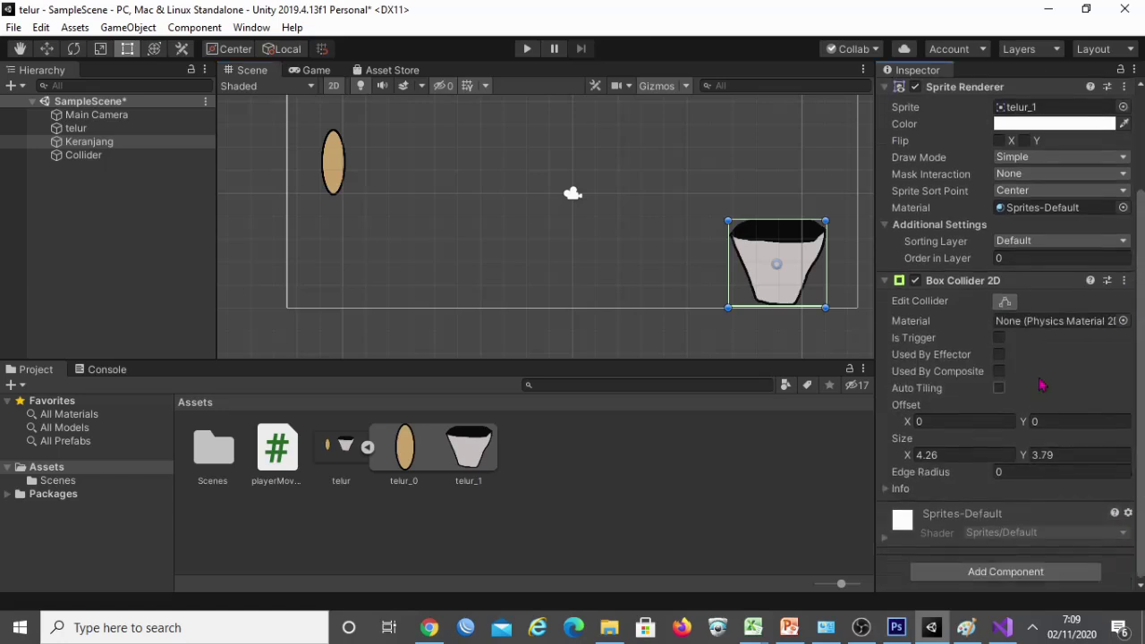
Step: Reshape the Box Collider 2D into a thin strip spanning the basket's rim
left_click(1005, 302)
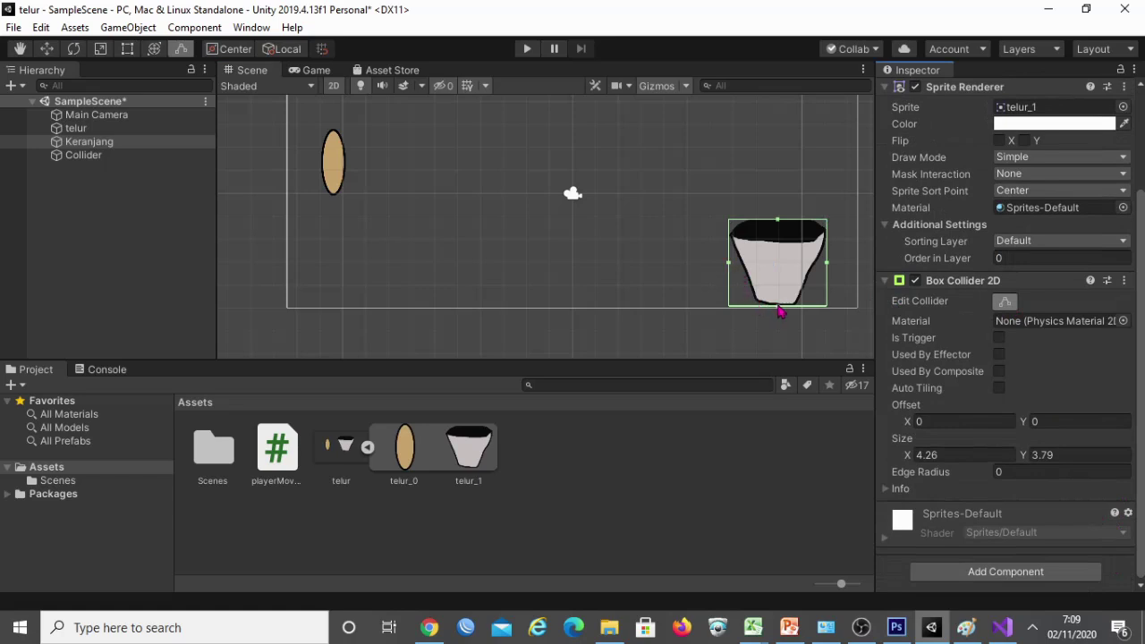
mouse_move(778, 310)
left_mouse_down()
mouse_move(785, 246)
mouse_move(757, 230)
left_mouse_up()
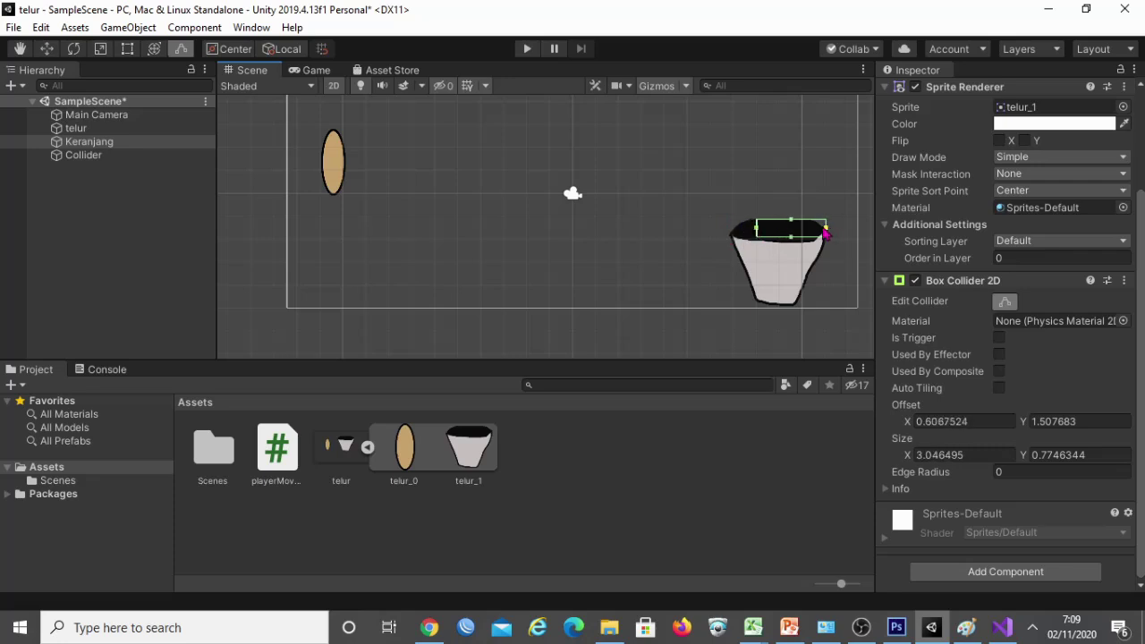
left_click_drag(826, 232, 811, 235)
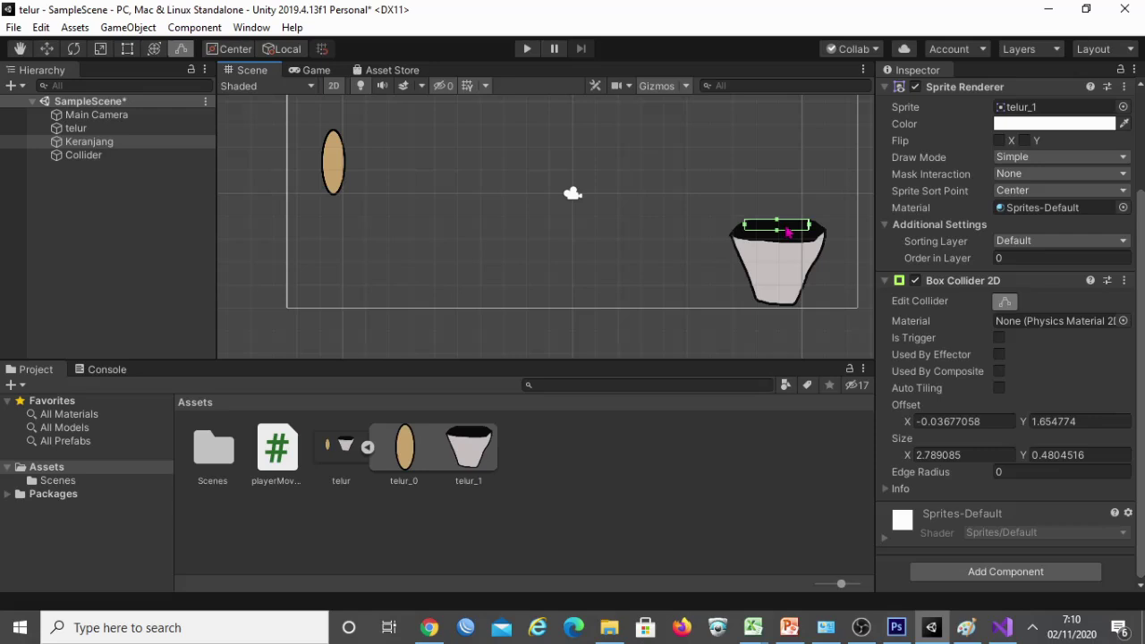
left_click(787, 232)
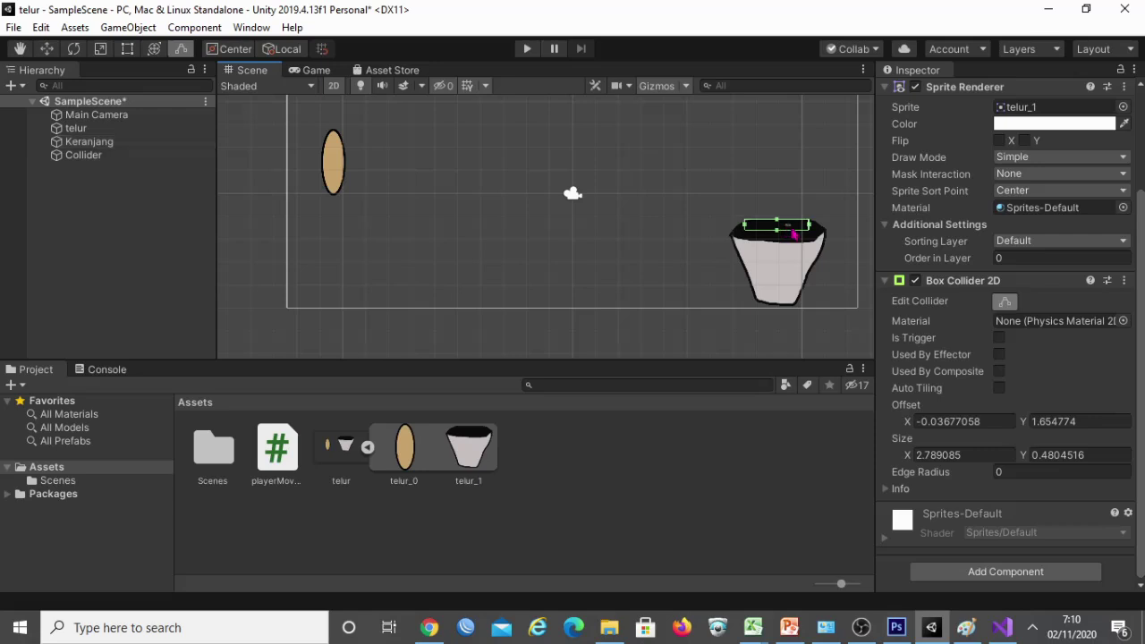
left_click(795, 278)
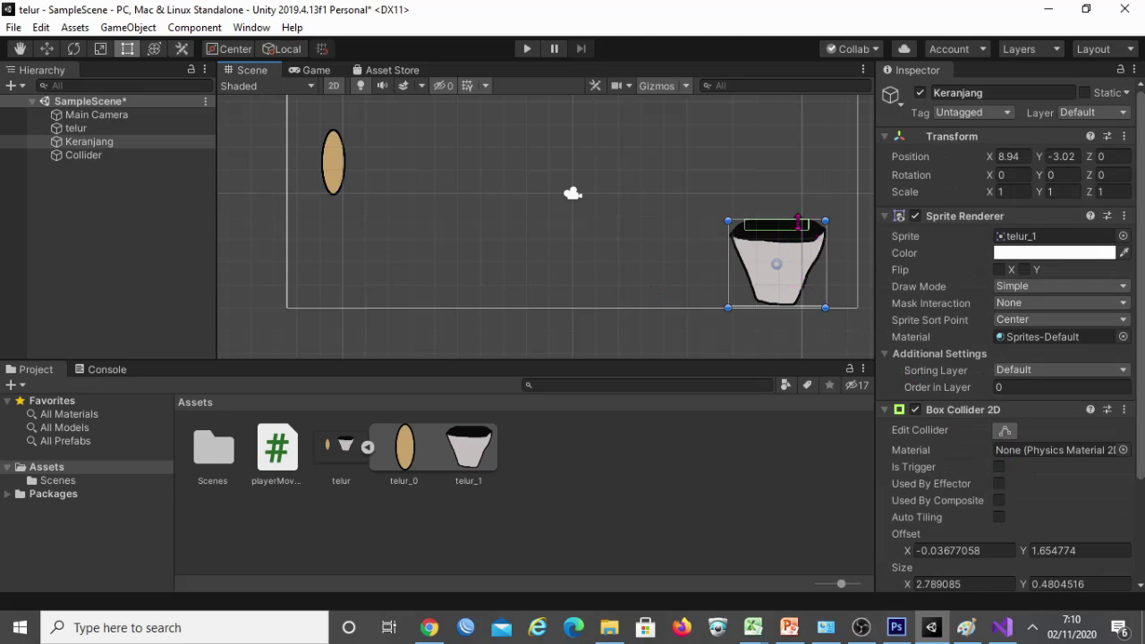
left_click(1006, 431)
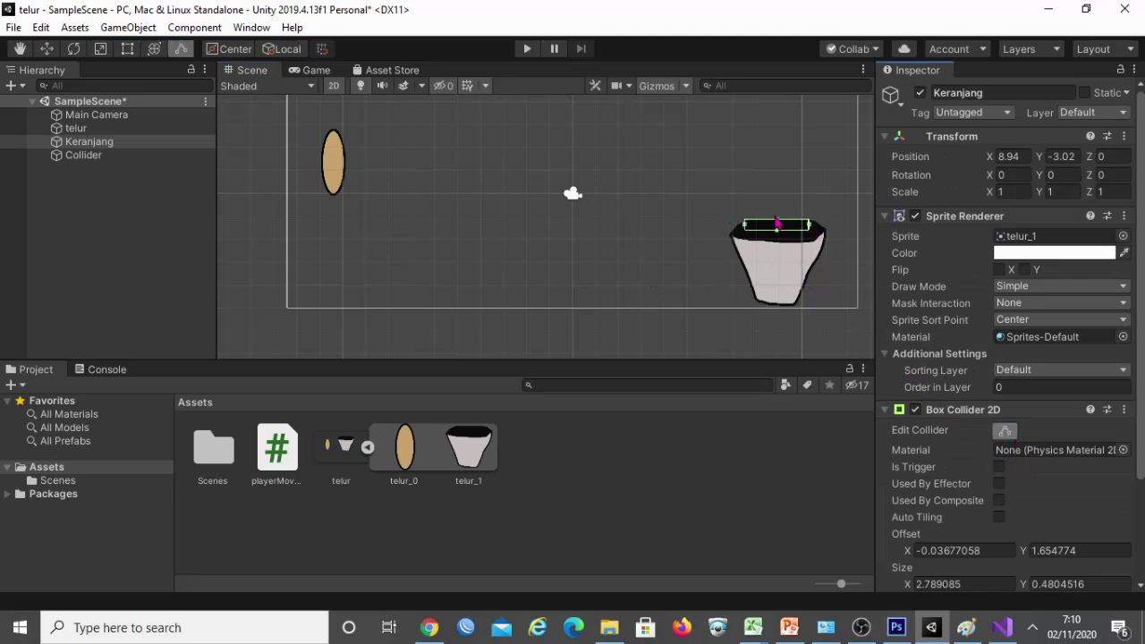
mouse_move(778, 236)
left_mouse_down()
mouse_move(810, 235)
mouse_move(778, 240)
mouse_move(779, 229)
left_mouse_up()
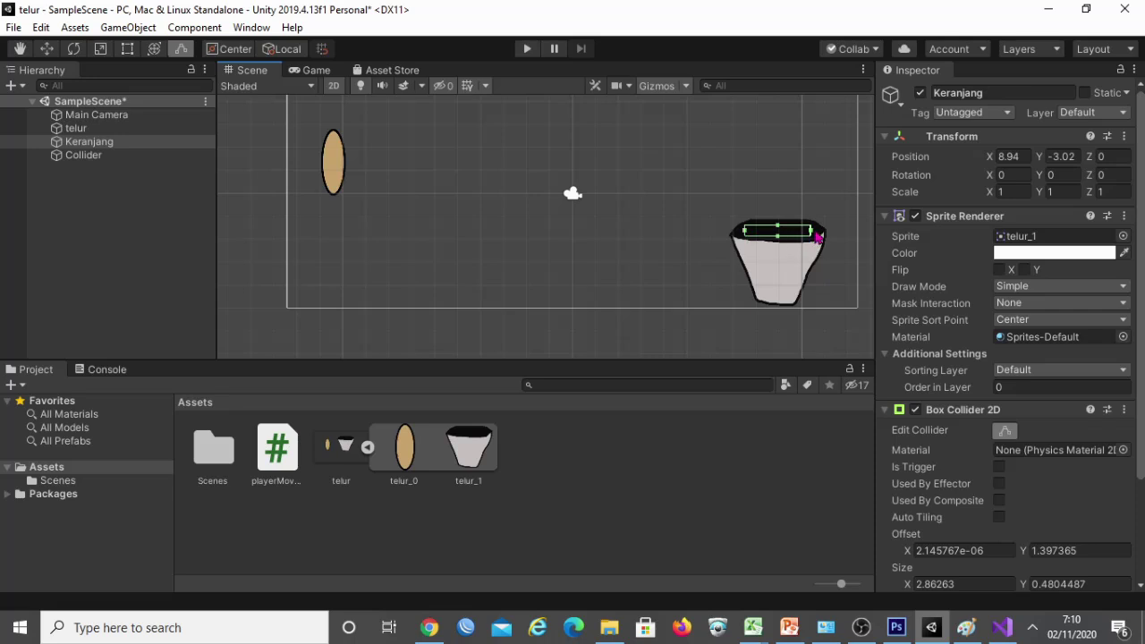
left_click_drag(814, 235, 816, 235)
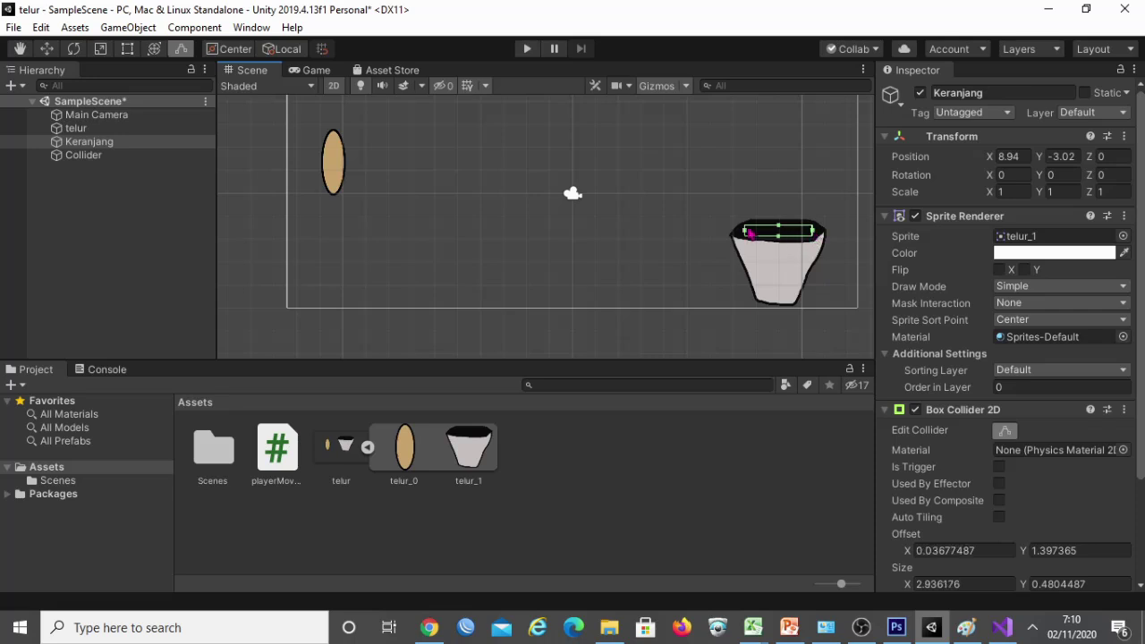
left_click_drag(745, 234, 743, 234)
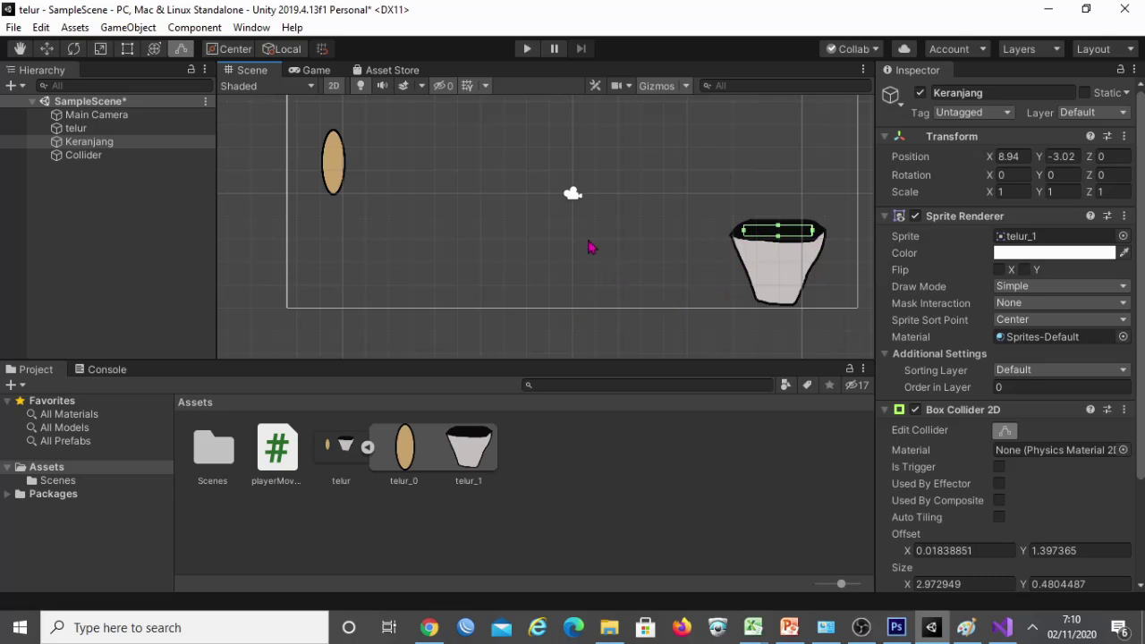
left_click(551, 143)
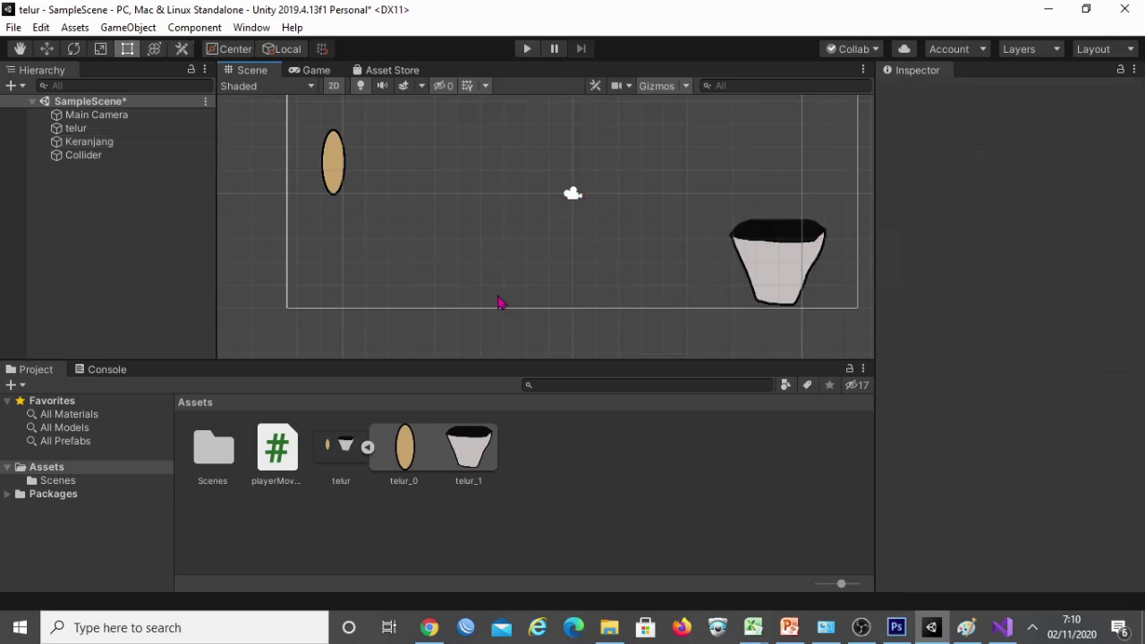
Step: Tick Is Trigger on Keranjang's Box Collider 2D, then test-play moving and jumping the egg into the basket
left_click(785, 234)
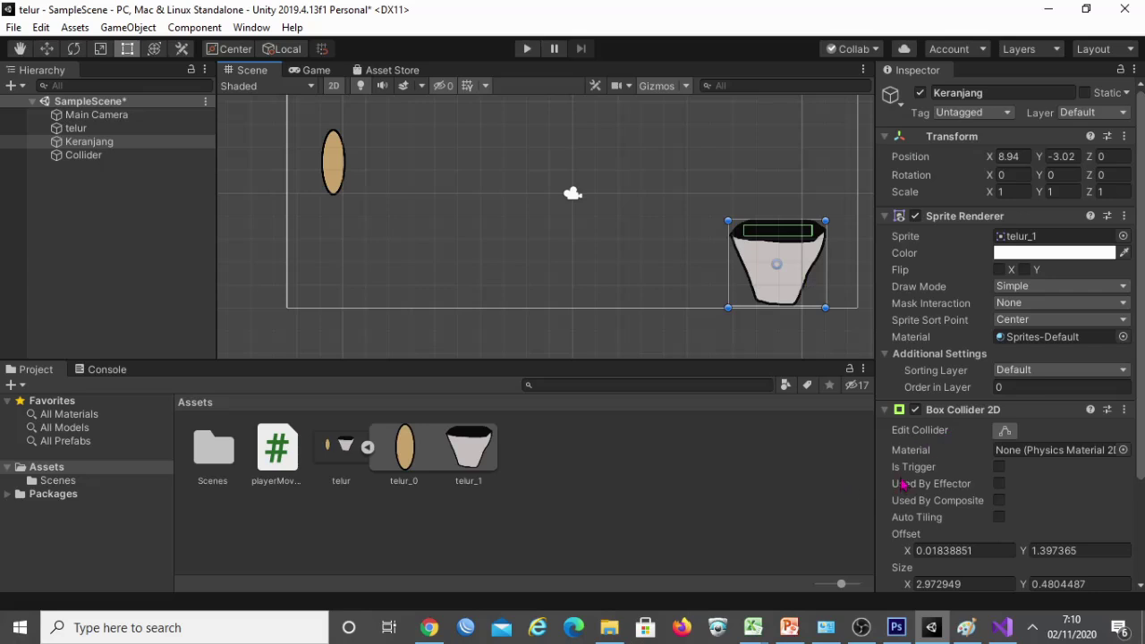
left_click(999, 467)
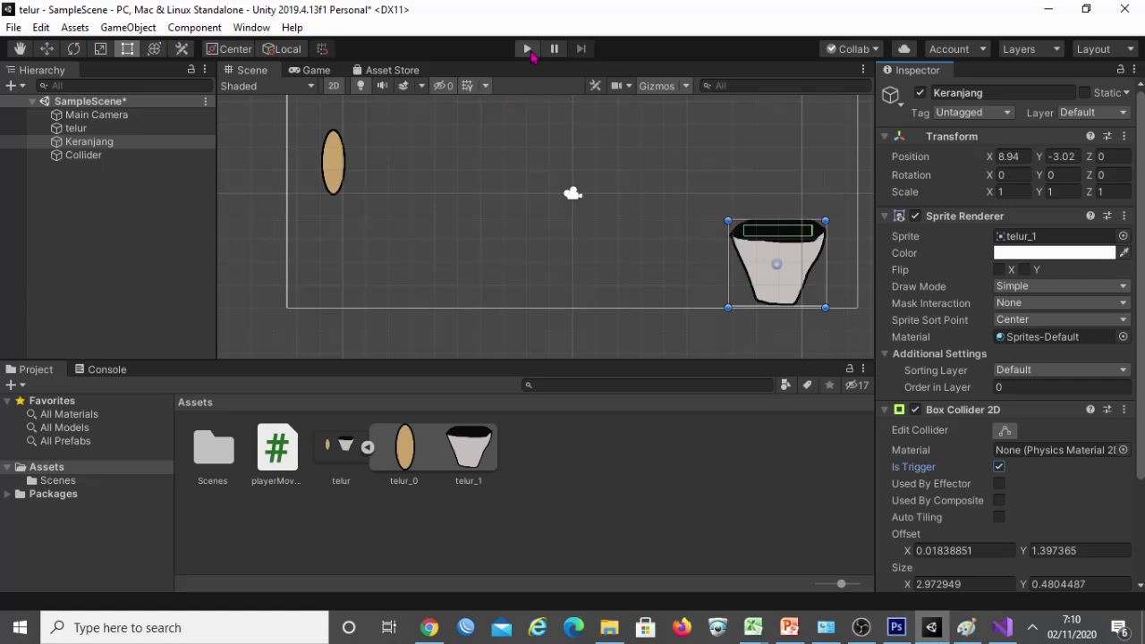
left_click(528, 50)
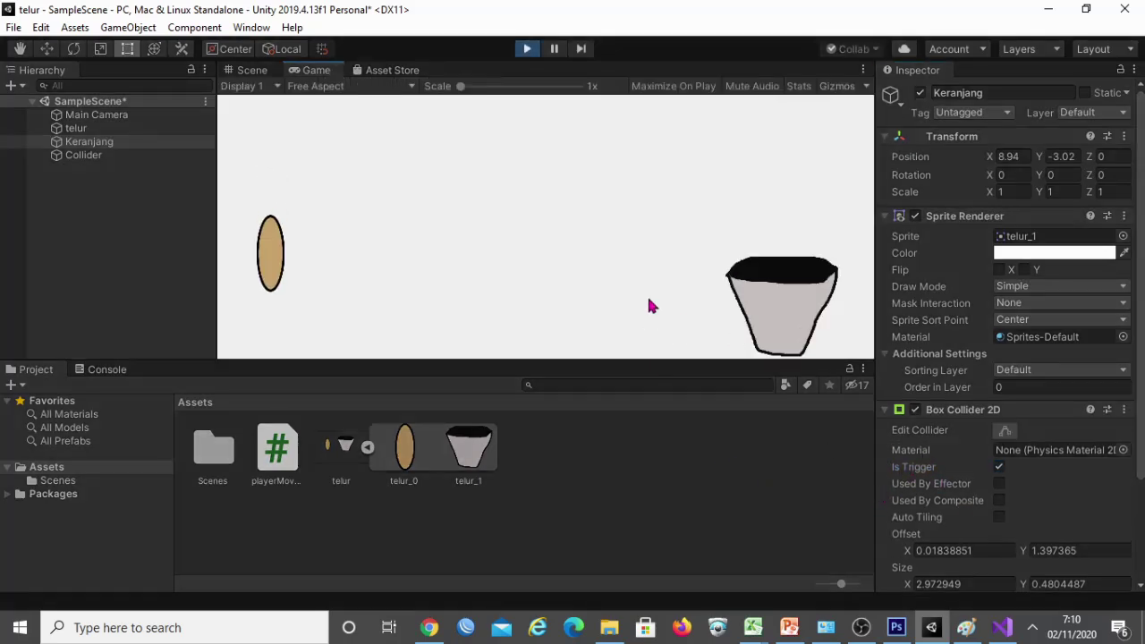
key("Right")
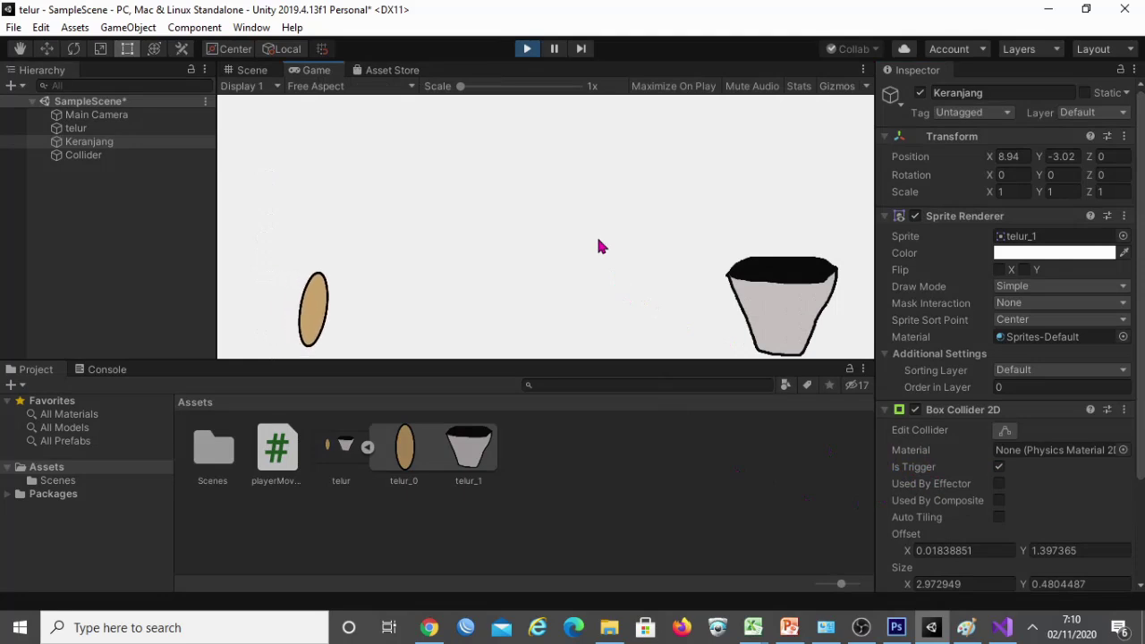
key("space")
key("space")
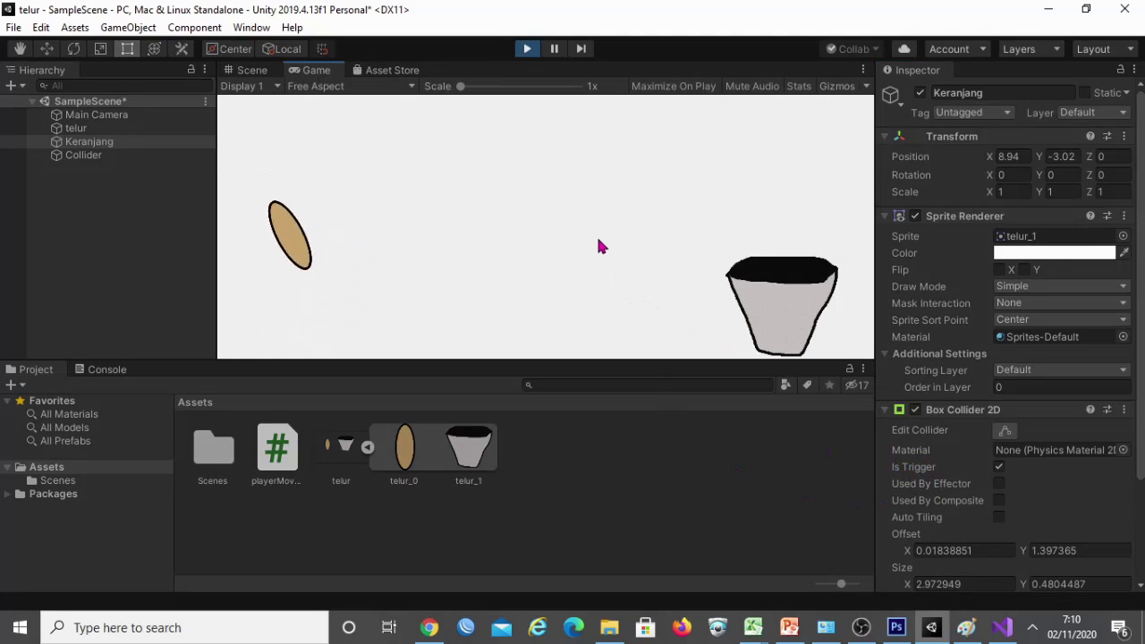
key("Right")
key("Right")
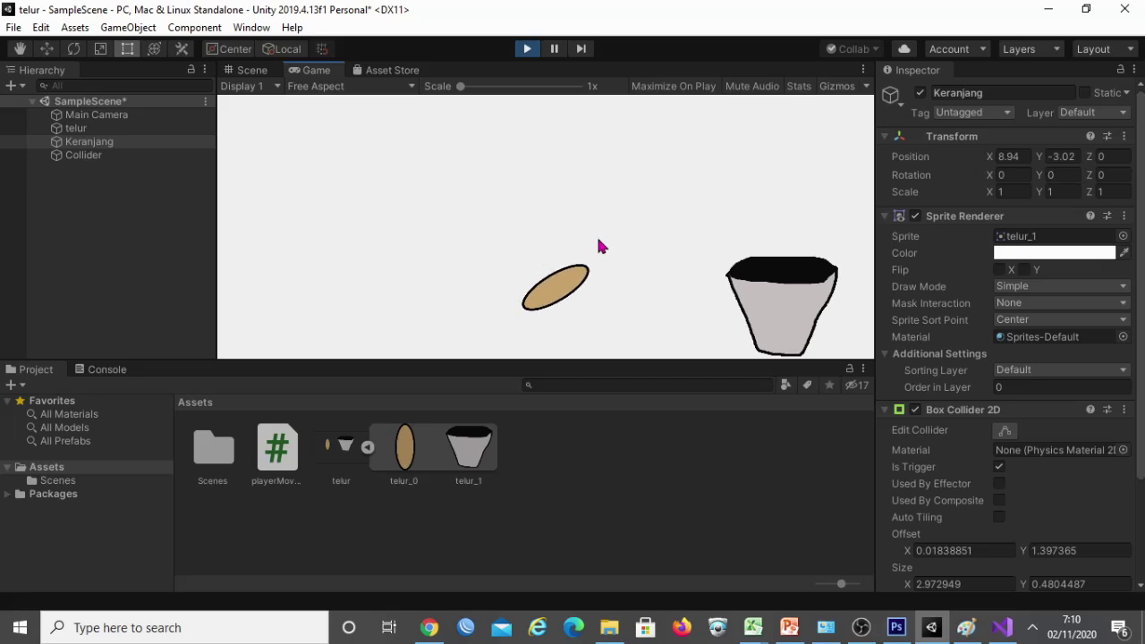
key("space")
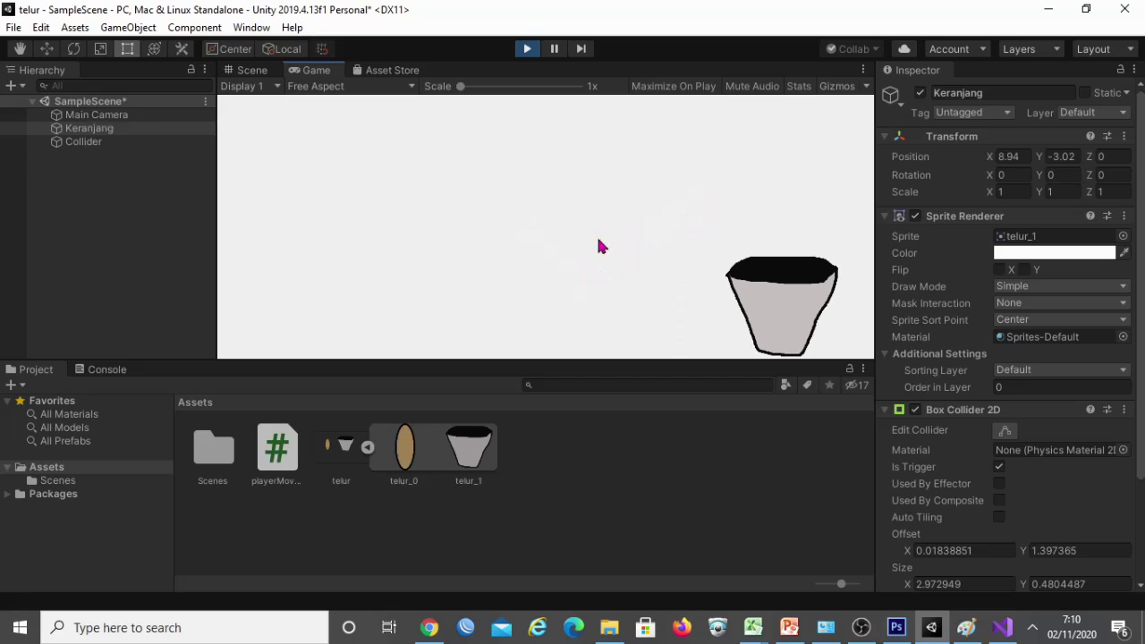
left_click(527, 50)
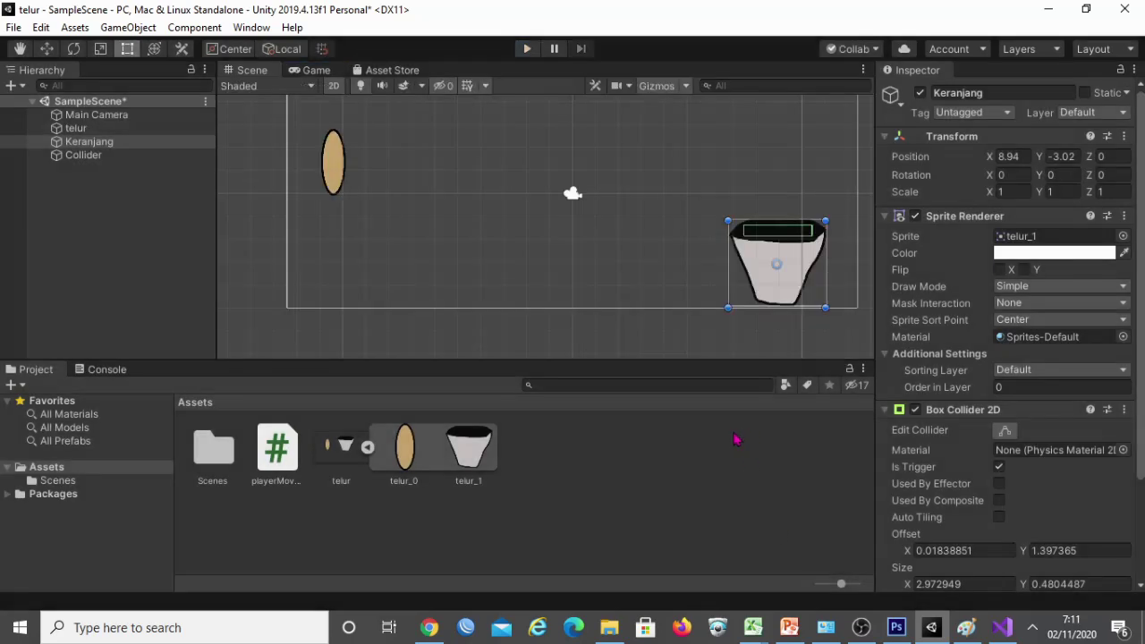
Step: Run the game again and steer the egg with the arrow keys and Space into the basket
left_click(527, 49)
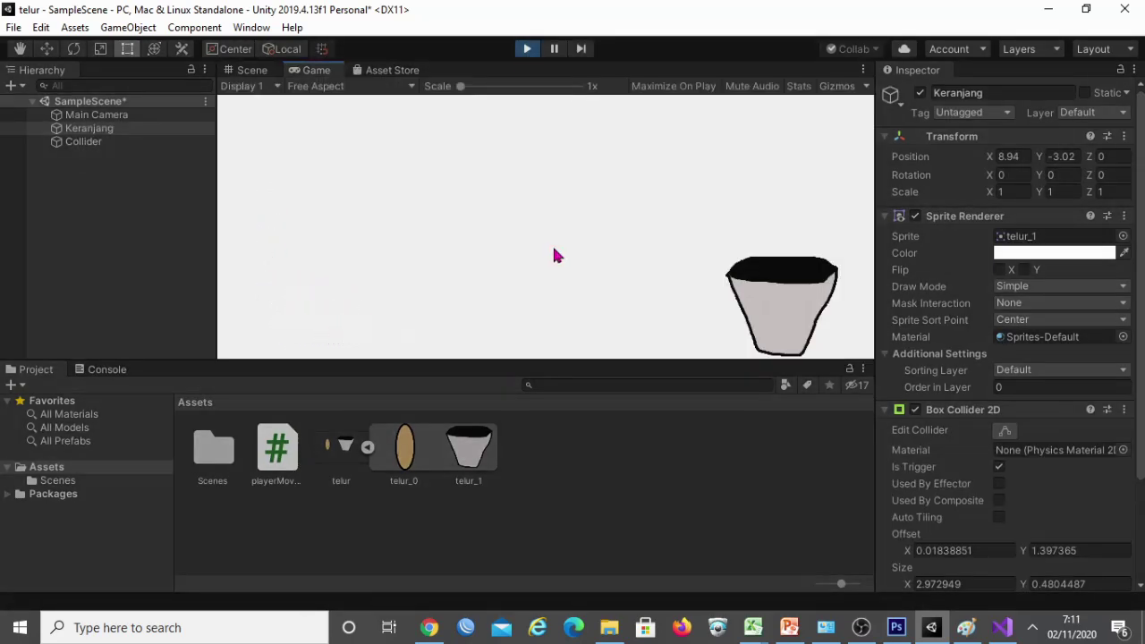
left_click(526, 49)
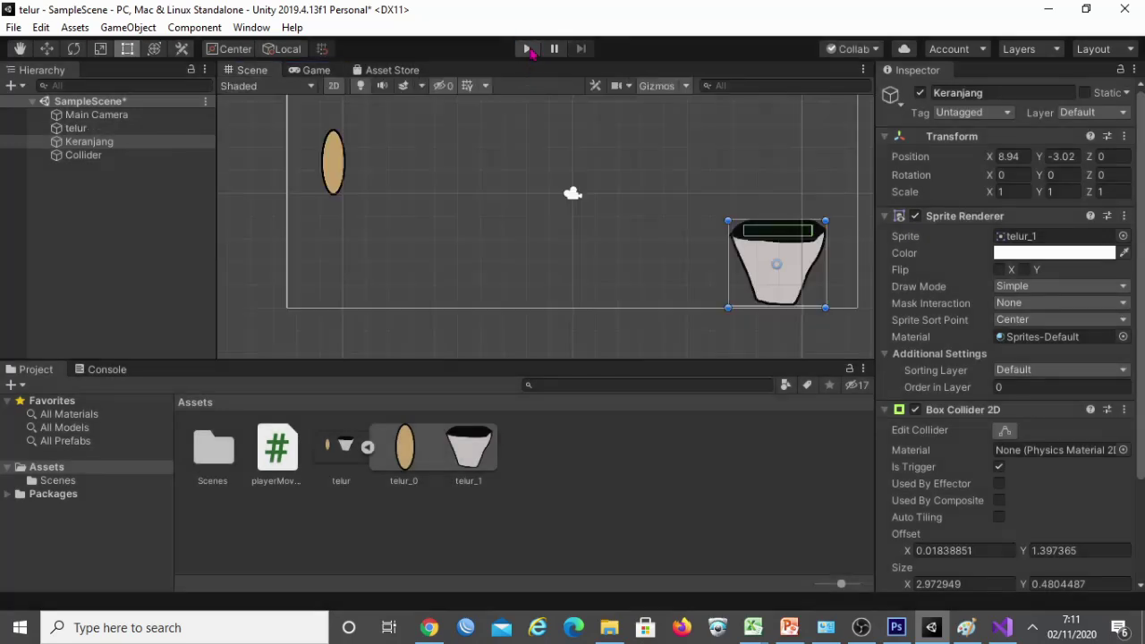
left_click(527, 49)
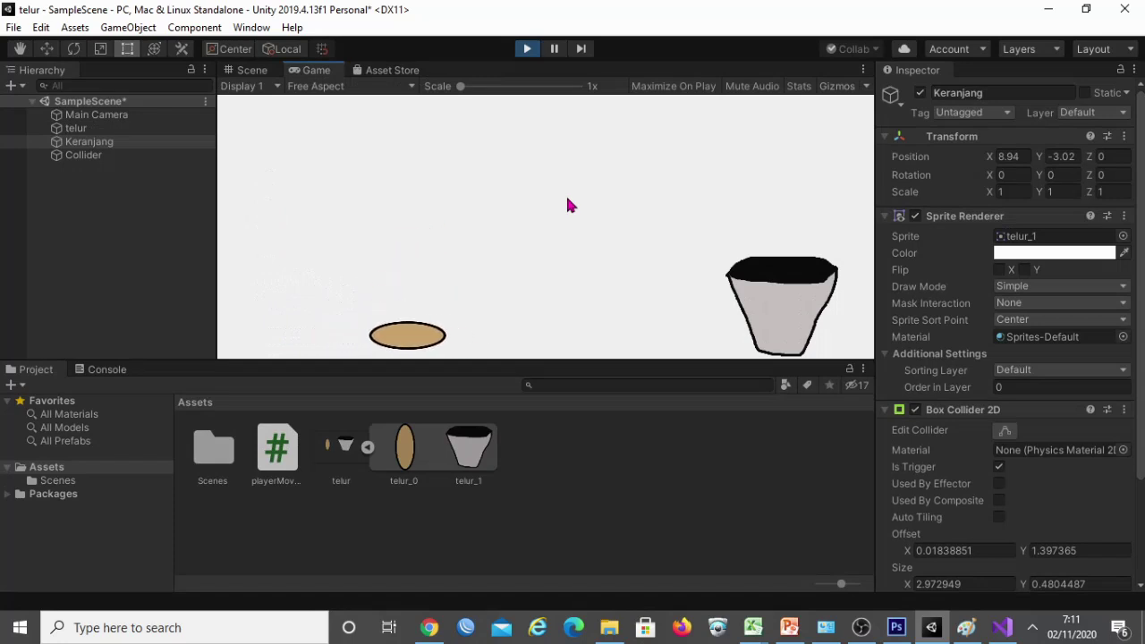
key("Right")
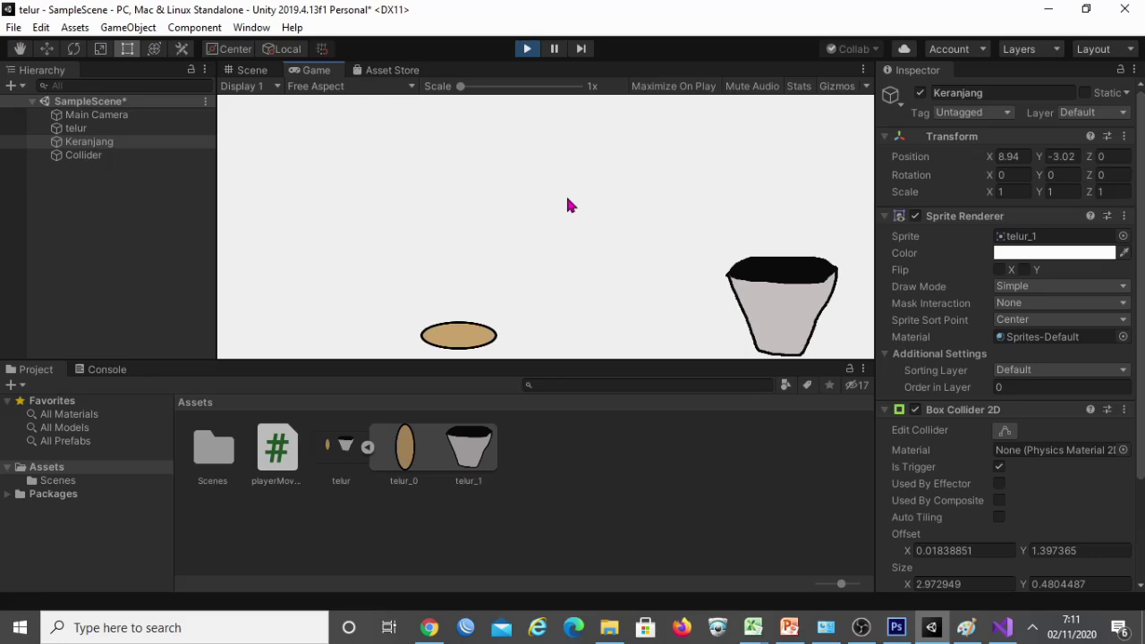
key("Left")
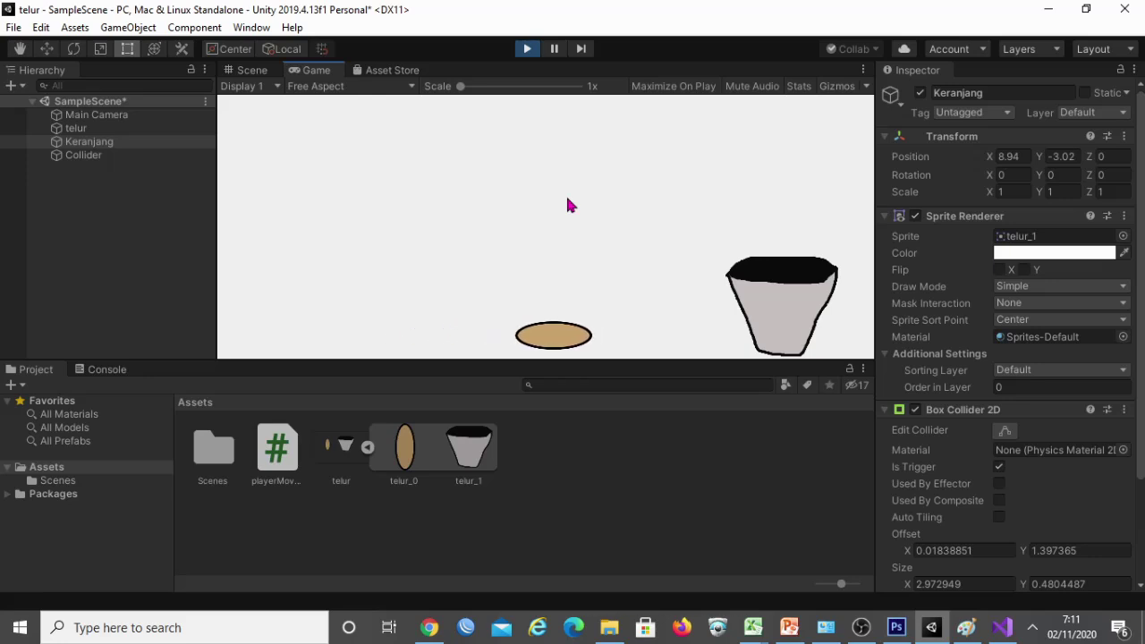
key("Right")
key("space")
key("Left")
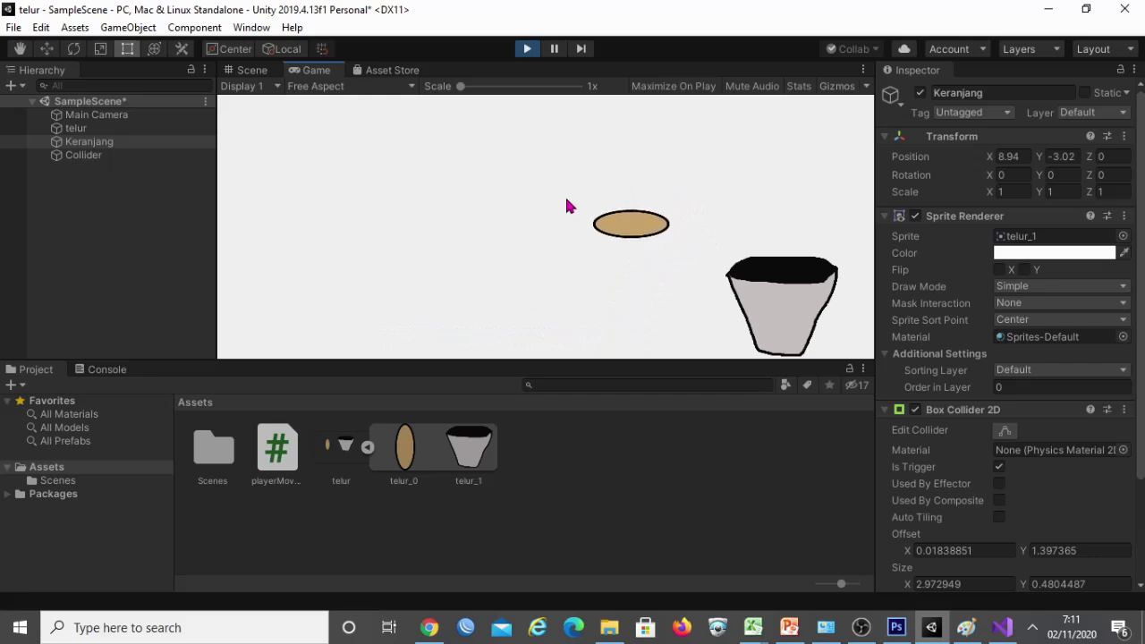
key("Right")
key("space")
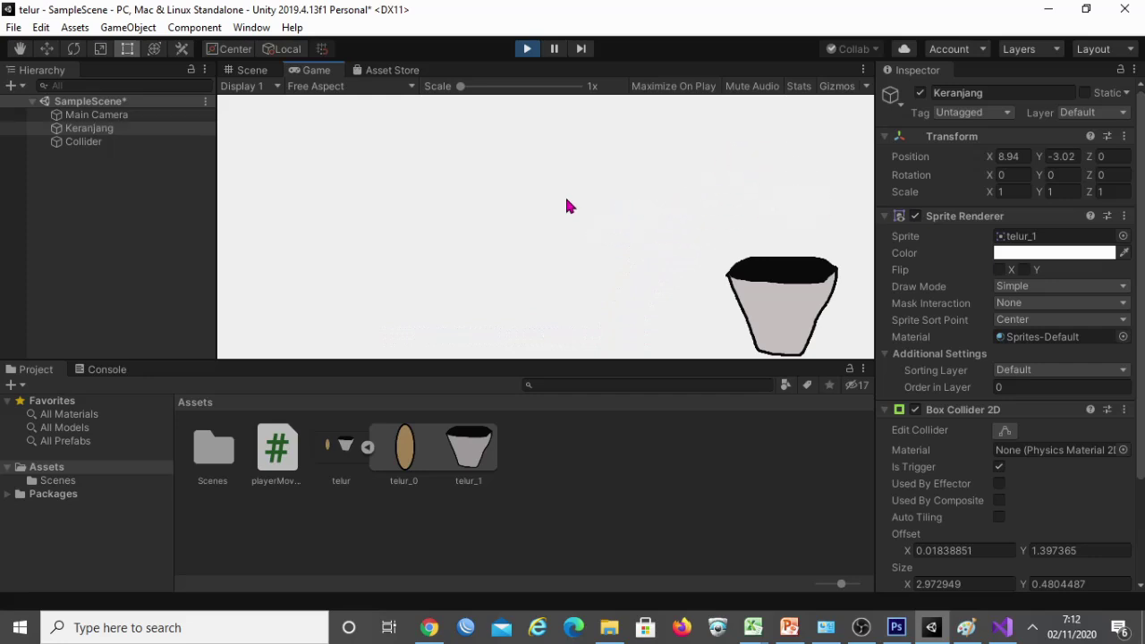